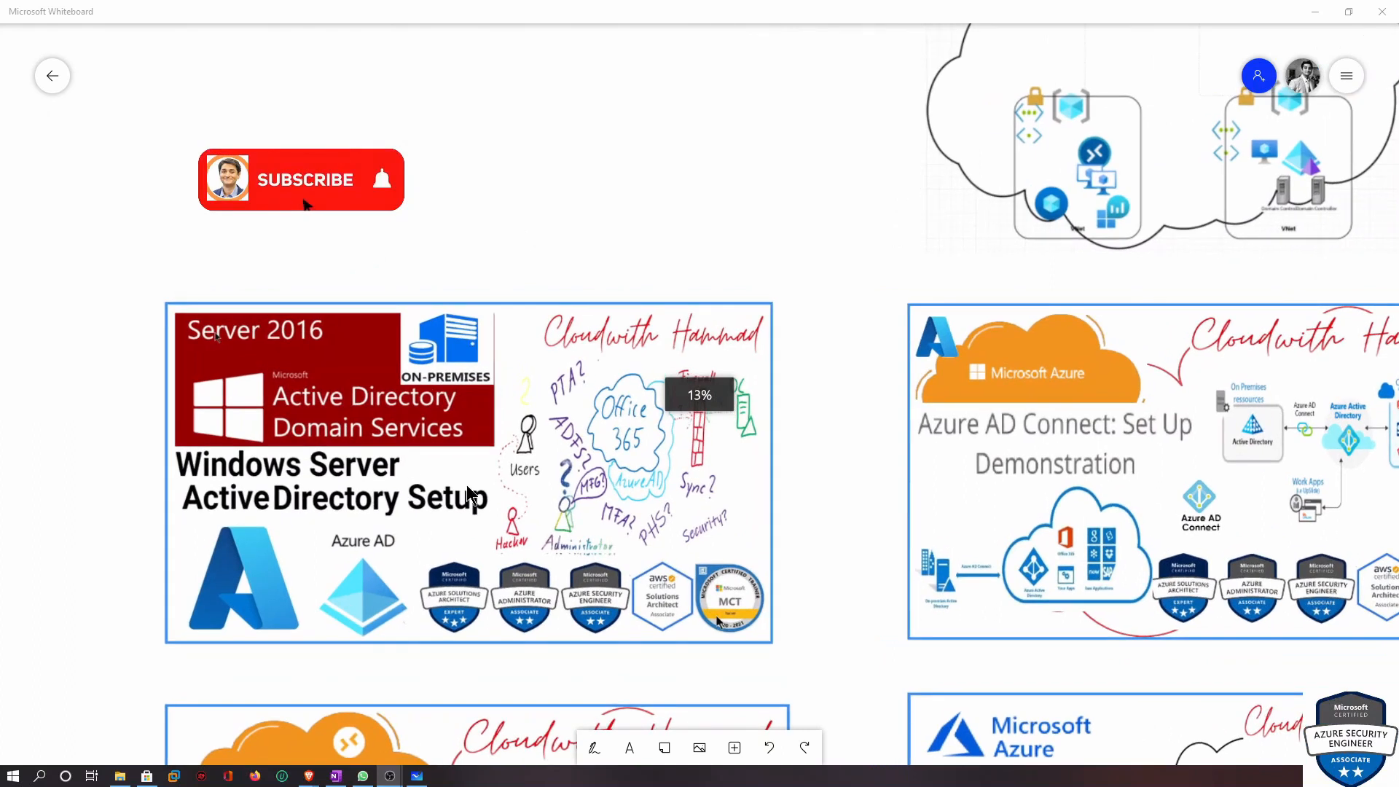
# Examine the Active Directory architecture diagram and tutorial thumbnails on the whiteboard
pyautogui.moveTo(793, 262); pyautogui.dragTo(341, 397)
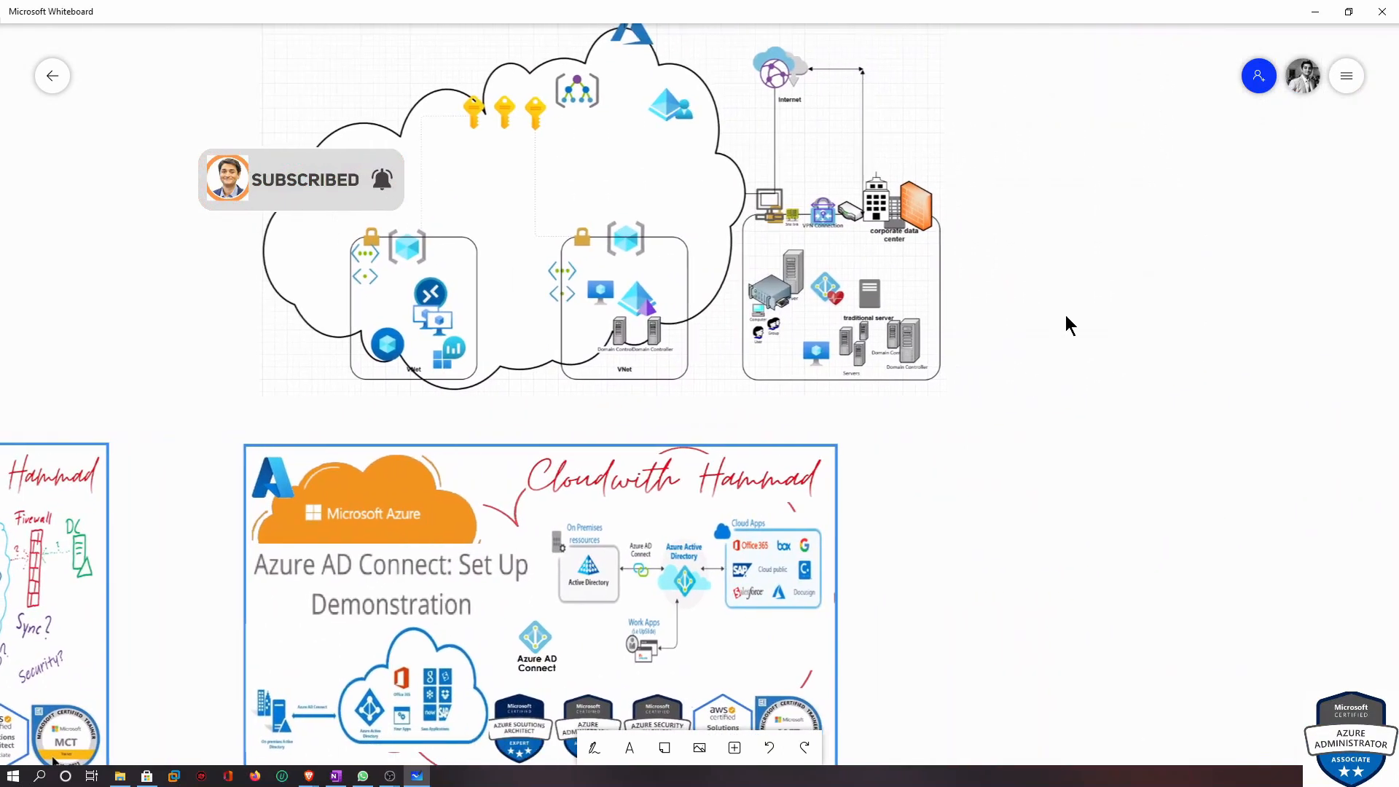
pyautogui.moveTo(1064, 321); pyautogui.dragTo(1081, 500)
pyautogui.scroll(3, 1078, 397)
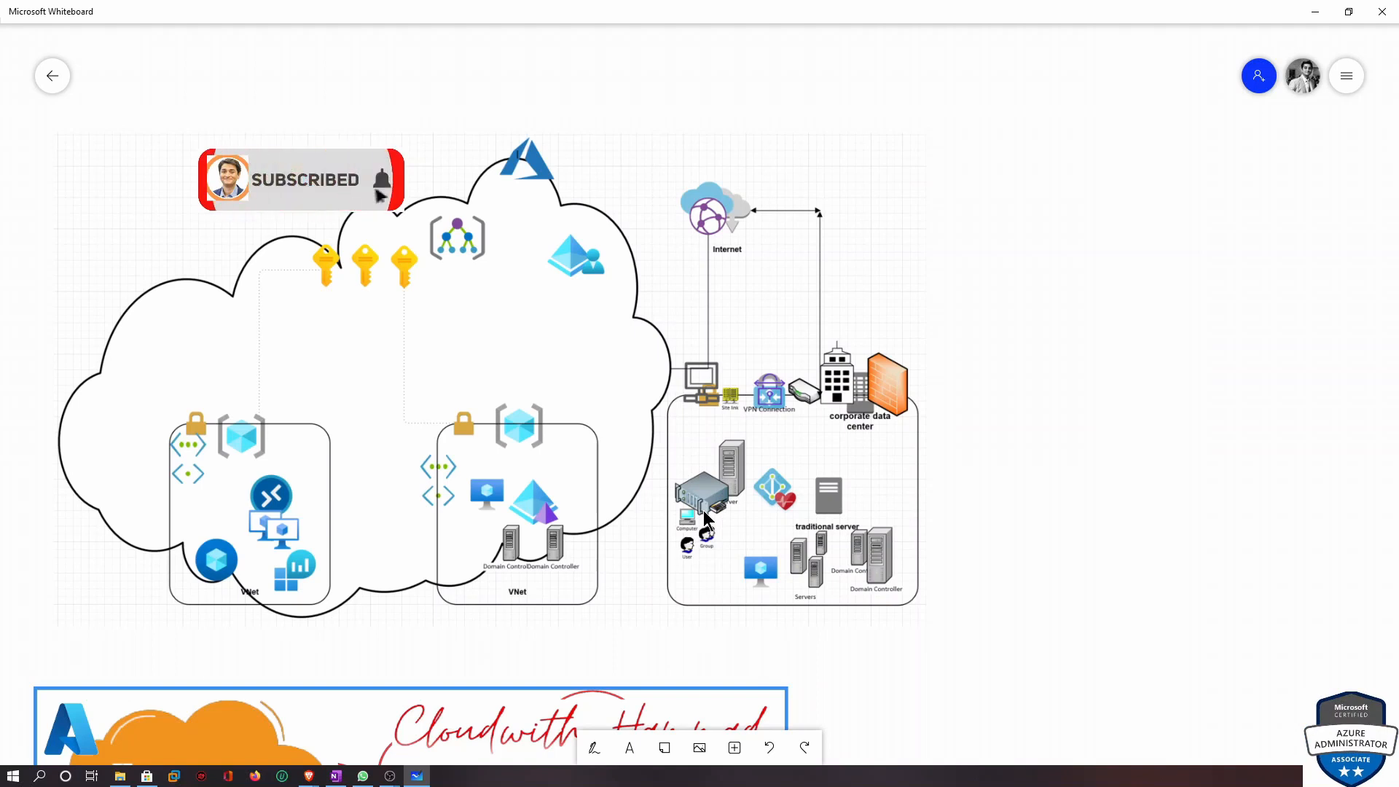
pyautogui.moveTo(940, 652); pyautogui.dragTo(977, 634)
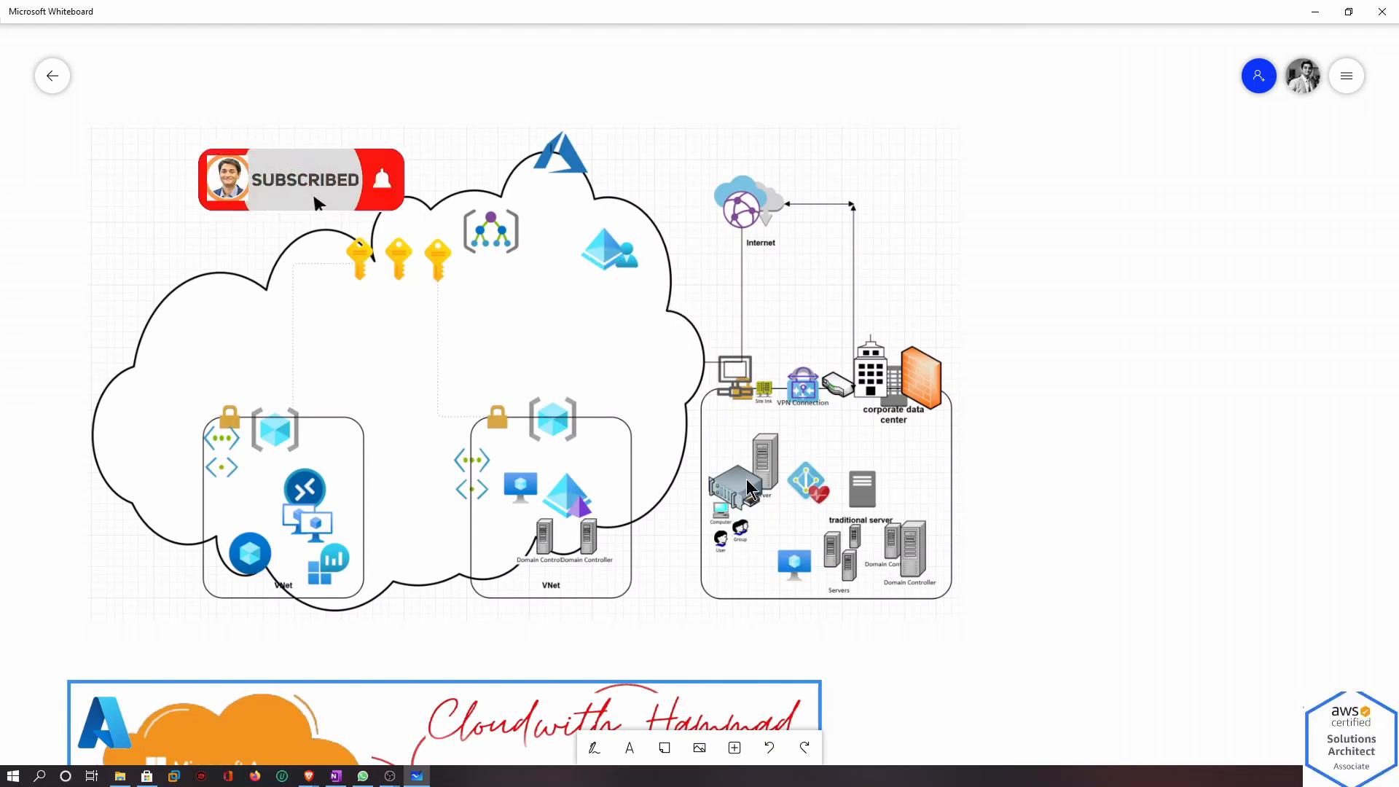
pyautogui.scroll(-5, 972, 672)
pyautogui.hscroll(-2, 972, 672)
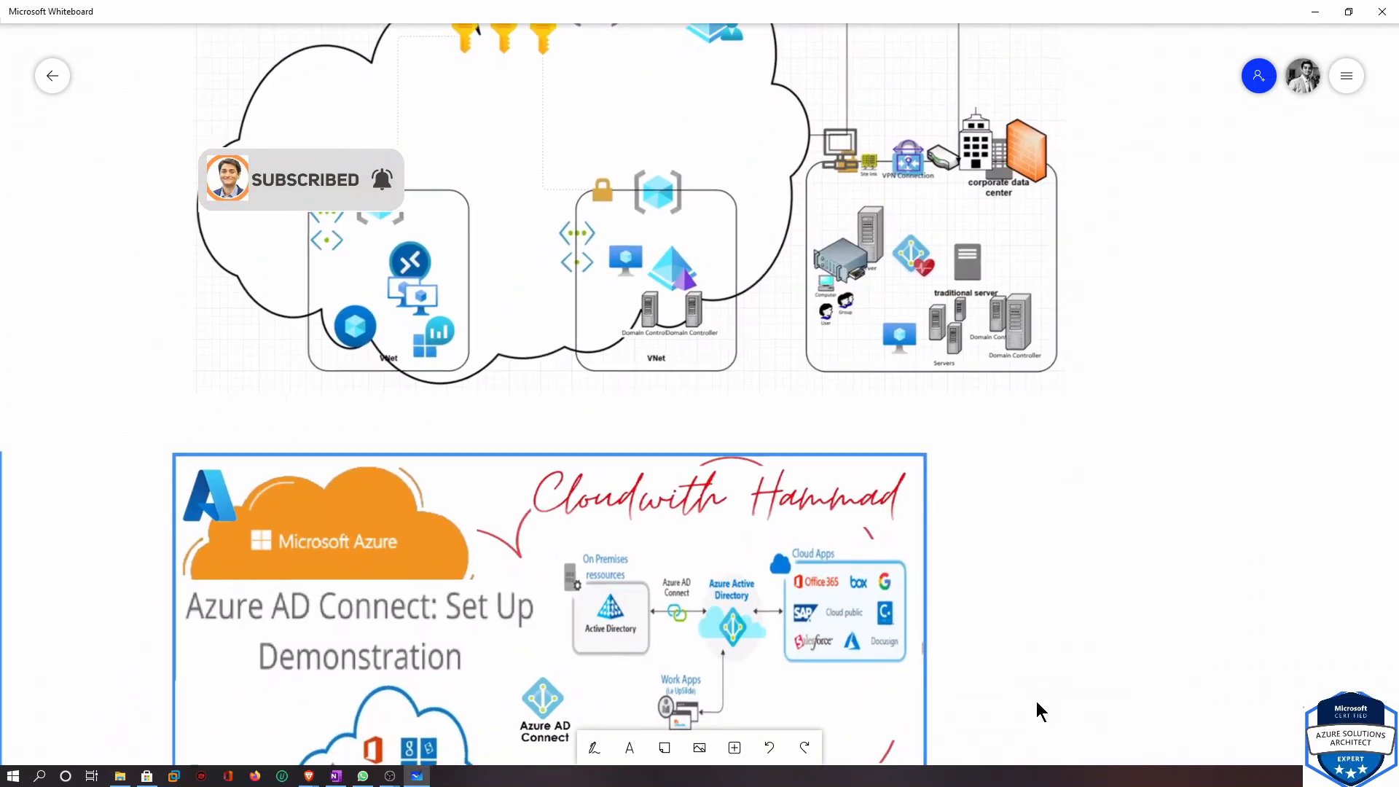
pyautogui.scroll(-7, 1087, 492)
pyautogui.hscroll(-10, 1087, 492)
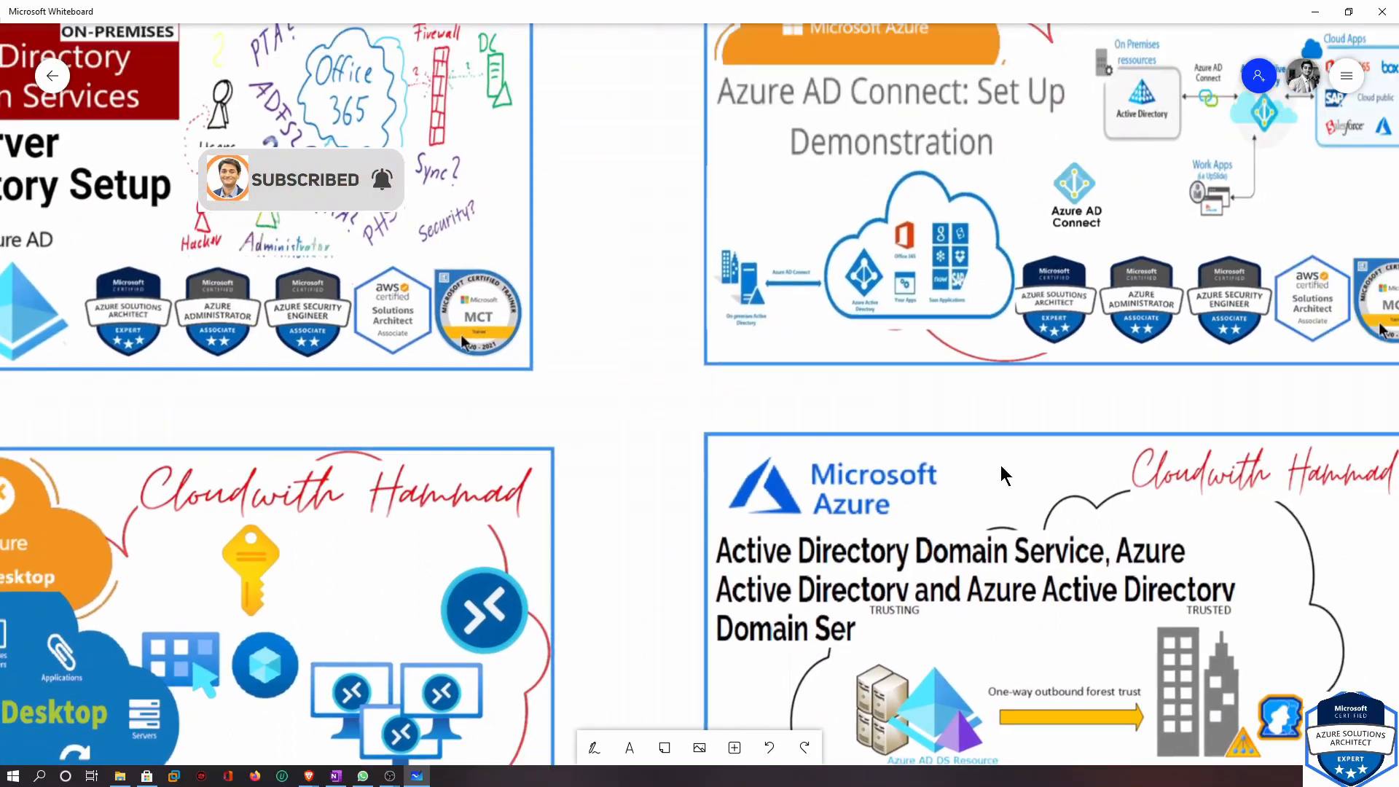
pyautogui.moveTo(1001, 466); pyautogui.dragTo(955, 490)
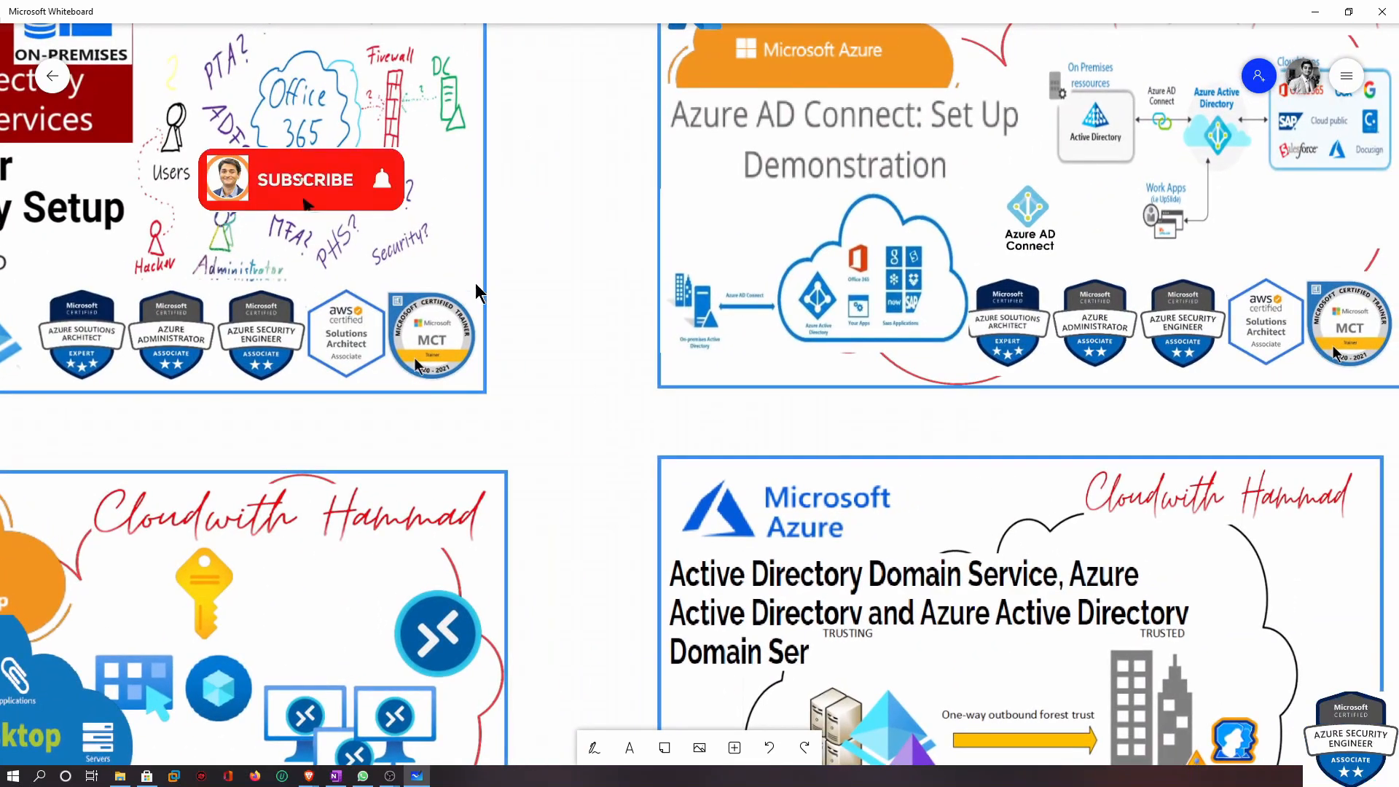
pyautogui.moveTo(578, 365); pyautogui.dragTo(496, 522)
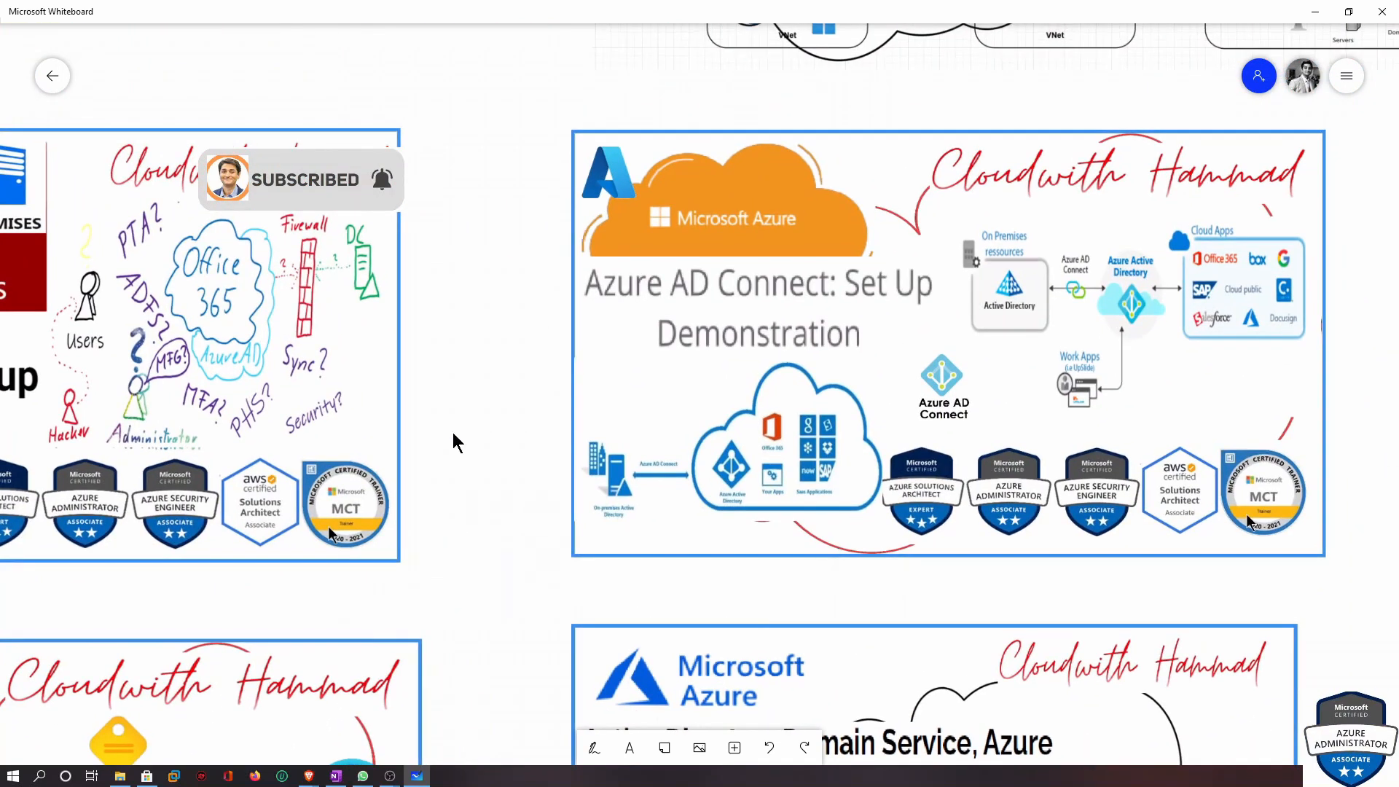
pyautogui.moveTo(488, 340); pyautogui.dragTo(364, 394)
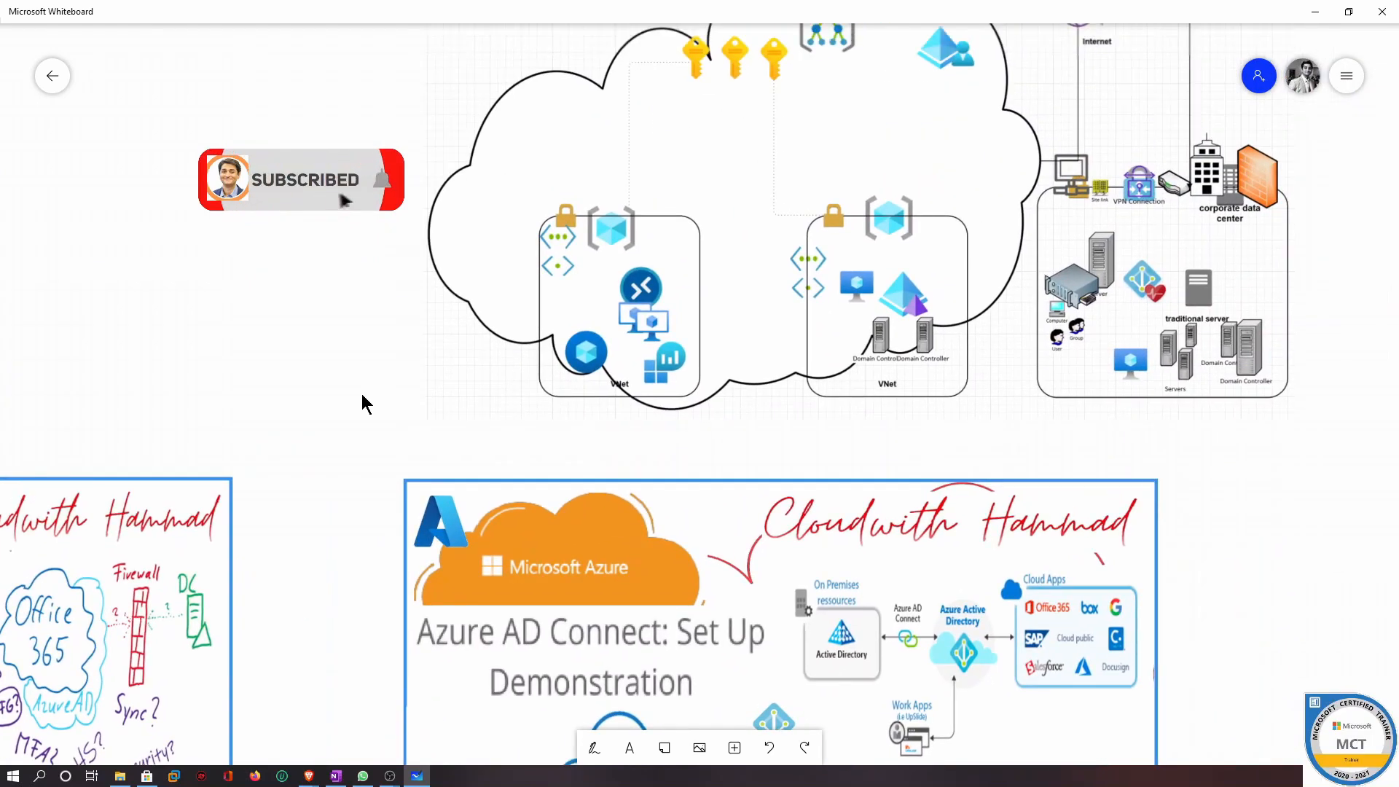
pyautogui.moveTo(1280, 215); pyautogui.dragTo(1163, 311)
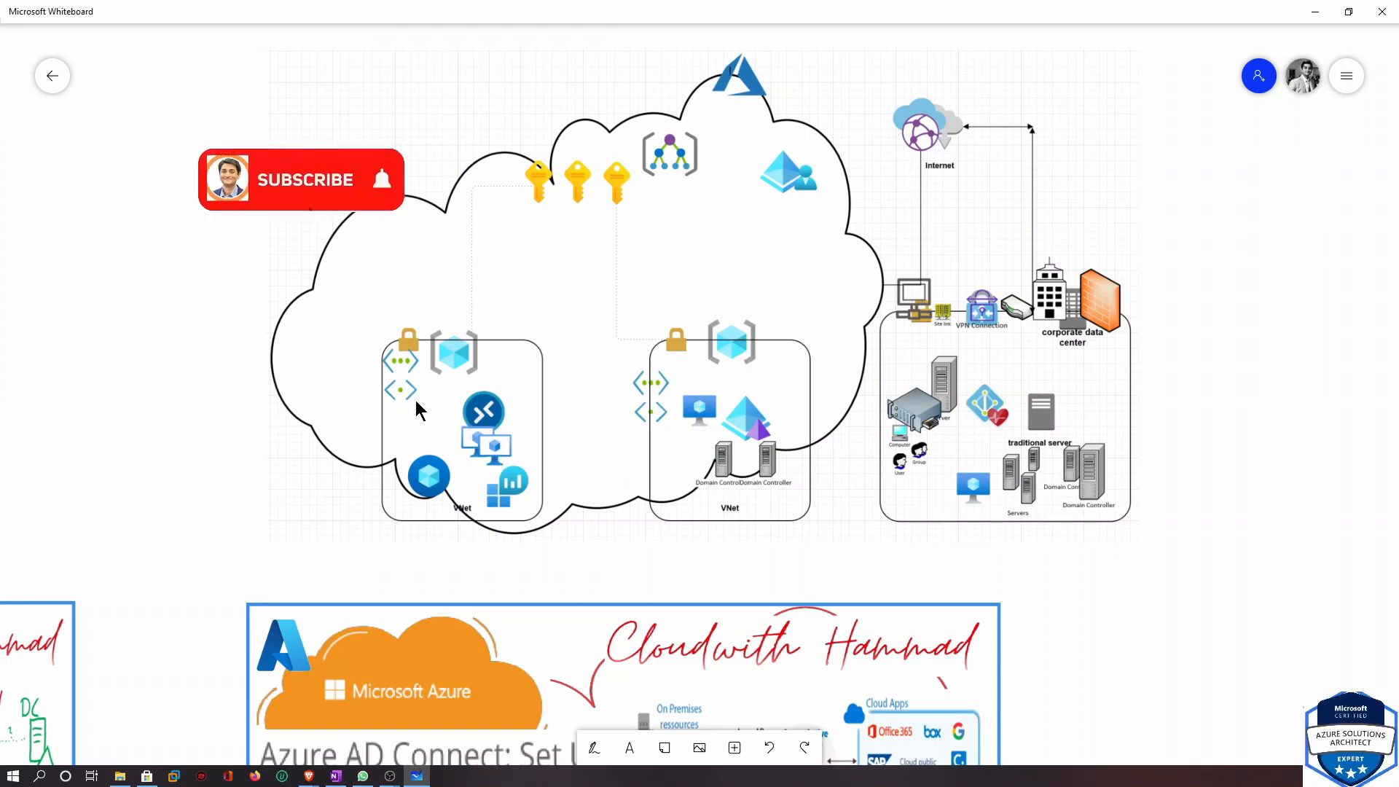
pyautogui.scroll(-3, 487, 526)
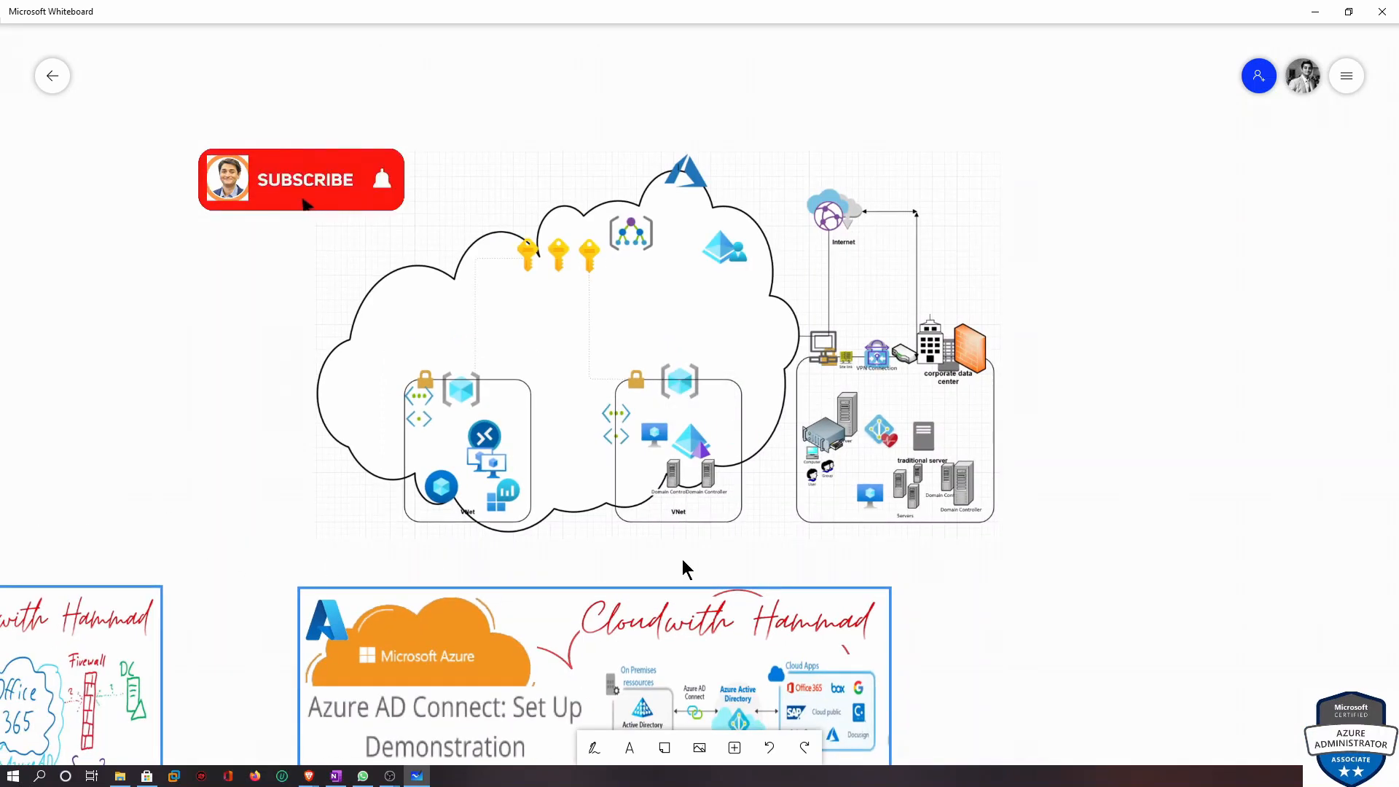
pyautogui.scroll(-2, 687, 568)
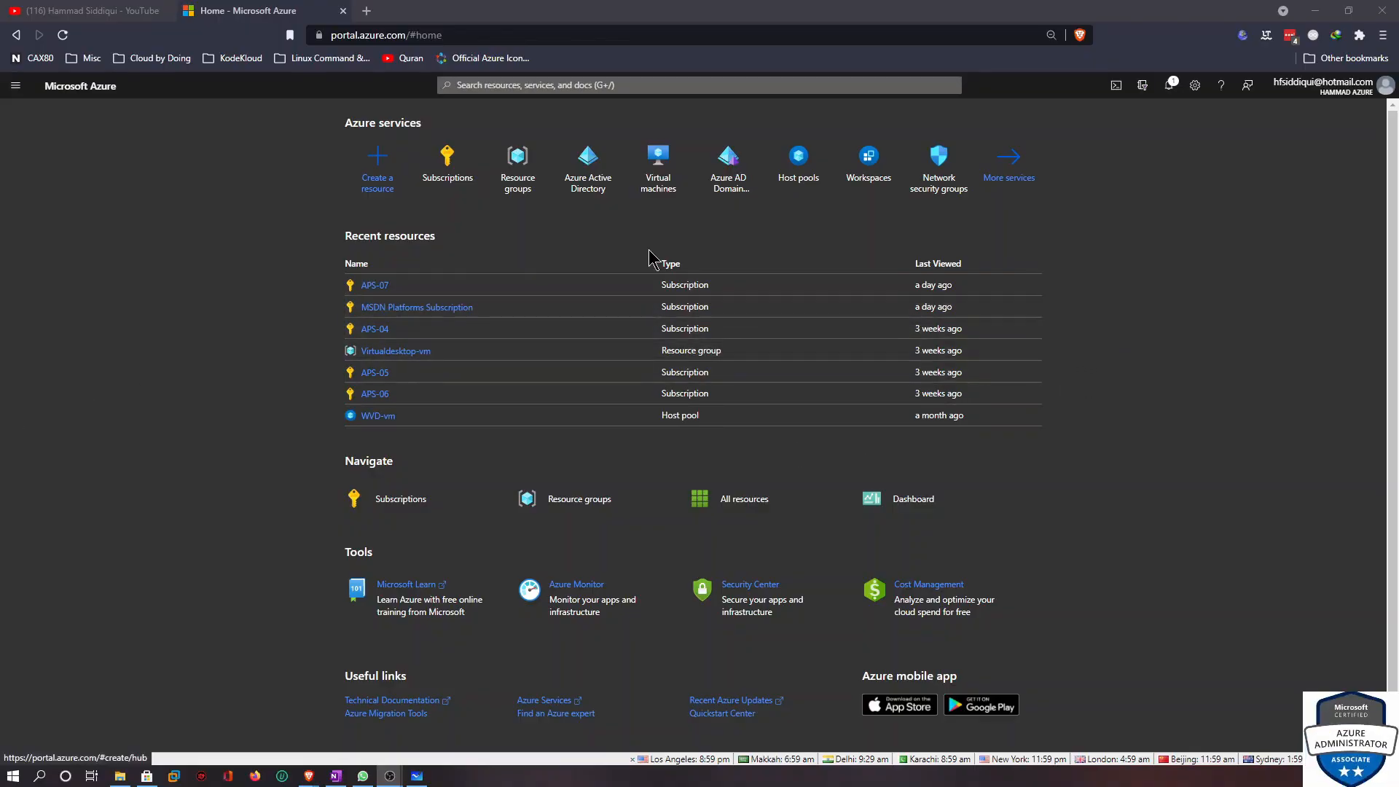
# Start creating a resource group and select the APS-07 subscription
pyautogui.click(508, 180)
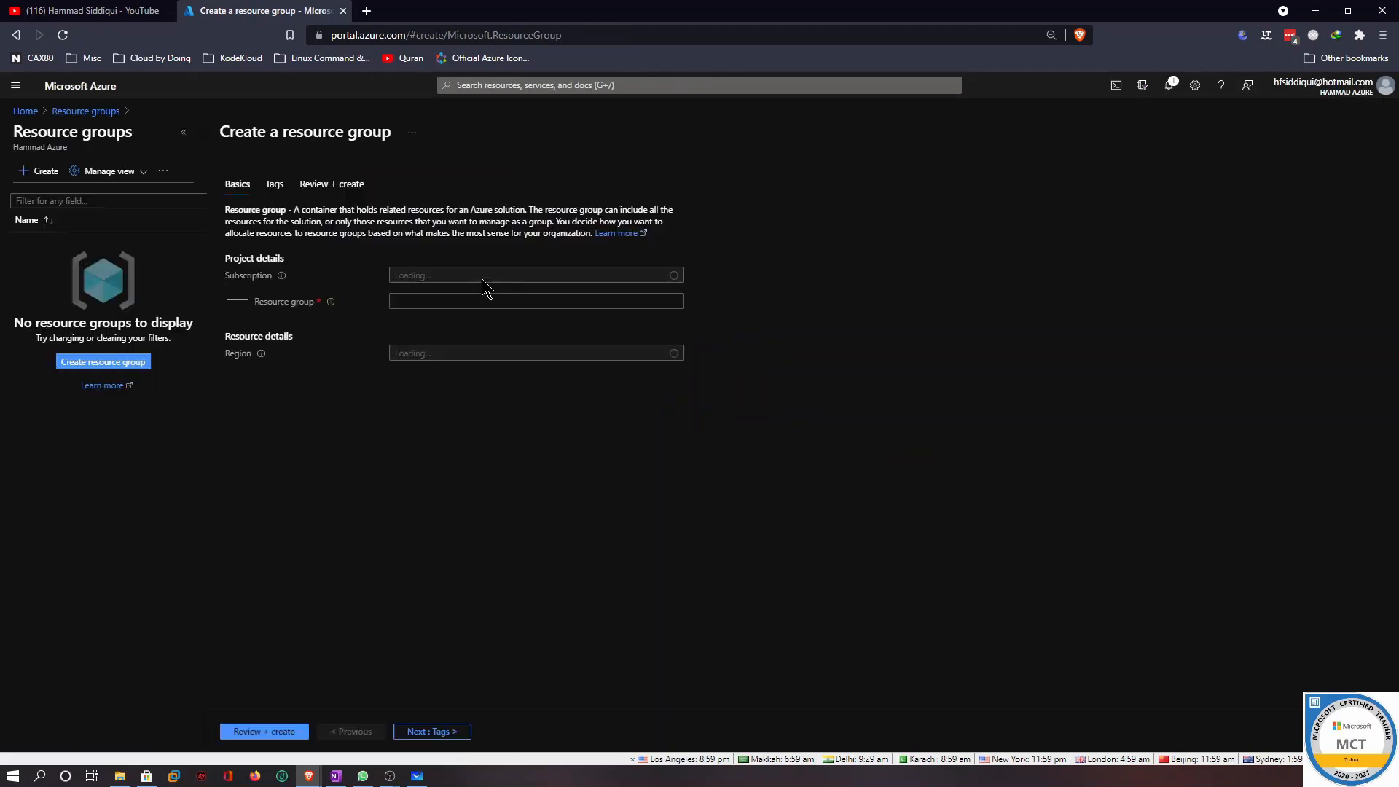
pyautogui.click(475, 281)
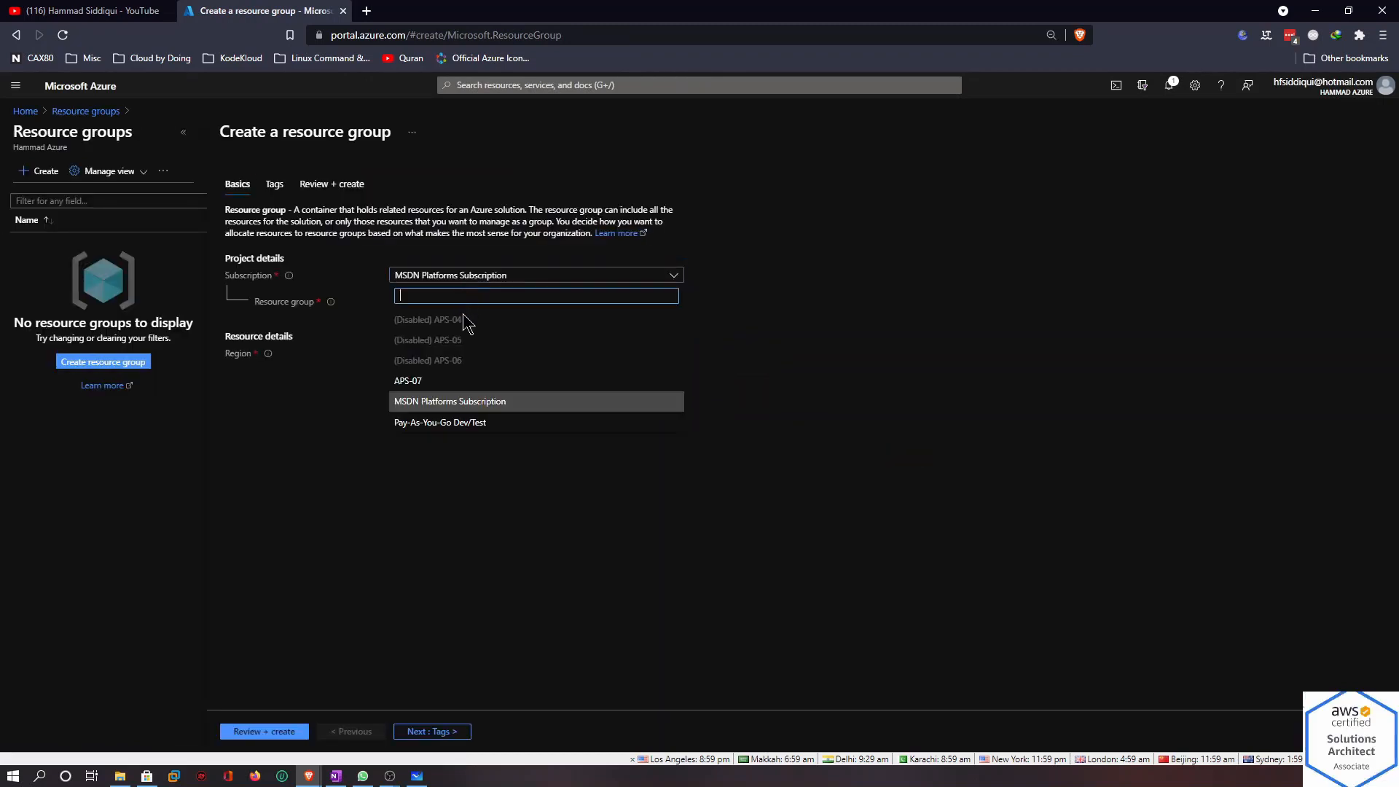
pyautogui.click(453, 381)
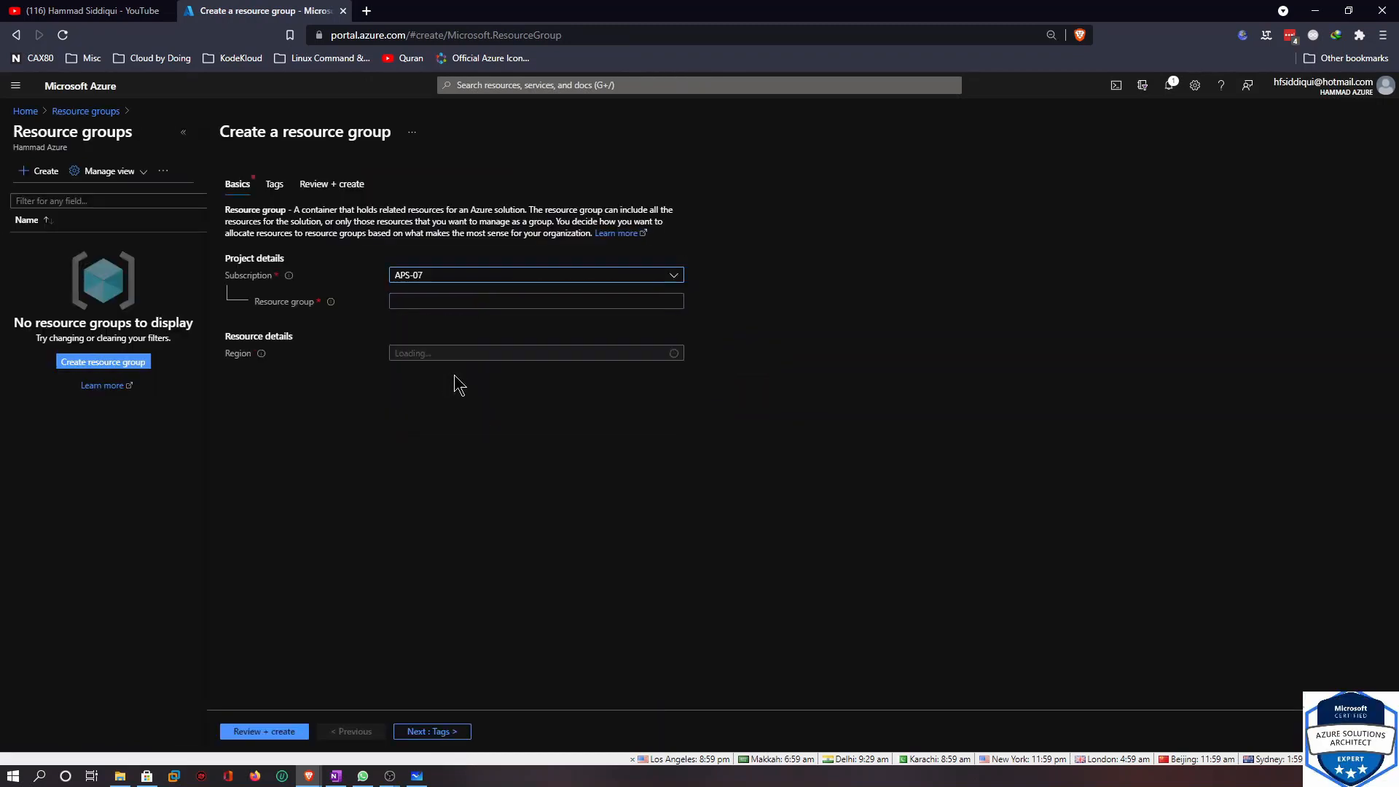
# Name the resource group Active-Directory-On-prem
pyautogui.click(459, 302)
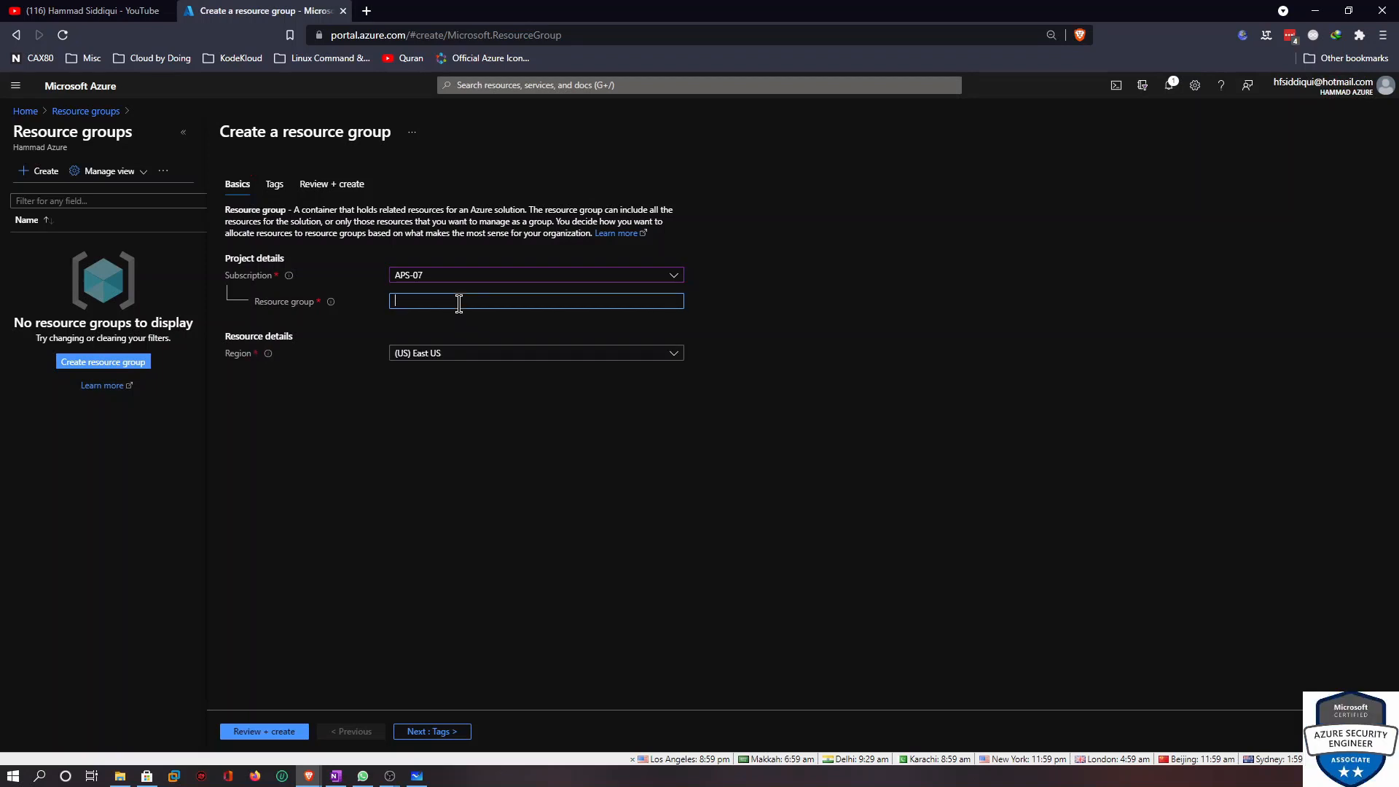
pyautogui.write('Ac')
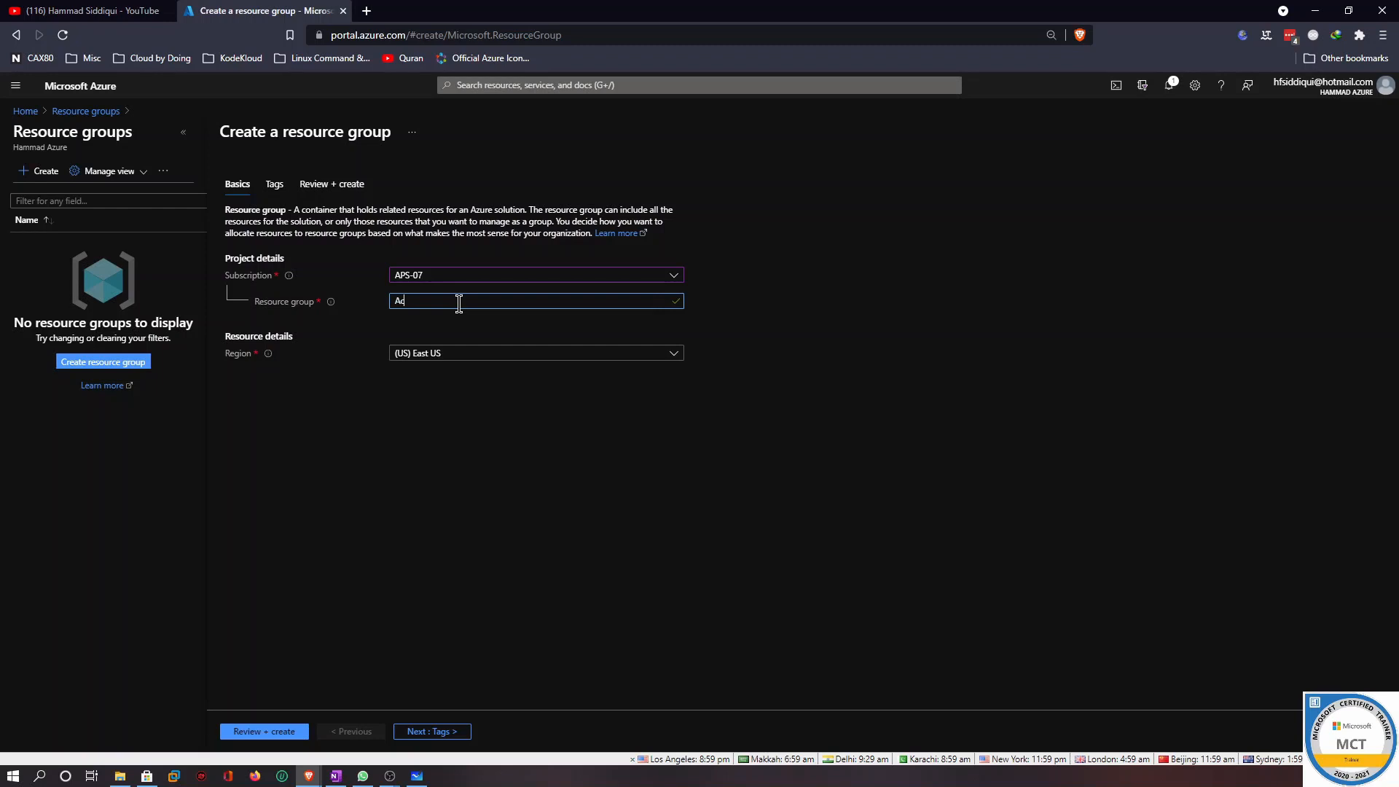
pyautogui.write('tive')
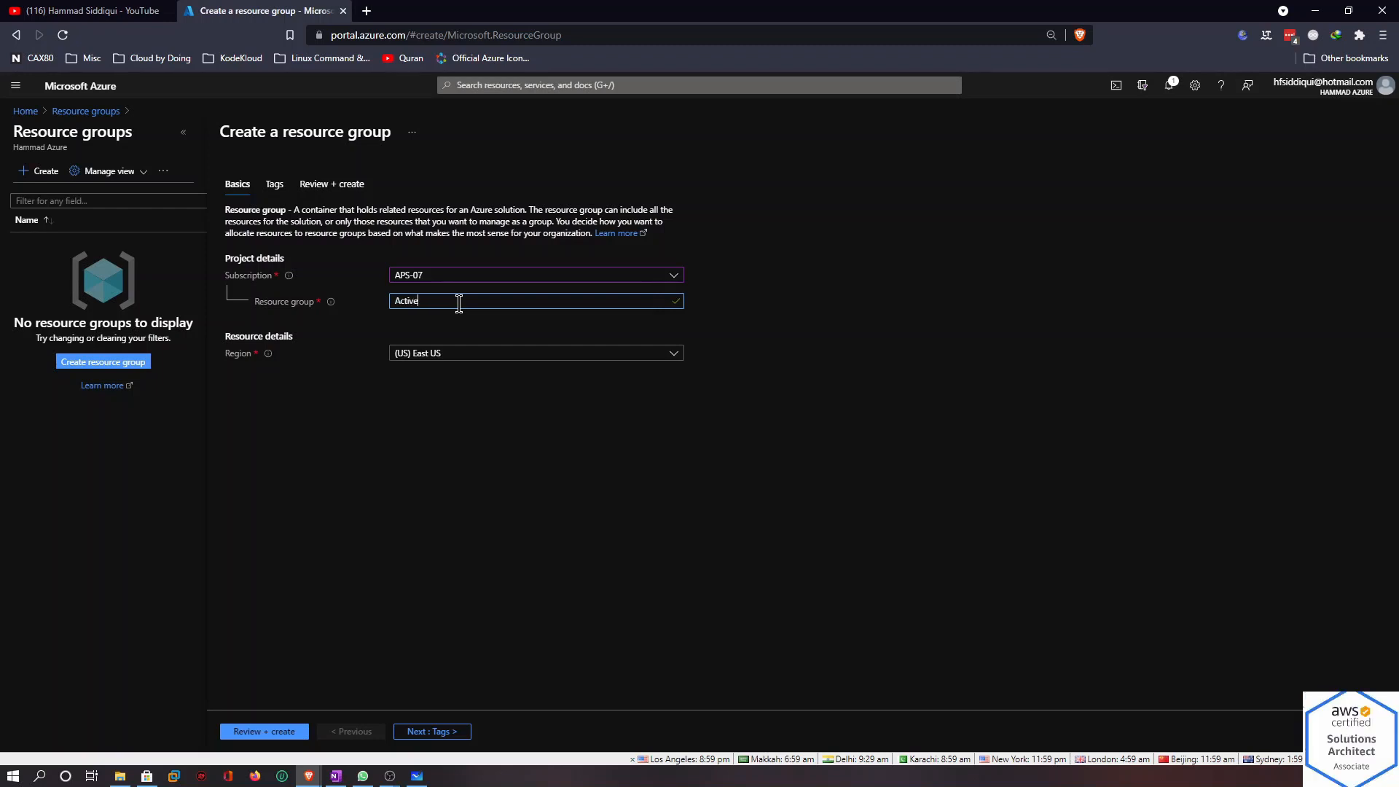
pyautogui.write(' D')
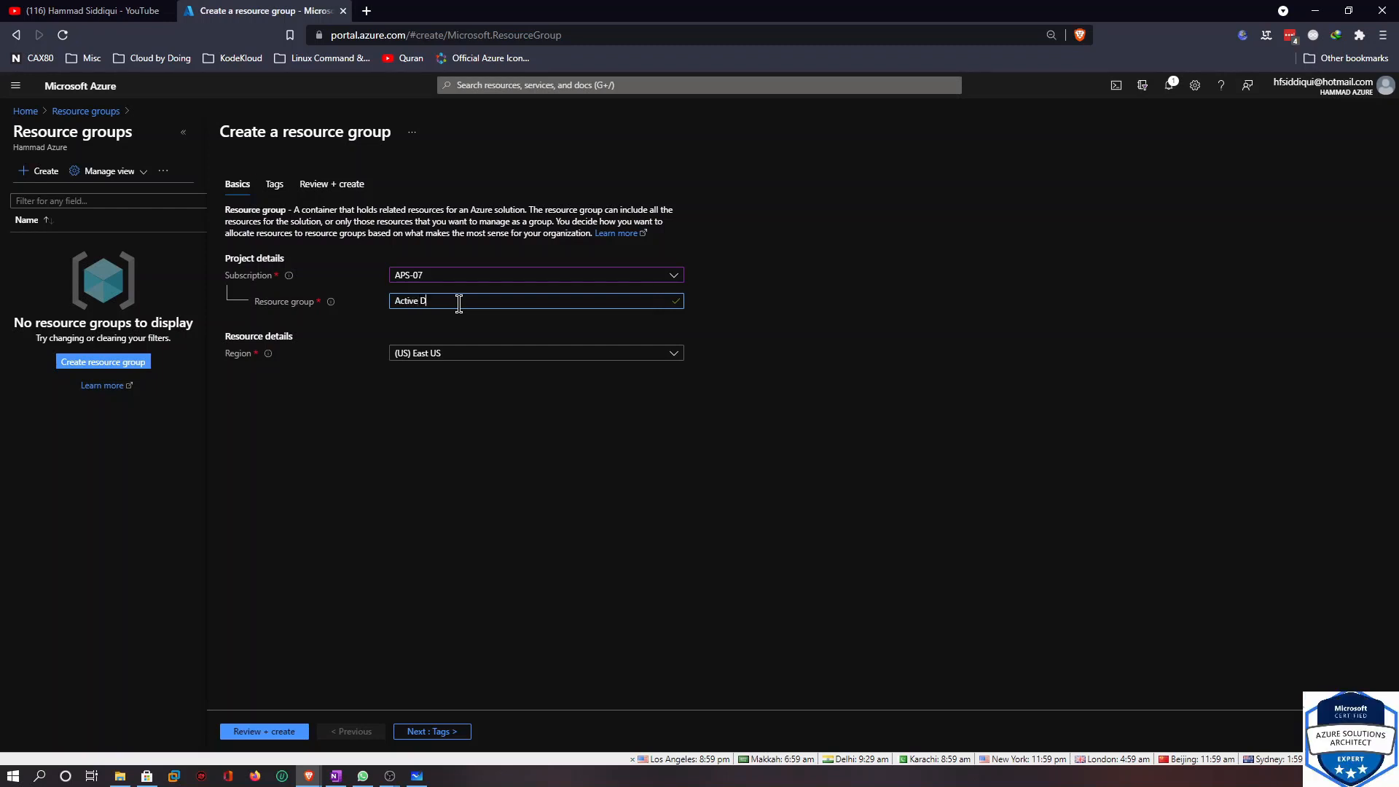
pyautogui.write('ire')
pyautogui.press('BackSpace')
pyautogui.press('BackSpace')
pyautogui.press('BackSpace')
pyautogui.press('BackSpace')
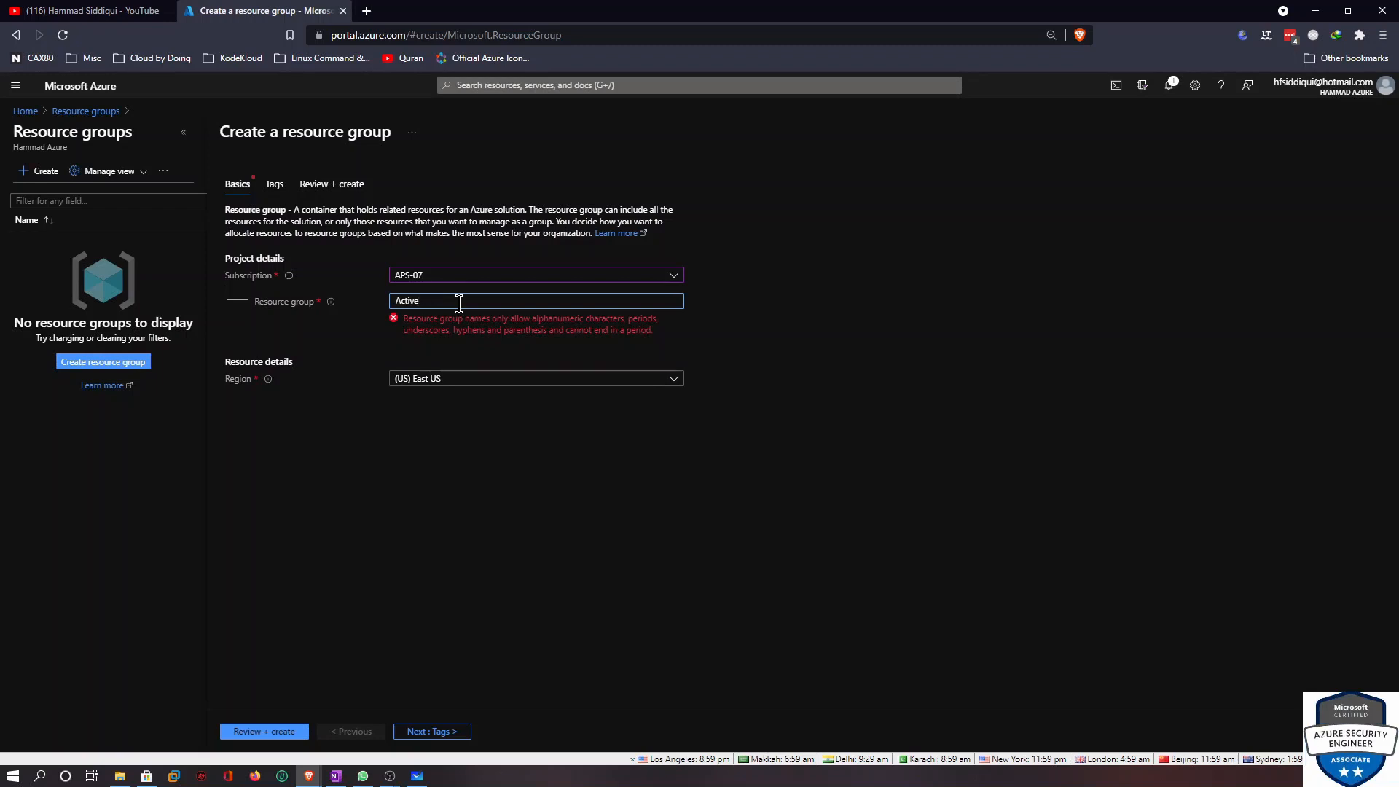
pyautogui.write('-Directory')
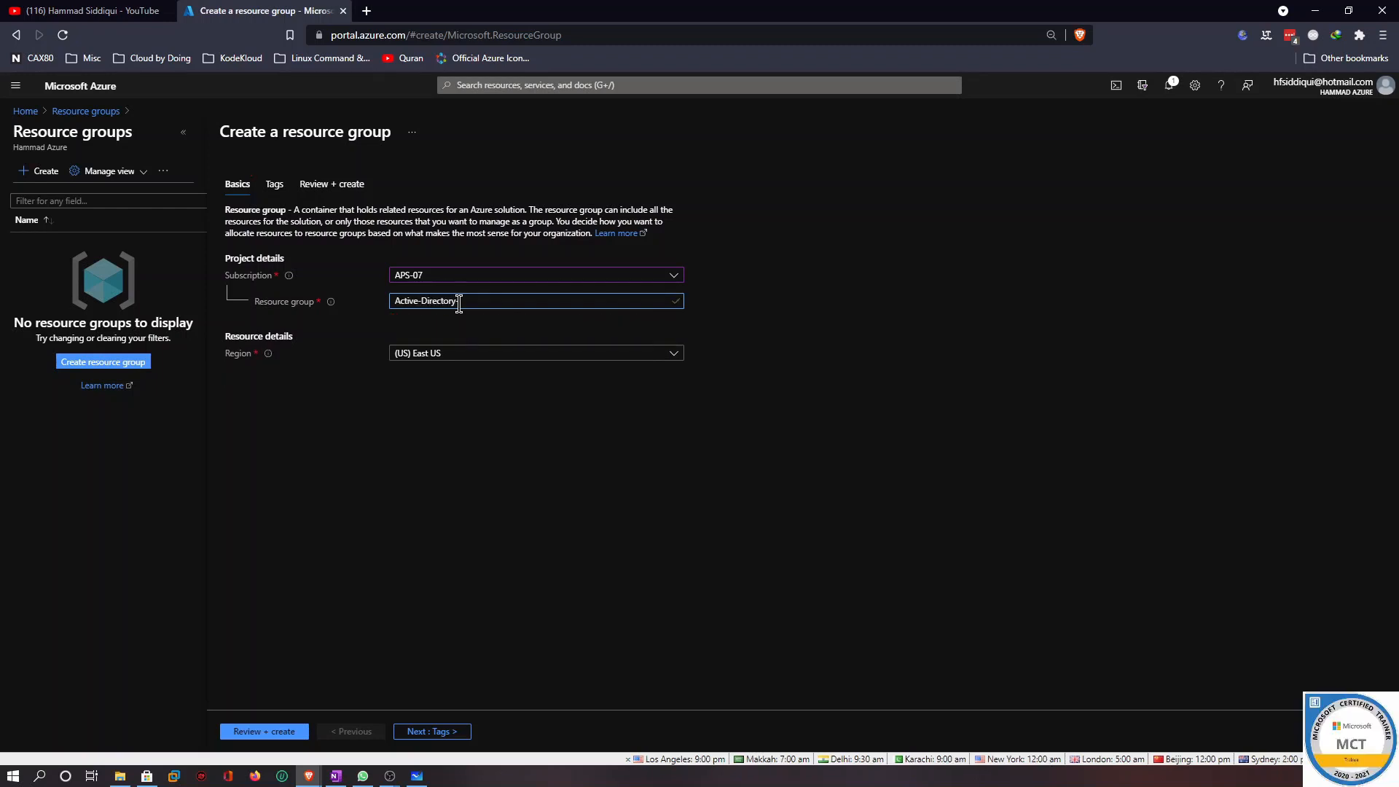
pyautogui.write('-On-prem')
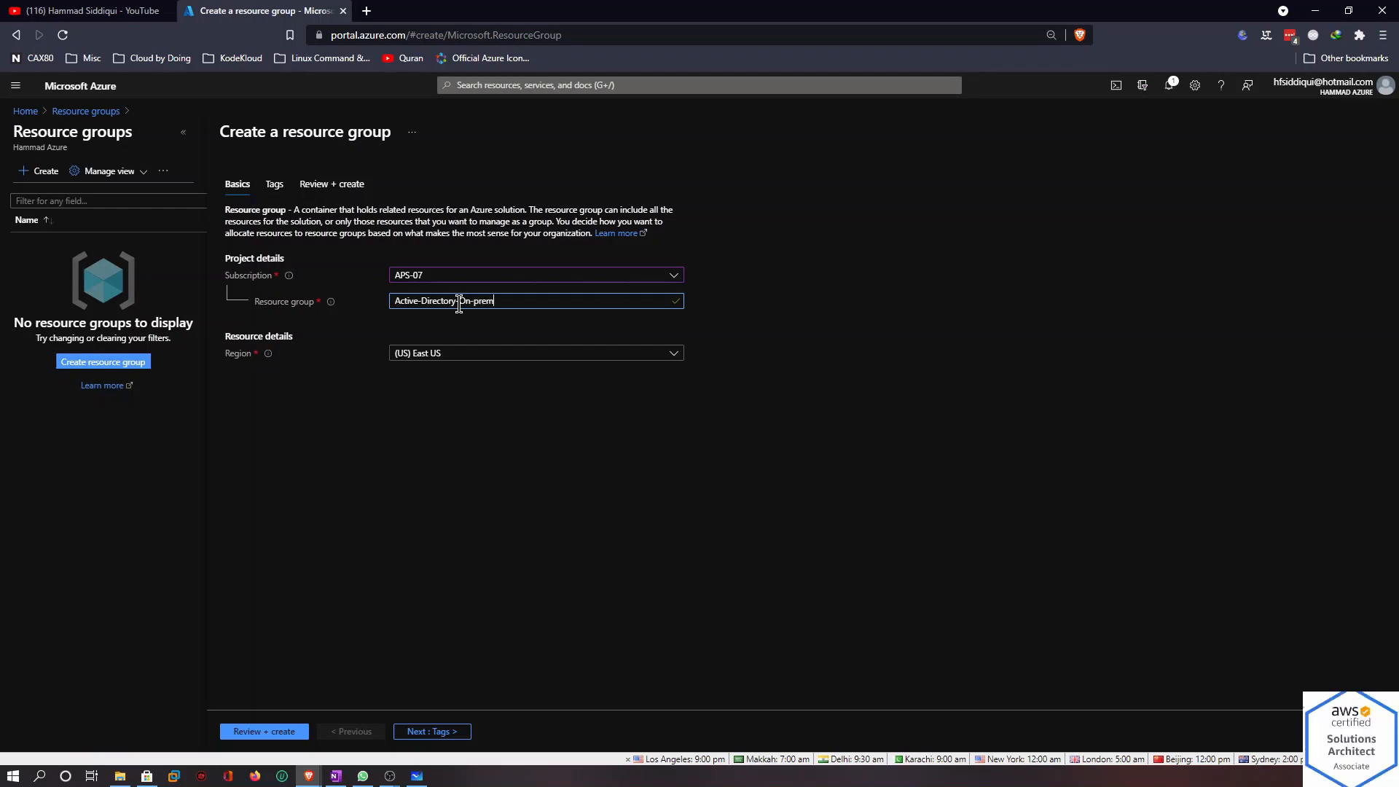
# Set the region to (US) West US, then review and create the resource group
pyautogui.click(522, 356)
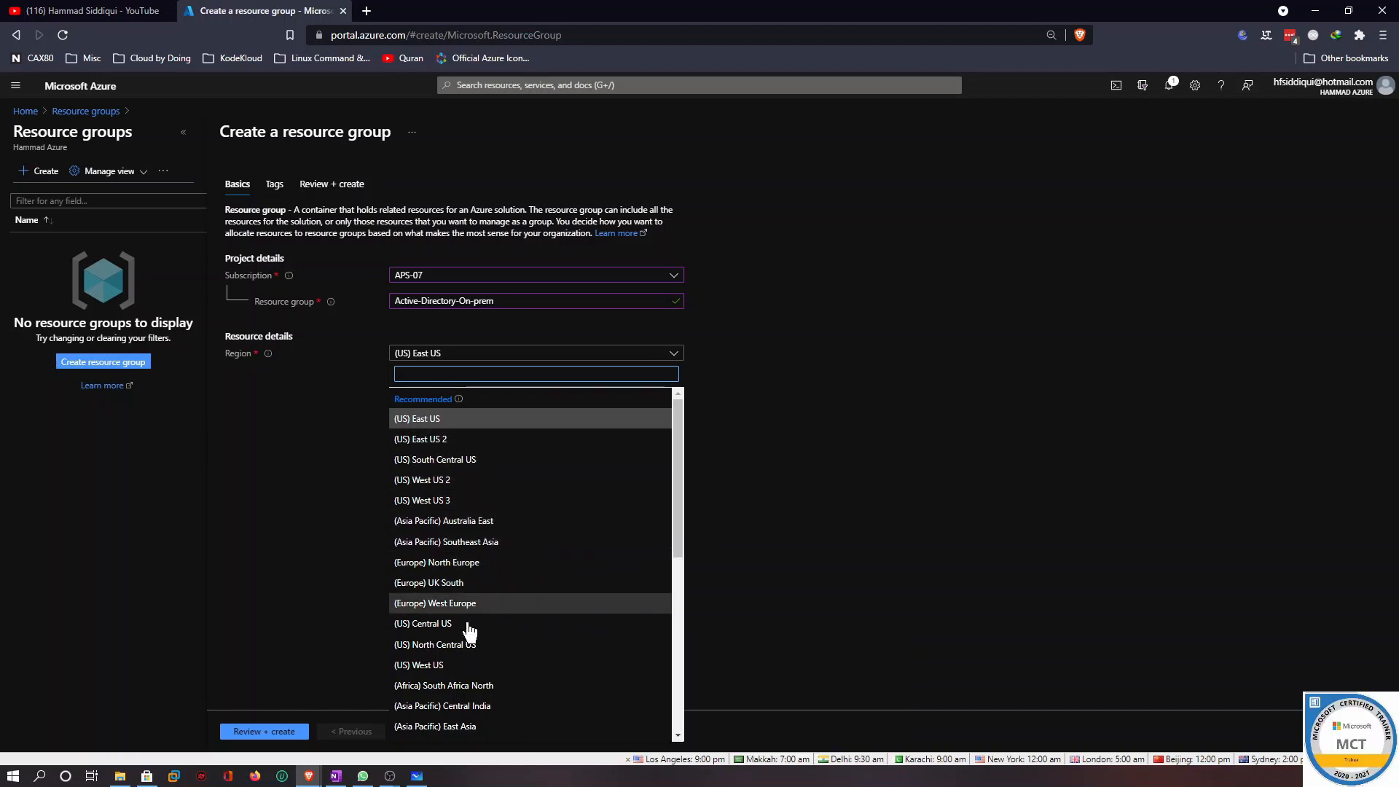
pyautogui.click(482, 664)
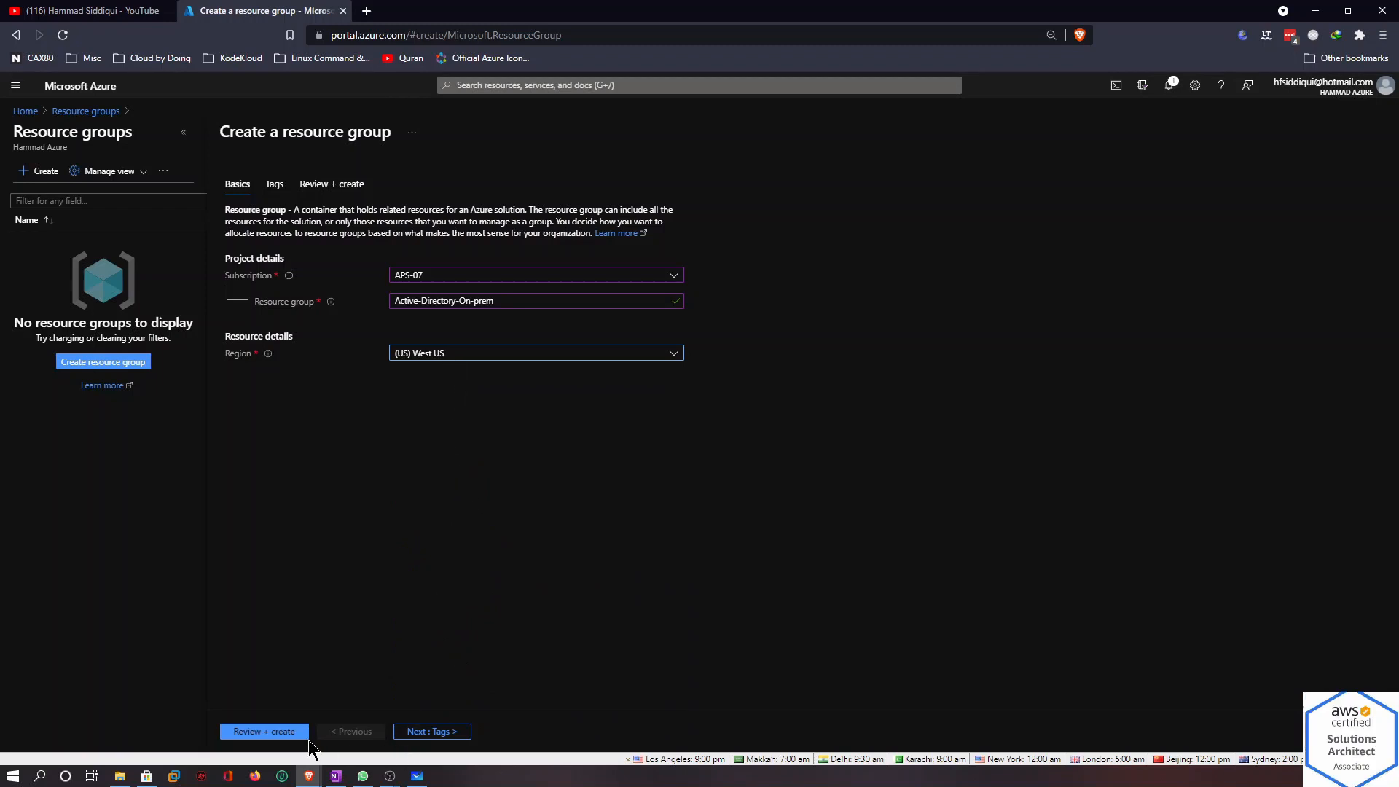
pyautogui.click(457, 736)
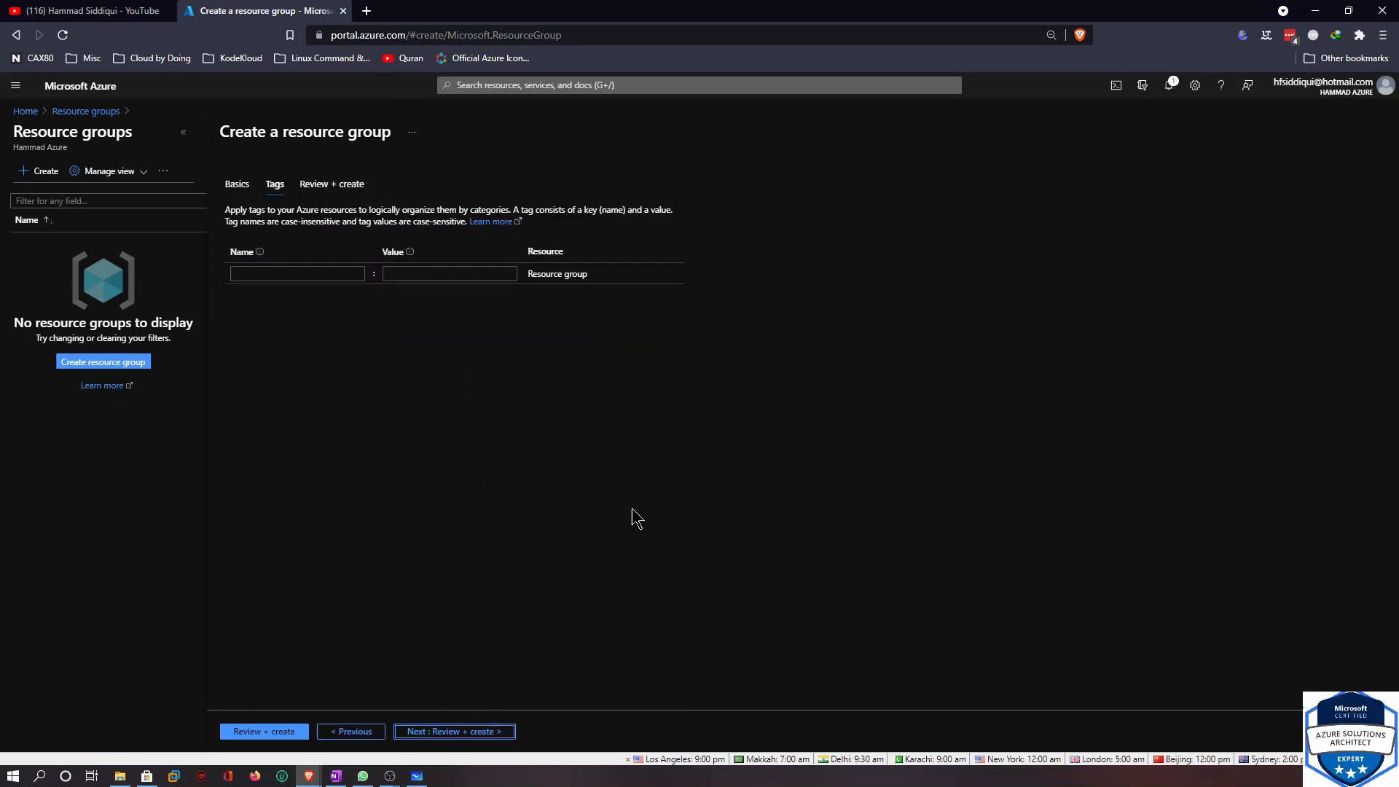
pyautogui.click(286, 732)
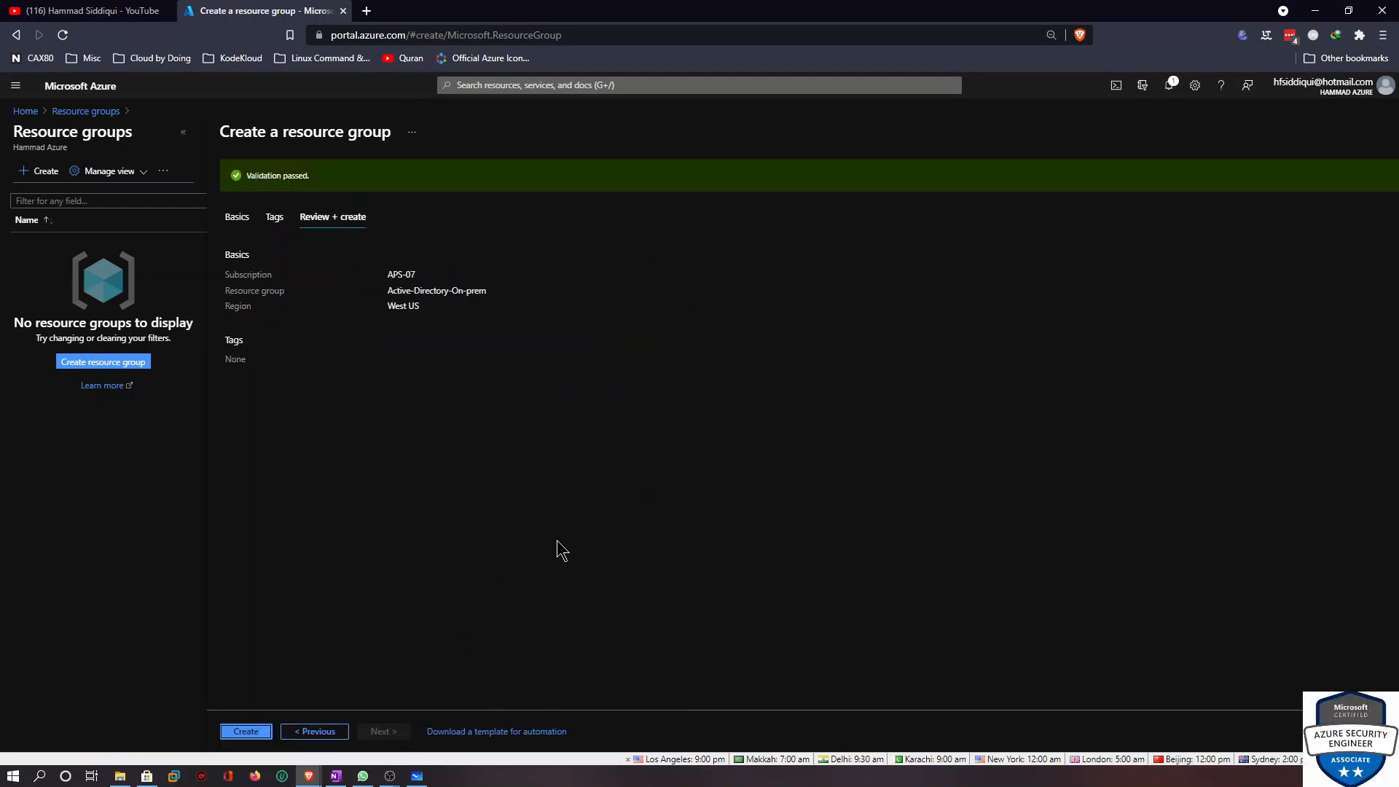
pyautogui.click(245, 731)
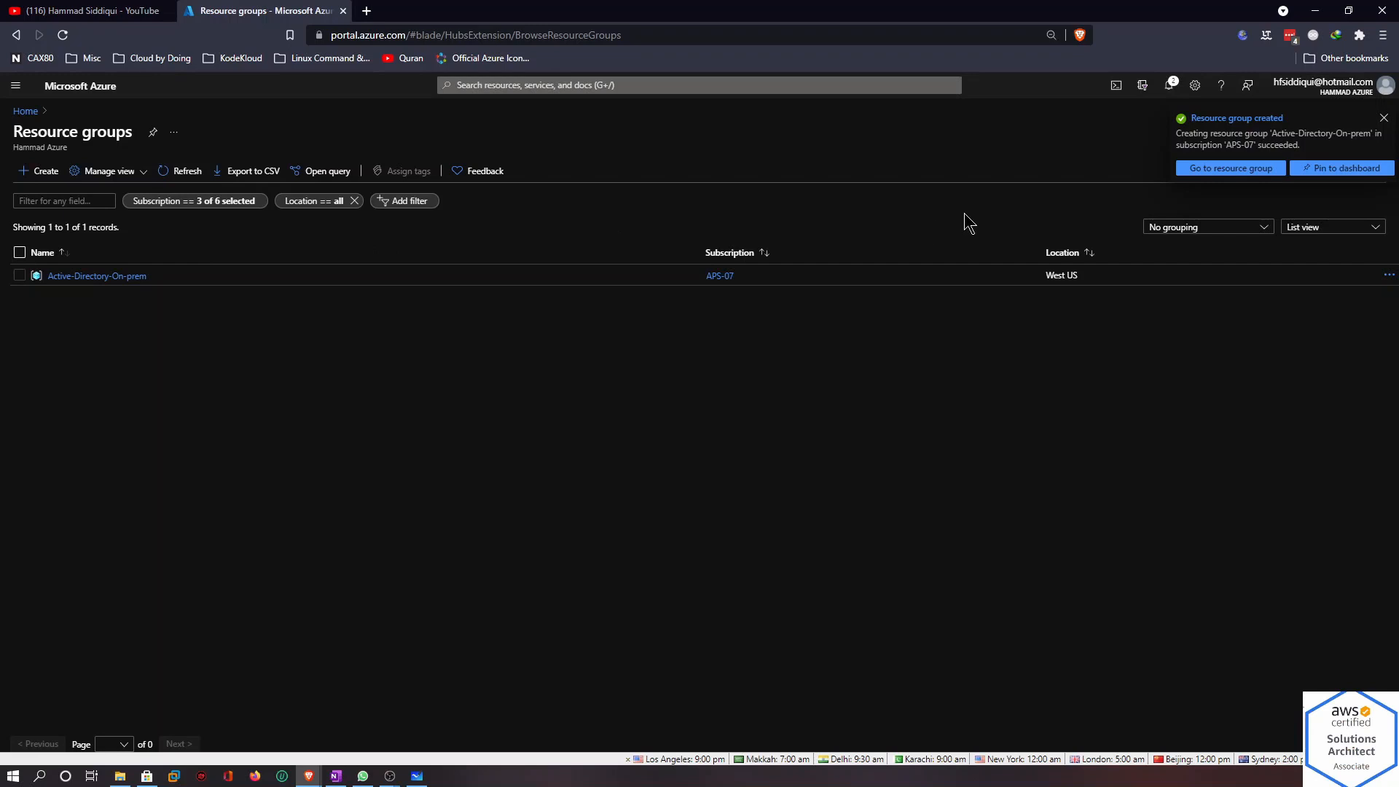
# Open the virtual network creation form by searching the portal for vnet
pyautogui.click(44, 172)
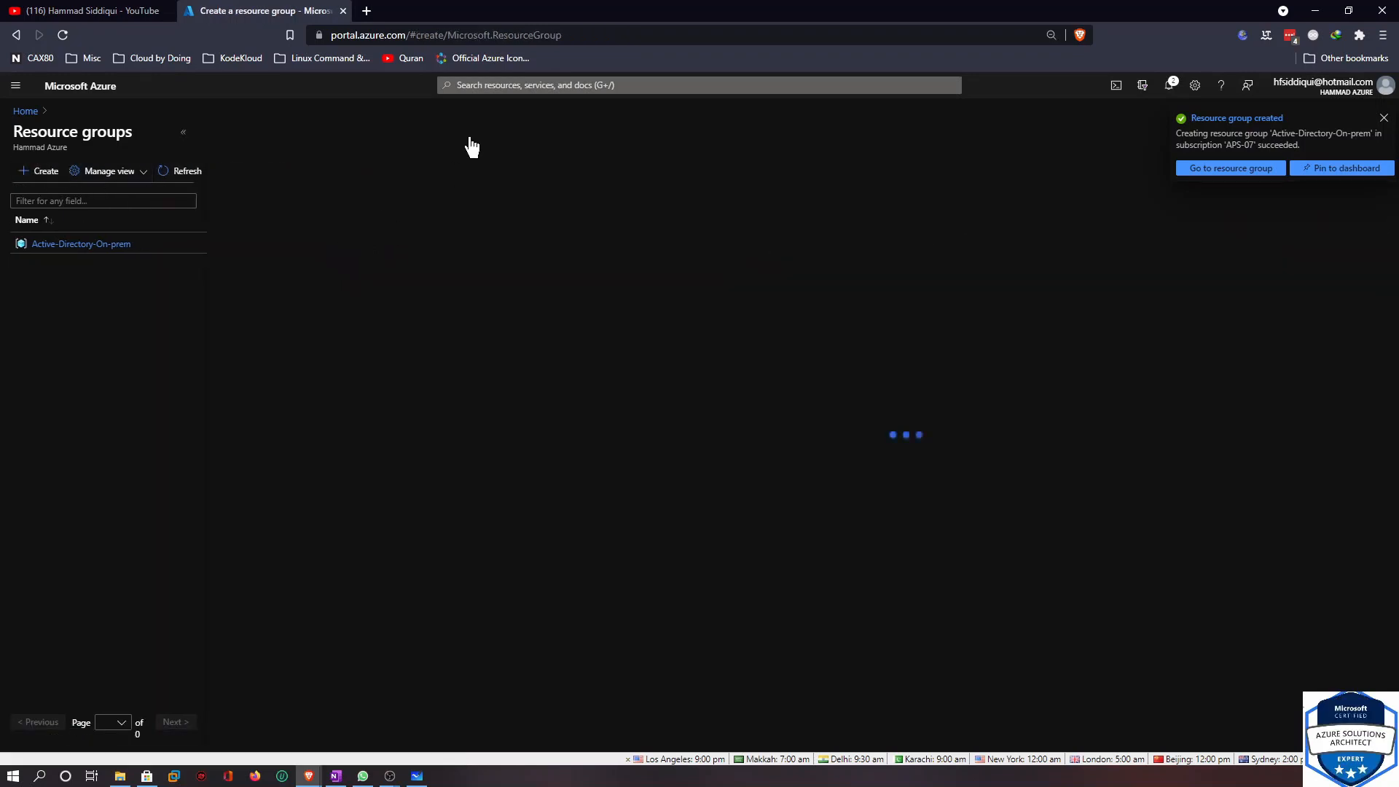
pyautogui.click(502, 86)
pyautogui.write('vnet')
pyautogui.click(526, 143)
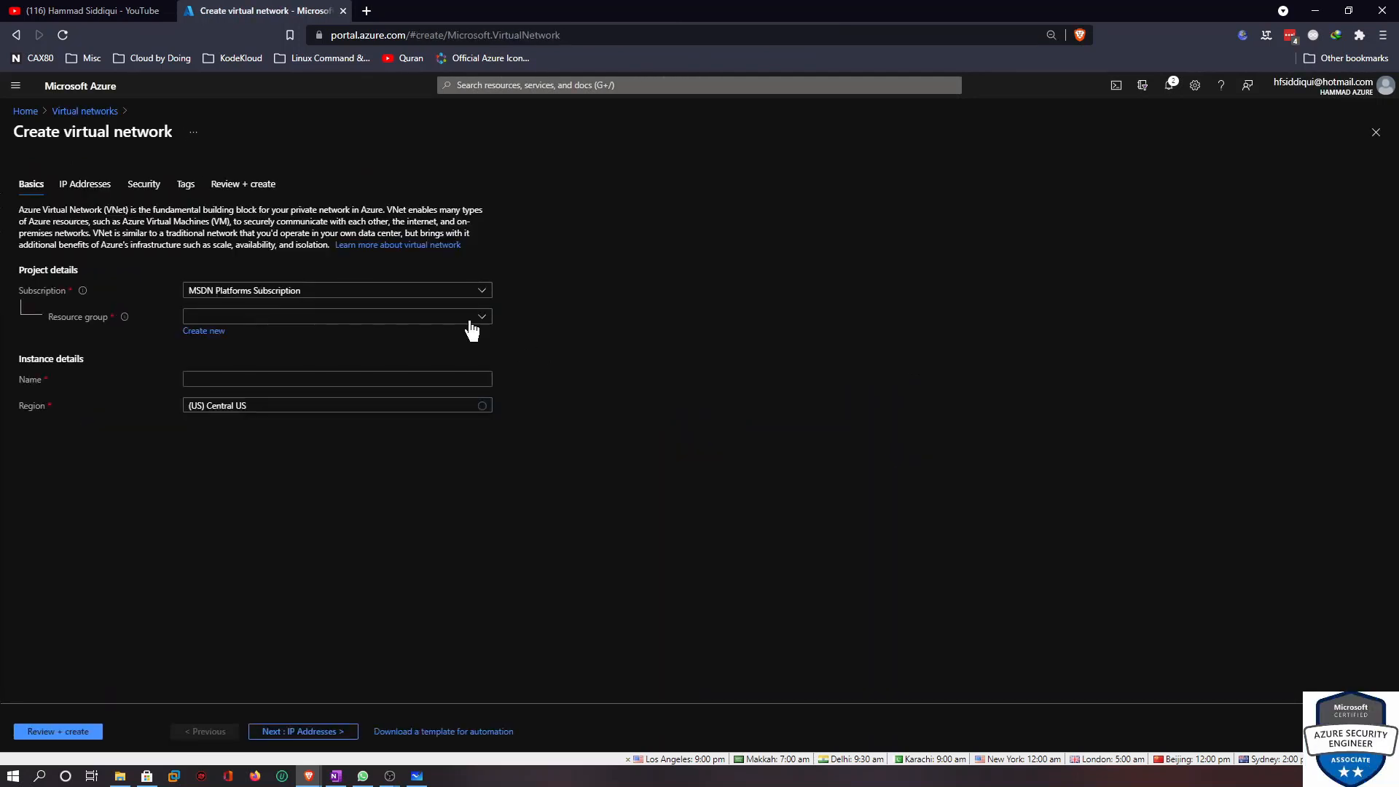
# Select the APS-07 subscription and the Active-Directory-On-prem resource group for the virtual network
pyautogui.click(404, 293)
pyautogui.click(338, 396)
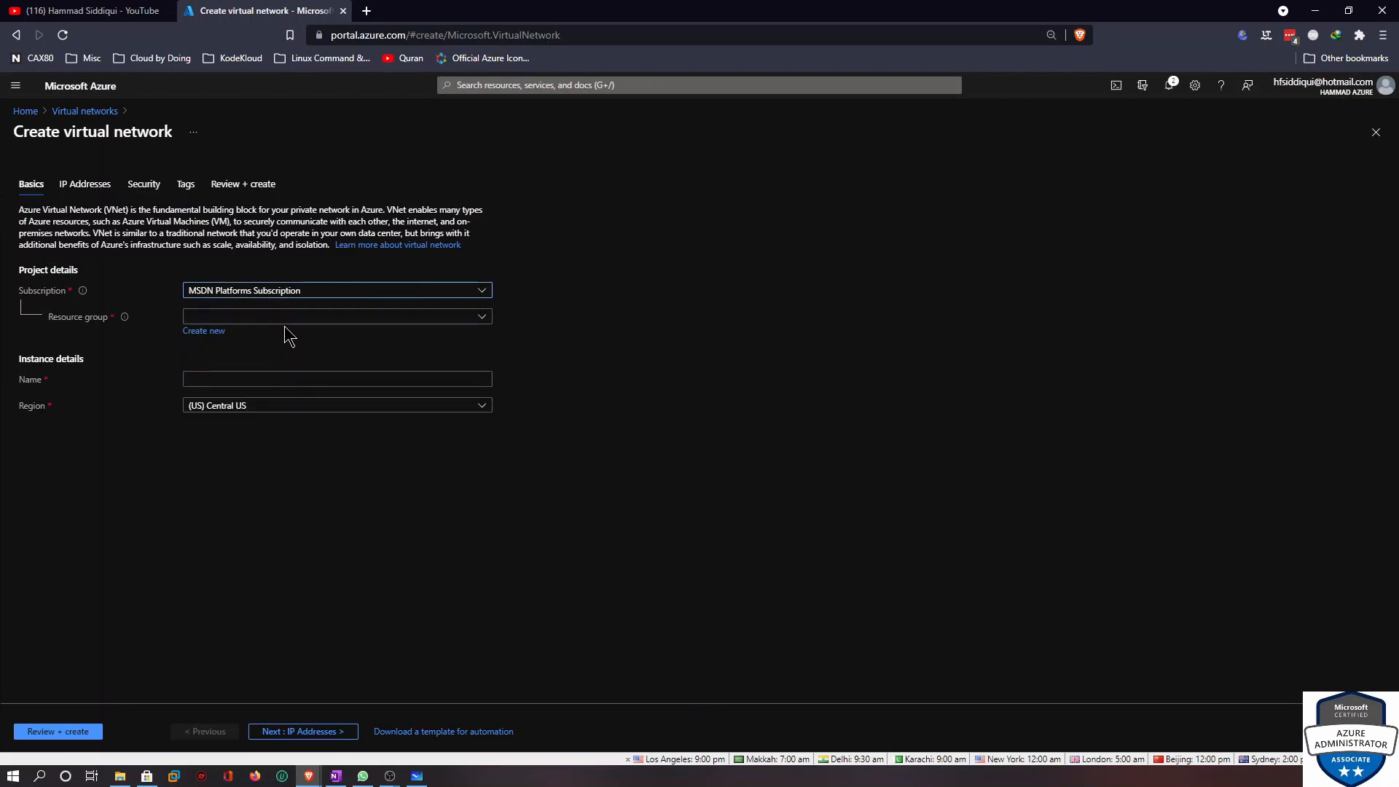
pyautogui.click(283, 318)
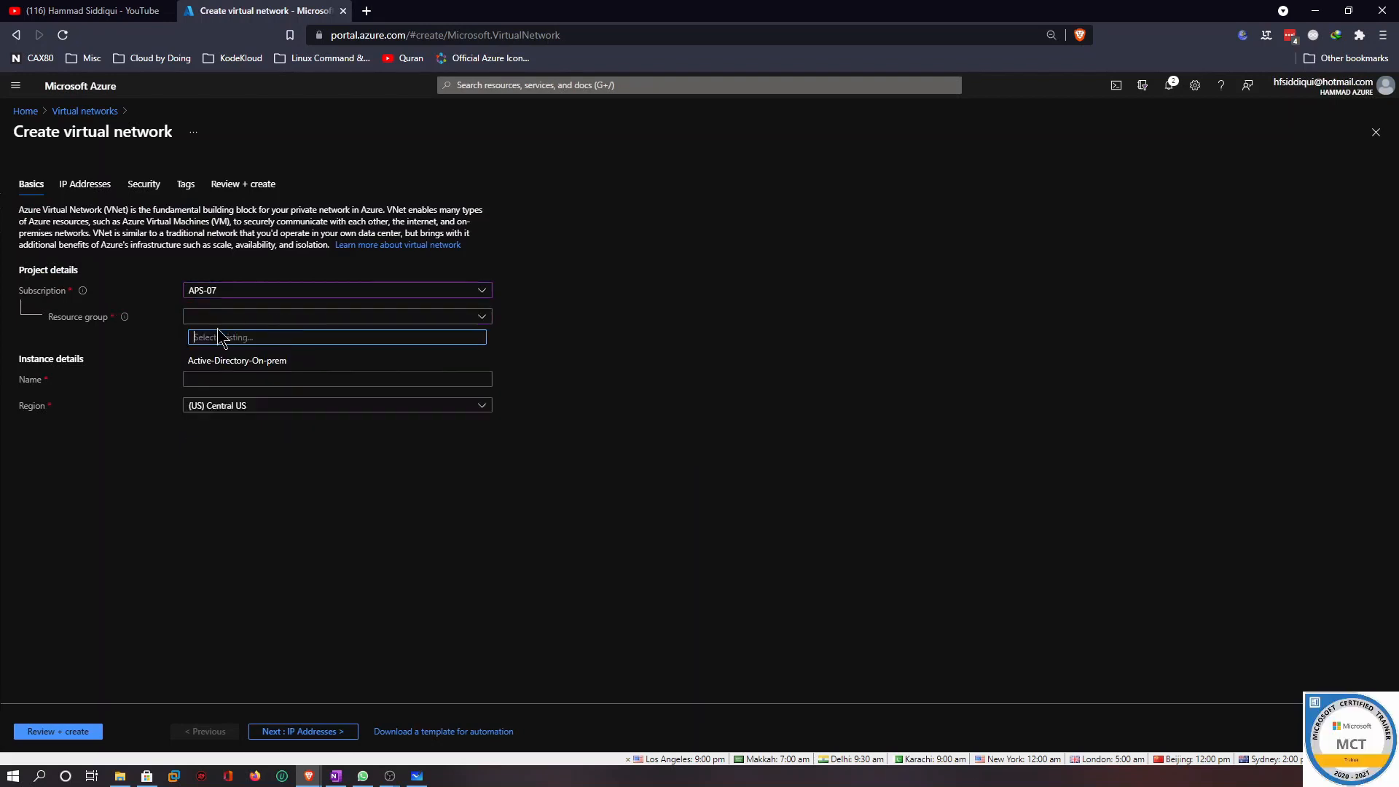
pyautogui.click(238, 365)
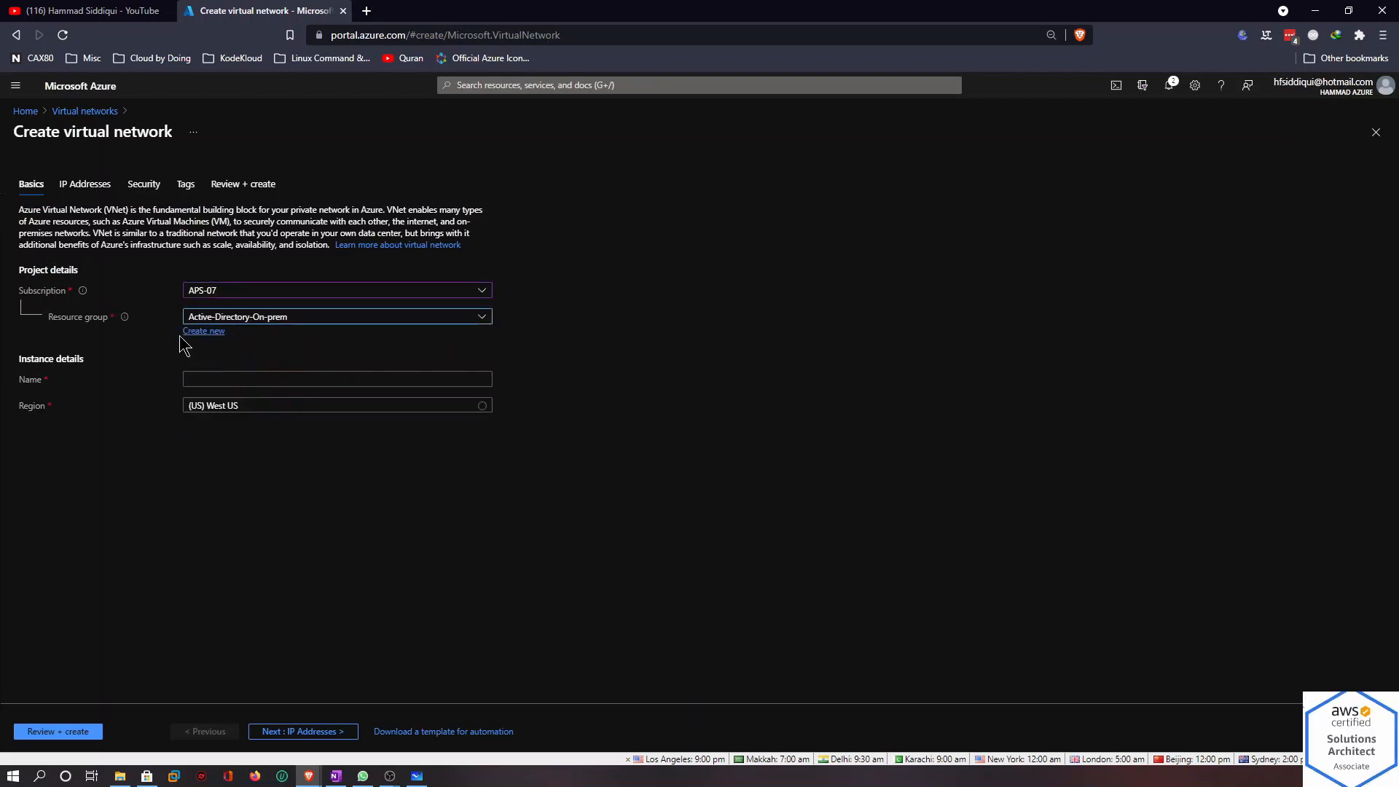
# Name the virtual network On-prem and continue to the IP addresses page
pyautogui.click(266, 377)
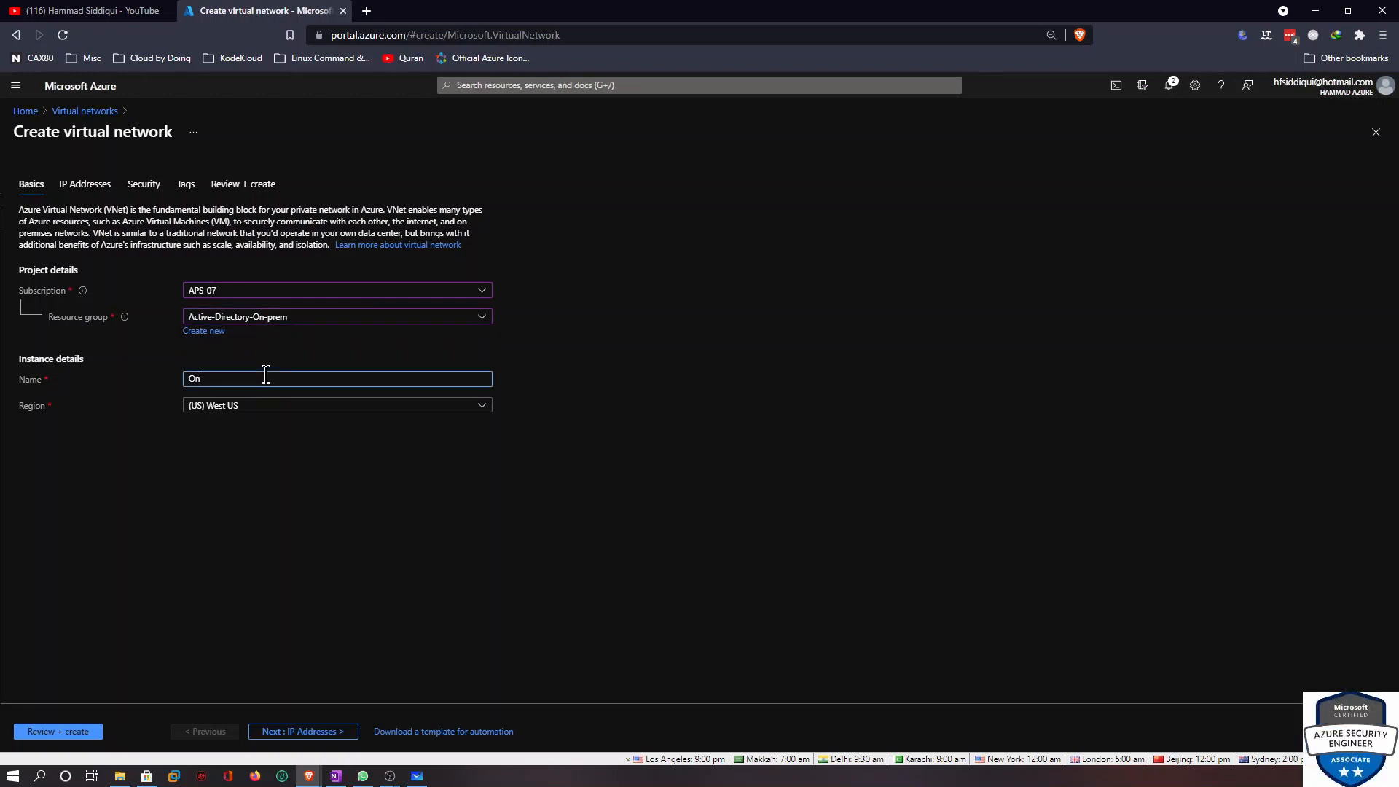
pyautogui.write('On-prem')
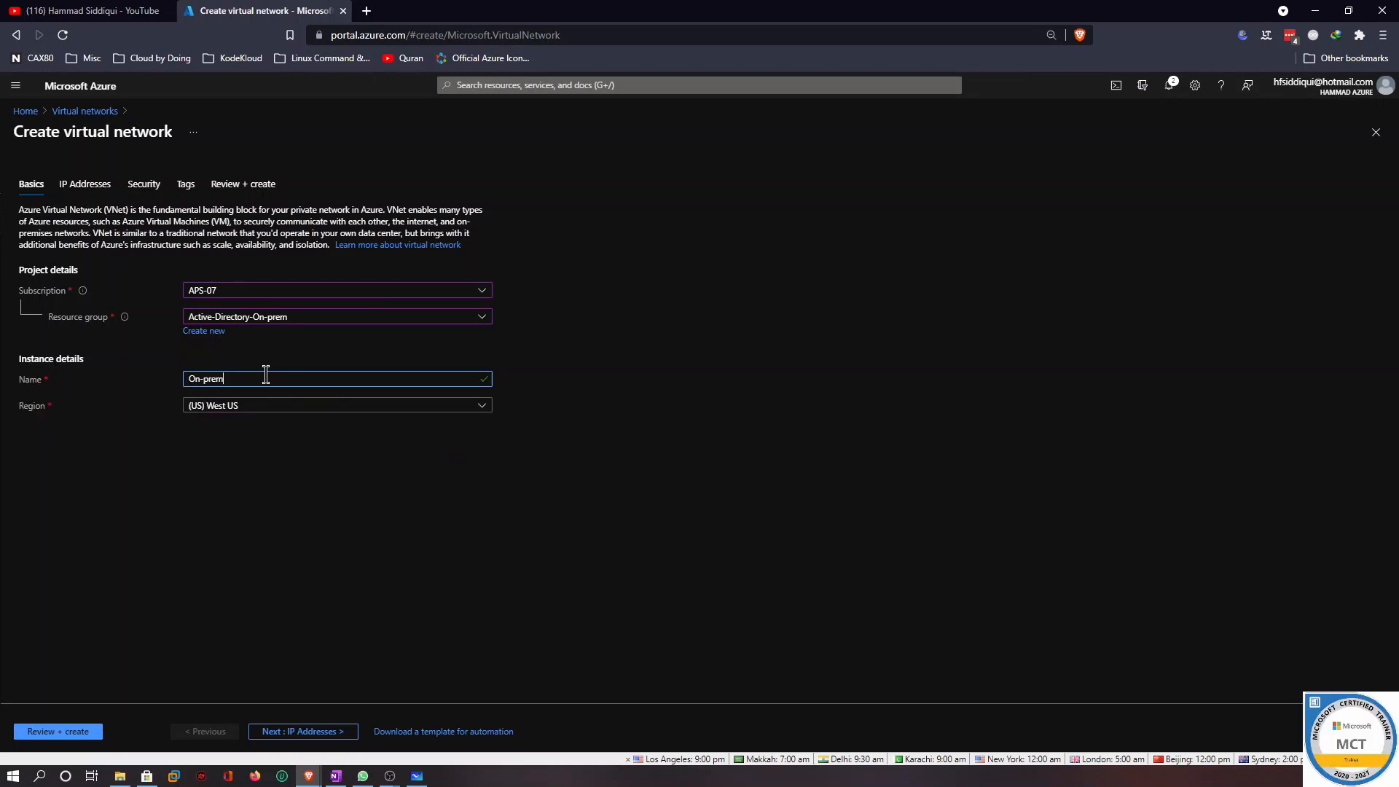
pyautogui.click(309, 732)
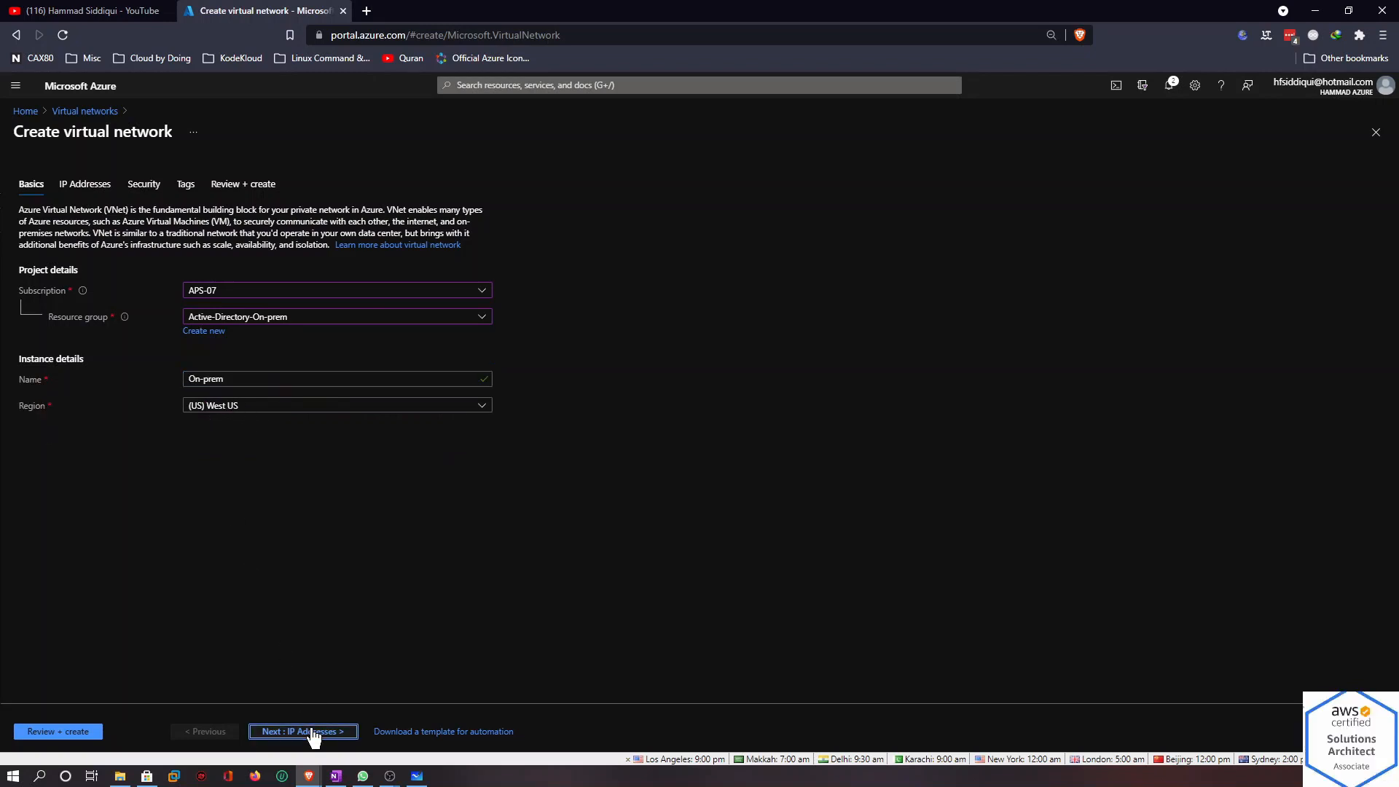
# Set the virtual network's IPv4 address space to 10.0.0.0/24
pyautogui.click(47, 255)
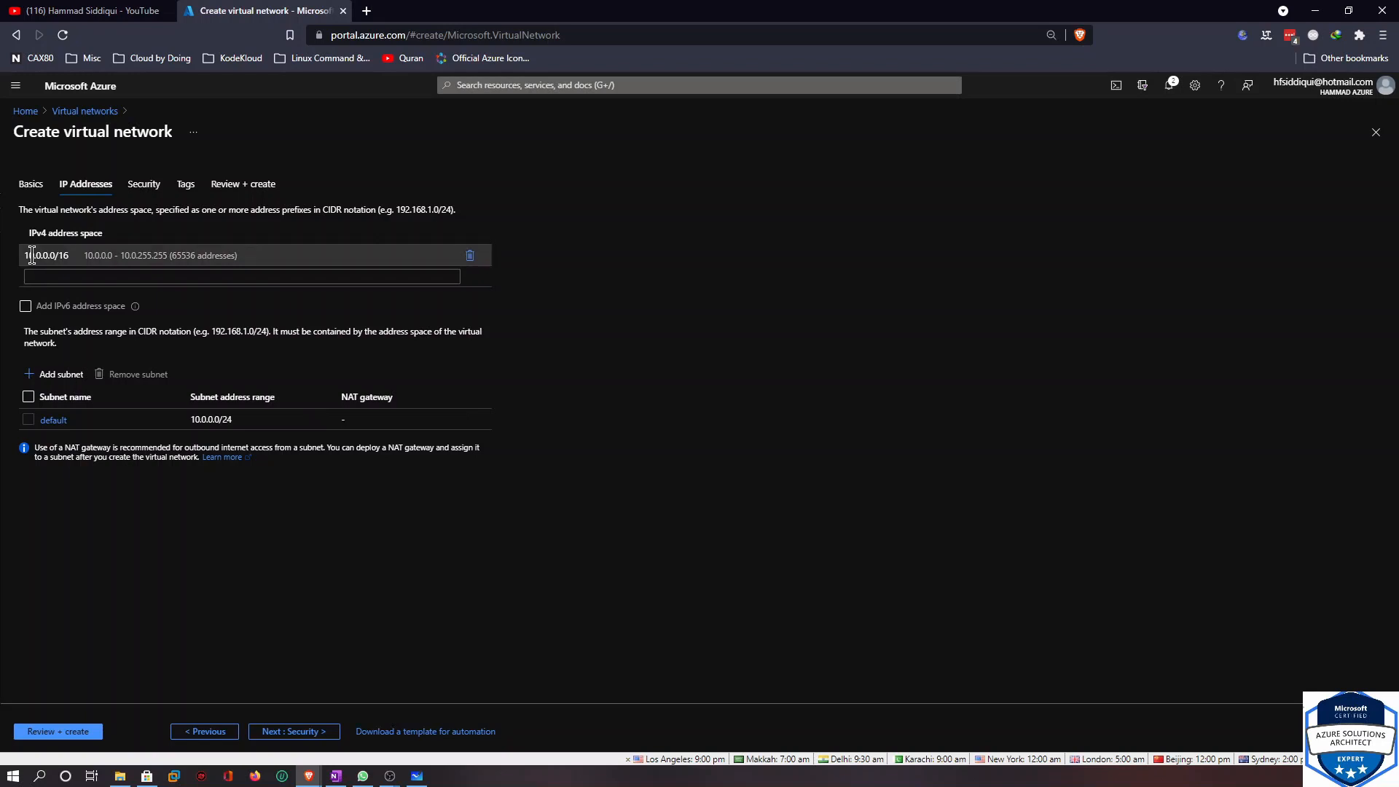
pyautogui.click(126, 278)
pyautogui.click(69, 255)
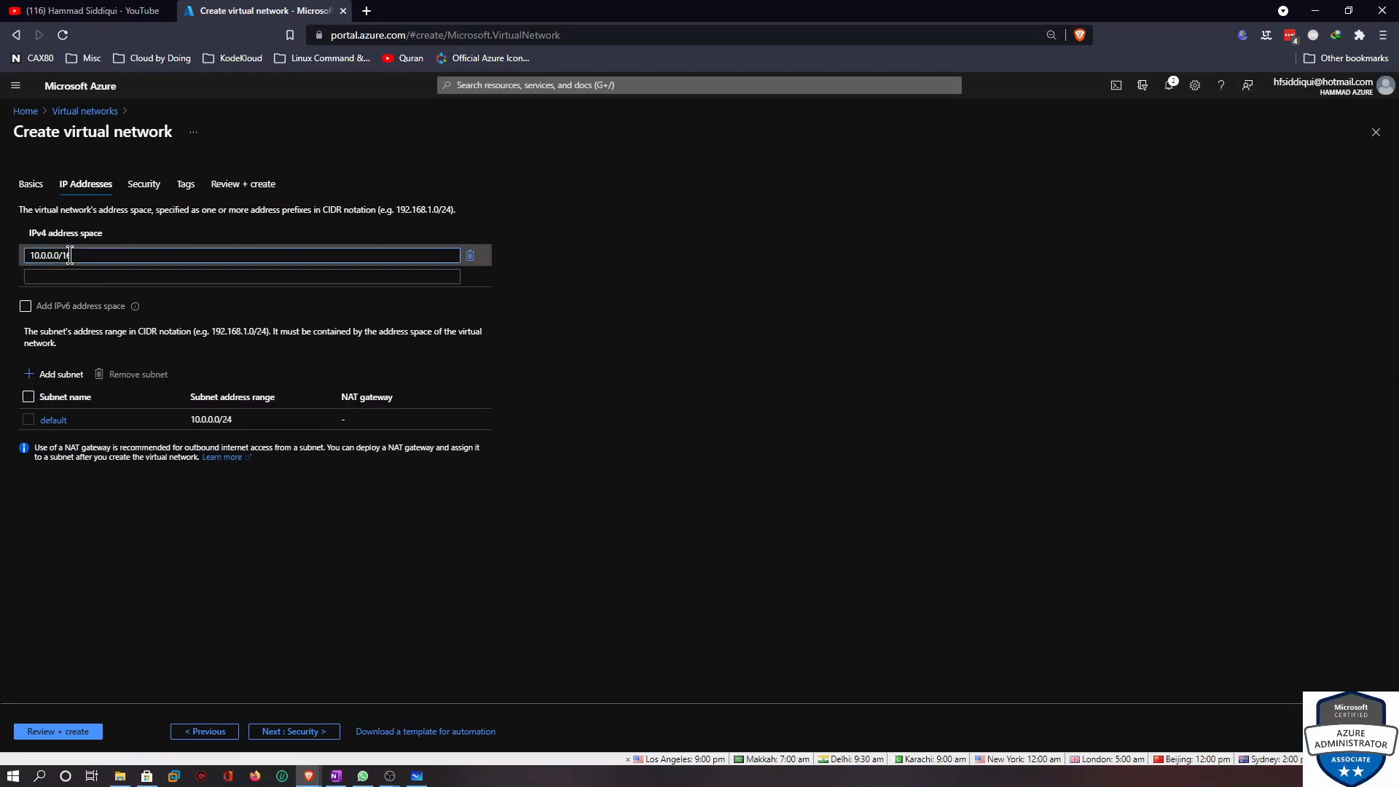
pyautogui.moveTo(66, 255); pyautogui.dragTo(102, 257)
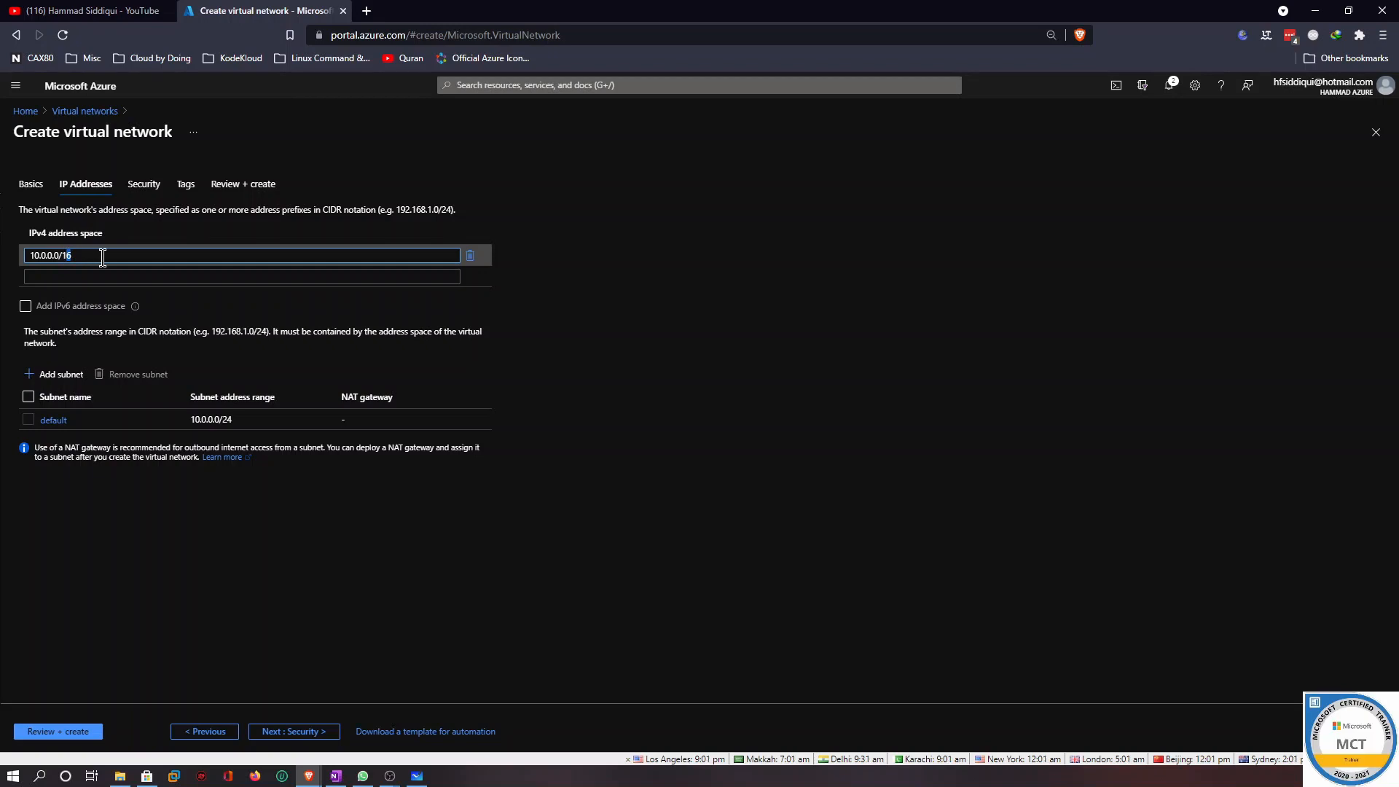
pyautogui.write('24')
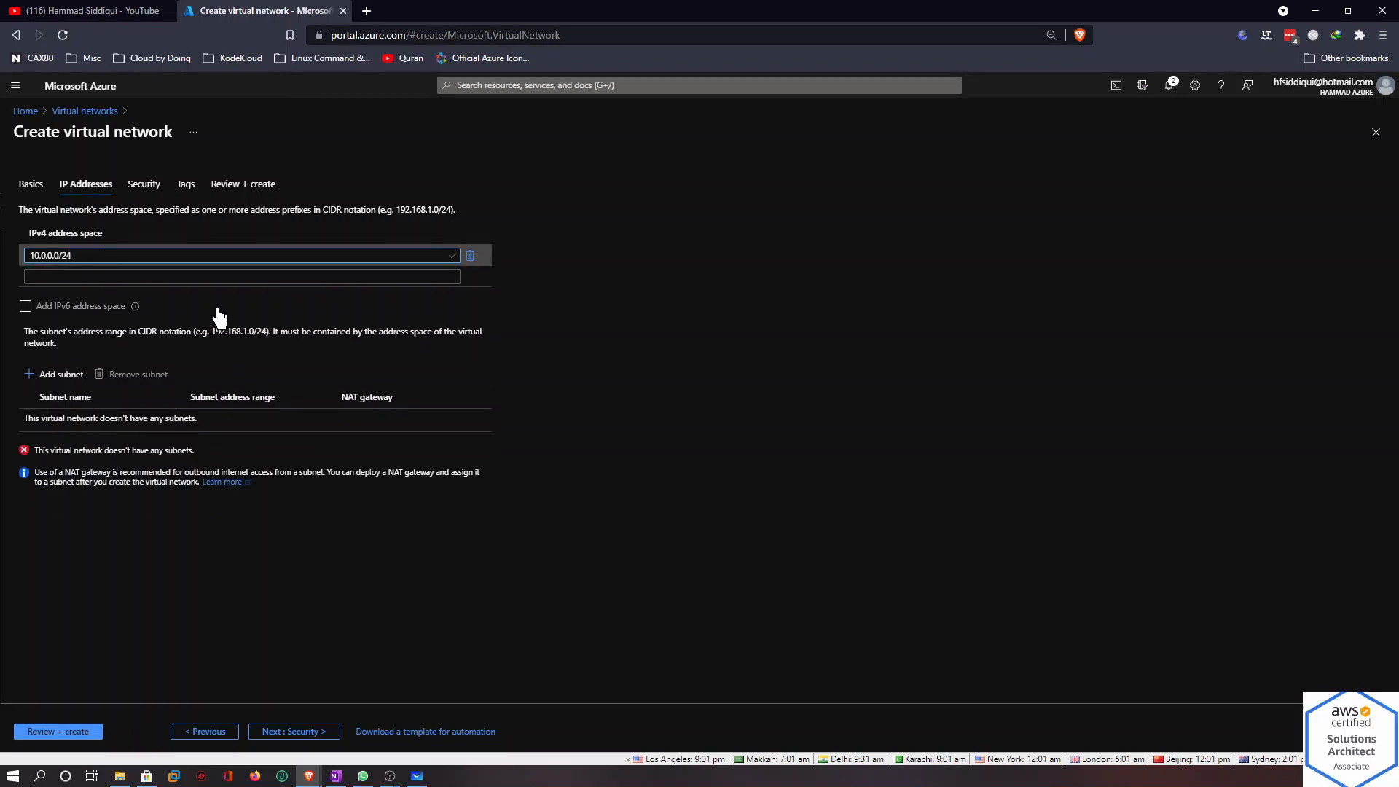
# Start adding a subnet and name it on-prem-snet
pyautogui.click(52, 381)
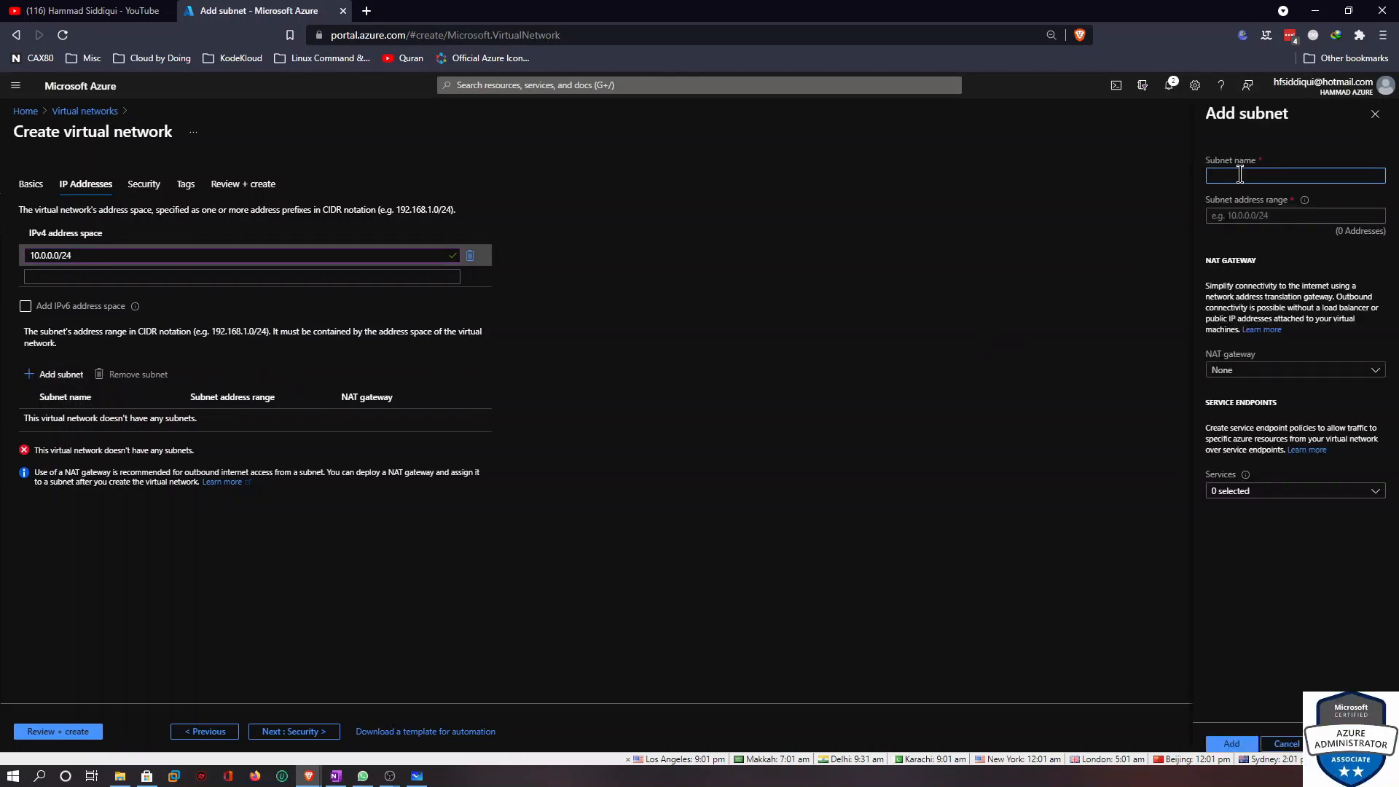
pyautogui.write('on-prem0')
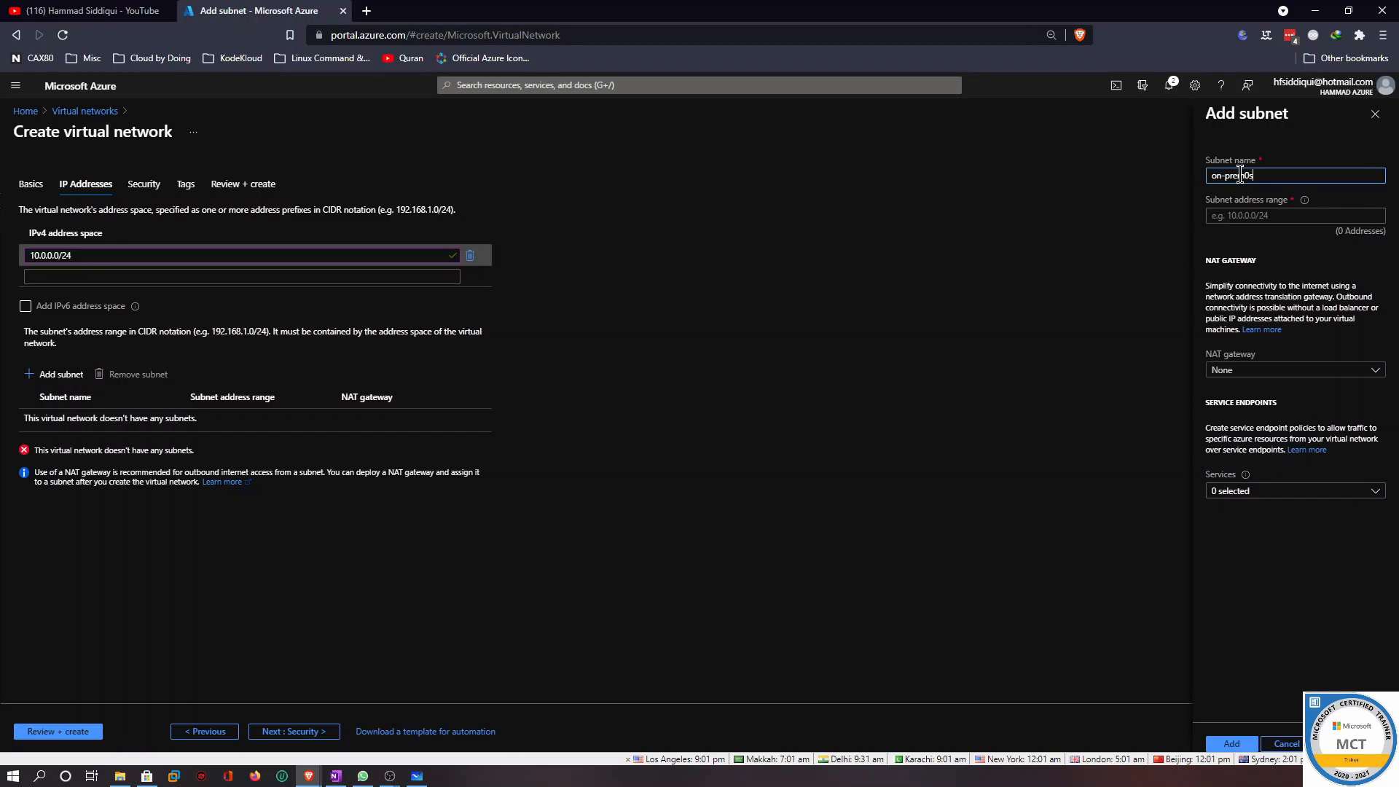
pyautogui.press('BackSpace')
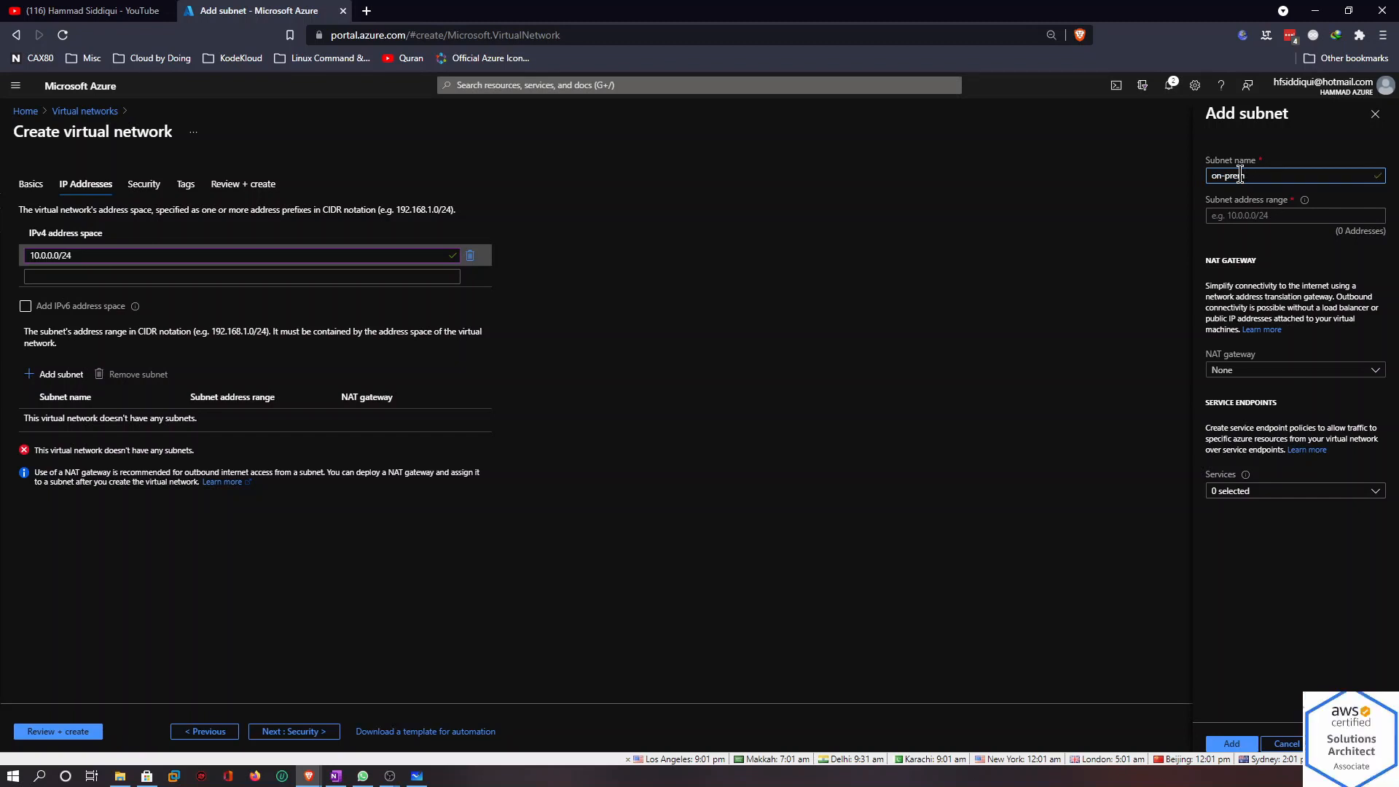
pyautogui.write('m-snet')
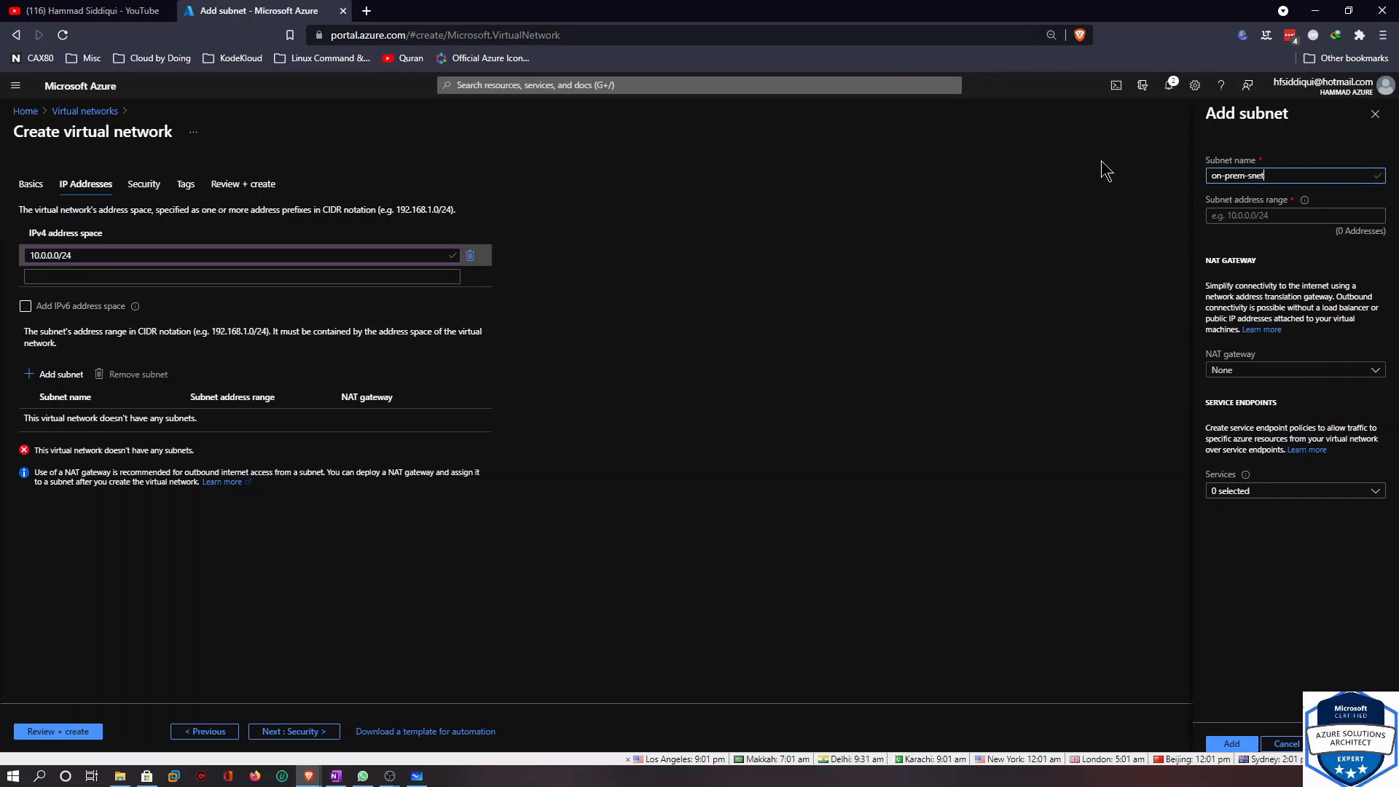
# Set the subnet address range to 10.0.0.0/26 and add the subnet
pyautogui.click(1269, 216)
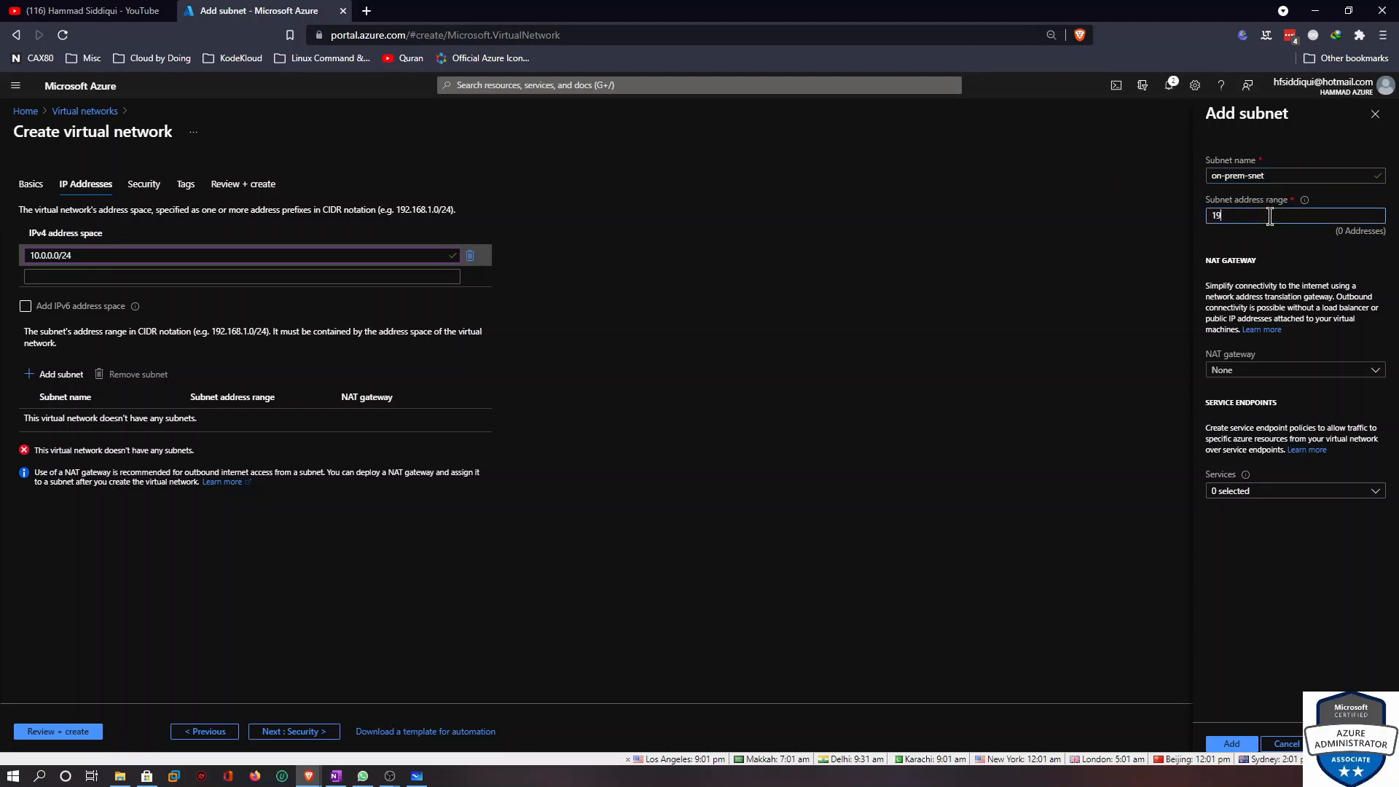
pyautogui.write('10')
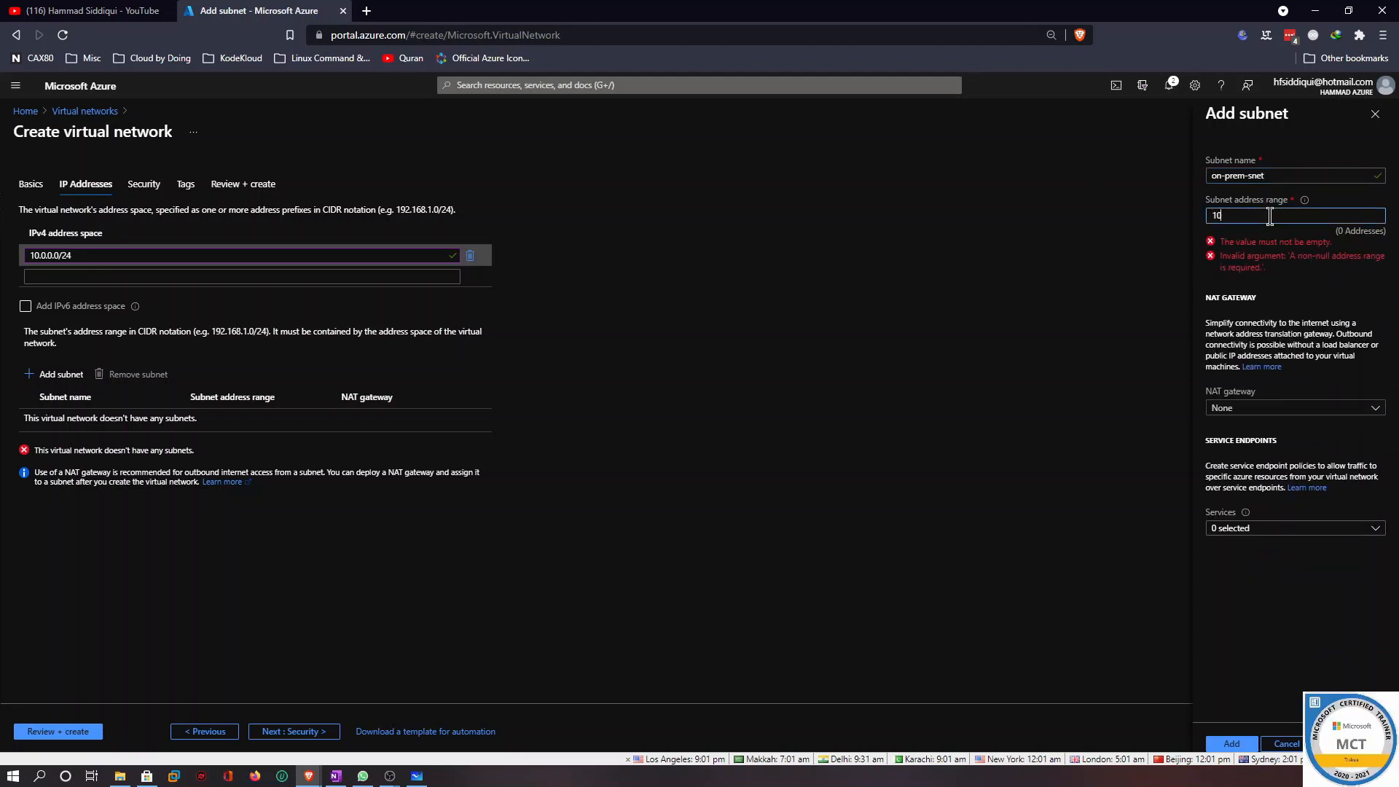
pyautogui.write('.0.0')
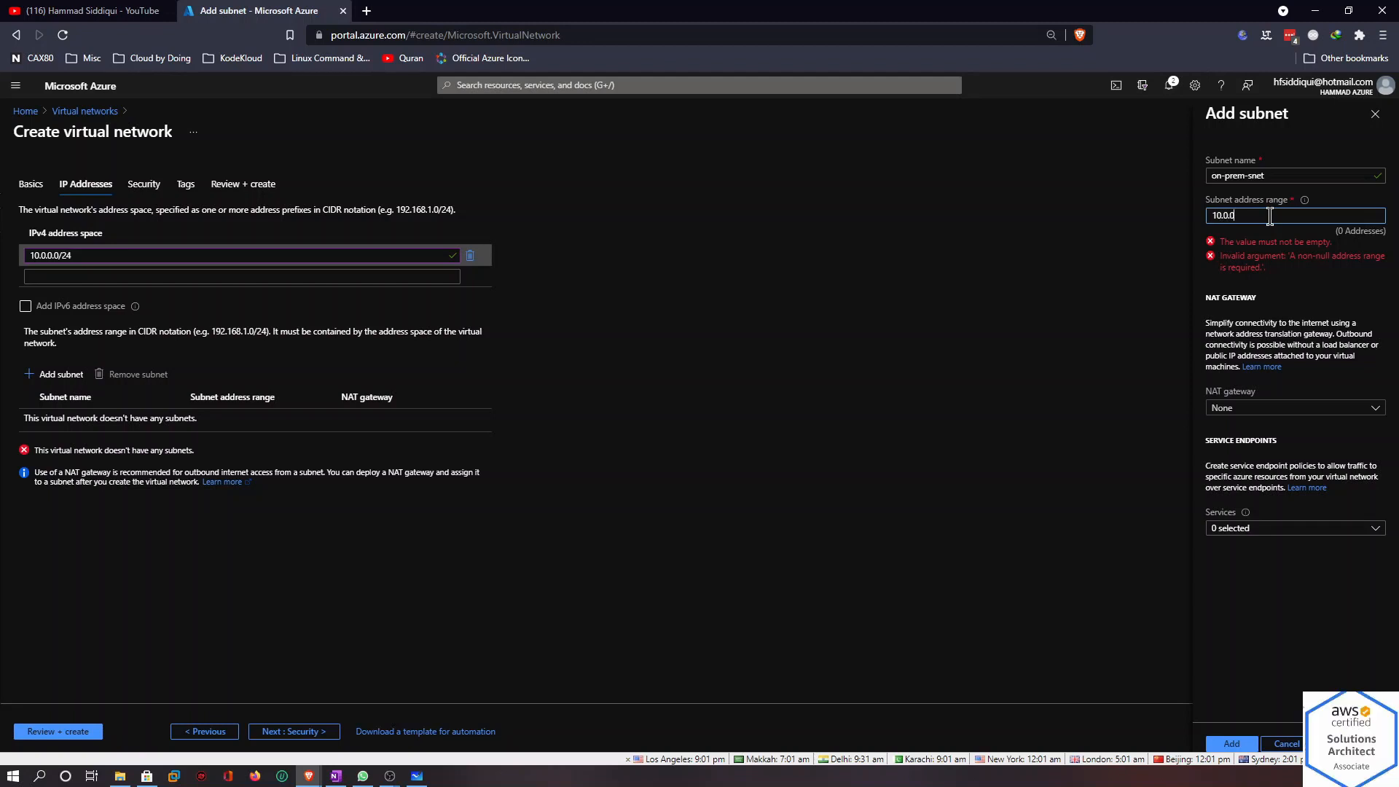
pyautogui.write('1')
pyautogui.write('1')
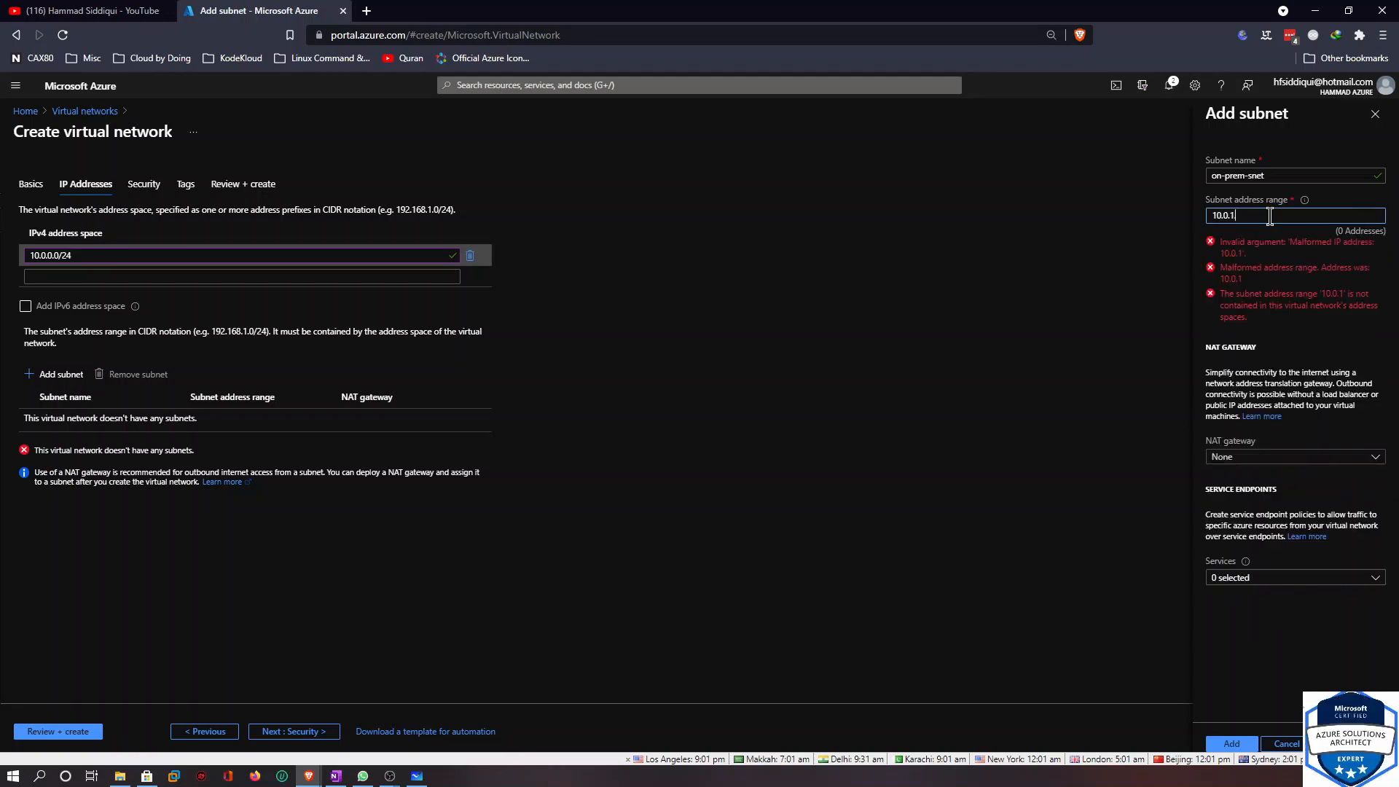
pyautogui.write('.0/')
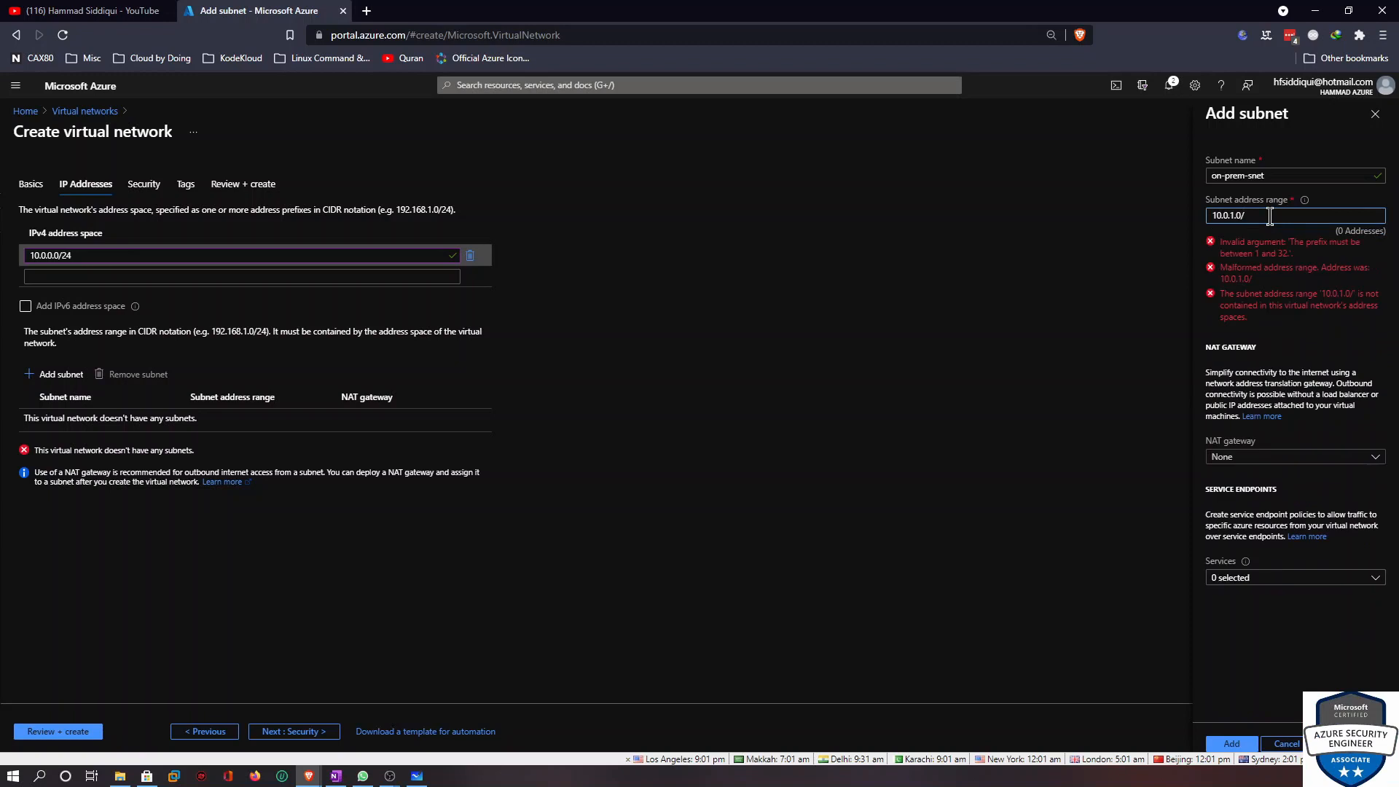
pyautogui.write('27')
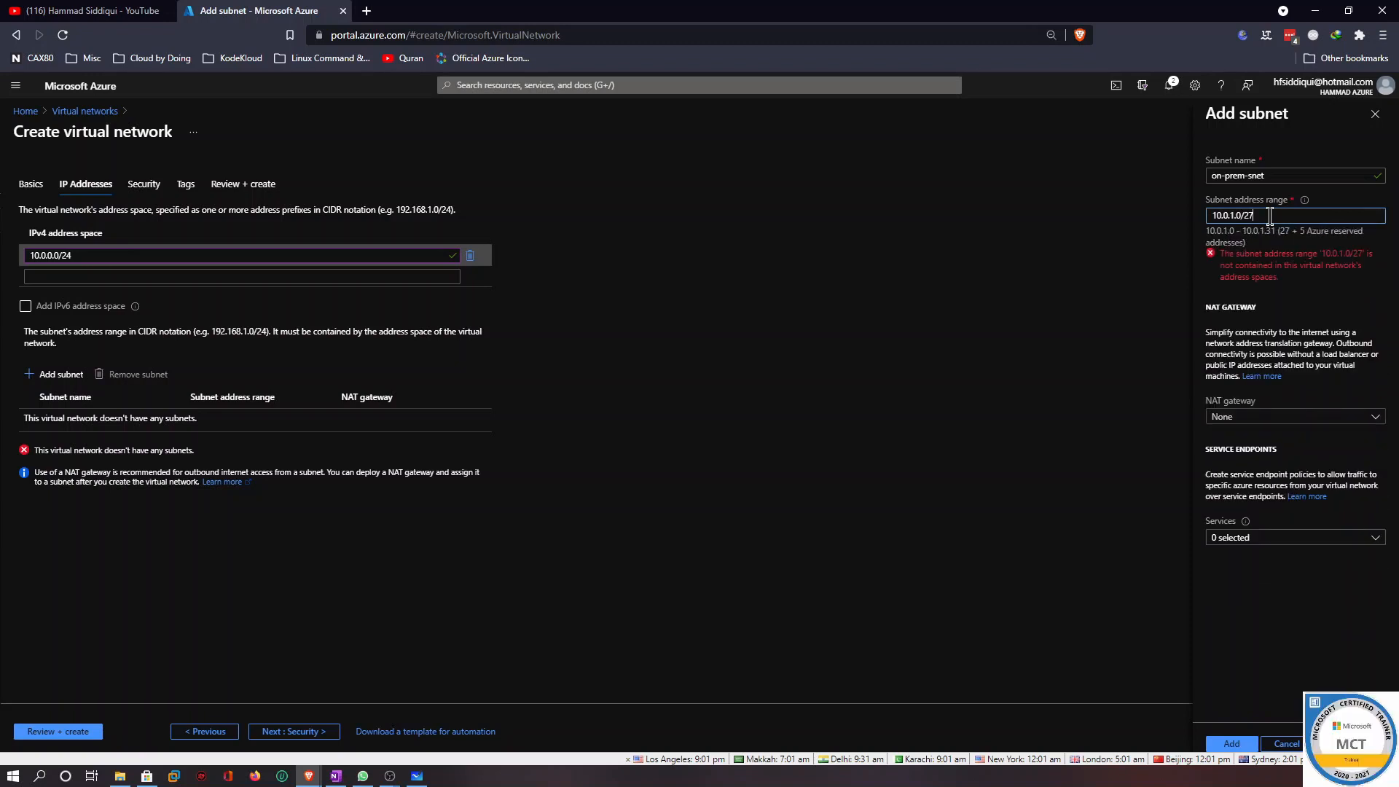
pyautogui.press('BackSpace')
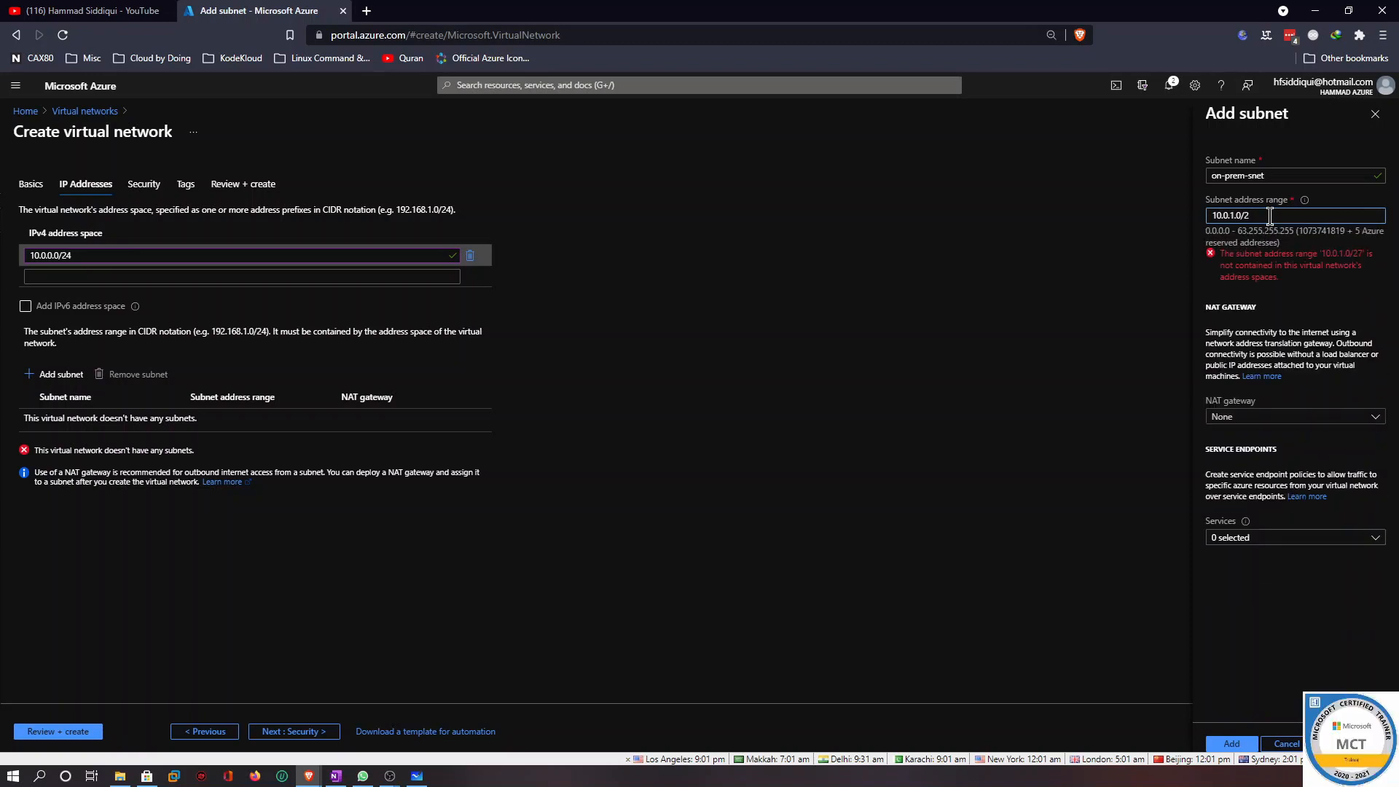
pyautogui.write('6')
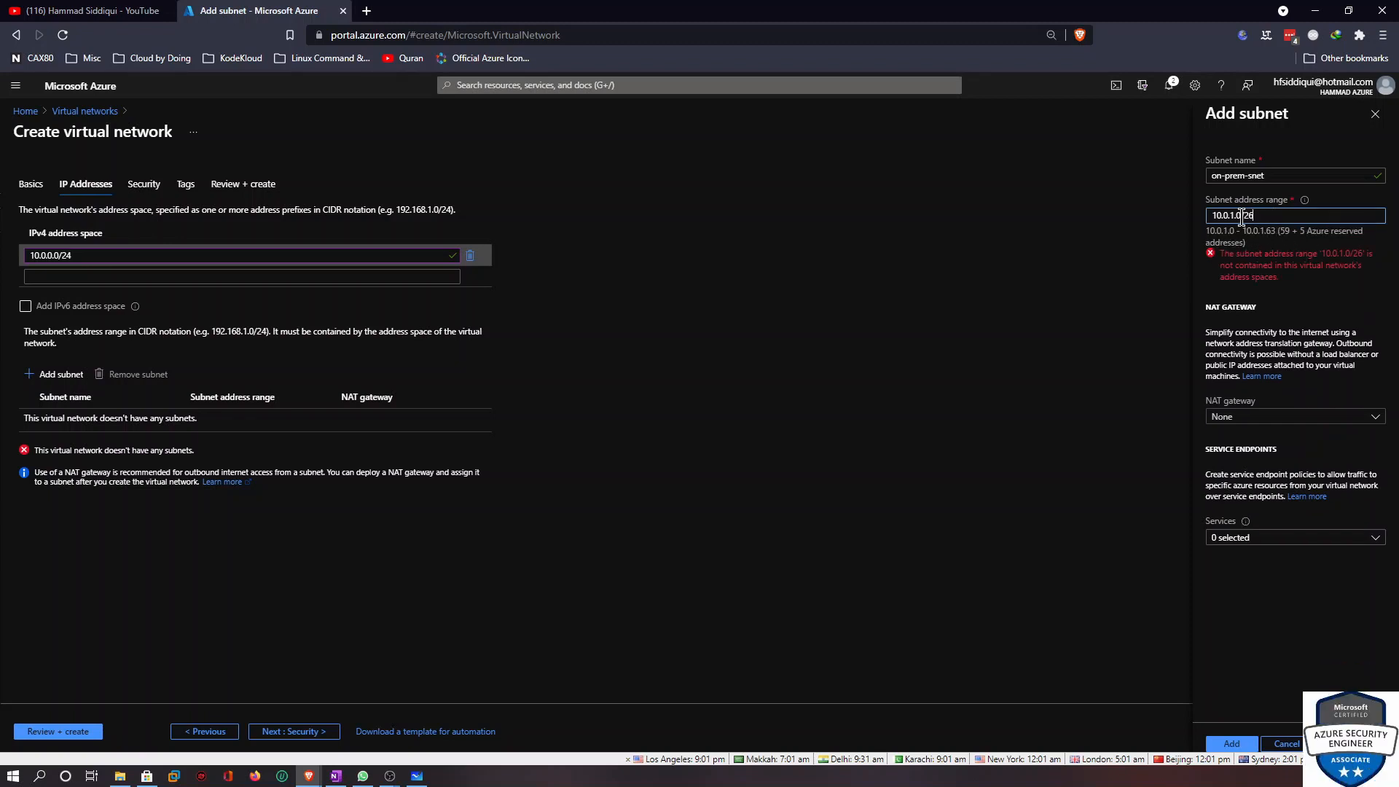
pyautogui.click(1232, 216)
pyautogui.press('BackSpace')
pyautogui.write('0')
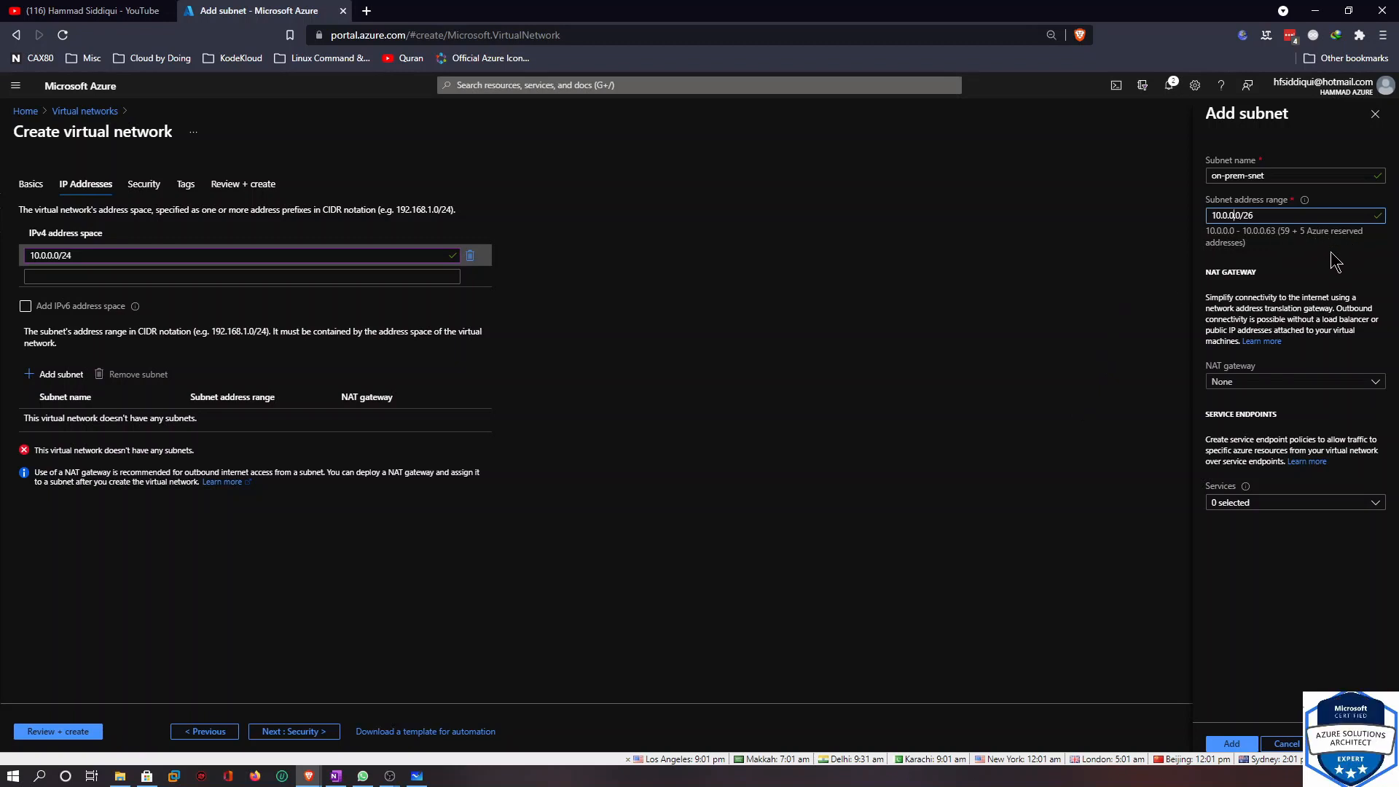
pyautogui.click(1238, 745)
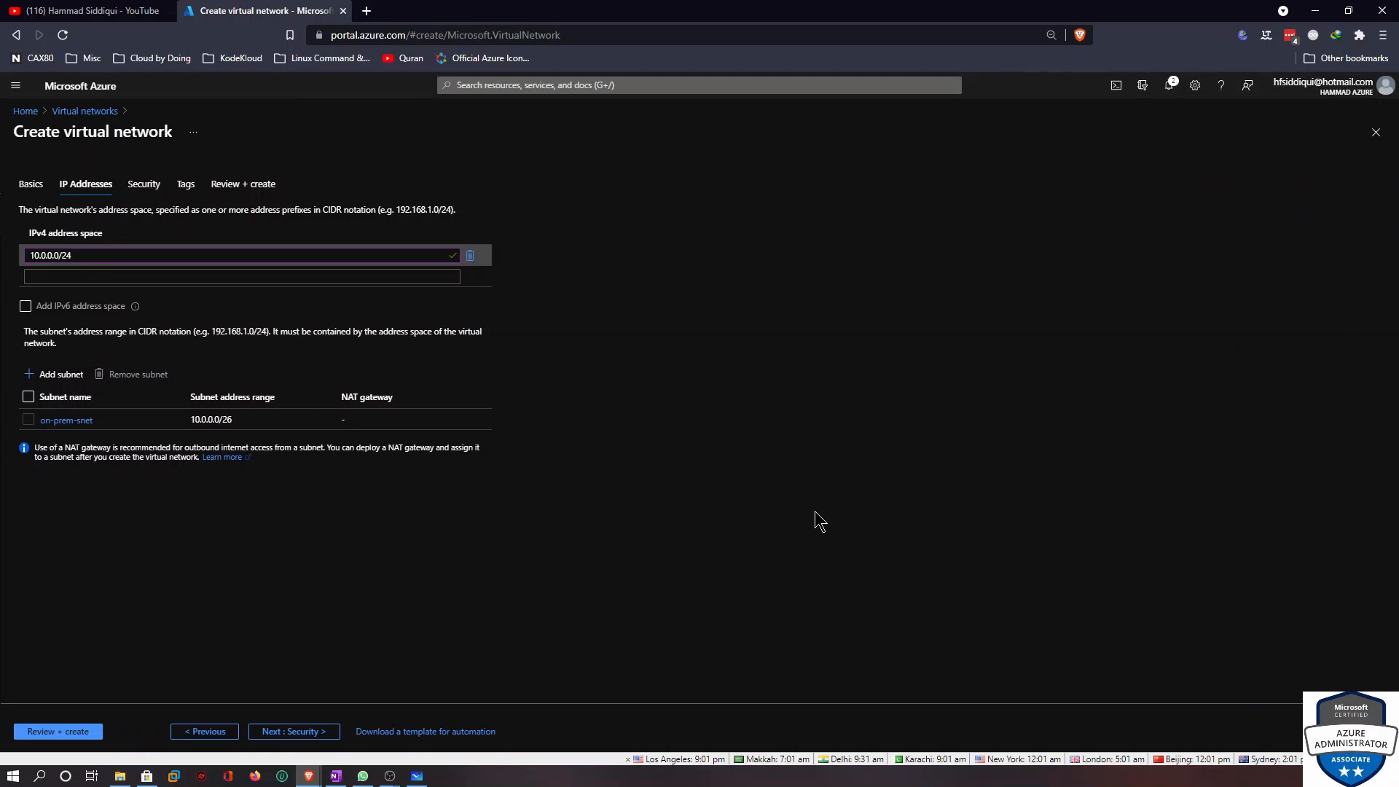
# Review and create the On-prem virtual network
pyautogui.click(73, 739)
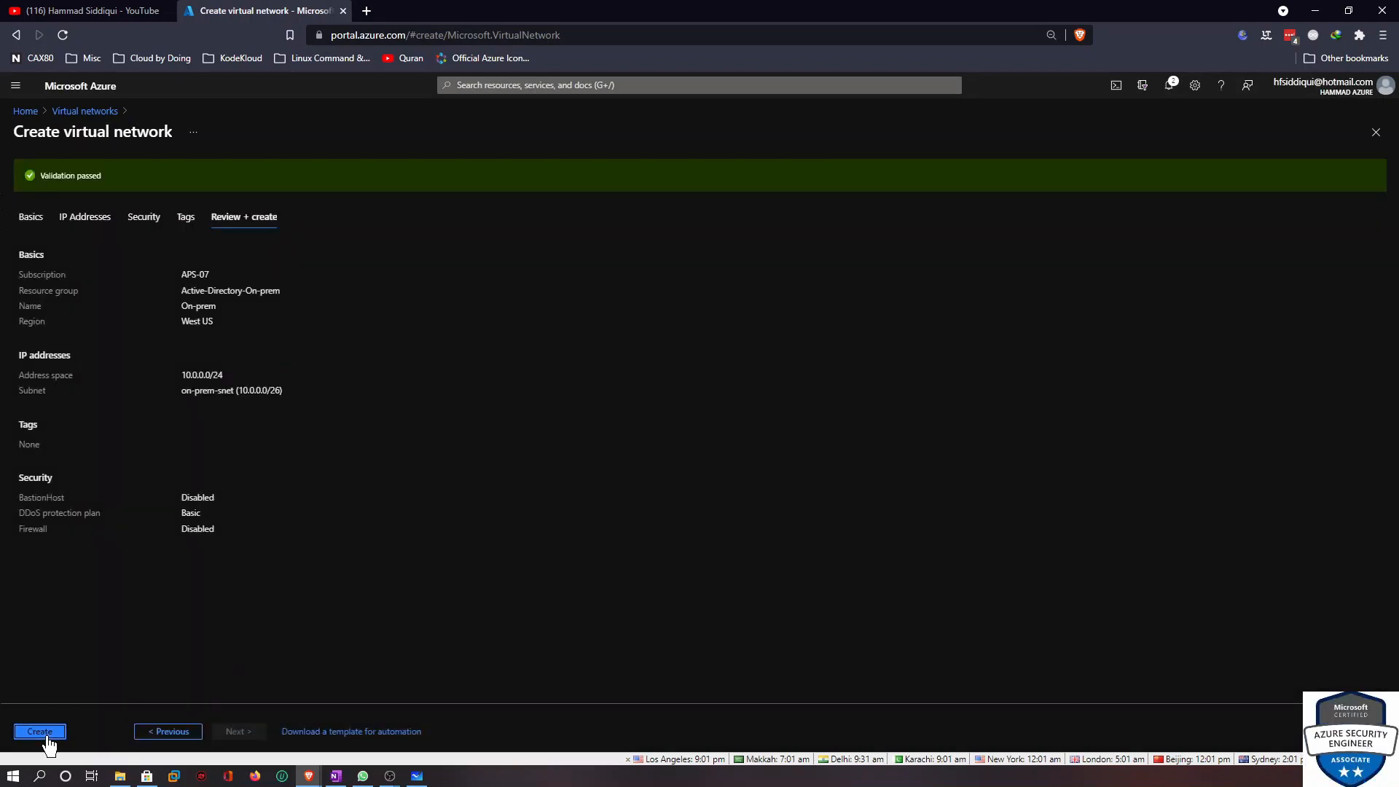
pyautogui.click(40, 732)
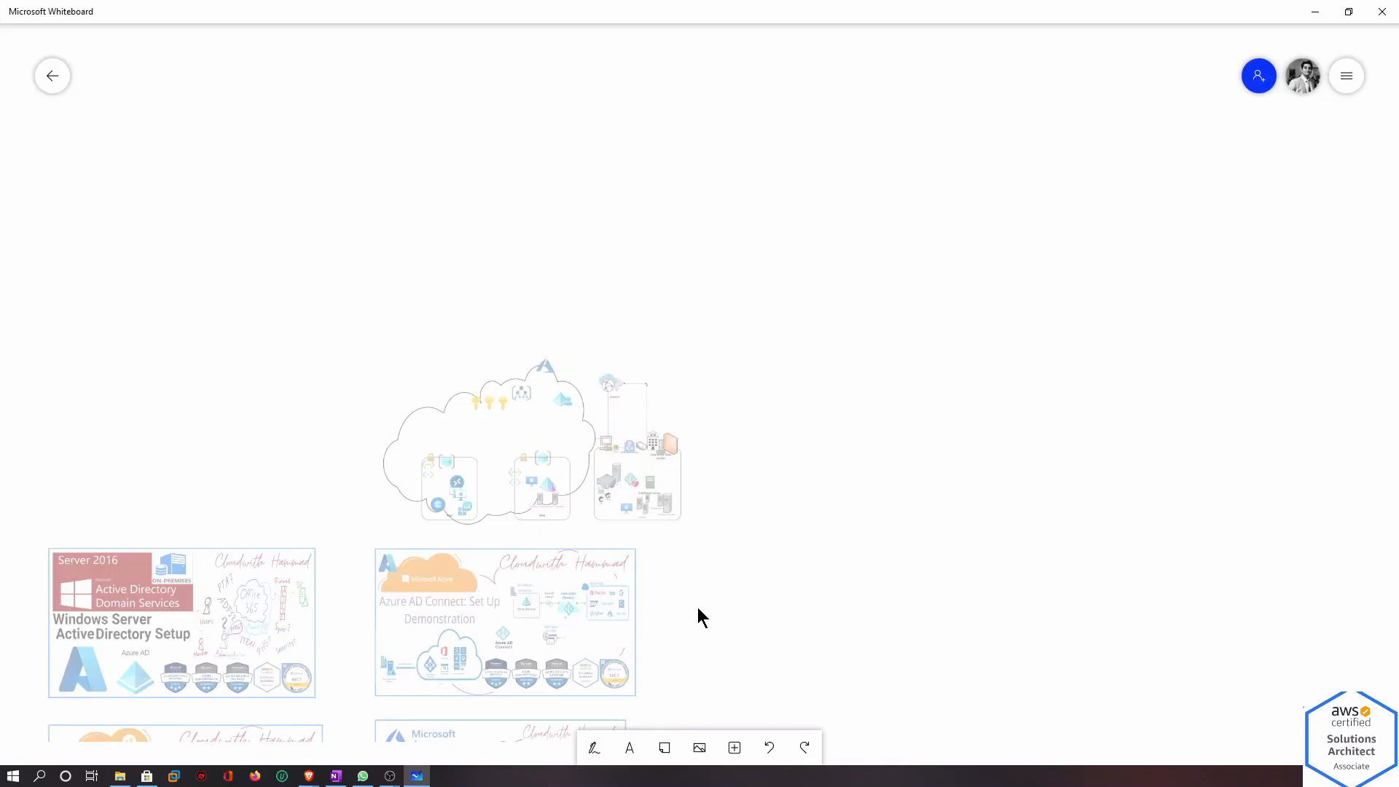
# Examine the lab architecture diagram in Microsoft Whiteboard, then return to the portal
pyautogui.scroll(5, 677, 546)
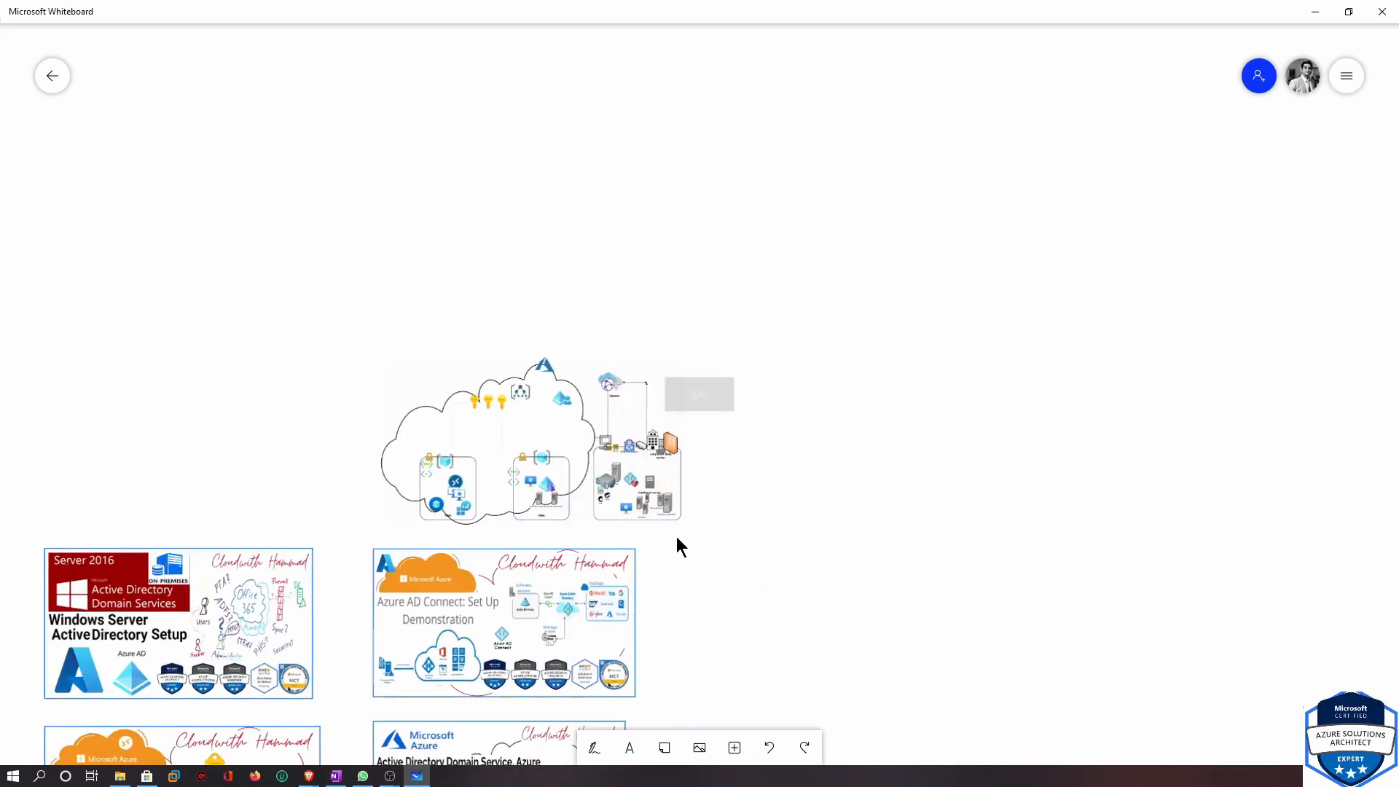
pyautogui.scroll(1, 676, 536)
pyautogui.moveTo(740, 541); pyautogui.dragTo(875, 536)
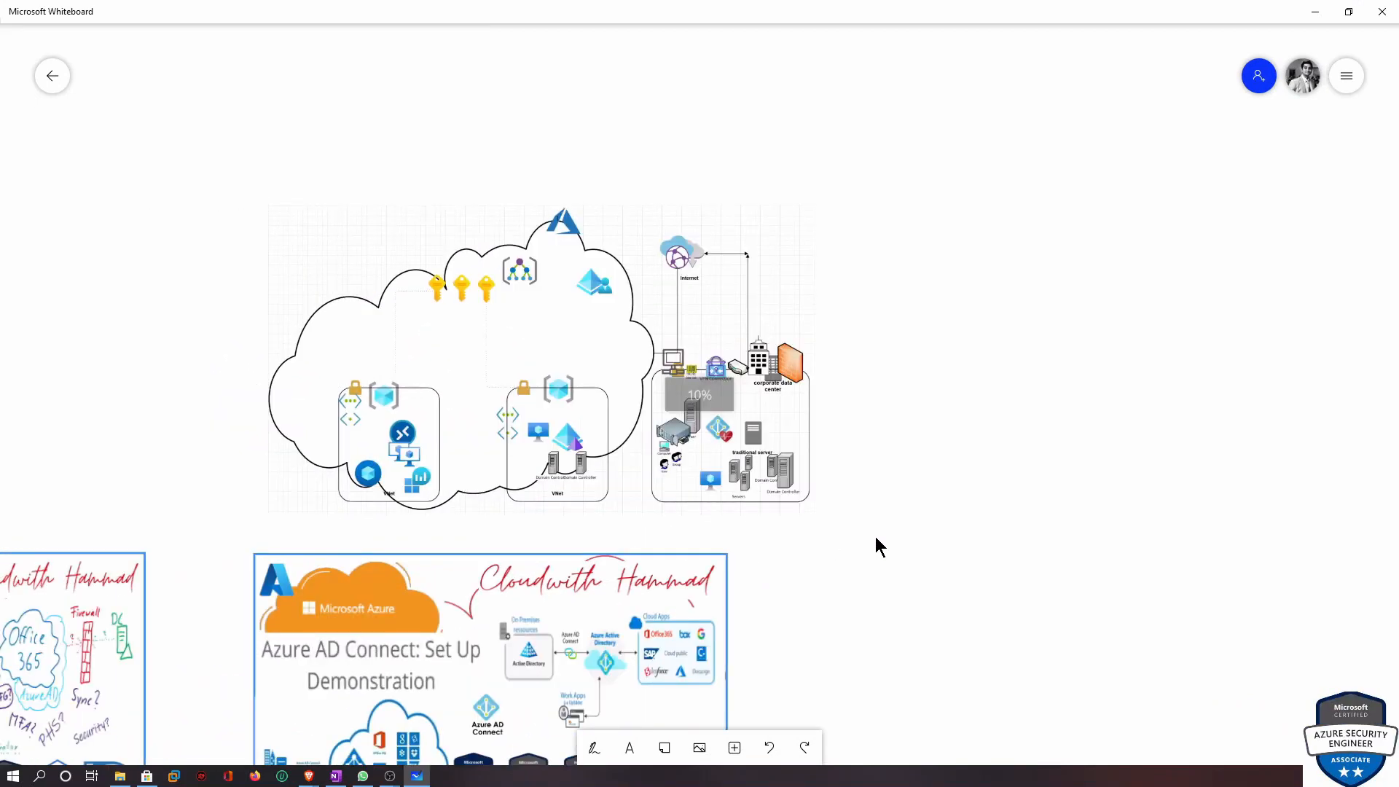
pyautogui.scroll(3, 867, 526)
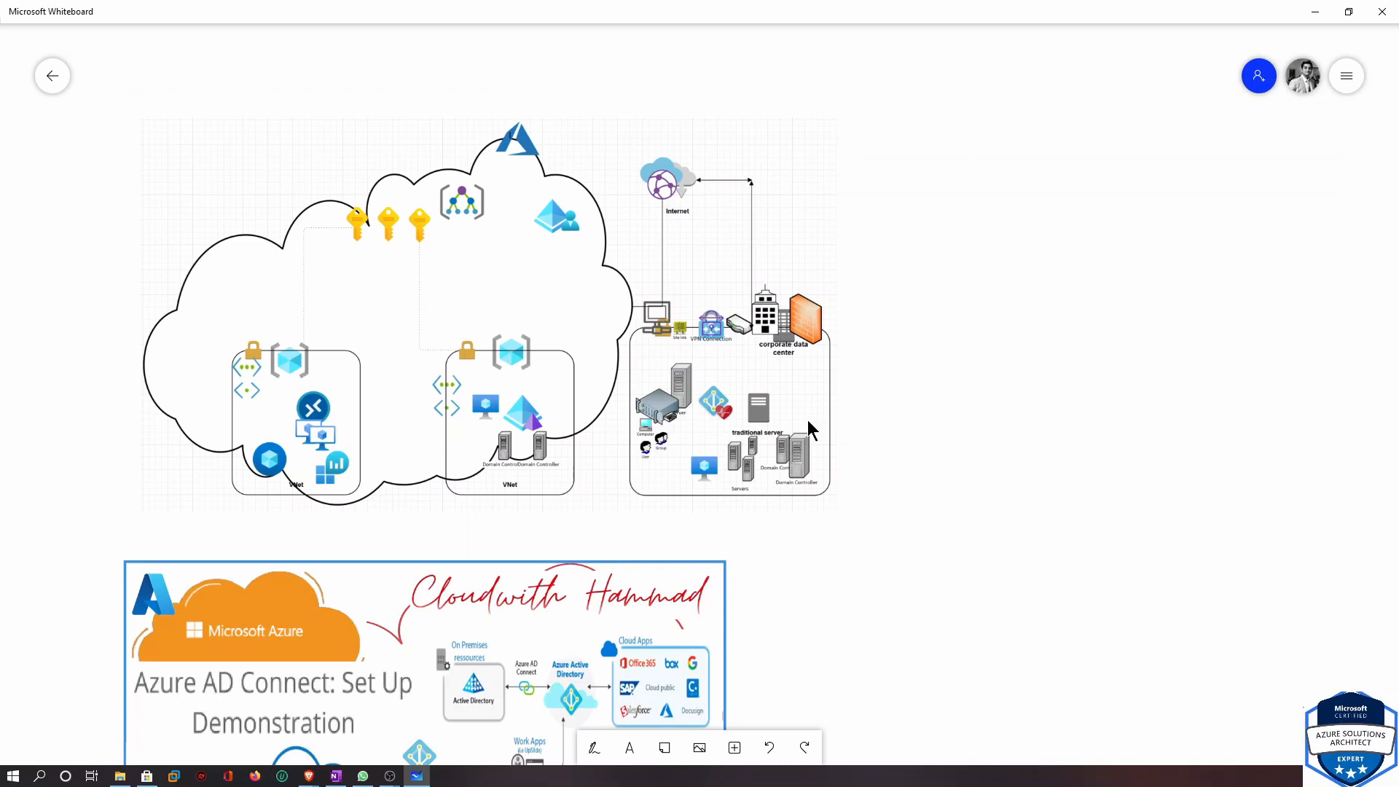
pyautogui.click(420, 776)
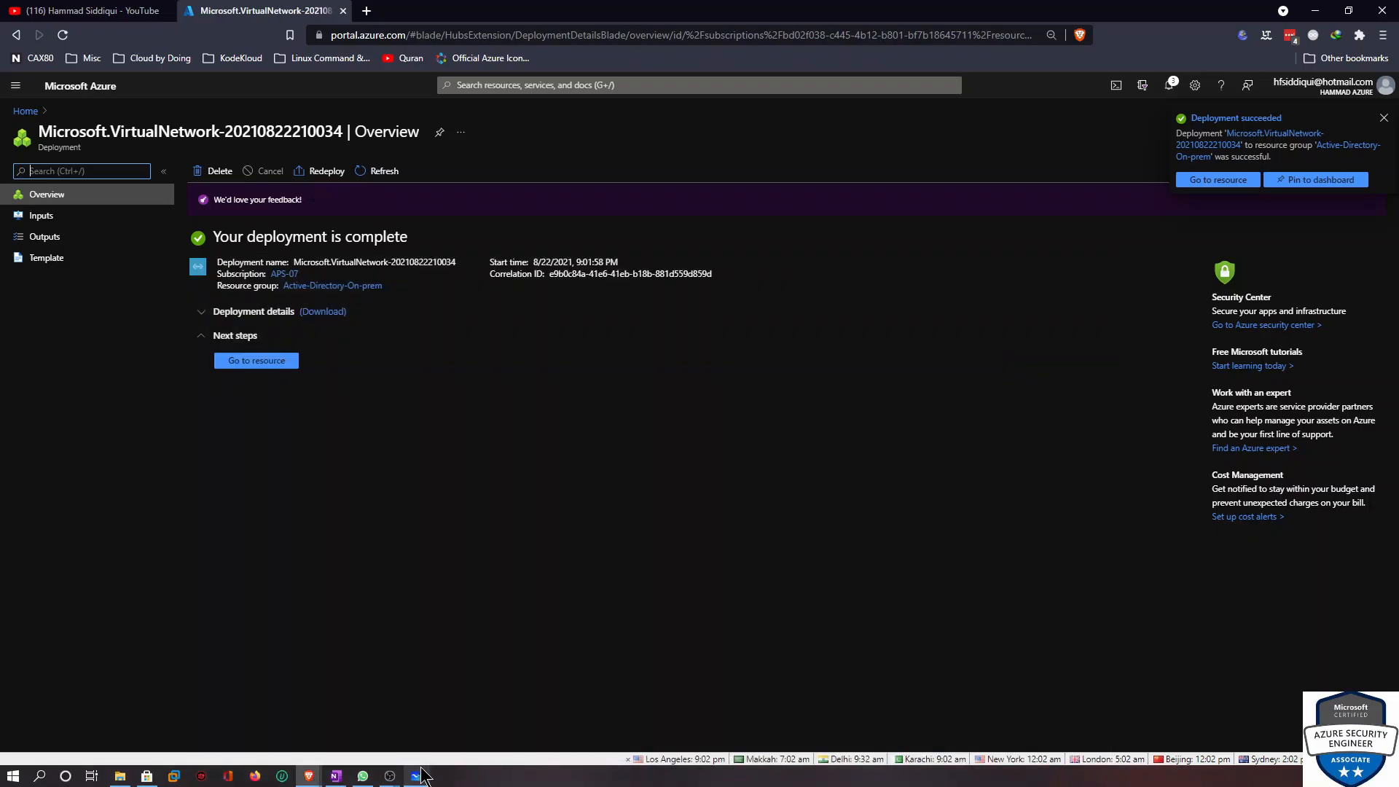
# Open the deployed On-prem virtual network resource
pyautogui.click(259, 377)
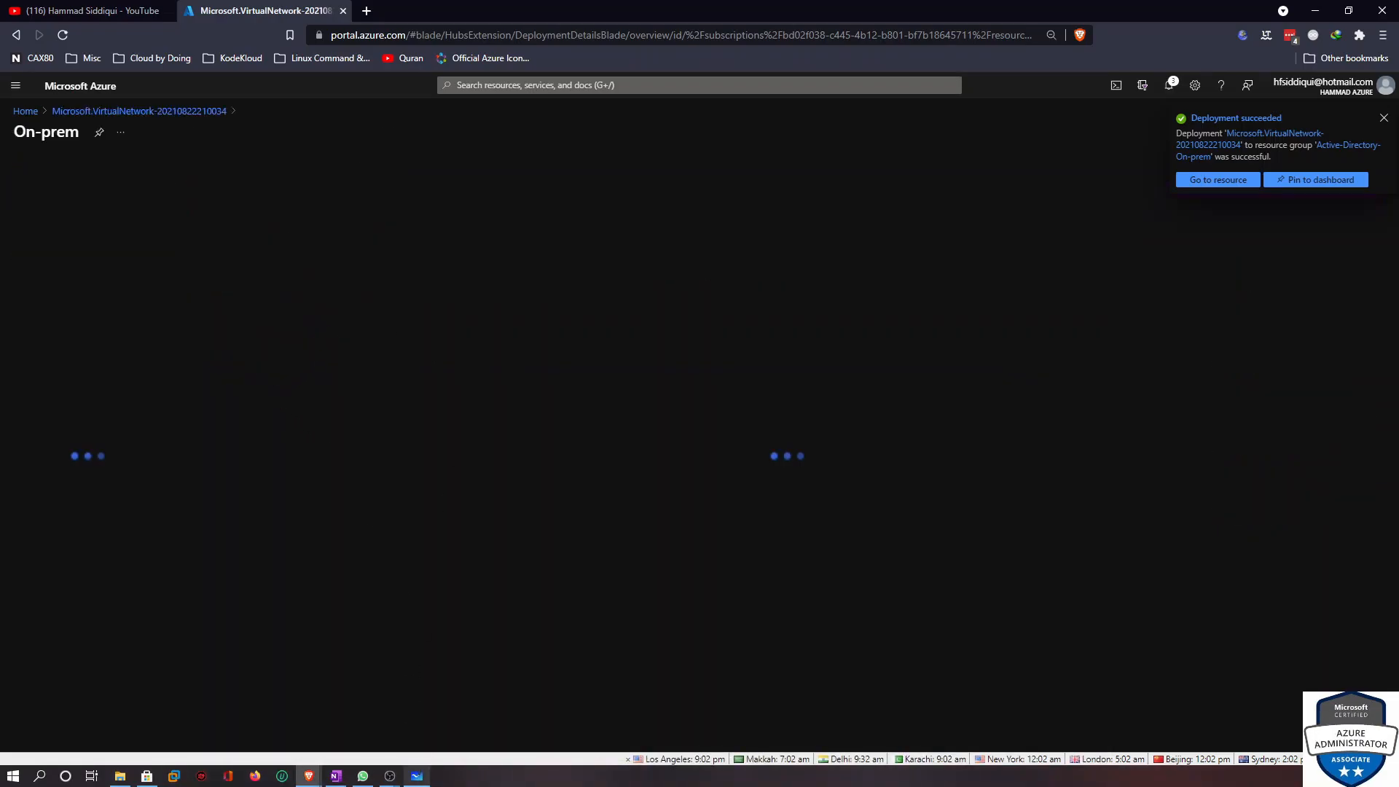
pyautogui.click(417, 775)
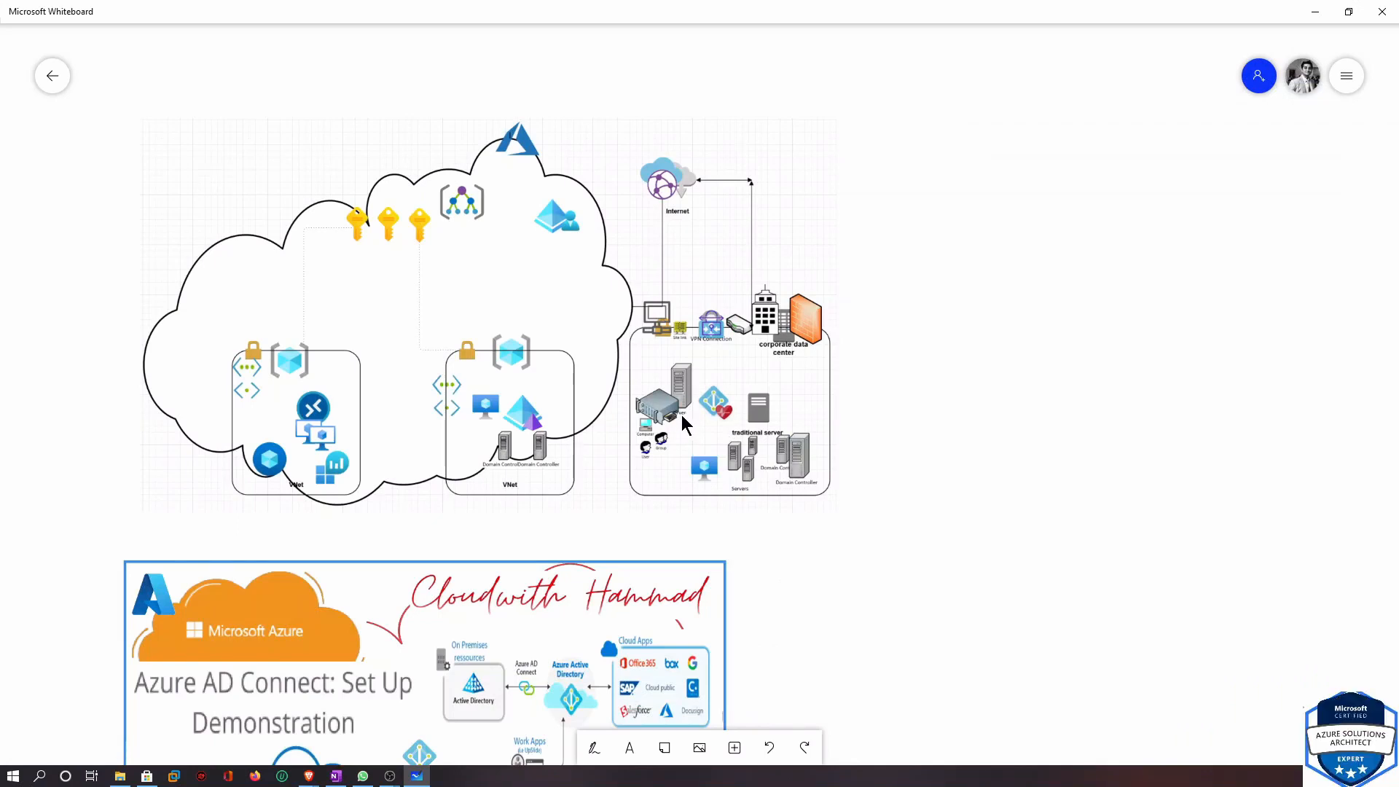
pyautogui.click(1315, 11)
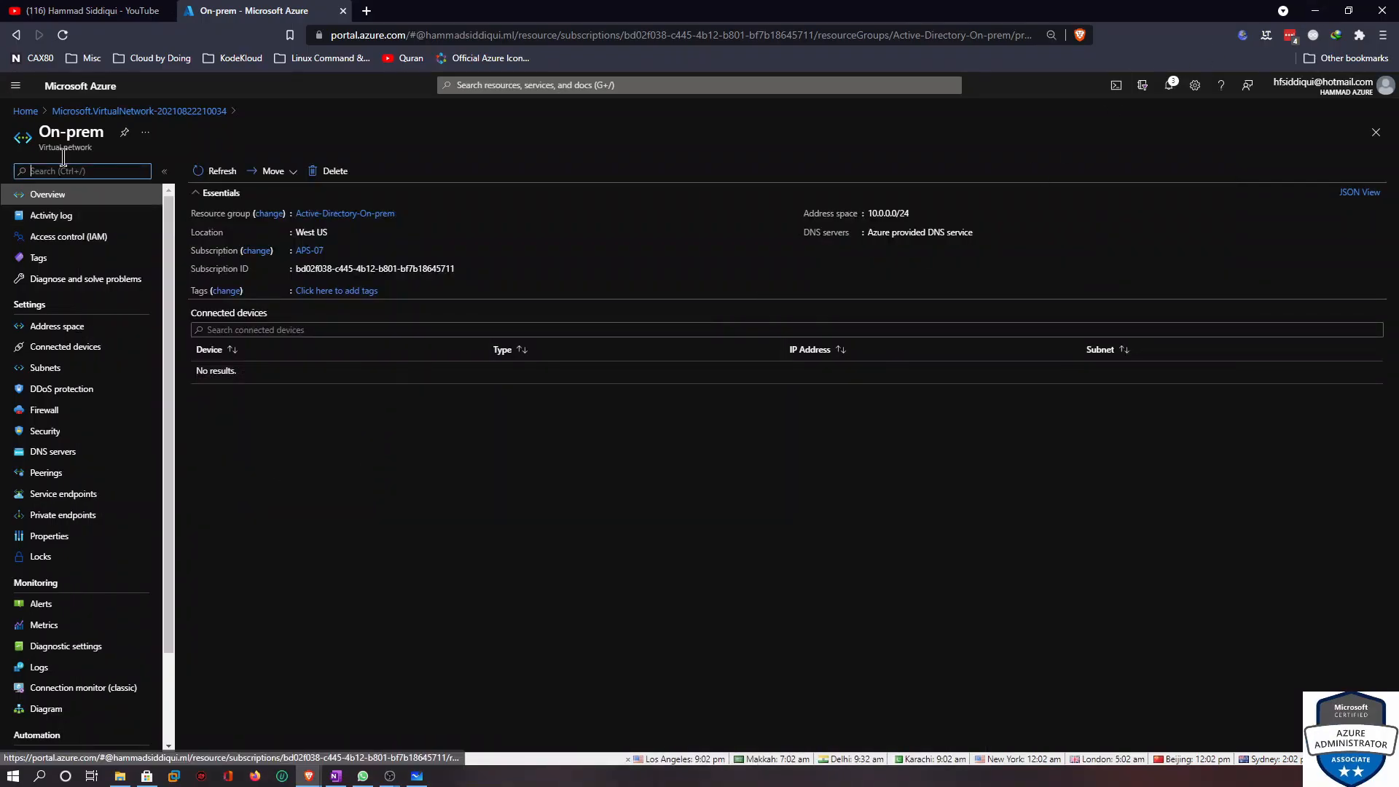
# Start creating an Azure virtual machine from the Virtual machines page and select the APS-07 subscription
pyautogui.click(25, 112)
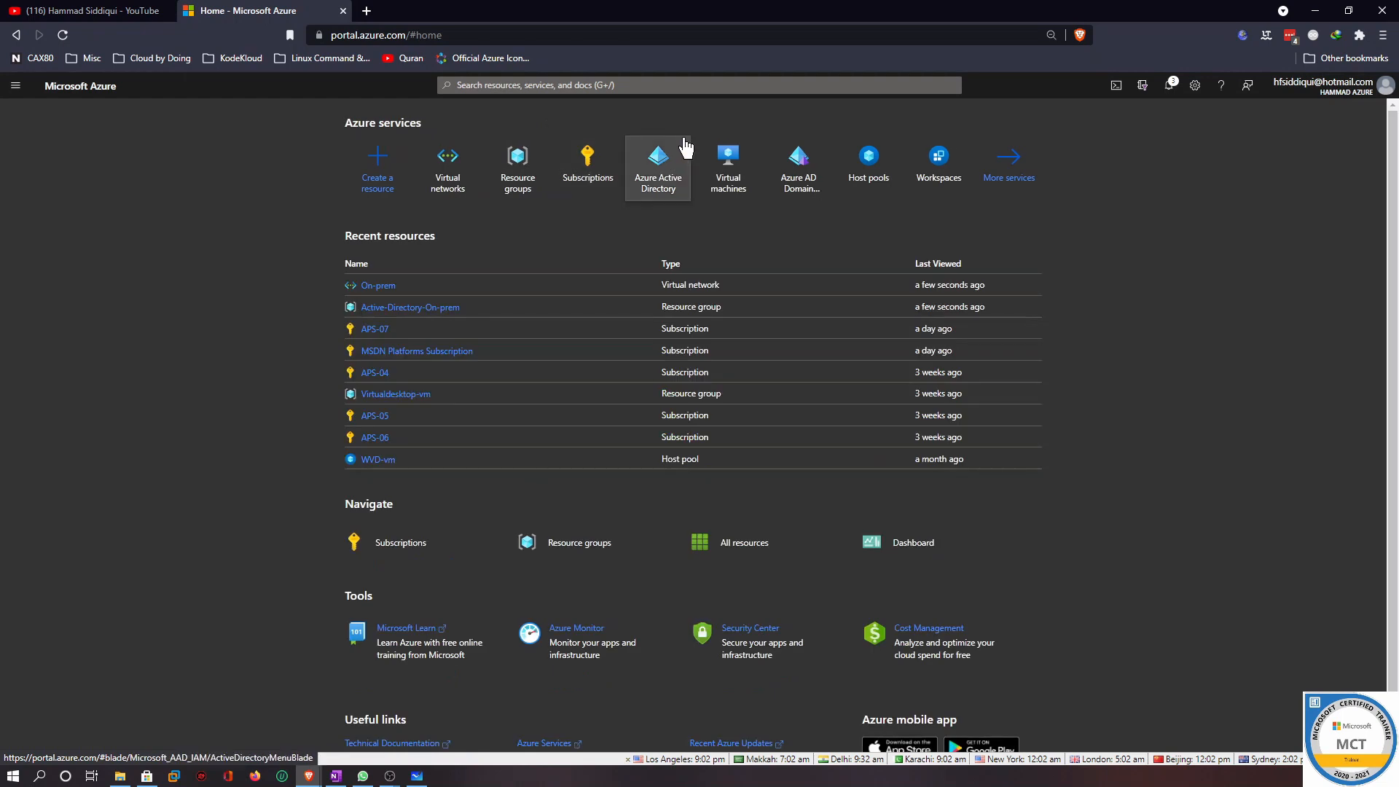
pyautogui.click(738, 168)
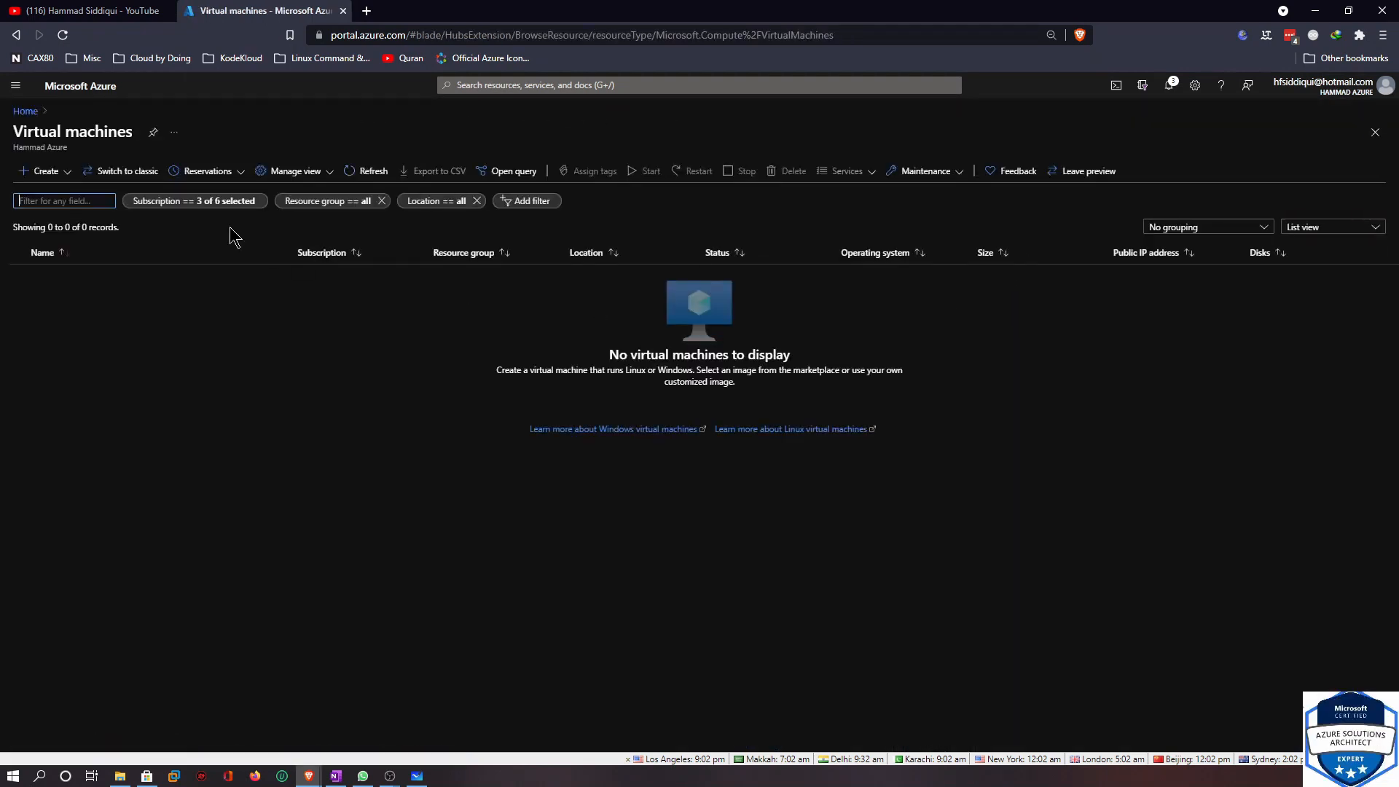
pyautogui.click(59, 181)
pyautogui.click(60, 199)
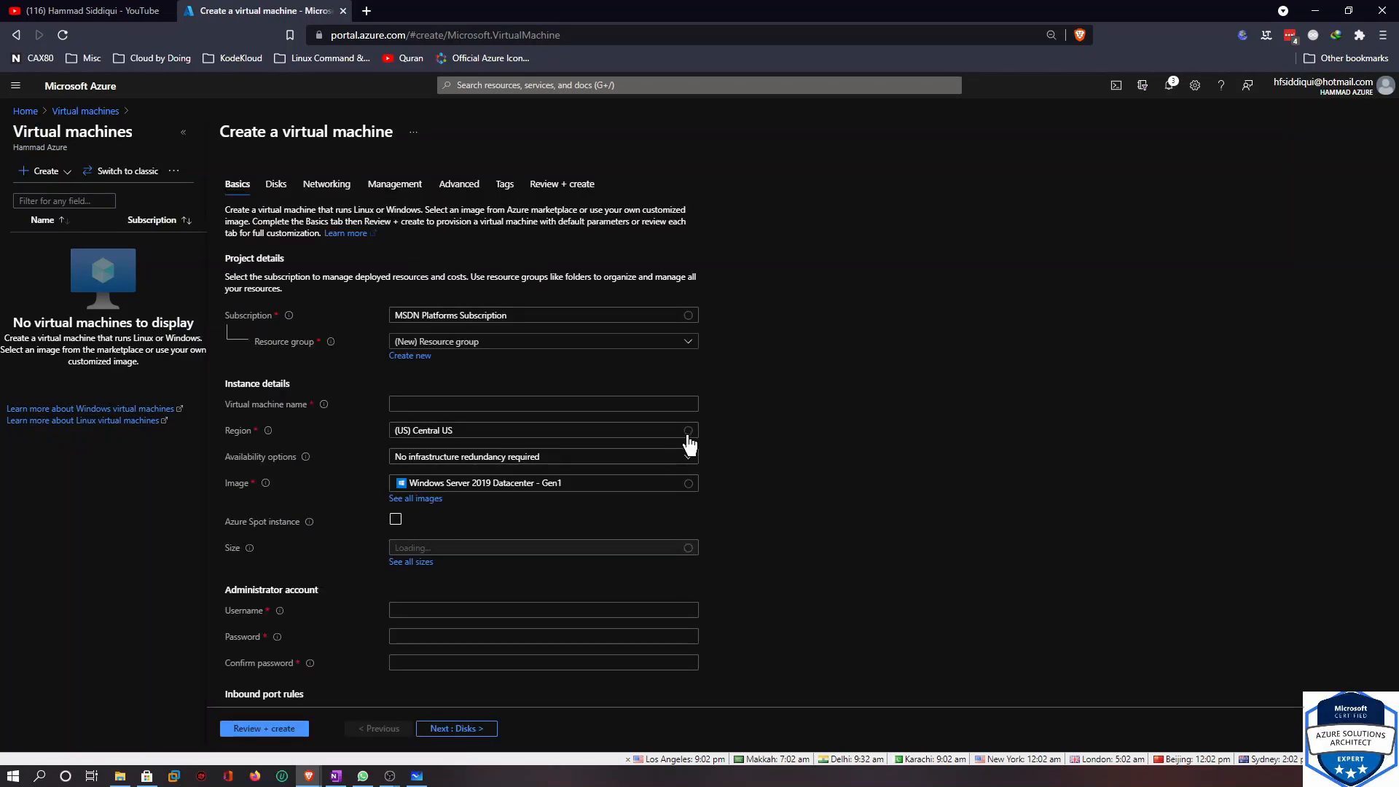
pyautogui.click(515, 323)
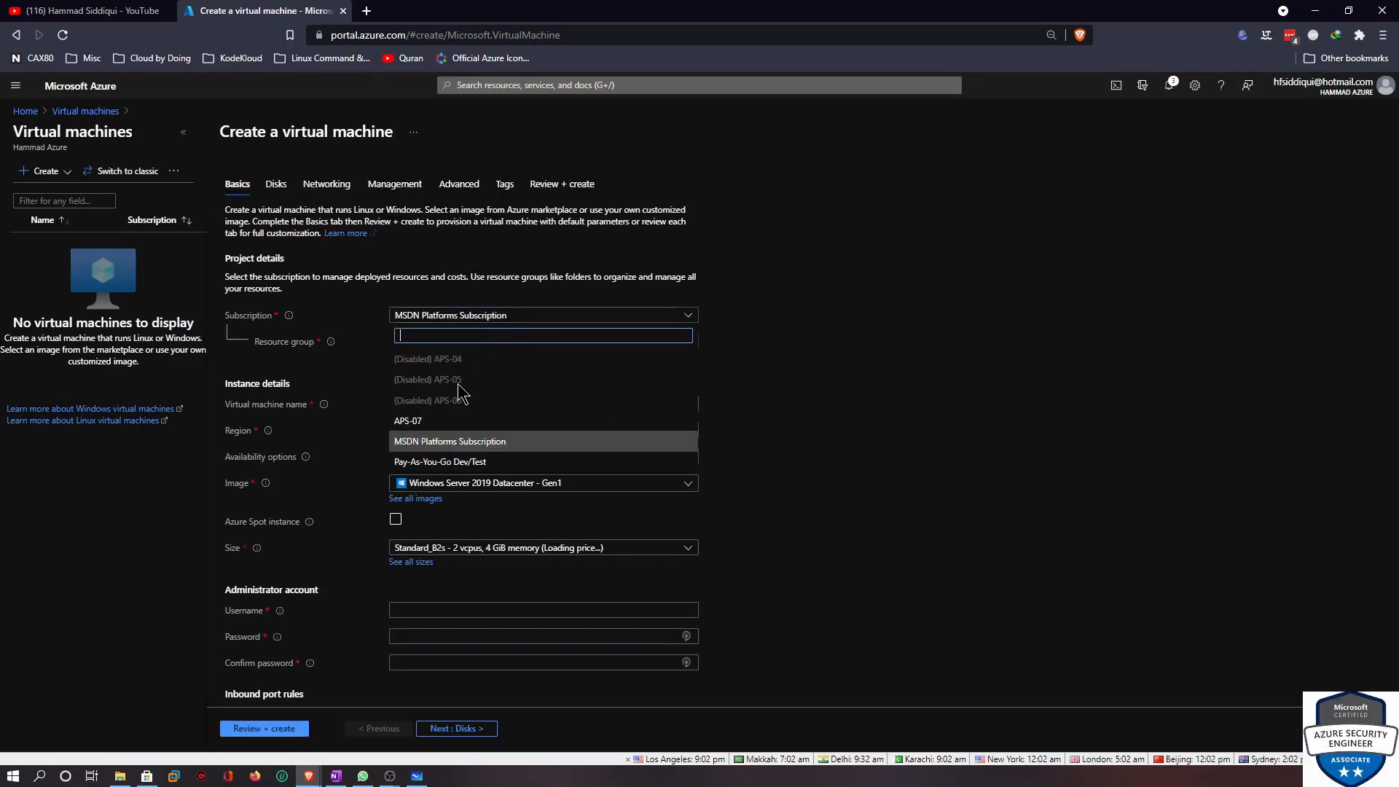
pyautogui.click(441, 420)
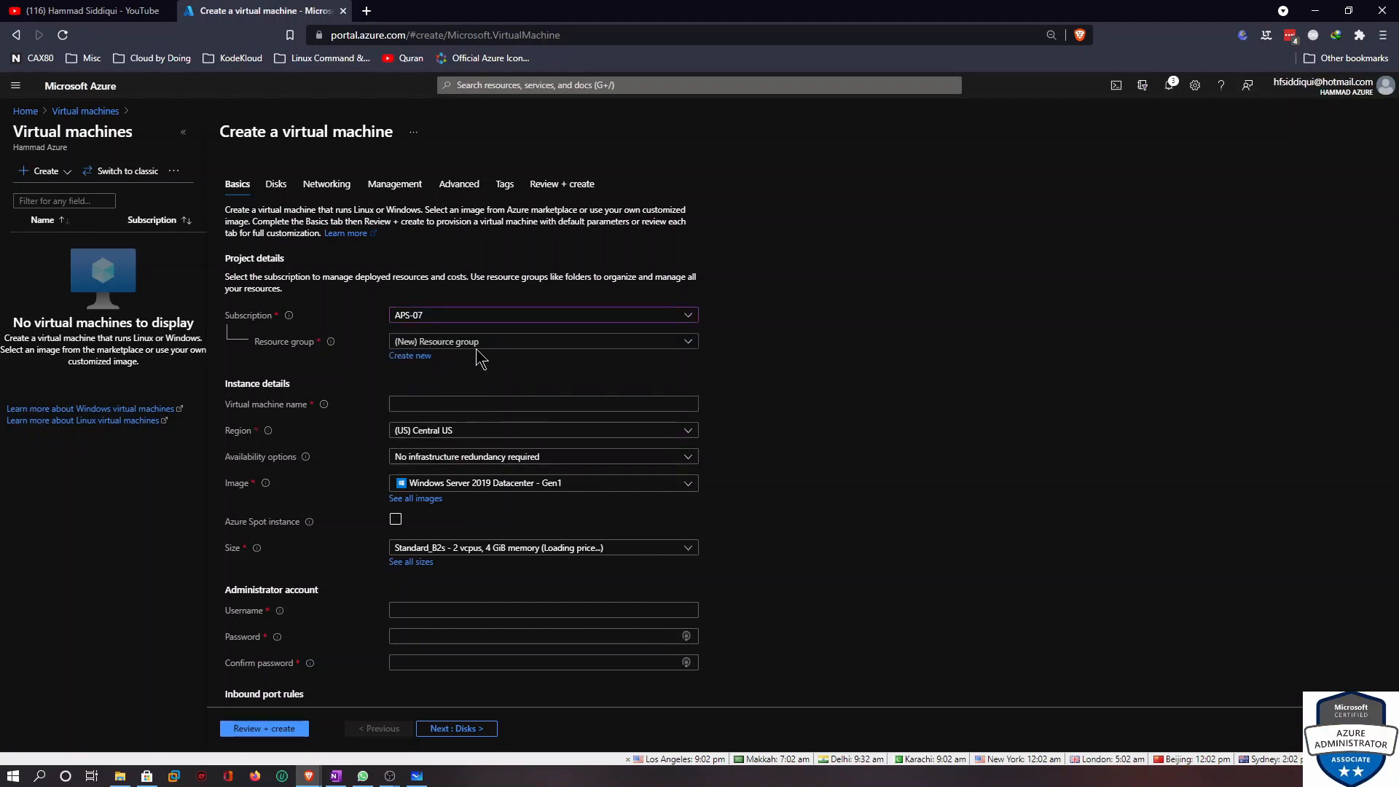
# Choose the Active-Directory-On-prem resource group and name the virtual machine on-prem-ad
pyautogui.click(478, 346)
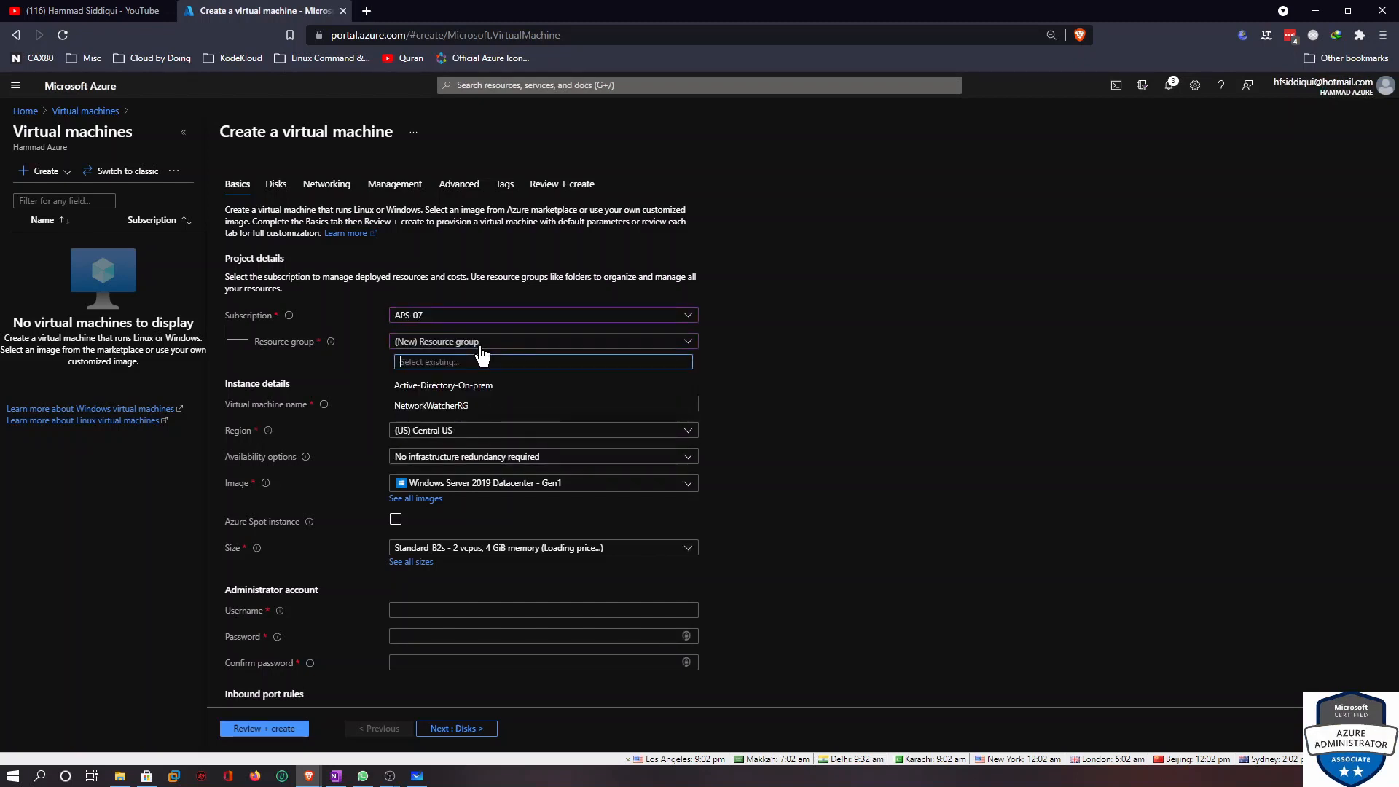
pyautogui.click(451, 392)
pyautogui.click(490, 405)
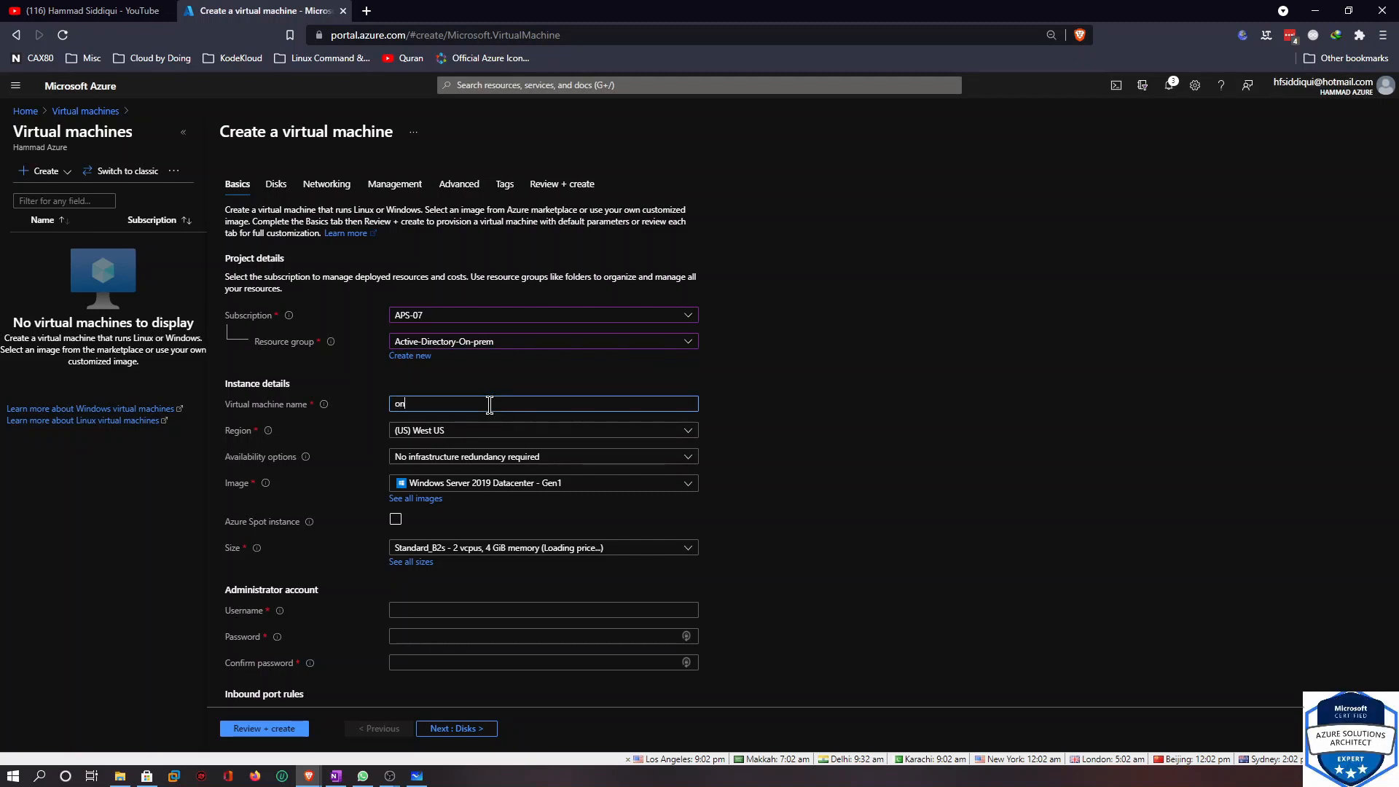
pyautogui.write('on-prem-ad')
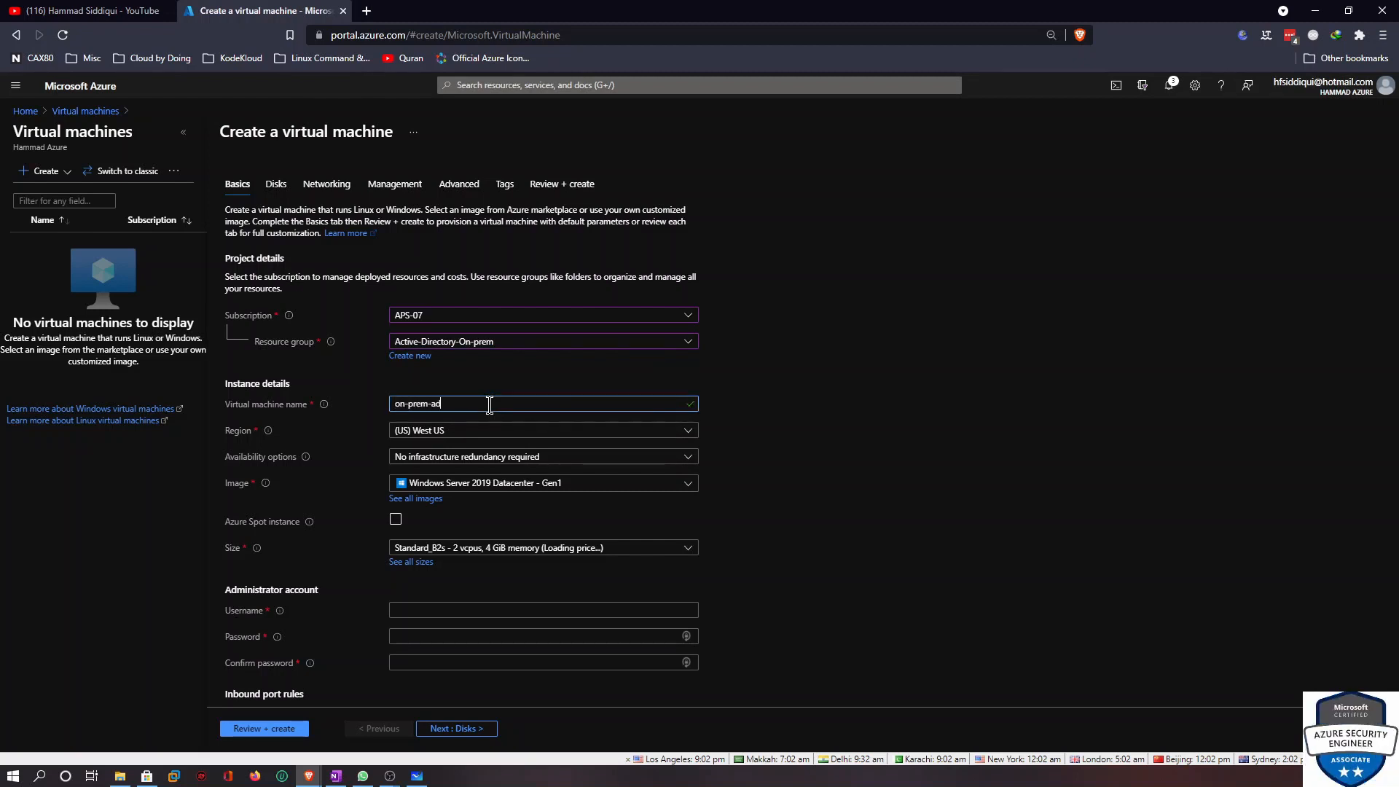
# Keep no infrastructure redundancy and choose the Windows Server 2016 Datacenter - Gen2 image
pyautogui.click(435, 458)
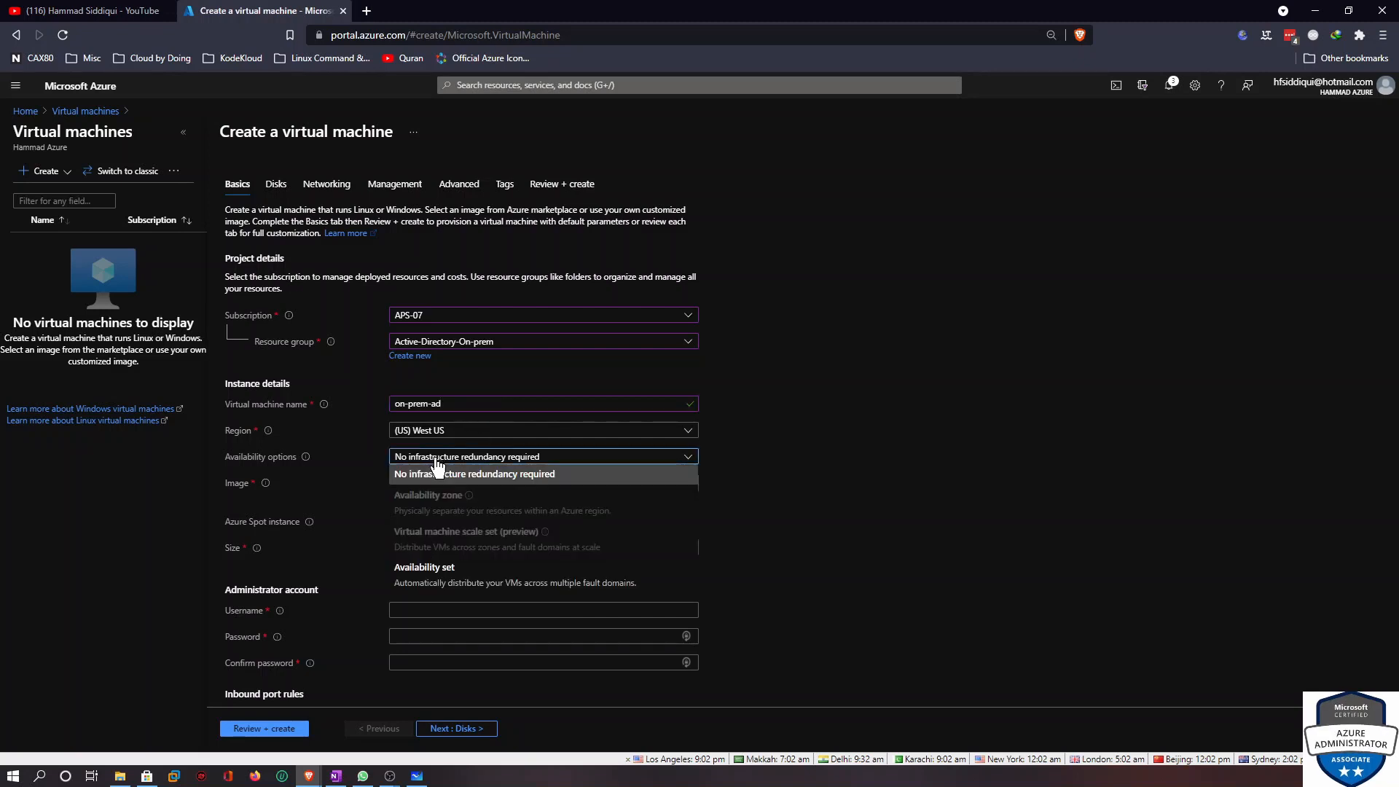
pyautogui.click(441, 473)
pyautogui.click(470, 484)
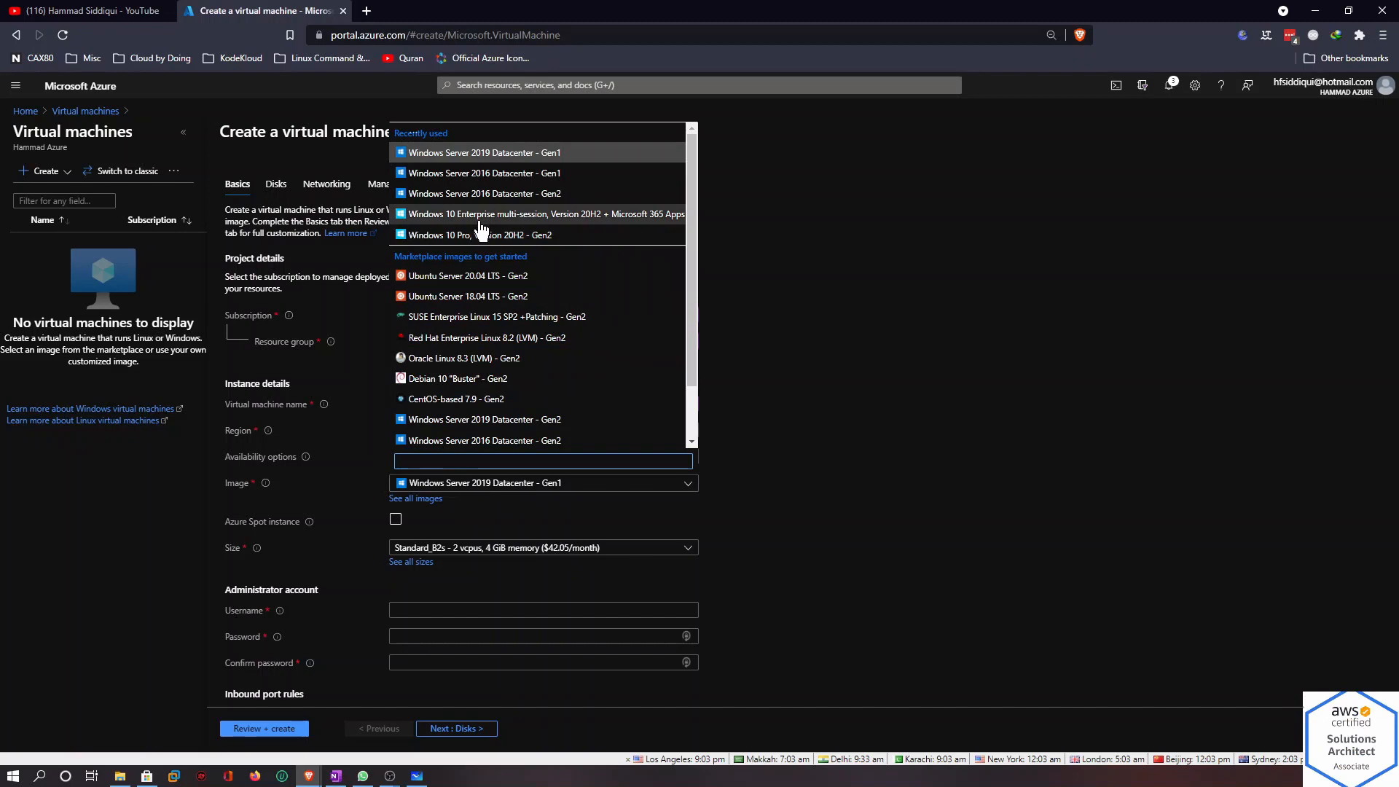
pyautogui.click(480, 200)
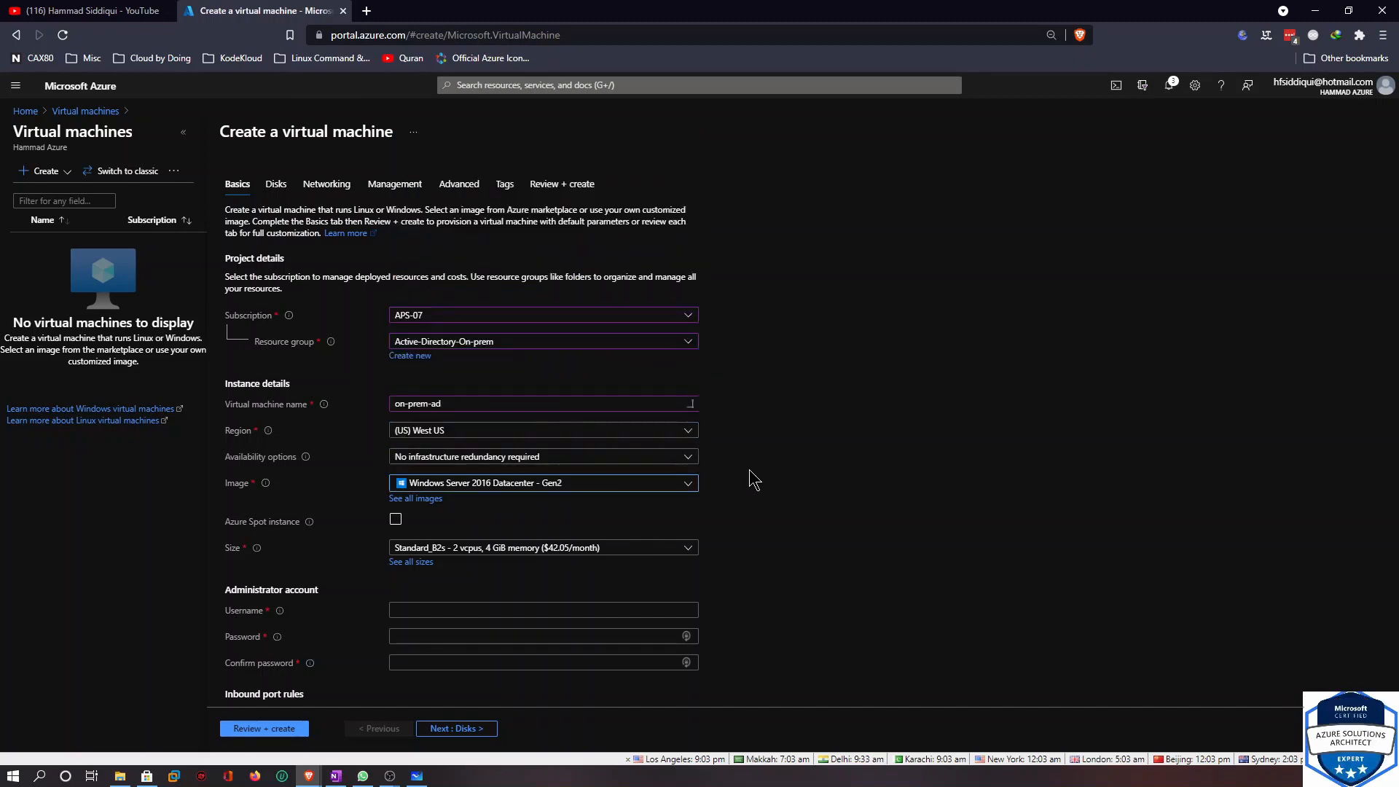
# Keep the Standard_B2s size and set the administrator username to testadmin
pyautogui.scroll(-4, 749, 473)
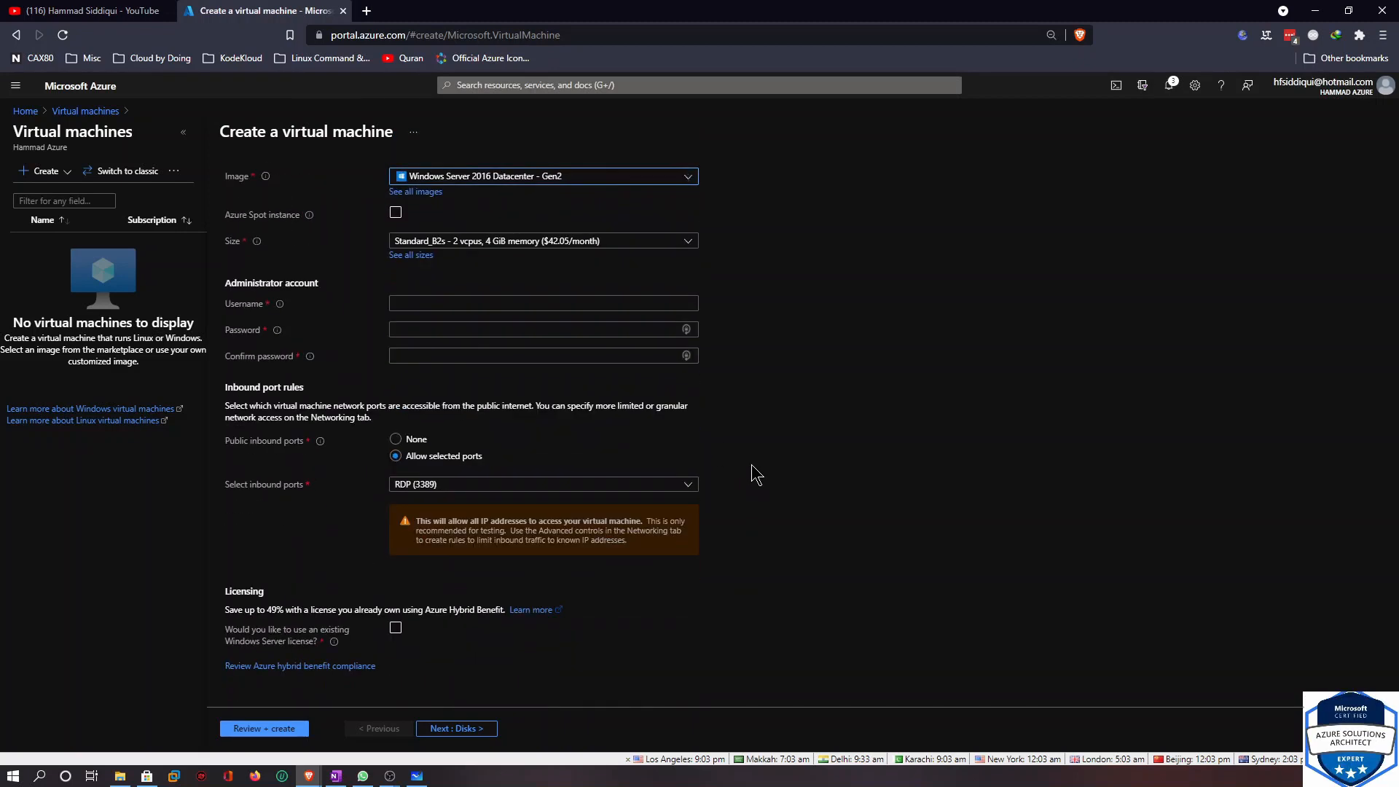
pyautogui.click(446, 246)
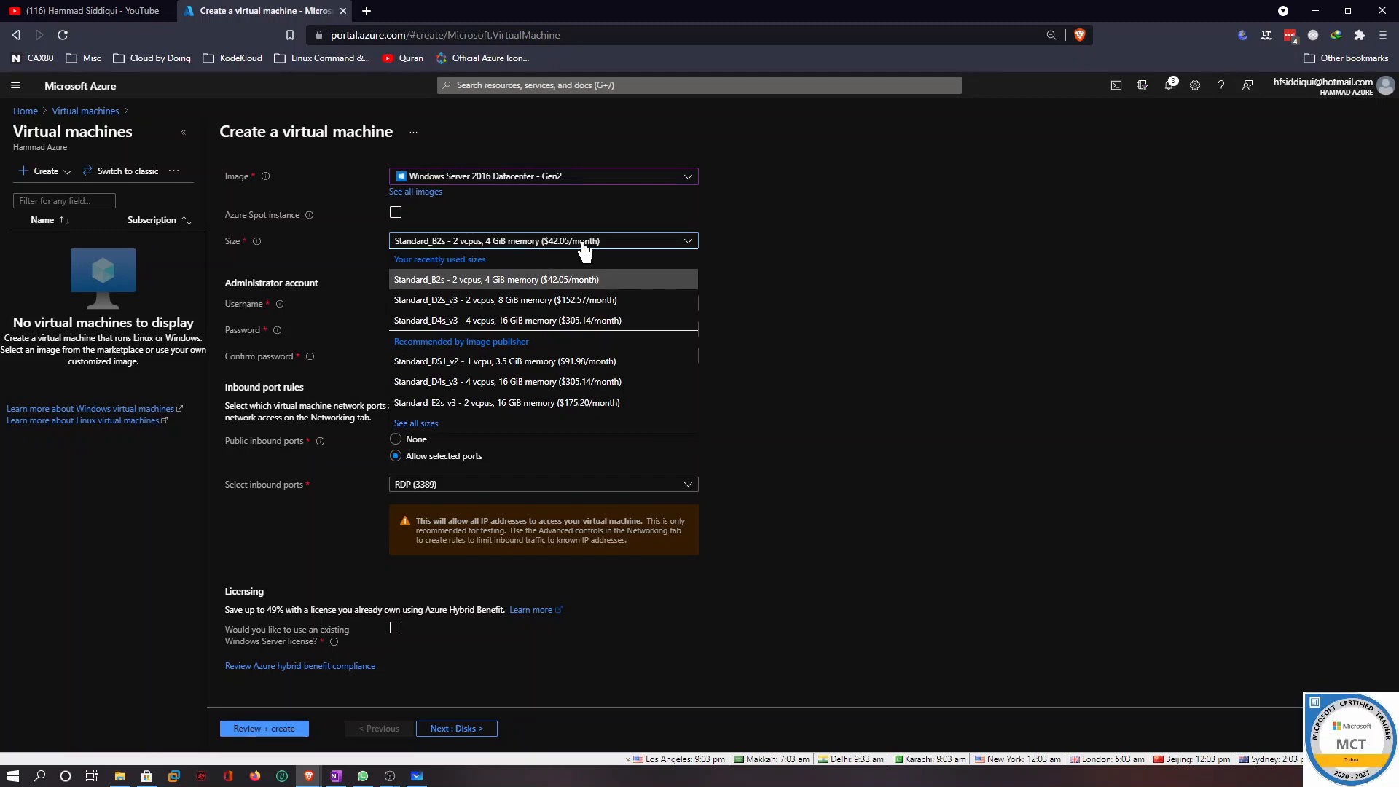
pyautogui.click(882, 296)
pyautogui.click(428, 306)
pyautogui.write('te')
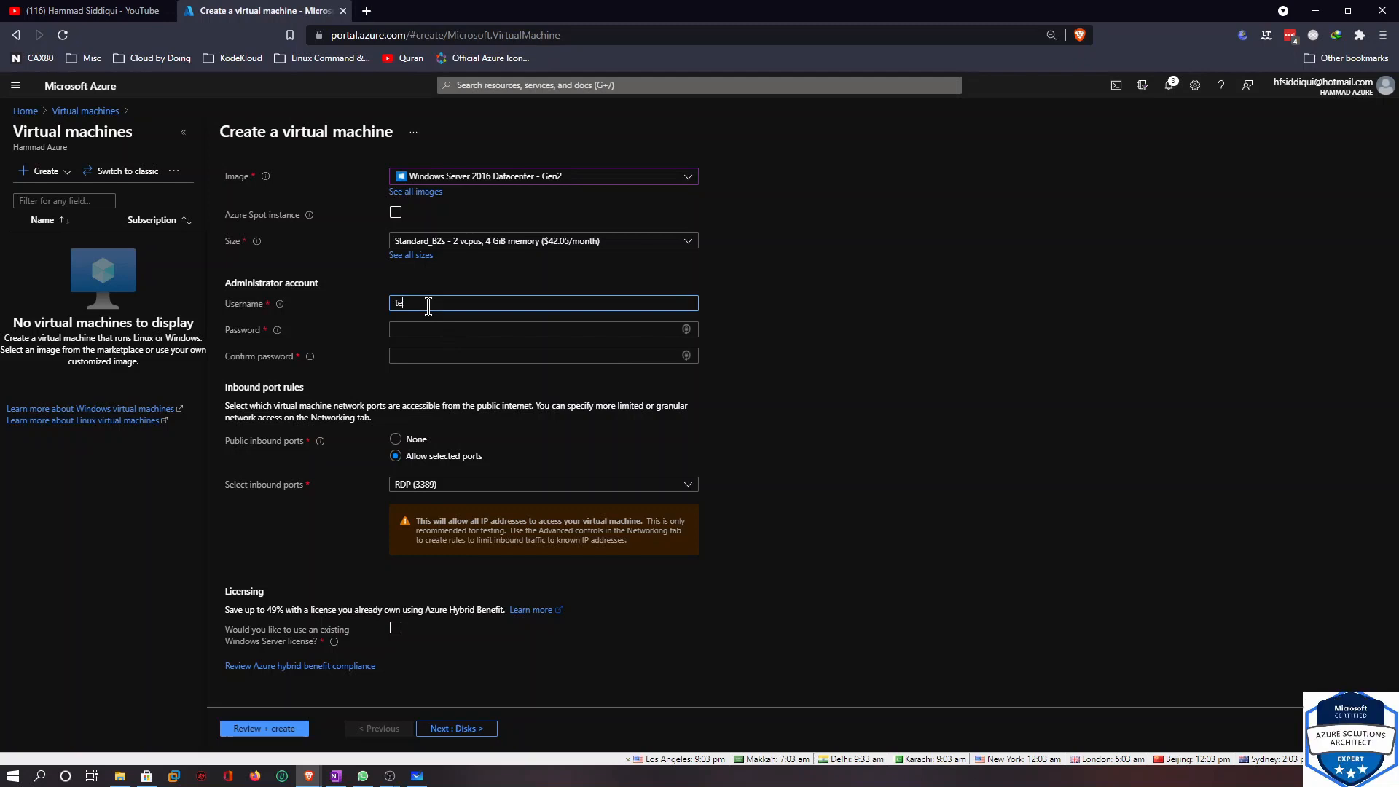
pyautogui.write('stadmin')
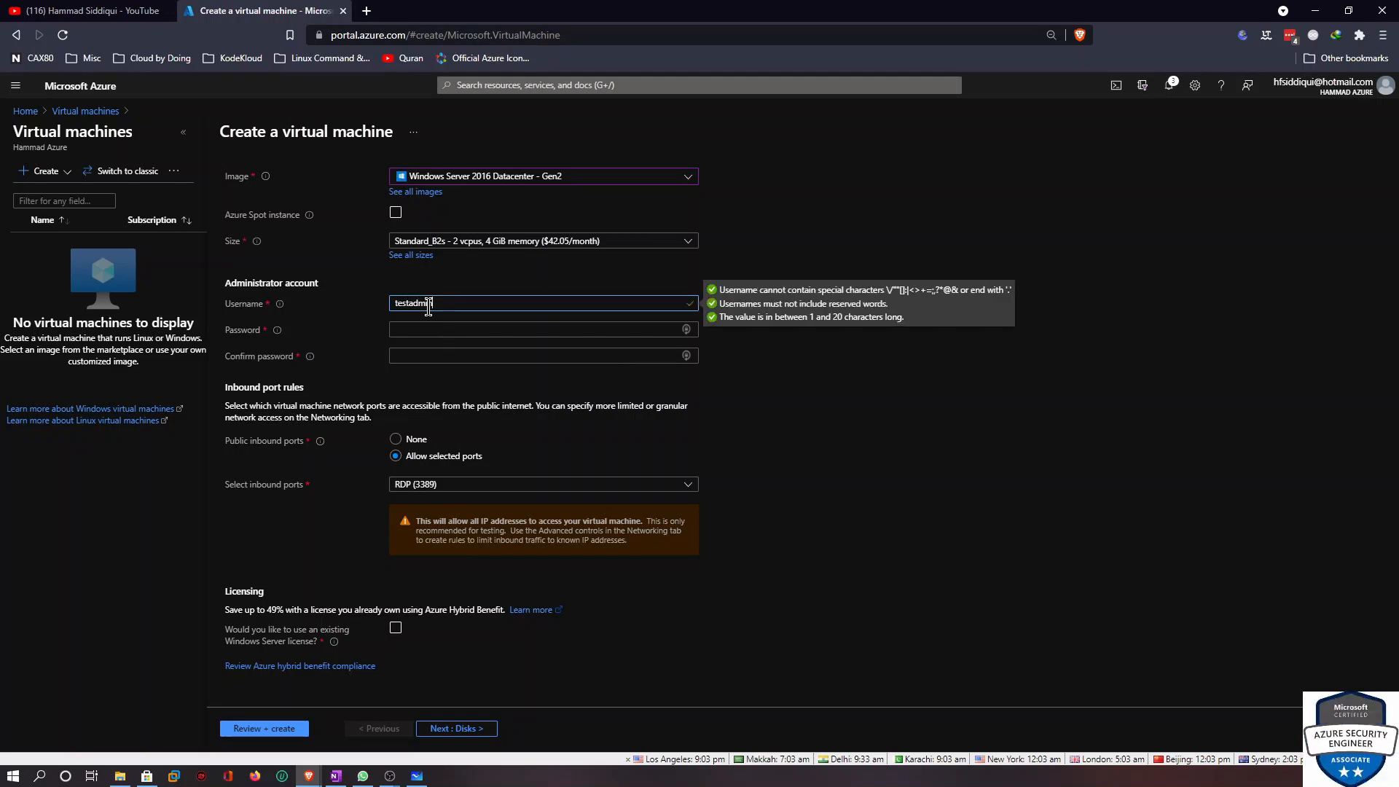
# Enter the administrator password and confirm it
pyautogui.press('Tab')
pyautogui.write('Azu')
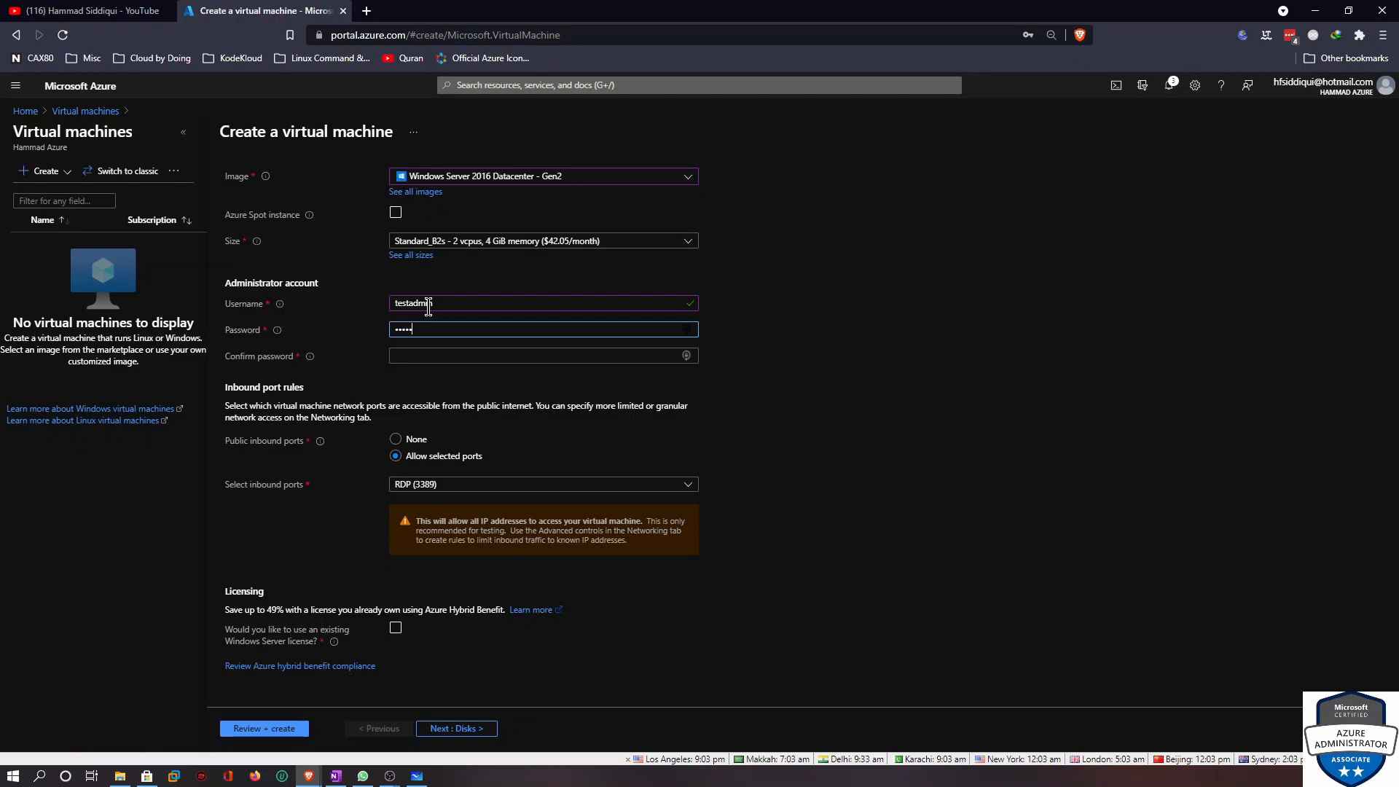
pyautogui.write('•••••••••')
pyautogui.press('Tab')
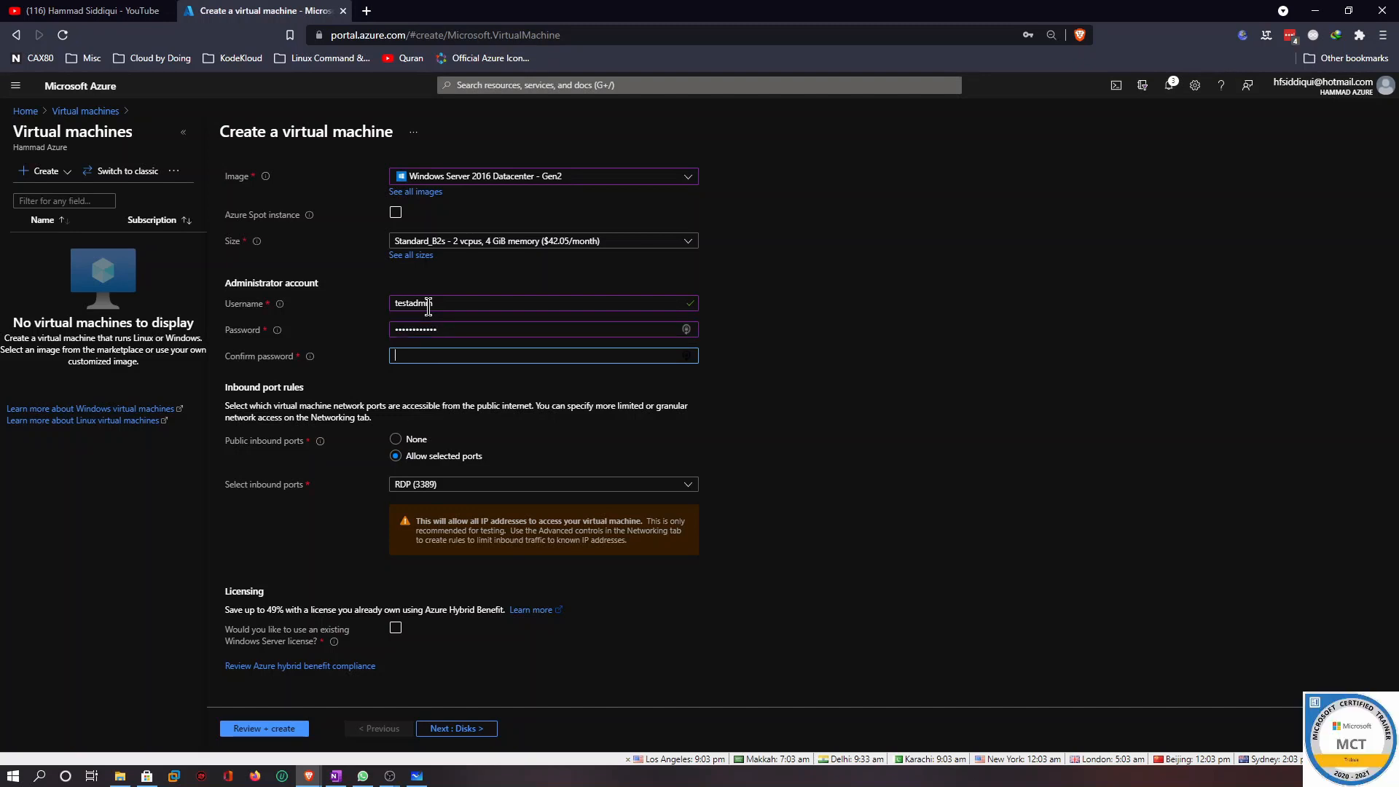
pyautogui.write('Azure')
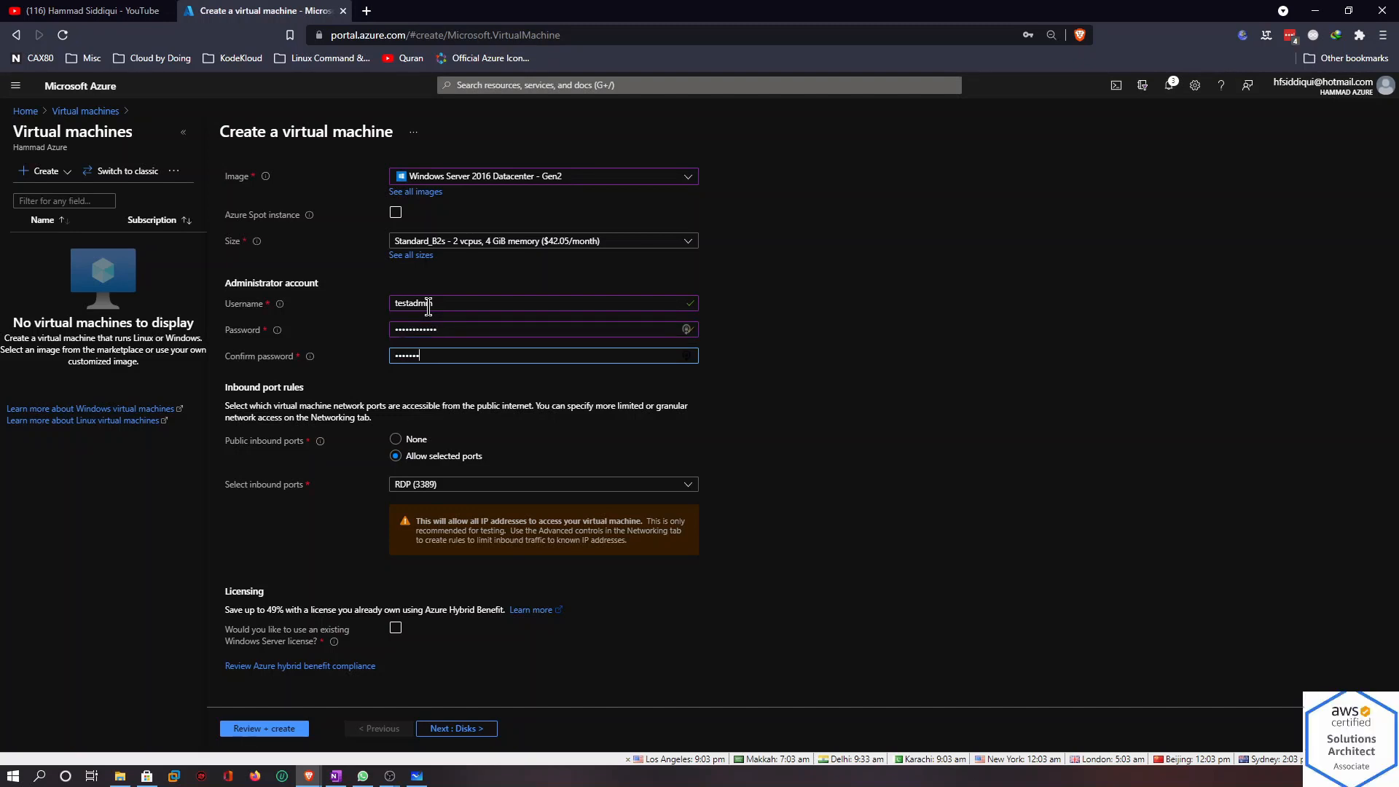
pyautogui.write('•')
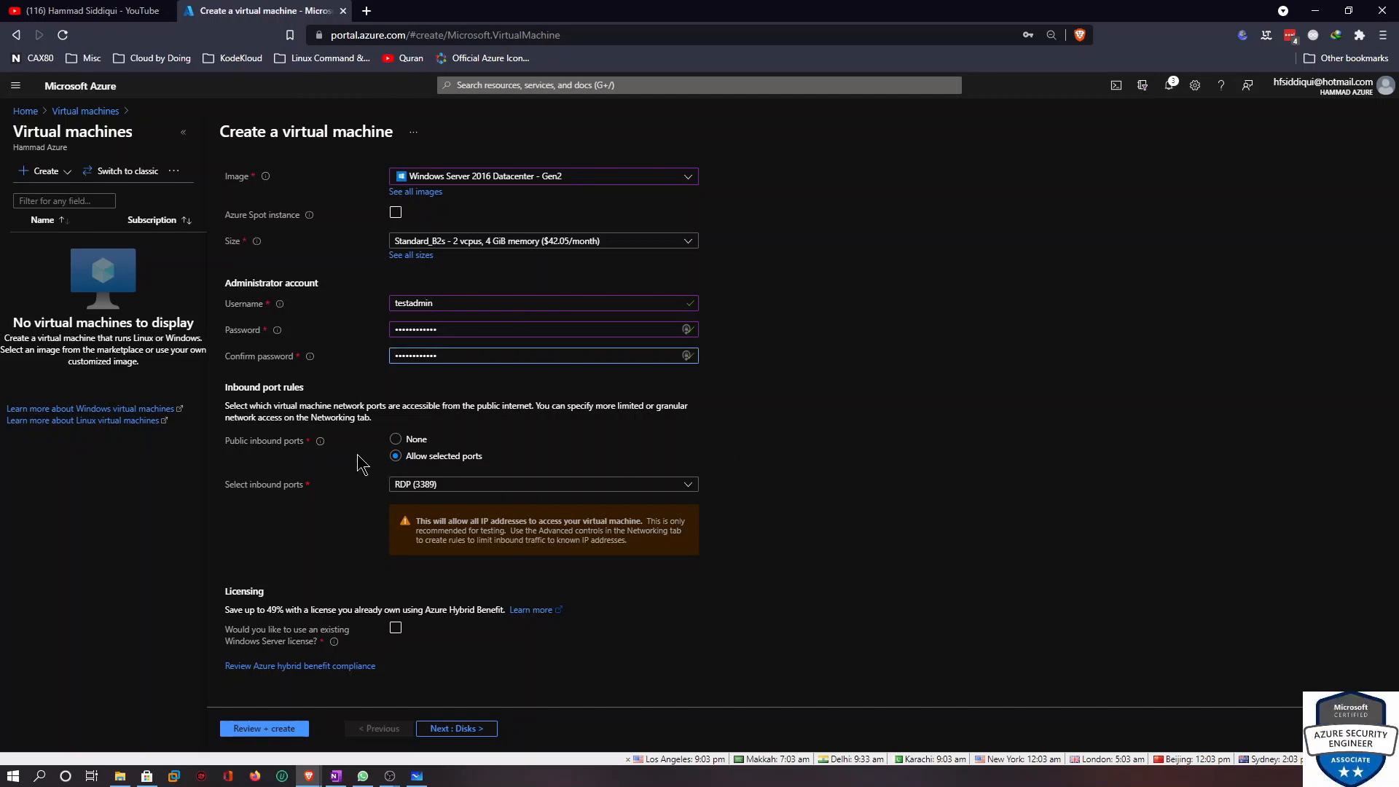
# Allow only RDP (3389) as the selected public inbound port
pyautogui.click(447, 487)
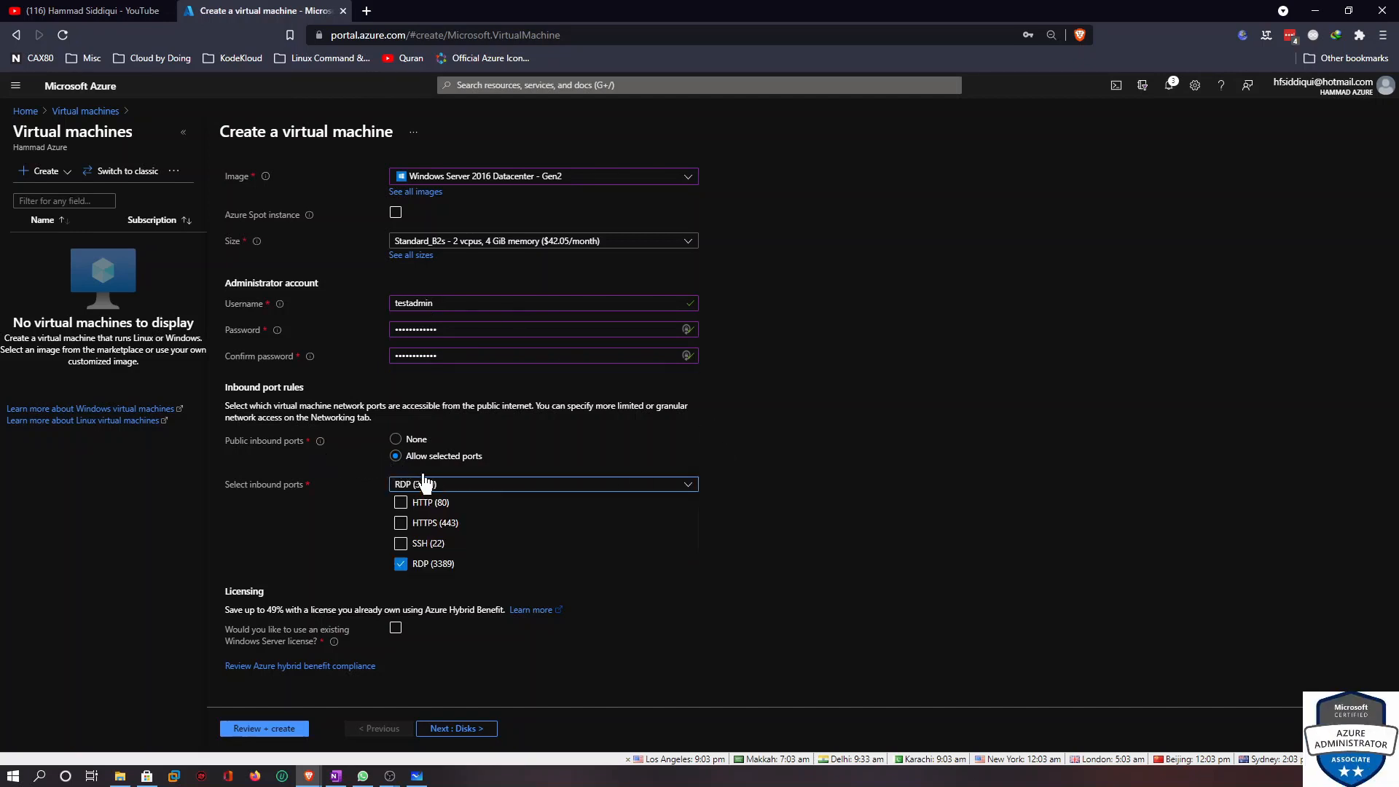
pyautogui.click(398, 446)
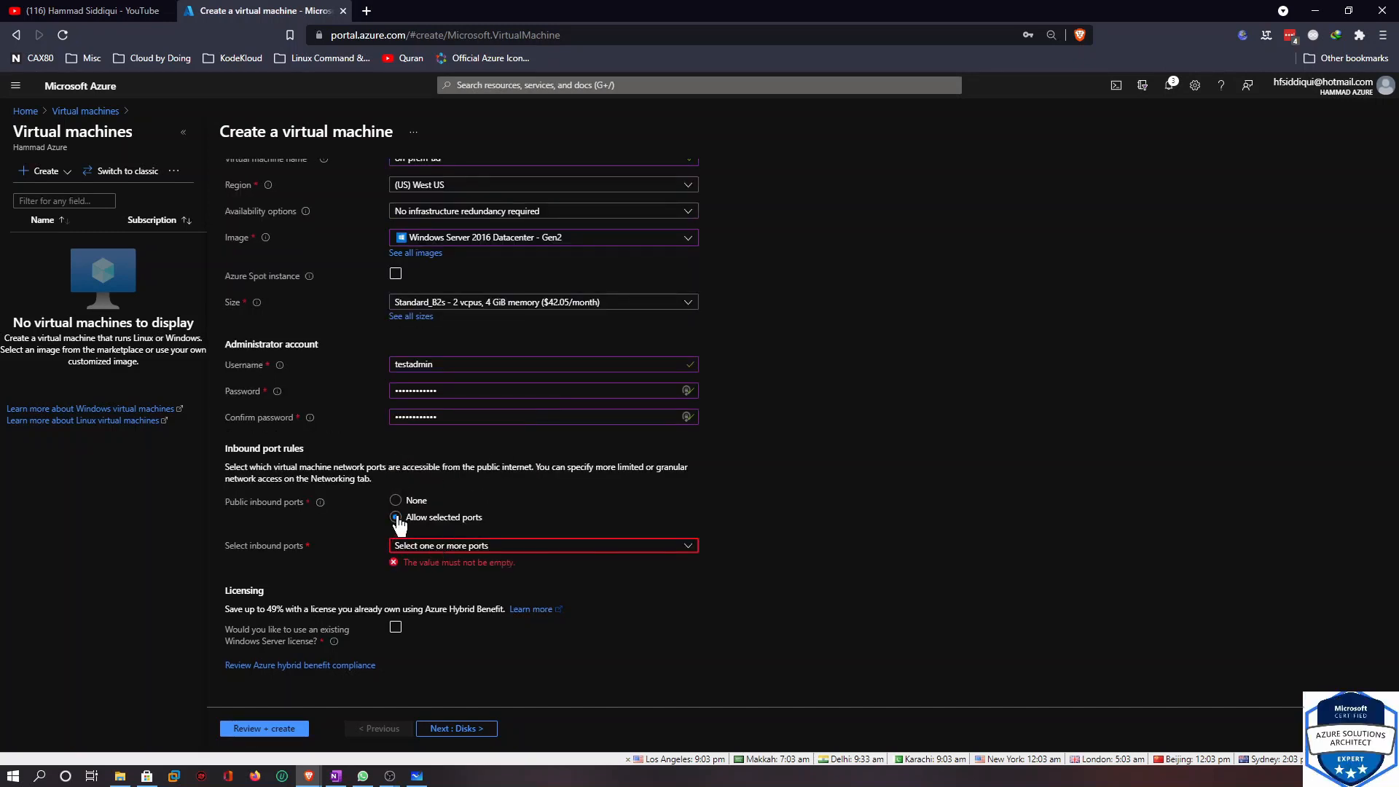
pyautogui.click(672, 546)
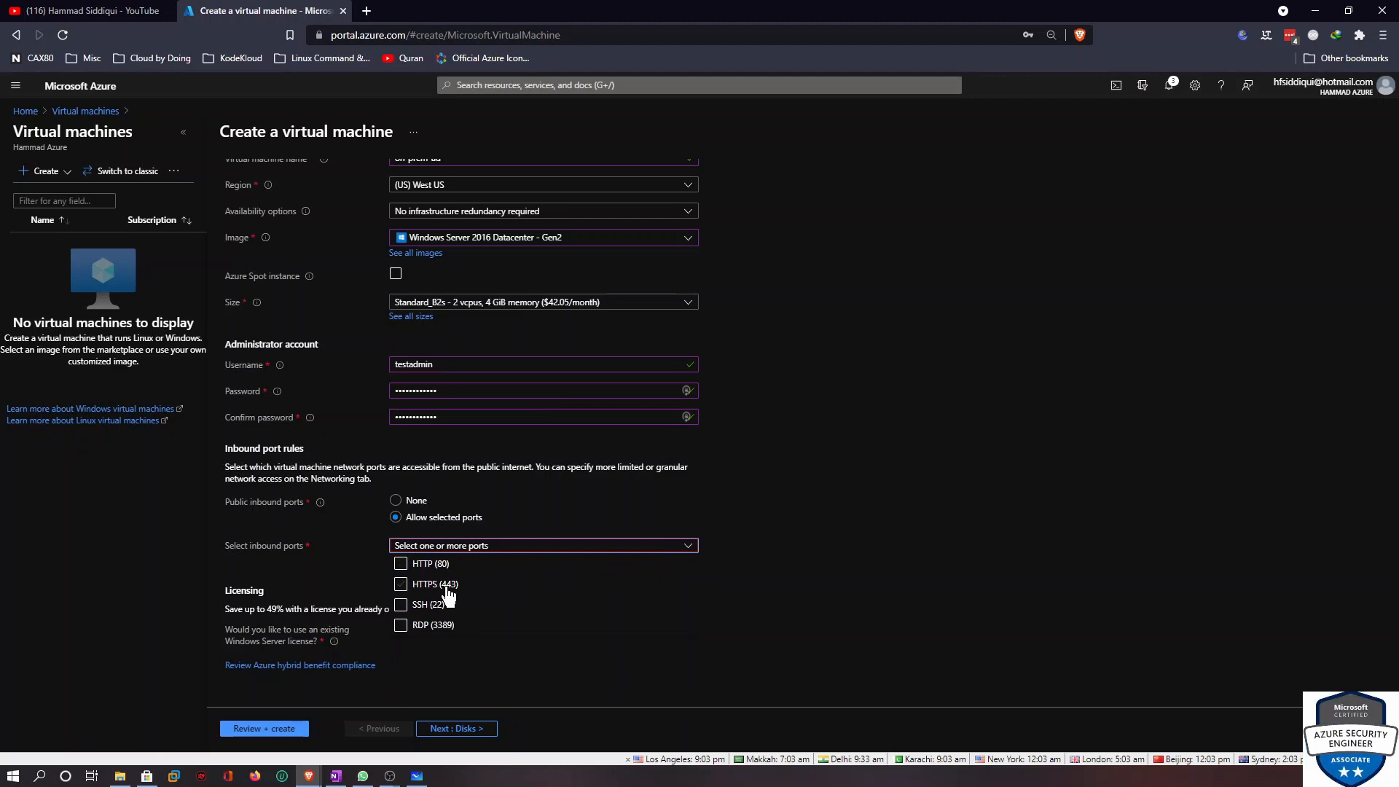
pyautogui.click(401, 626)
pyautogui.click(874, 519)
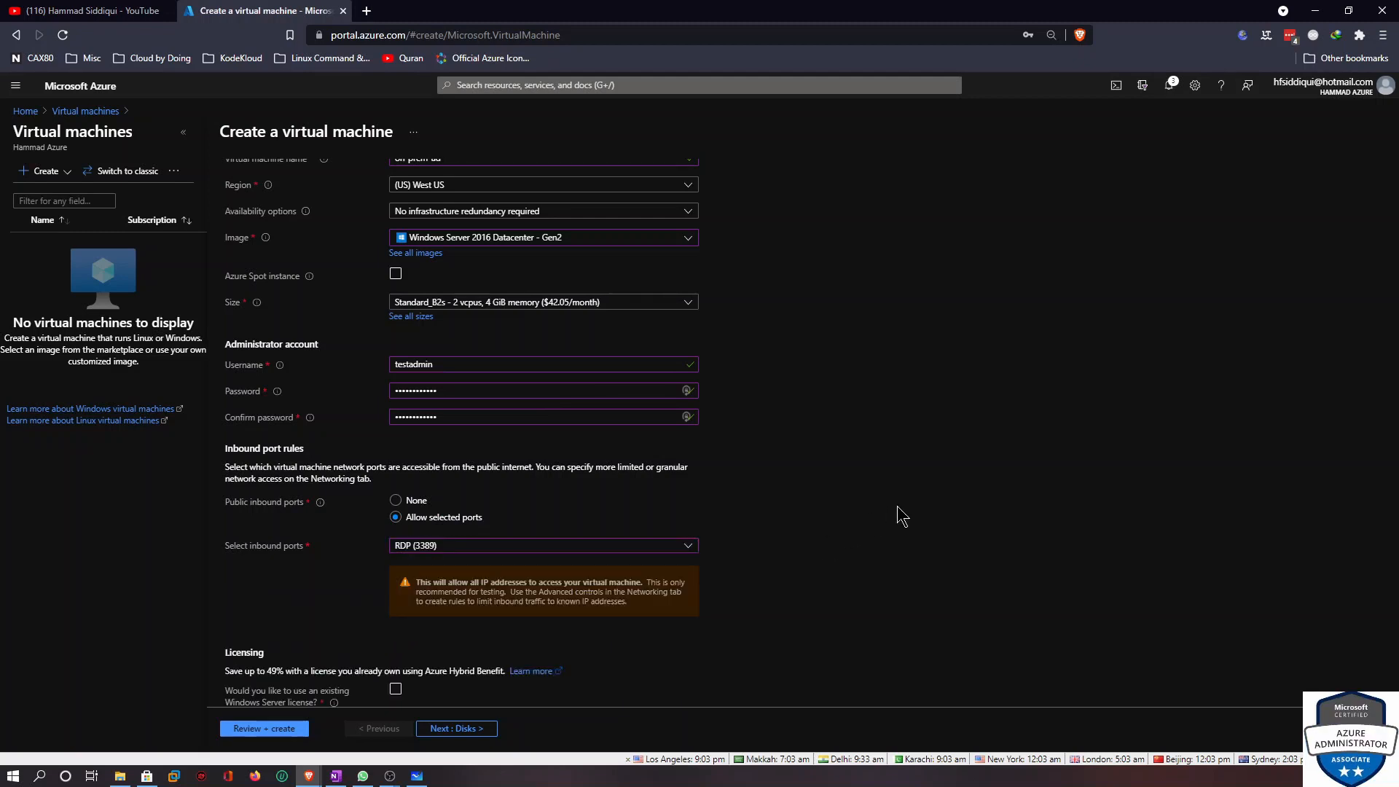
# Use an existing Windows Server license with Azure Hybrid Benefit and confirm licence compliance
pyautogui.scroll(-1, 919, 509)
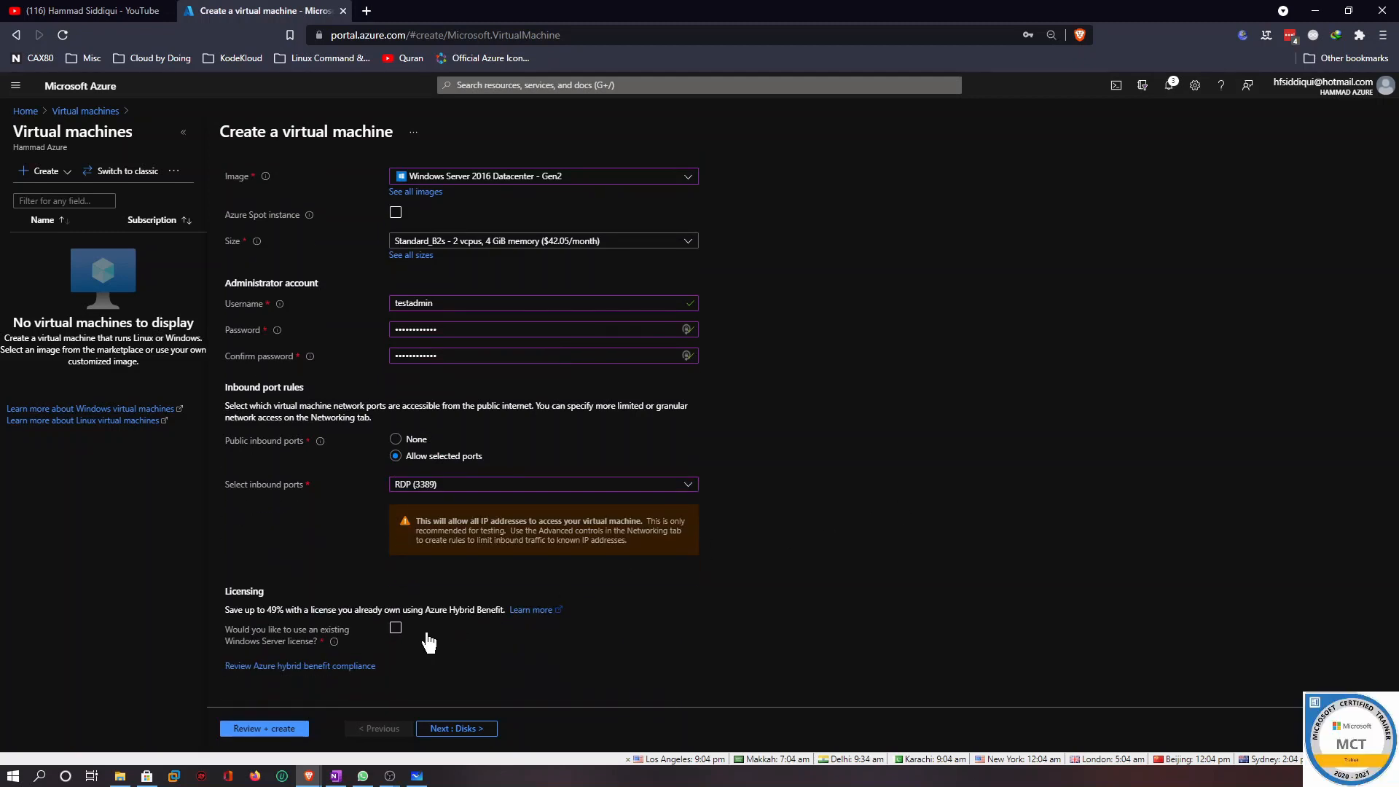
pyautogui.click(396, 627)
pyautogui.scroll(-1, 350, 656)
pyautogui.click(233, 634)
# On the Disks tab, set the OS disk type to Standard SSD (locally-redundant storage)
pyautogui.click(469, 729)
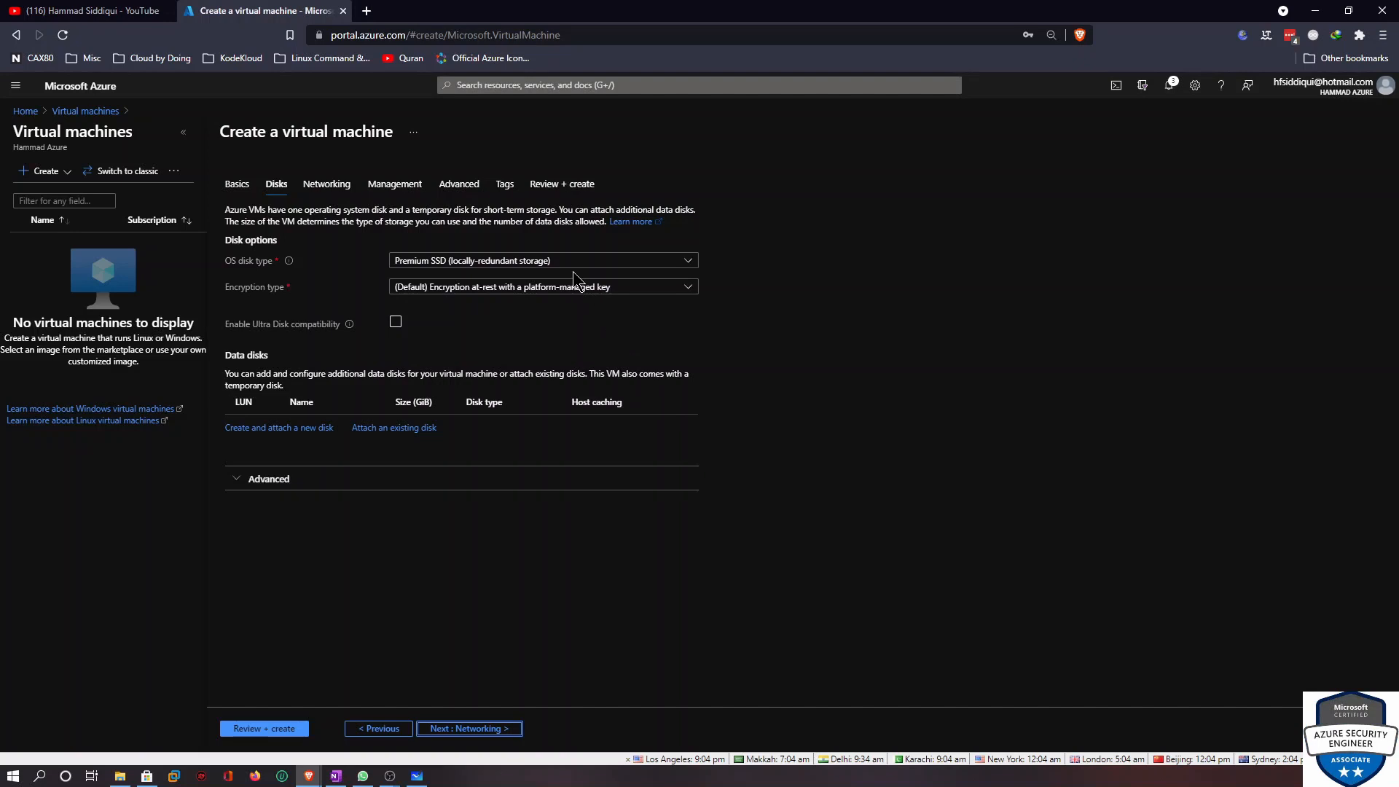
pyautogui.click(555, 262)
pyautogui.click(485, 342)
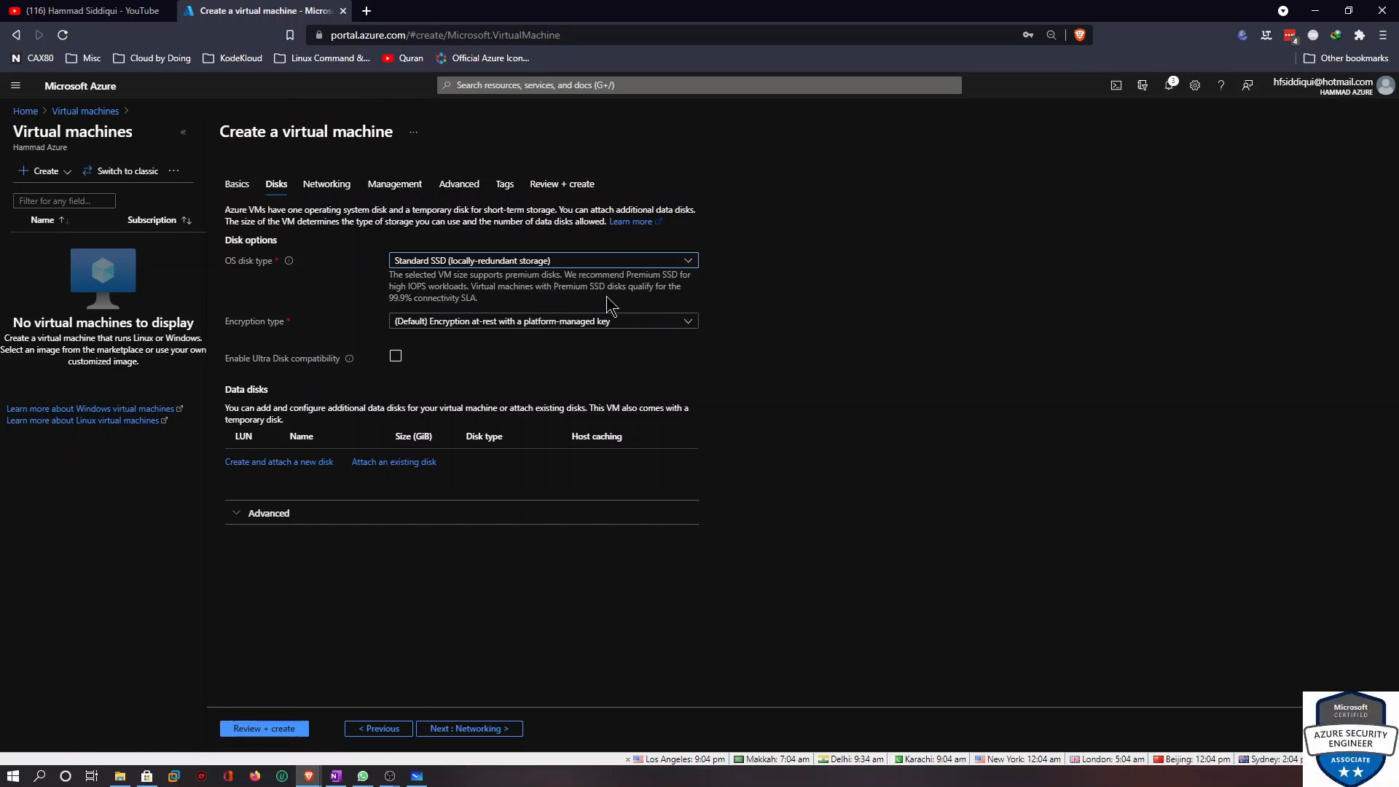
# On the Networking tab, attach the VM to the On-prem virtual network and on-prem-snet (10.0.0.0/26) subnet
pyautogui.click(475, 729)
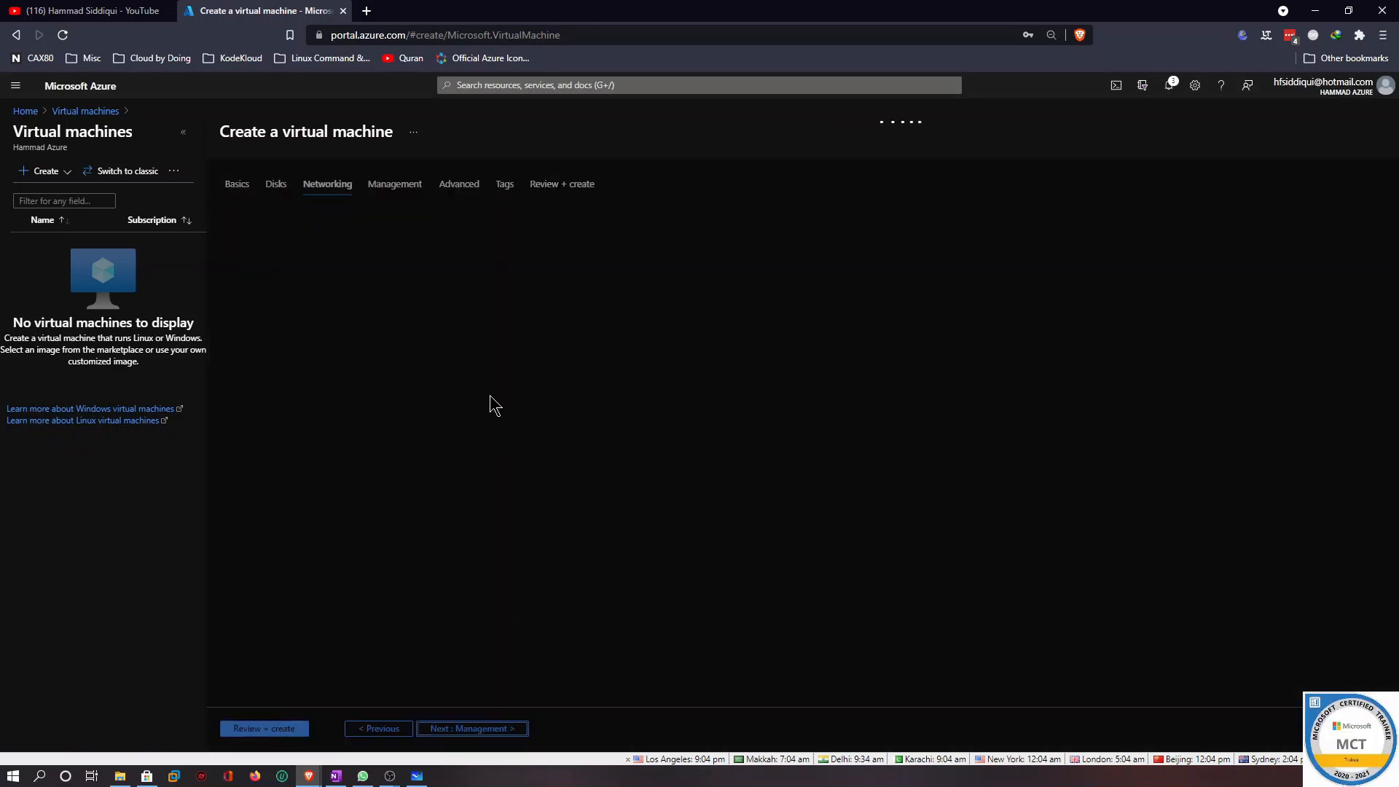
pyautogui.click(455, 311)
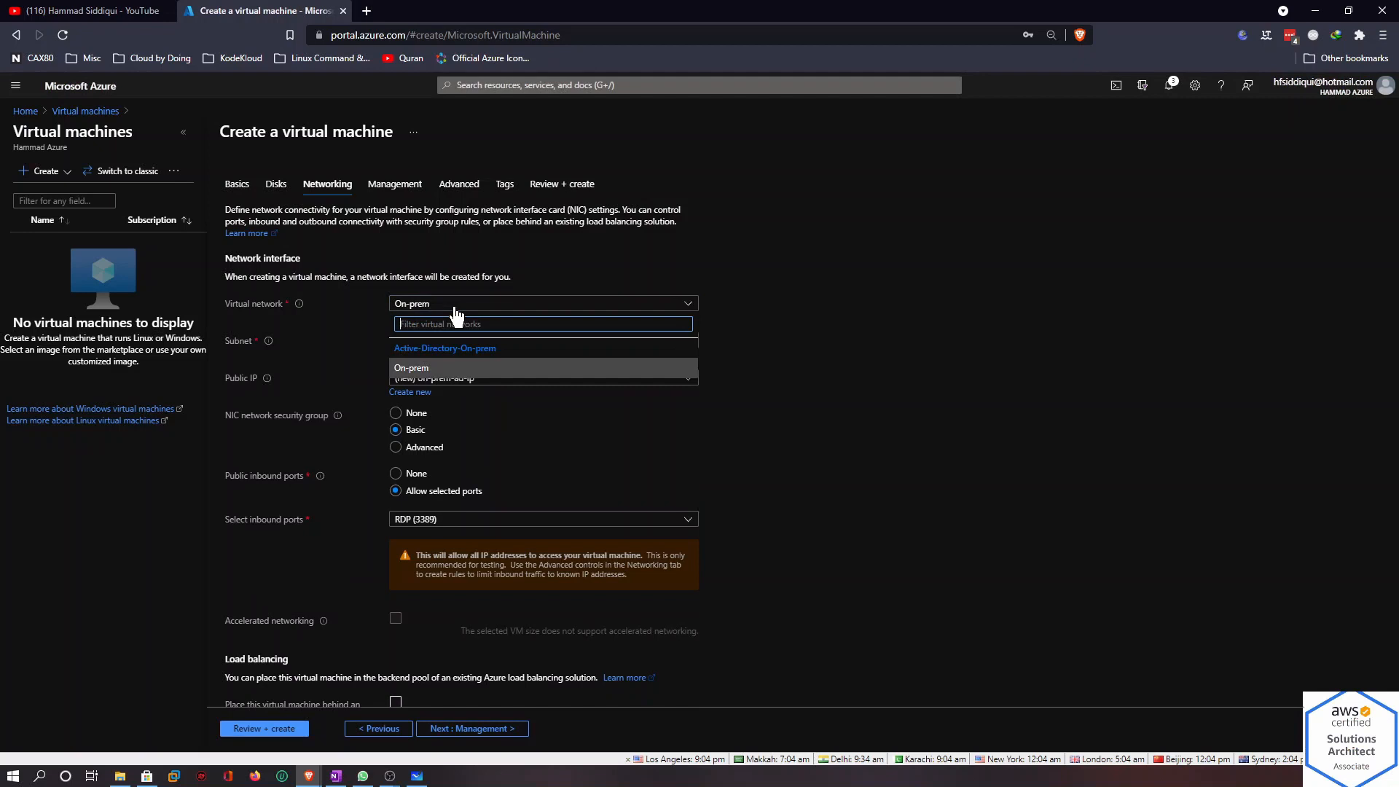
pyautogui.click(430, 369)
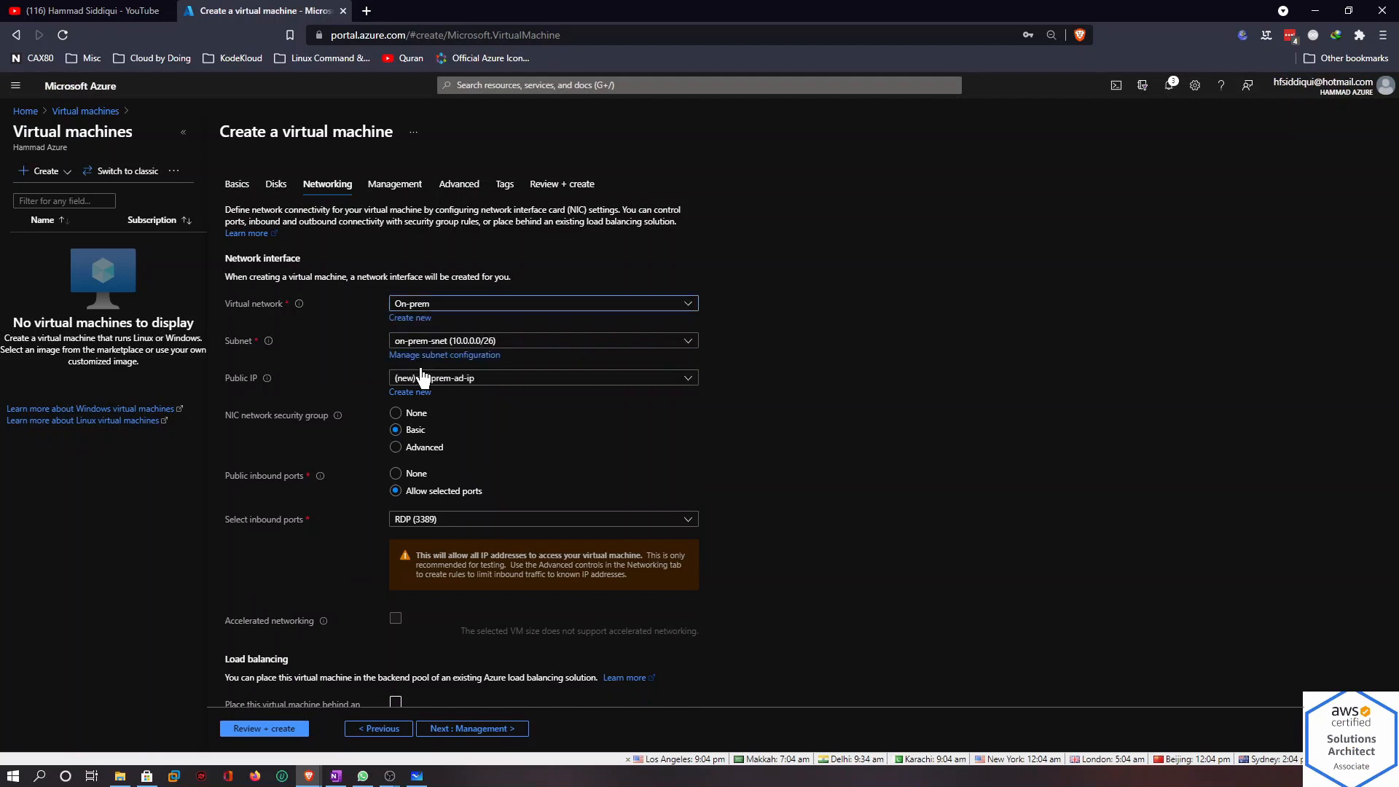
pyautogui.click(495, 346)
pyautogui.click(483, 388)
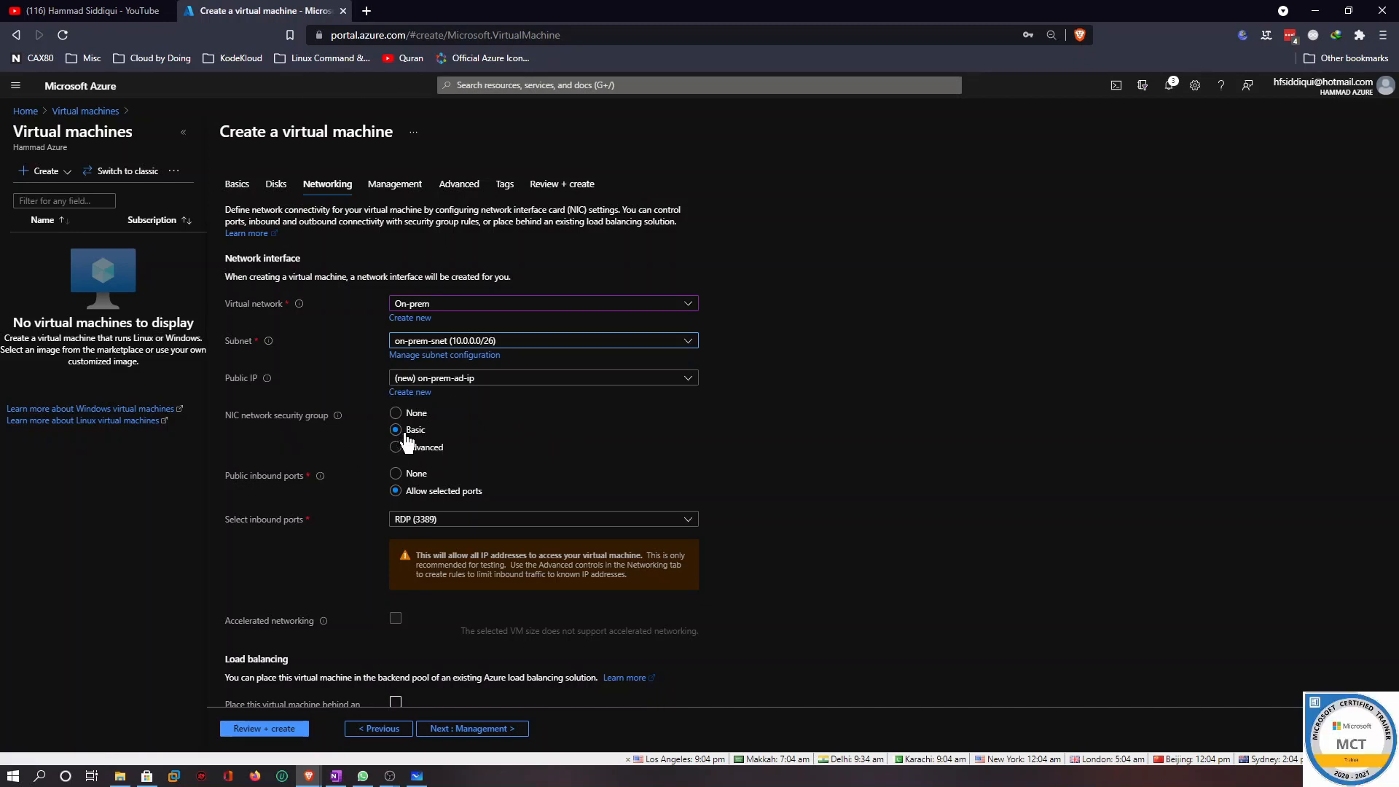
# Accept default Management, Advanced and Tags settings, then review and create the virtual machine
pyautogui.scroll(-1, 465, 447)
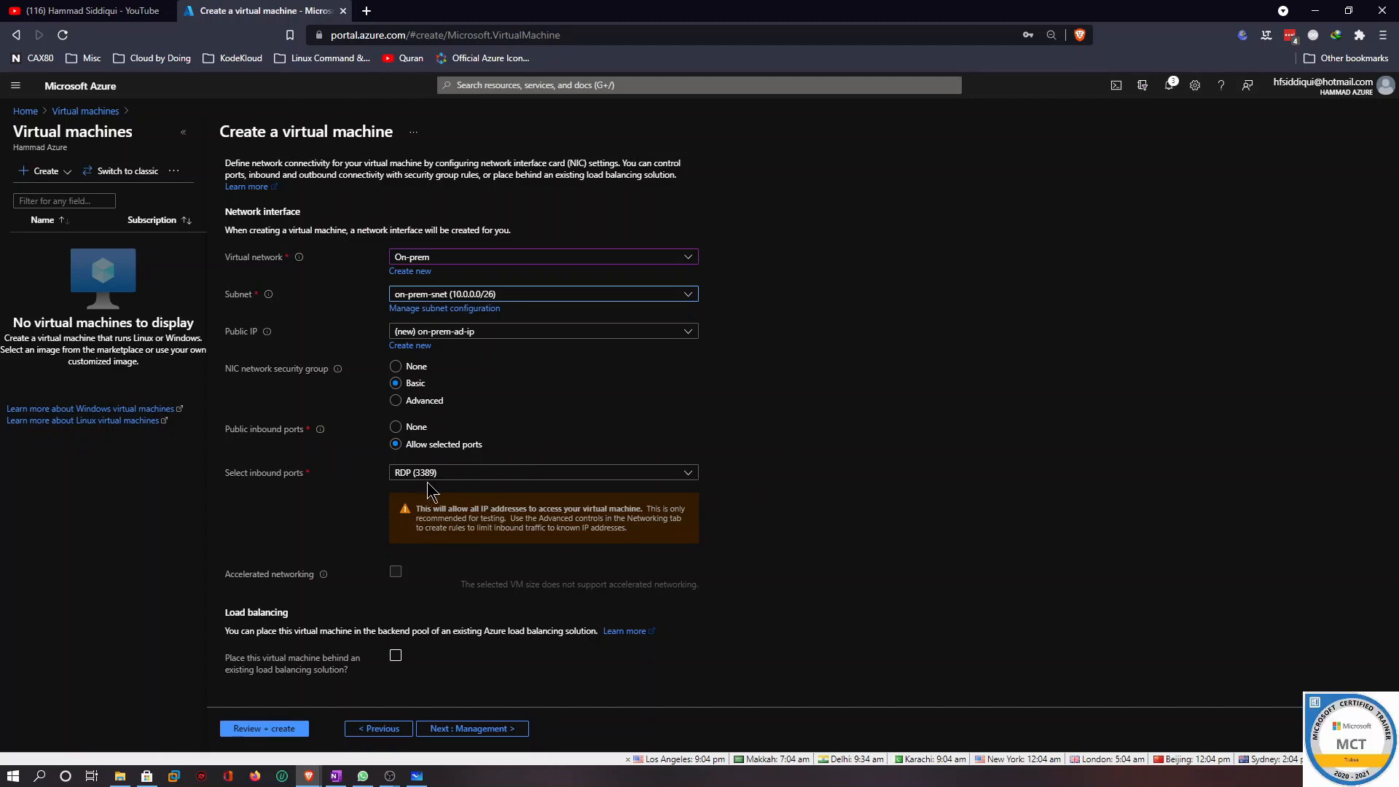
pyautogui.click(476, 731)
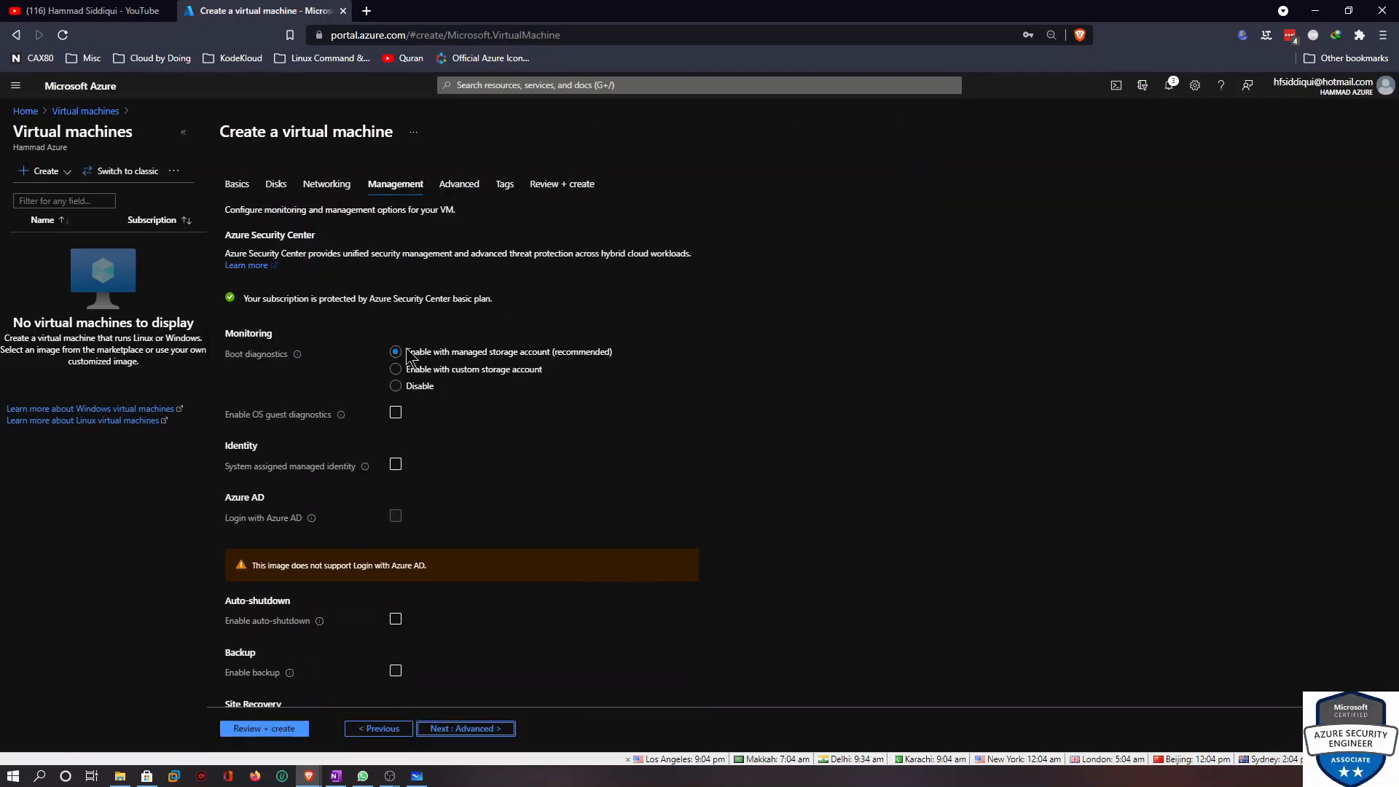
pyautogui.scroll(-3, 399, 523)
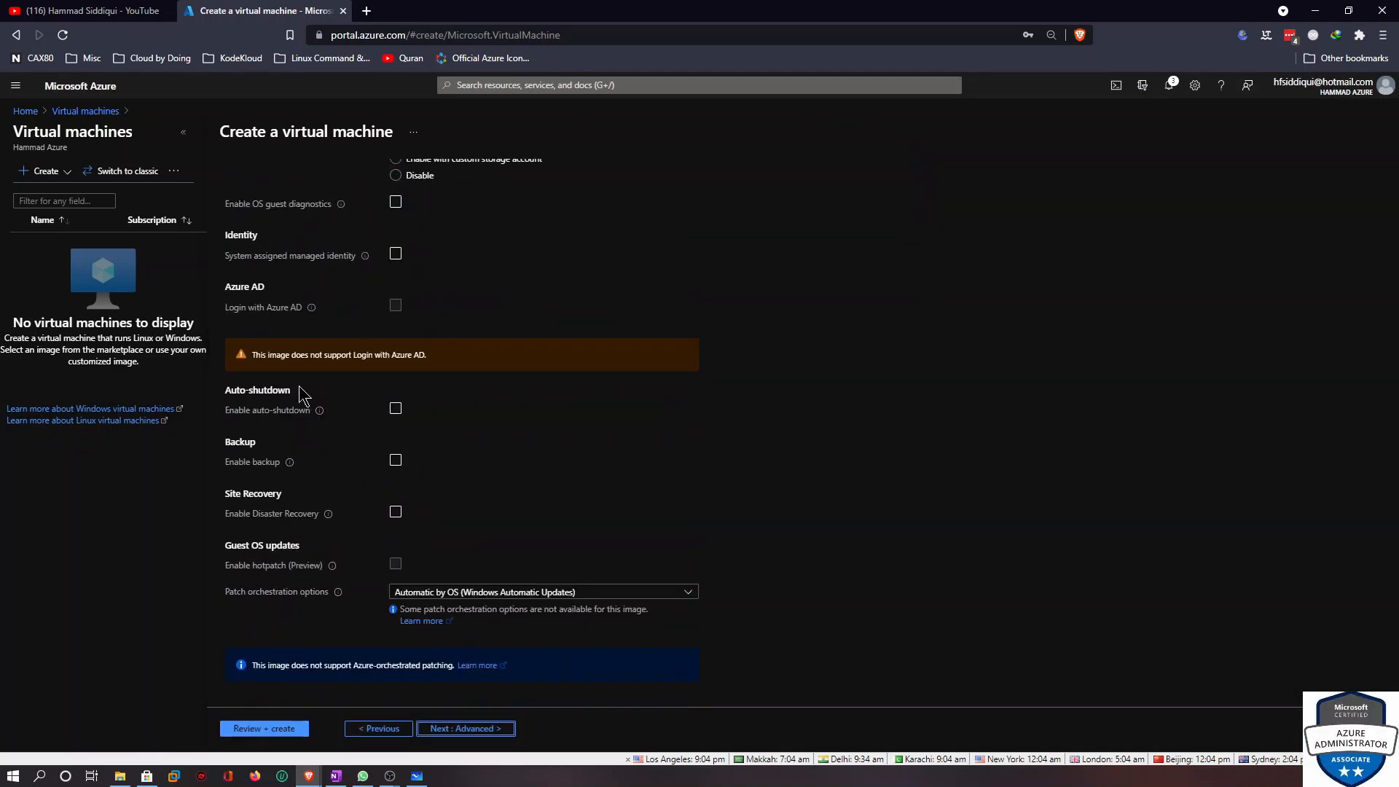
pyautogui.click(464, 729)
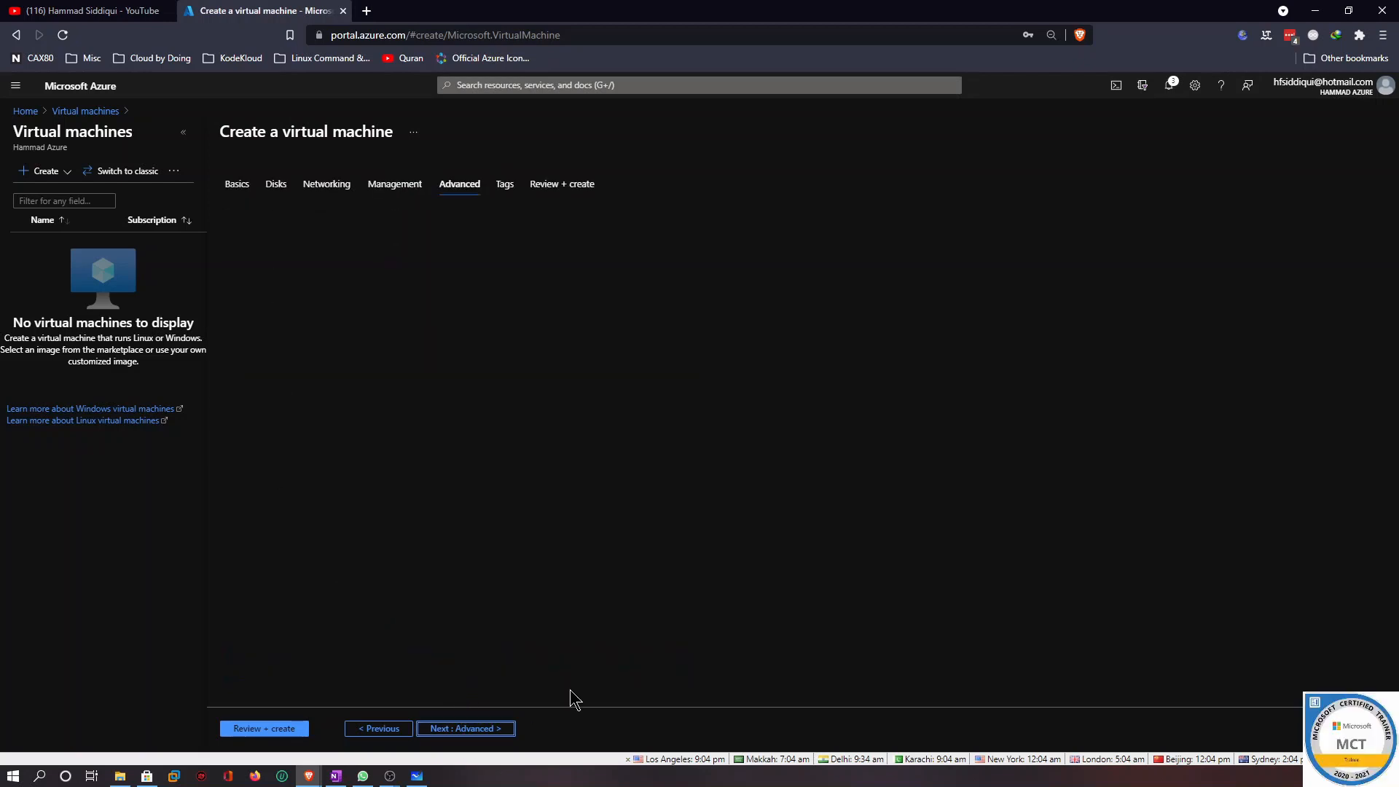
pyautogui.click(464, 728)
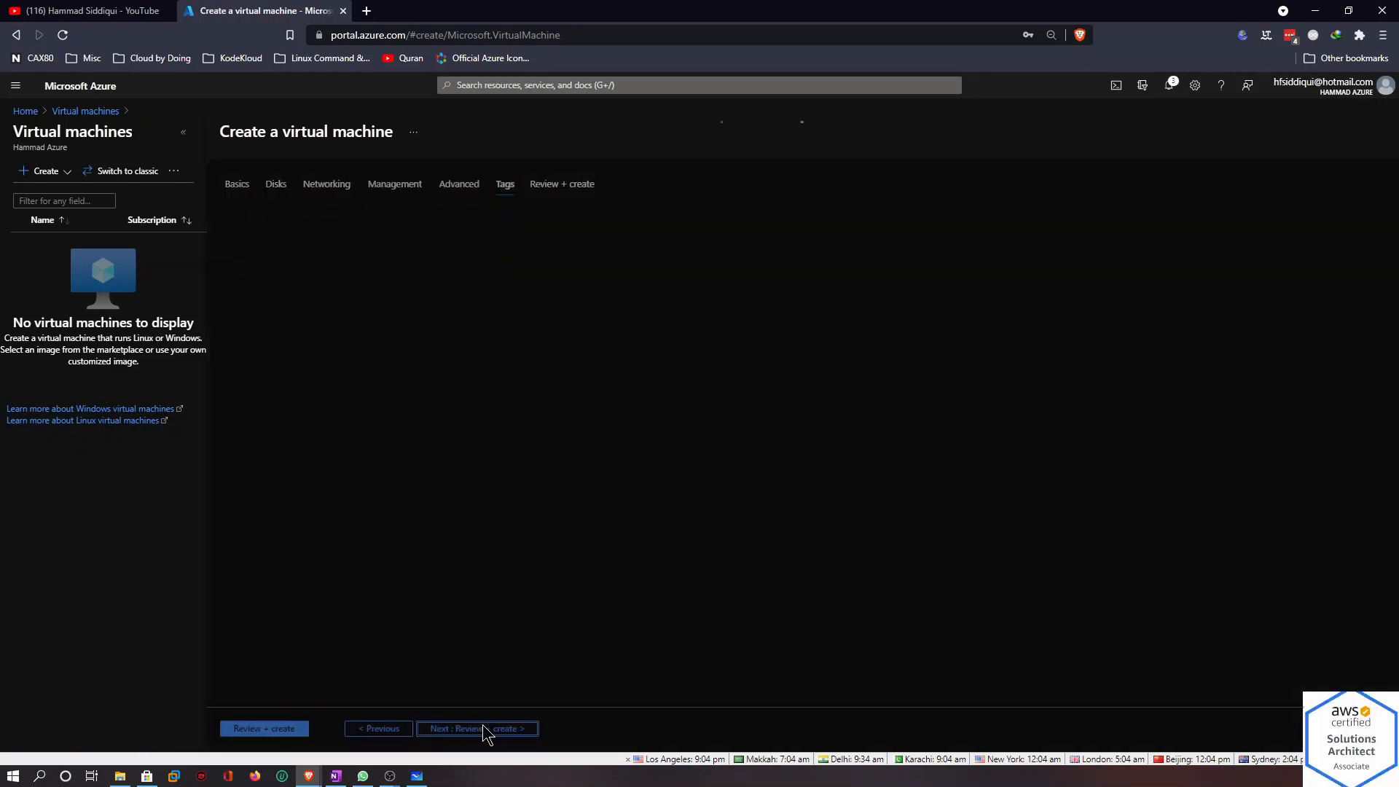
pyautogui.click(477, 728)
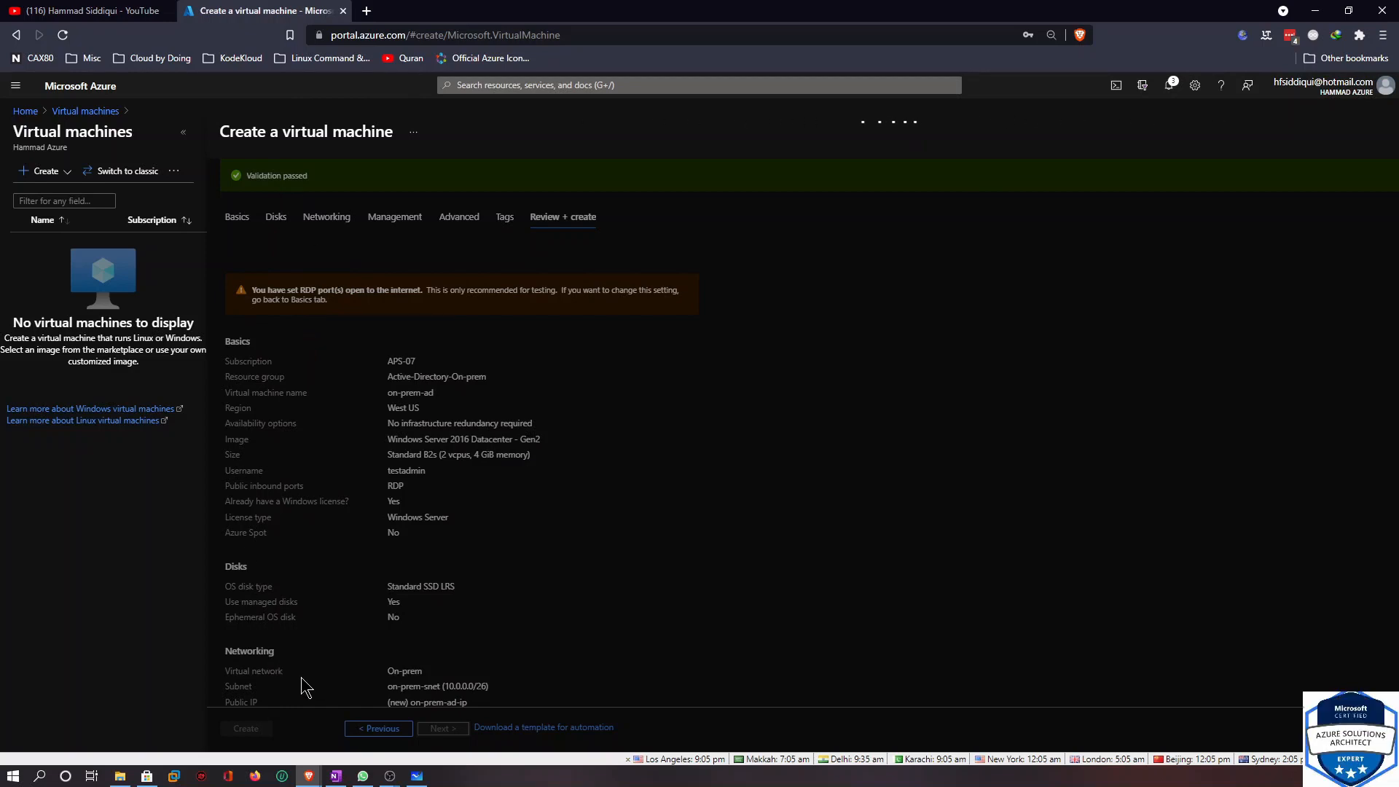
pyautogui.click(259, 729)
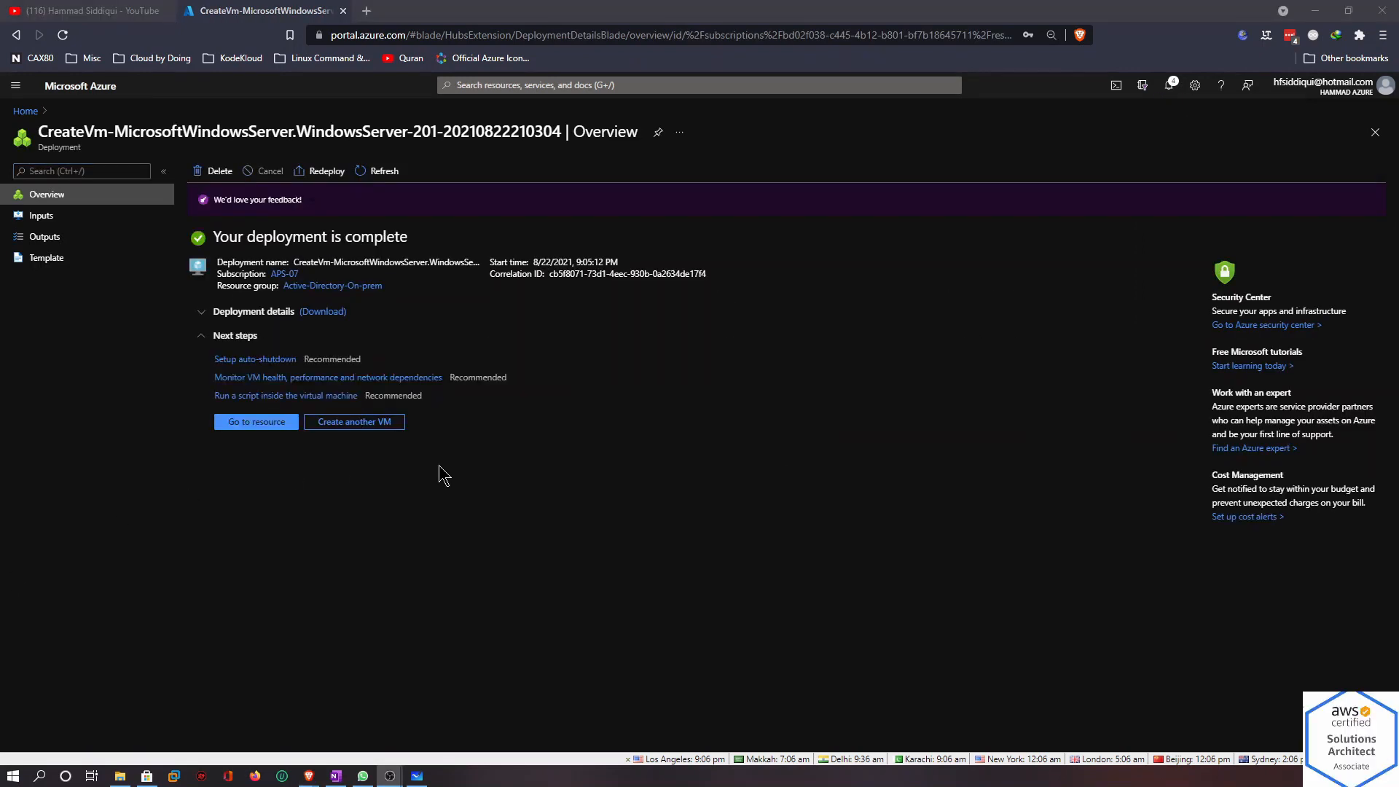
# Open the deployed on-prem-ad virtual machine and its RDP connection page
pyautogui.click(255, 436)
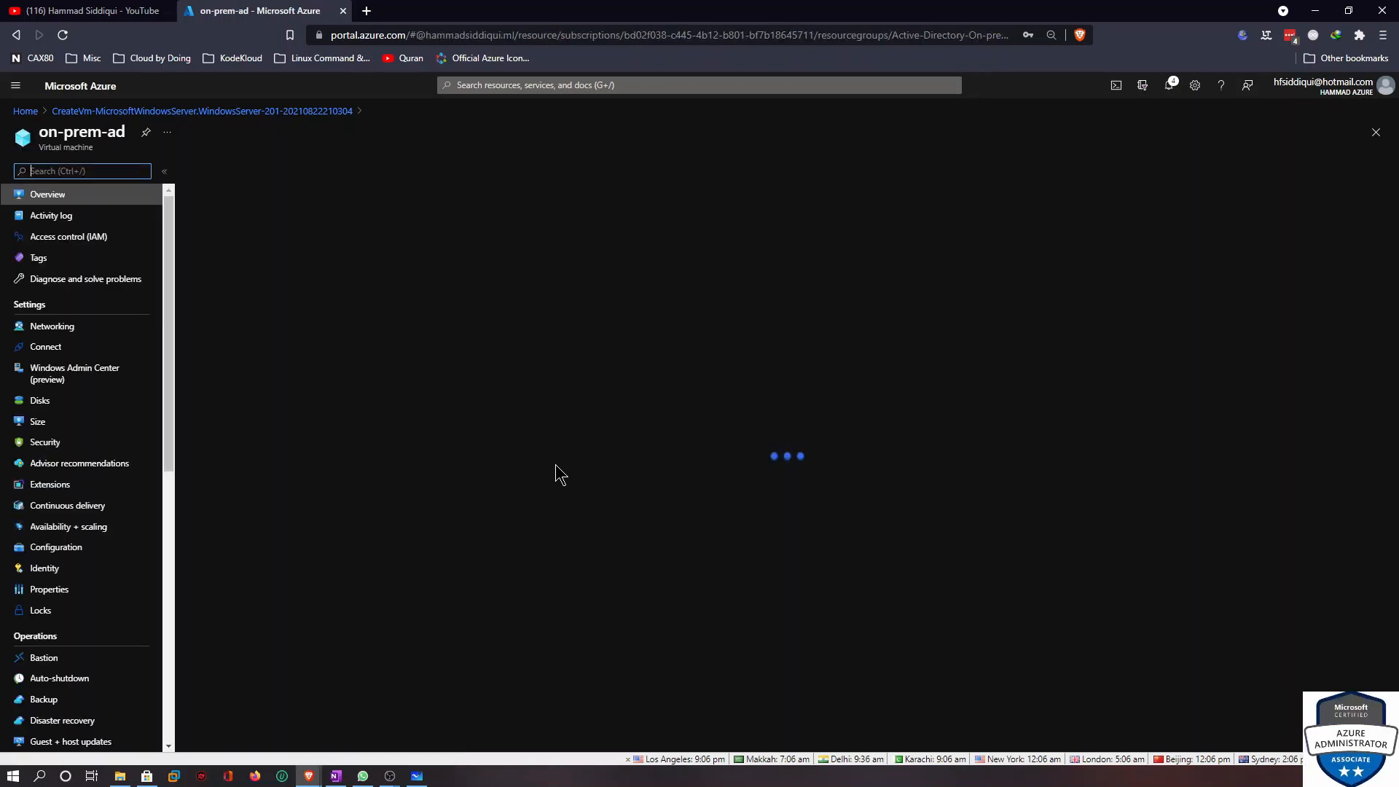
pyautogui.click(221, 172)
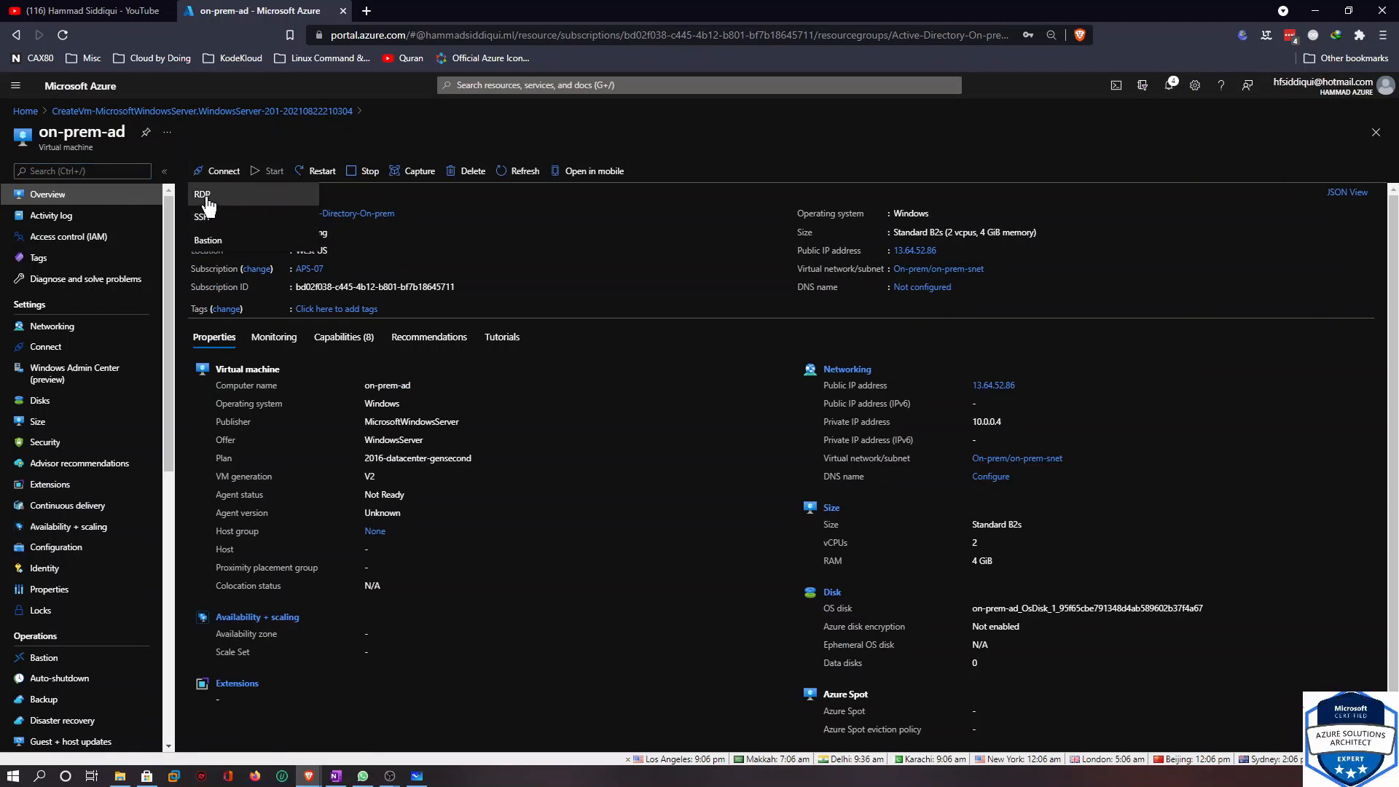
pyautogui.click(204, 196)
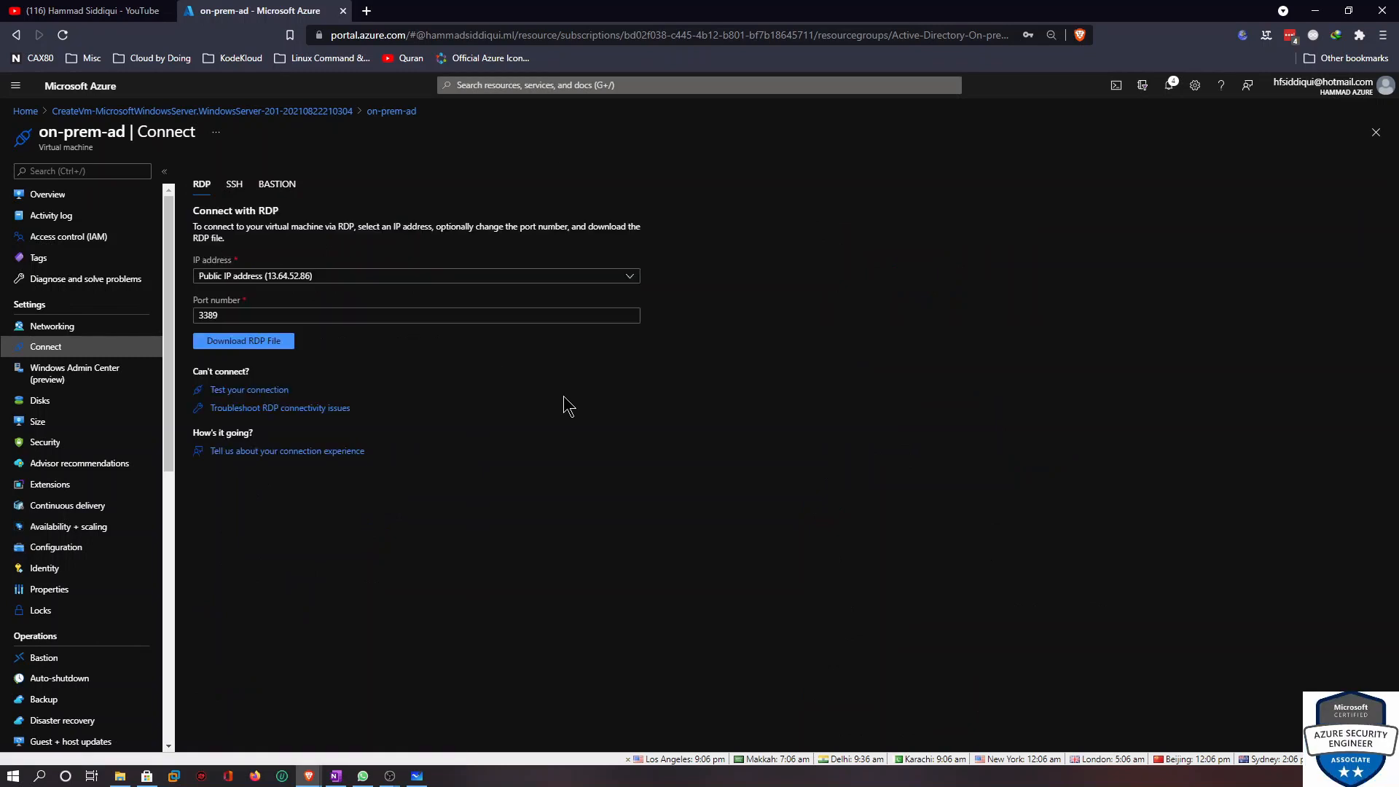
# Download the on-prem-ad RDP file, save it, and open it to start a Remote Desktop connection
pyautogui.click(246, 375)
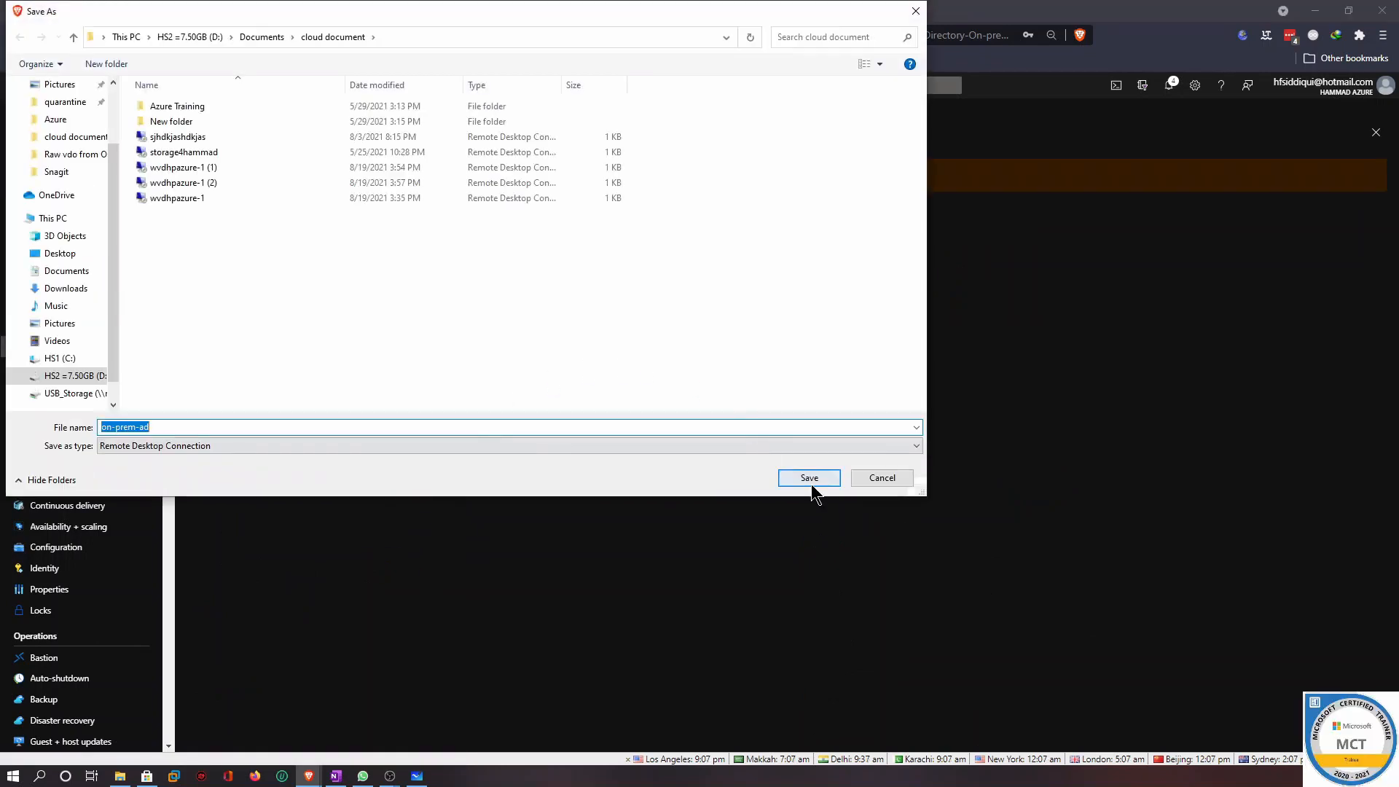
pyautogui.click(811, 484)
pyautogui.click(86, 741)
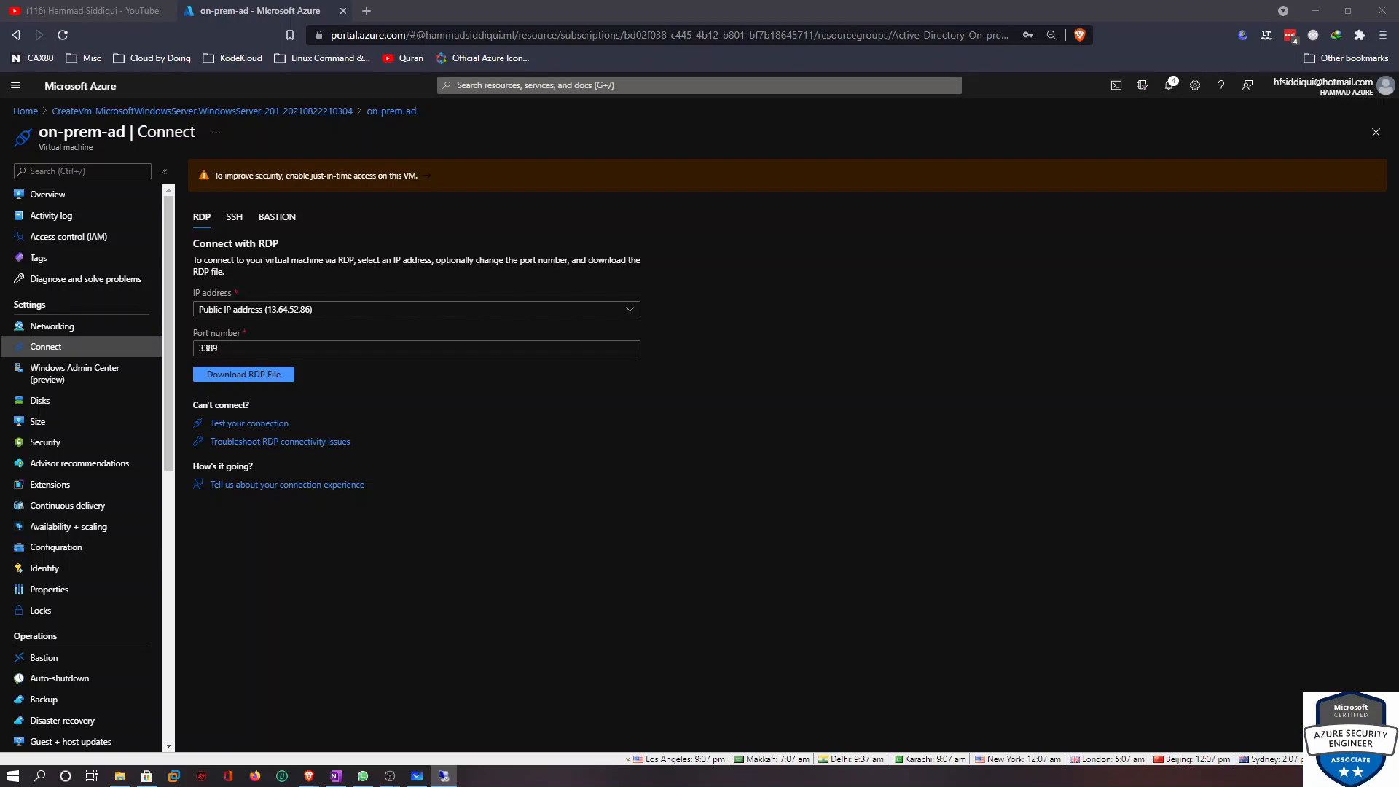
pyautogui.click(685, 384)
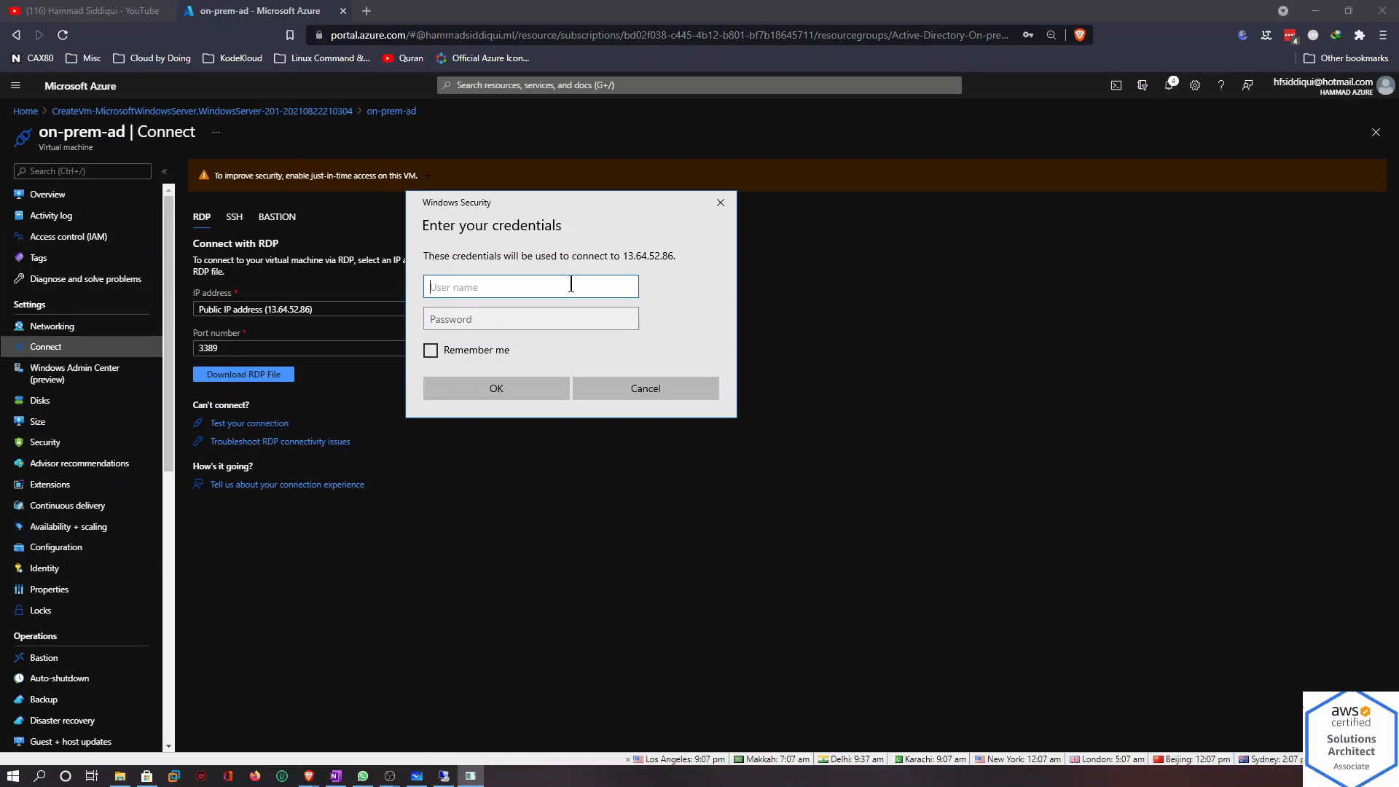
# Sign in to the VM with user name testadmin and the account password, accepting the connection prompt
pyautogui.write('testadmin')
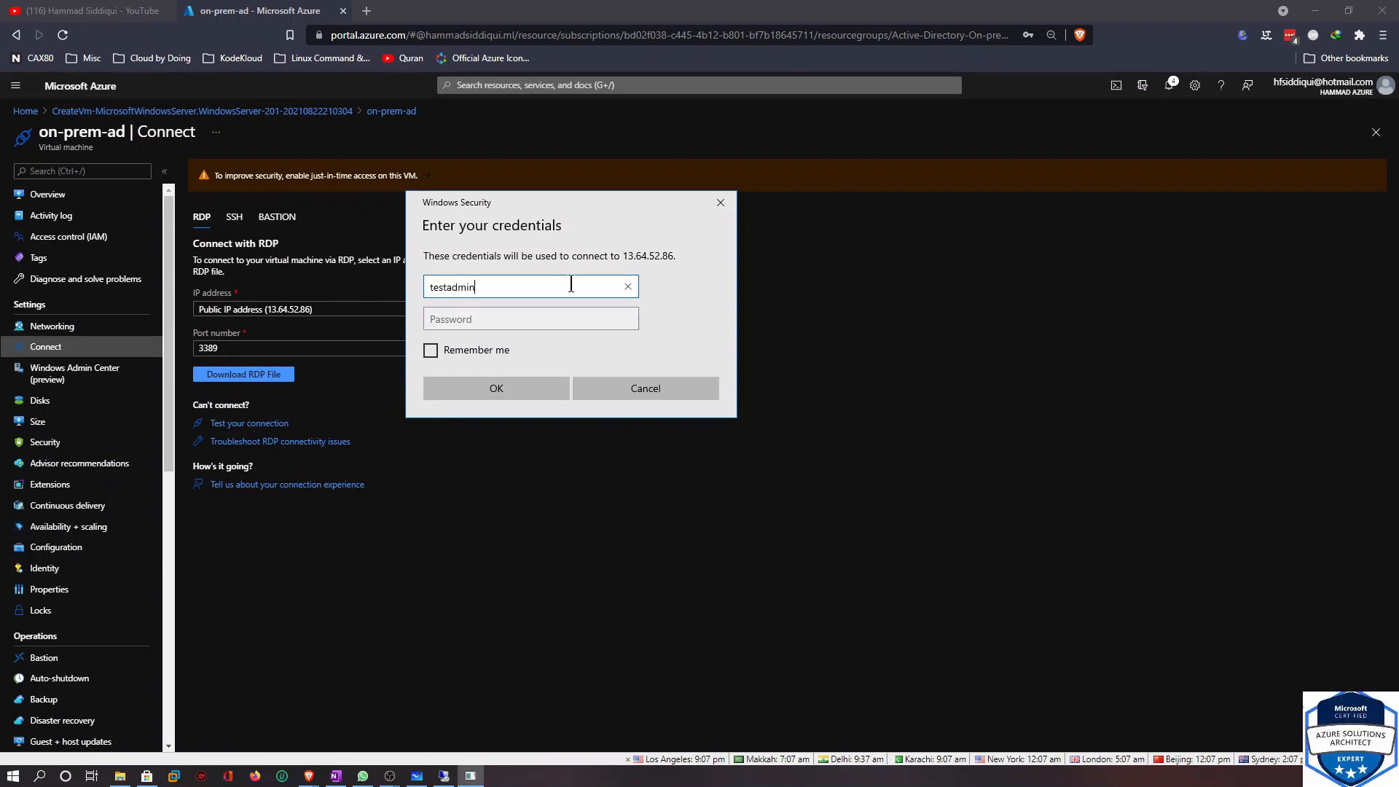
pyautogui.press('Tab')
pyautogui.write('••••••')
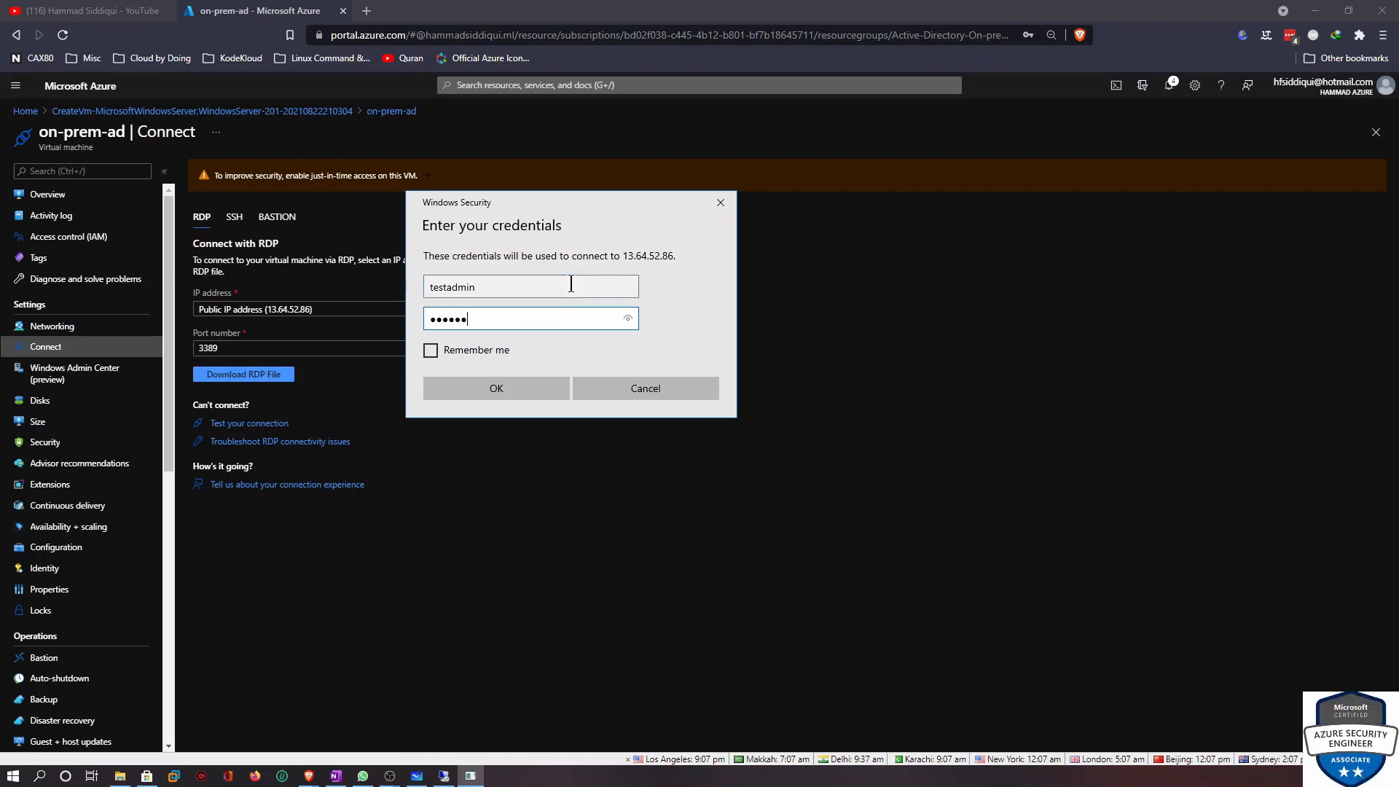
pyautogui.write('•••••')
pyautogui.press('Return')
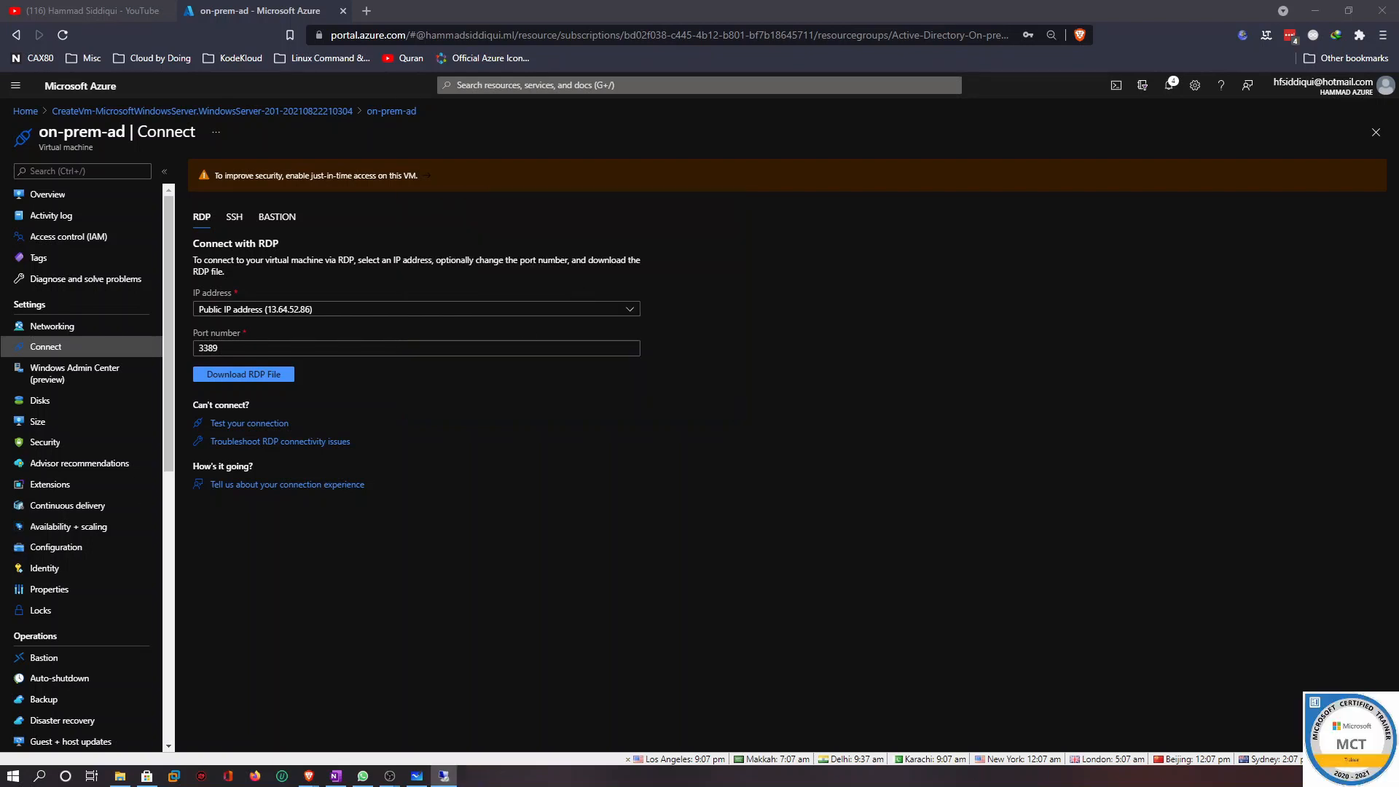
pyautogui.click(503, 351)
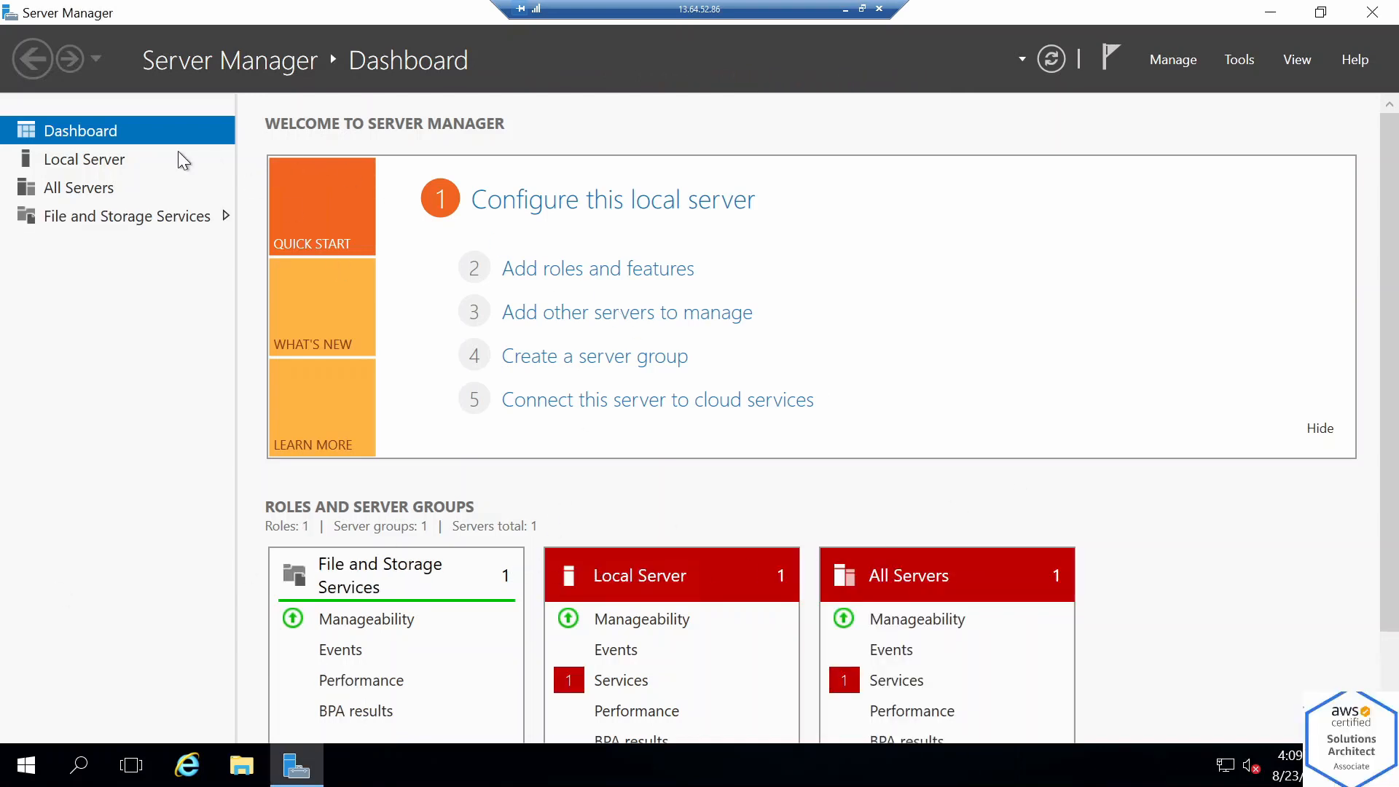
# Start the Add Roles and Features wizard with a role-based installation on the on-prem-ad server
pyautogui.click(110, 161)
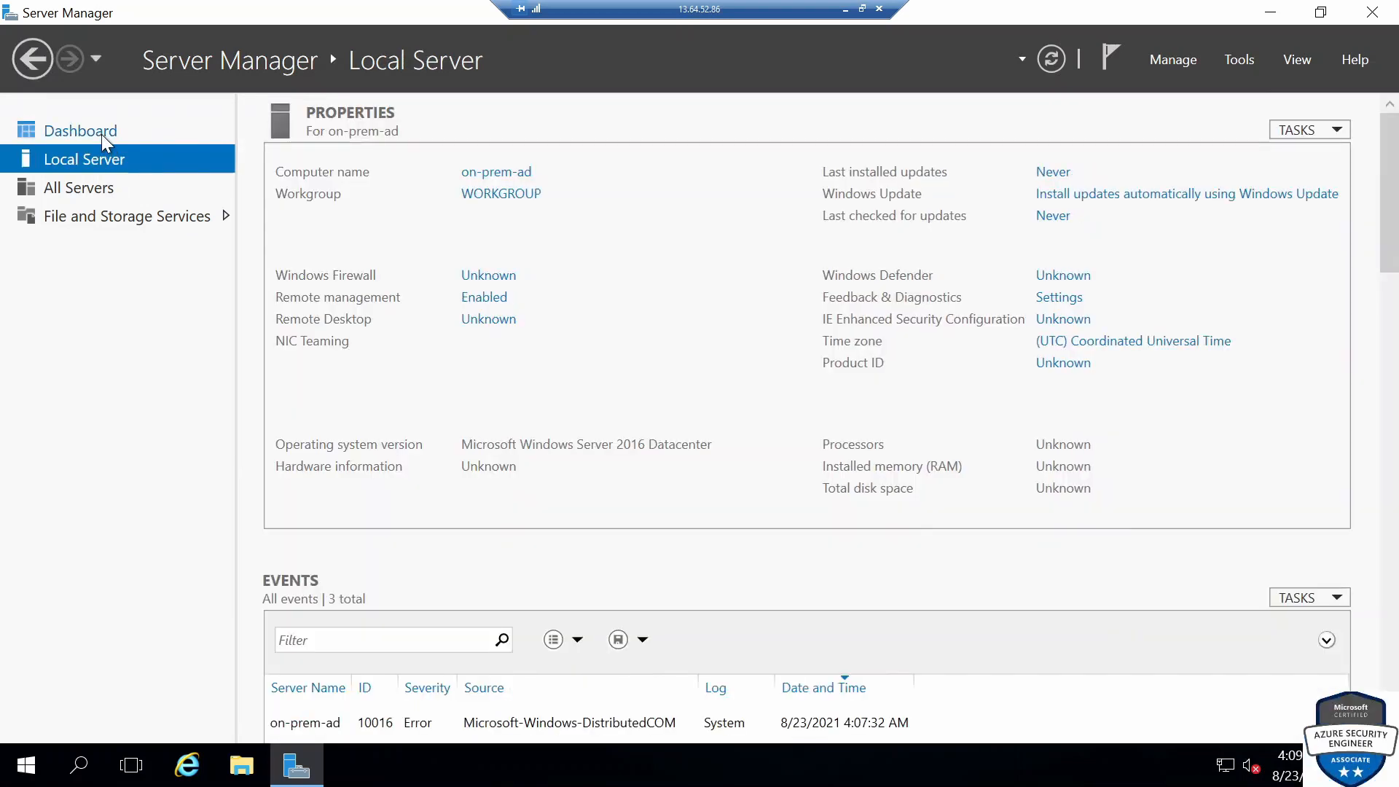
pyautogui.click(104, 135)
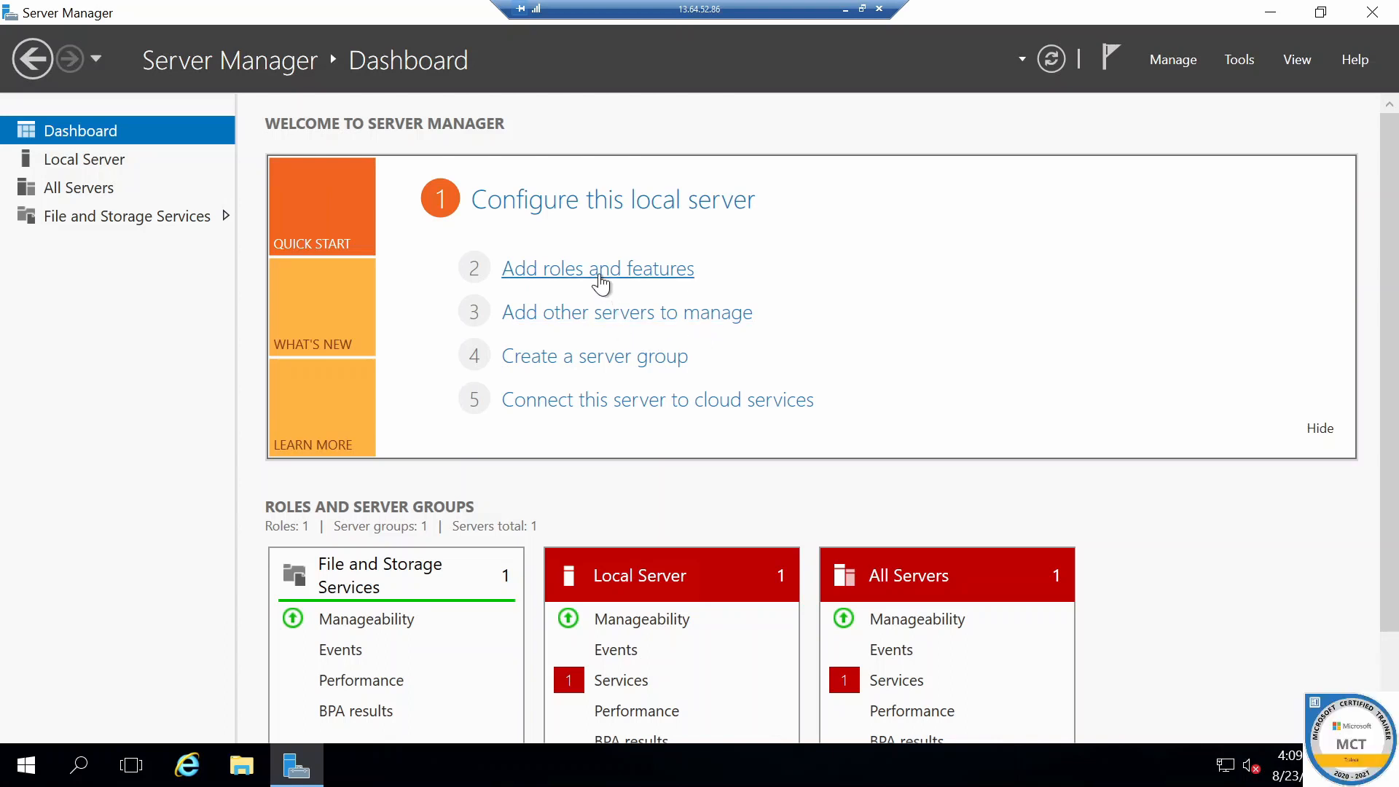
pyautogui.click(1190, 64)
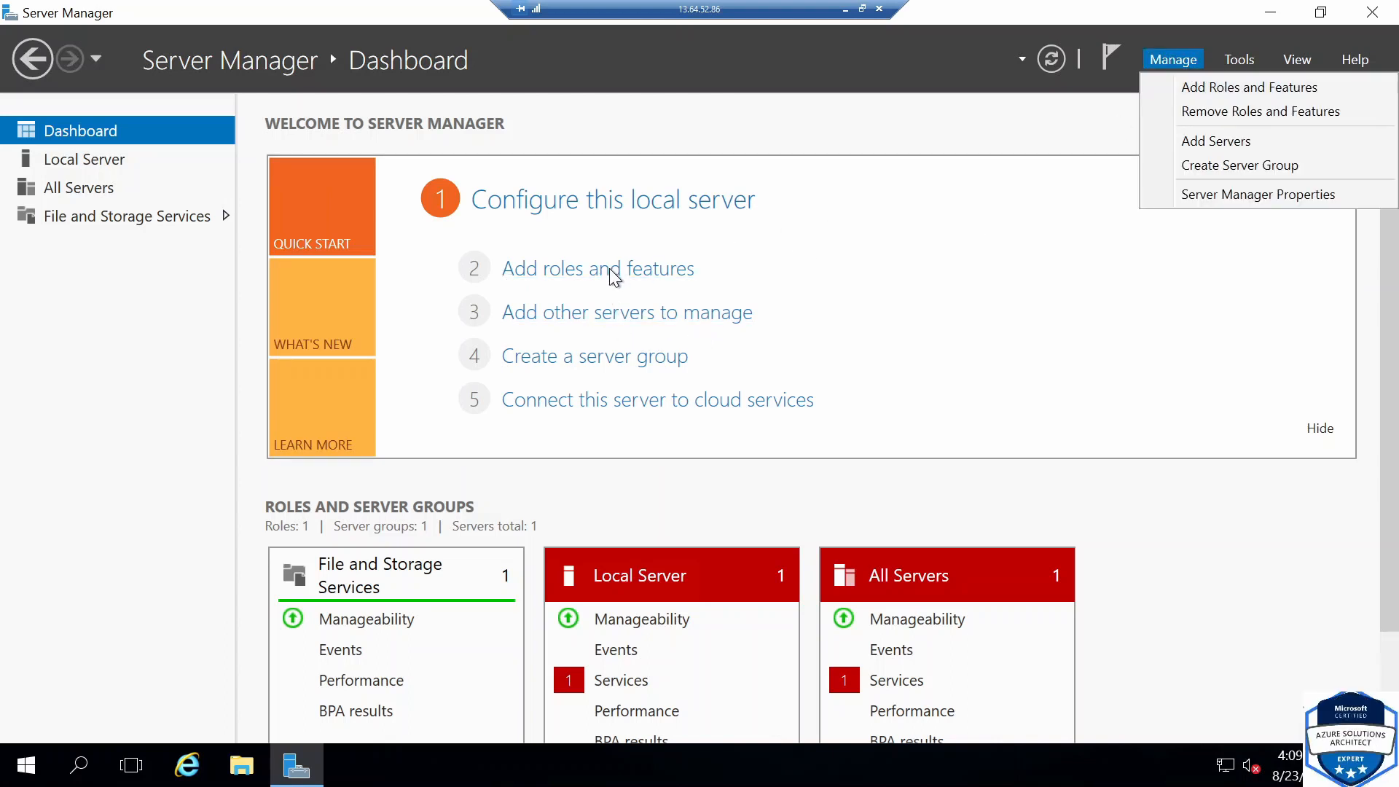
pyautogui.click(1233, 90)
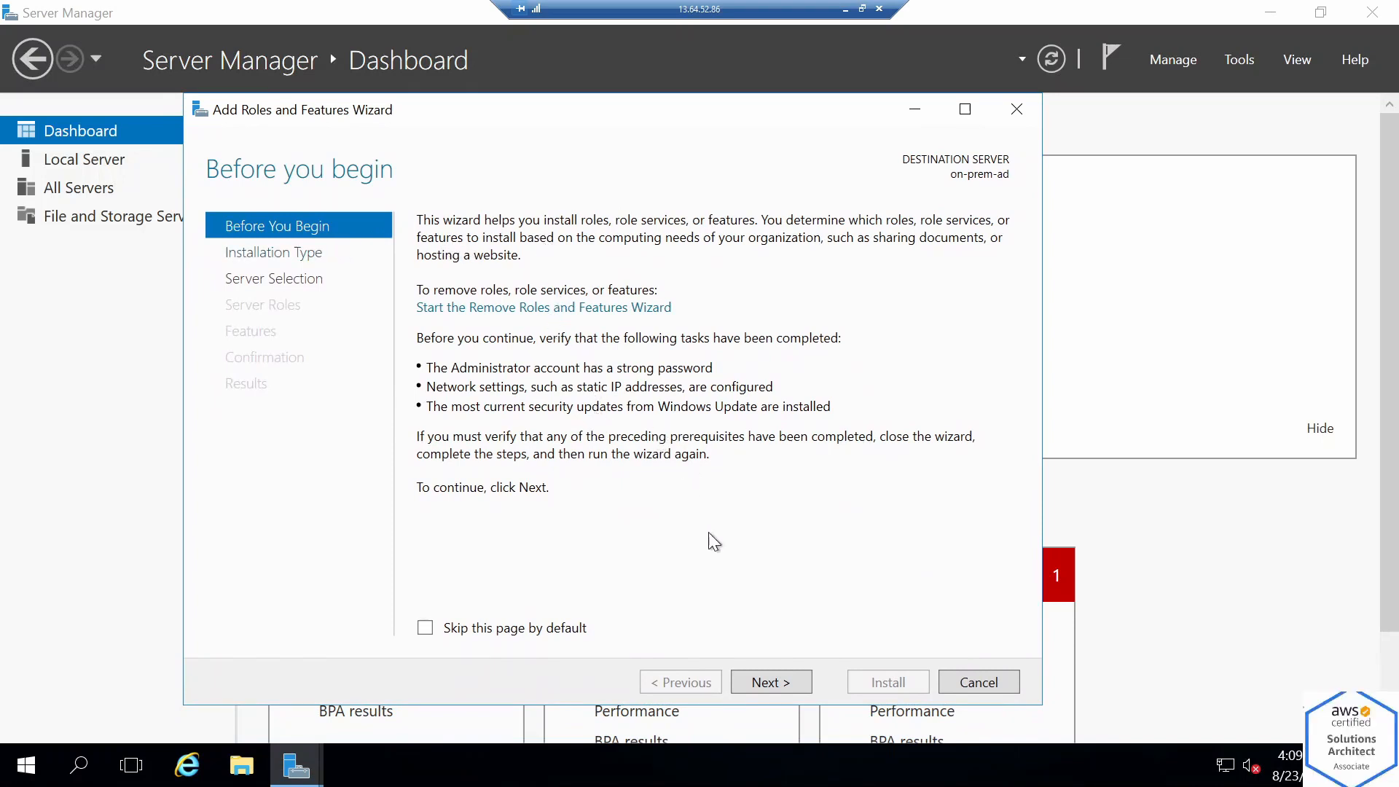
pyautogui.click(758, 683)
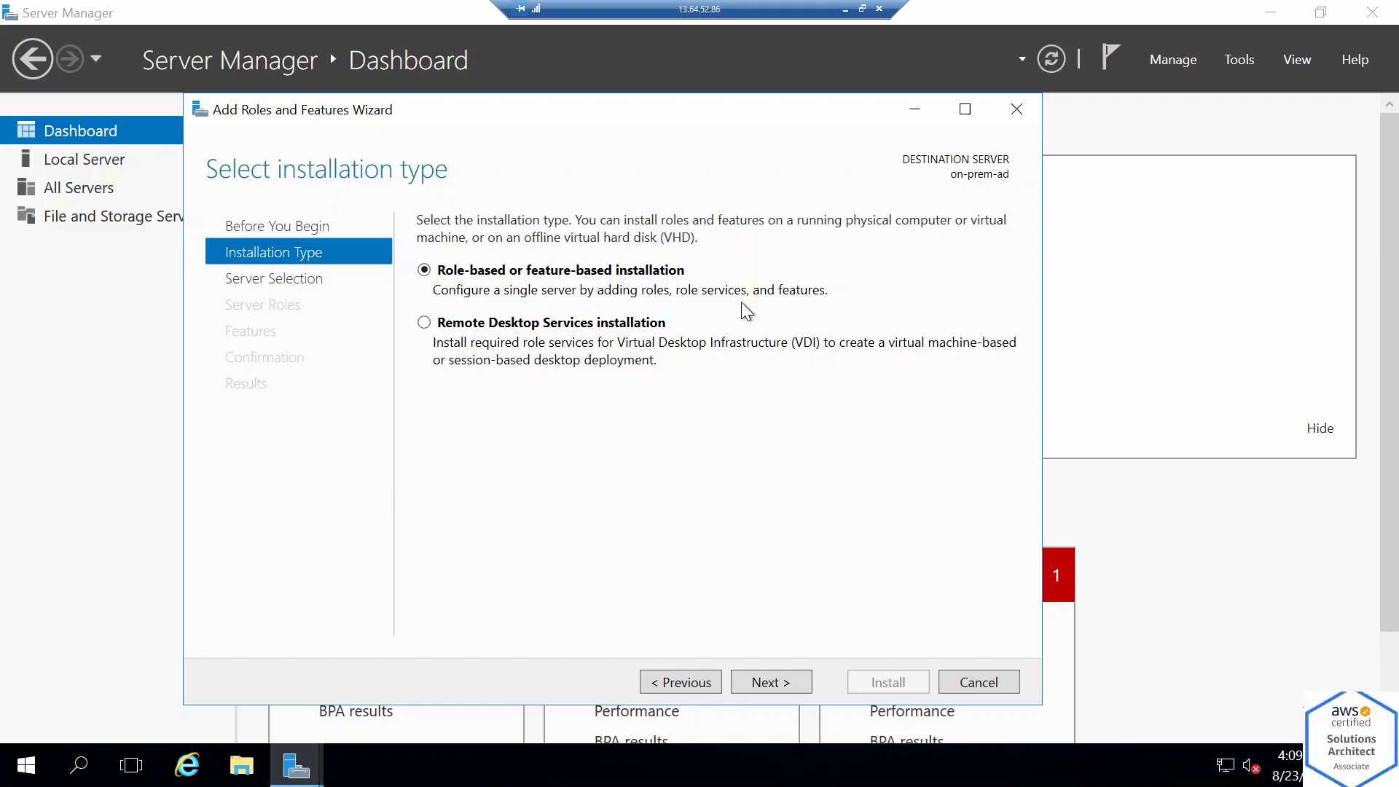
pyautogui.click(778, 683)
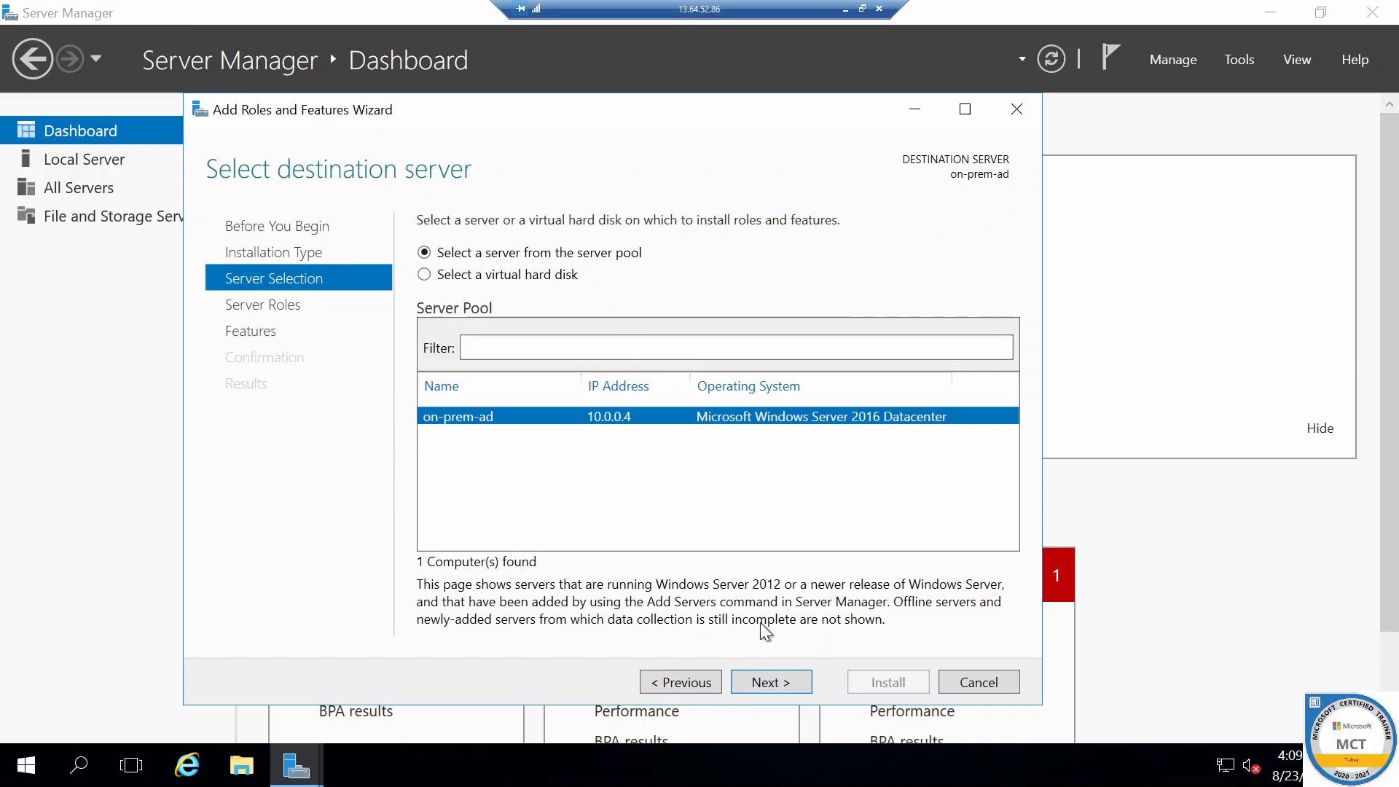
pyautogui.click(778, 683)
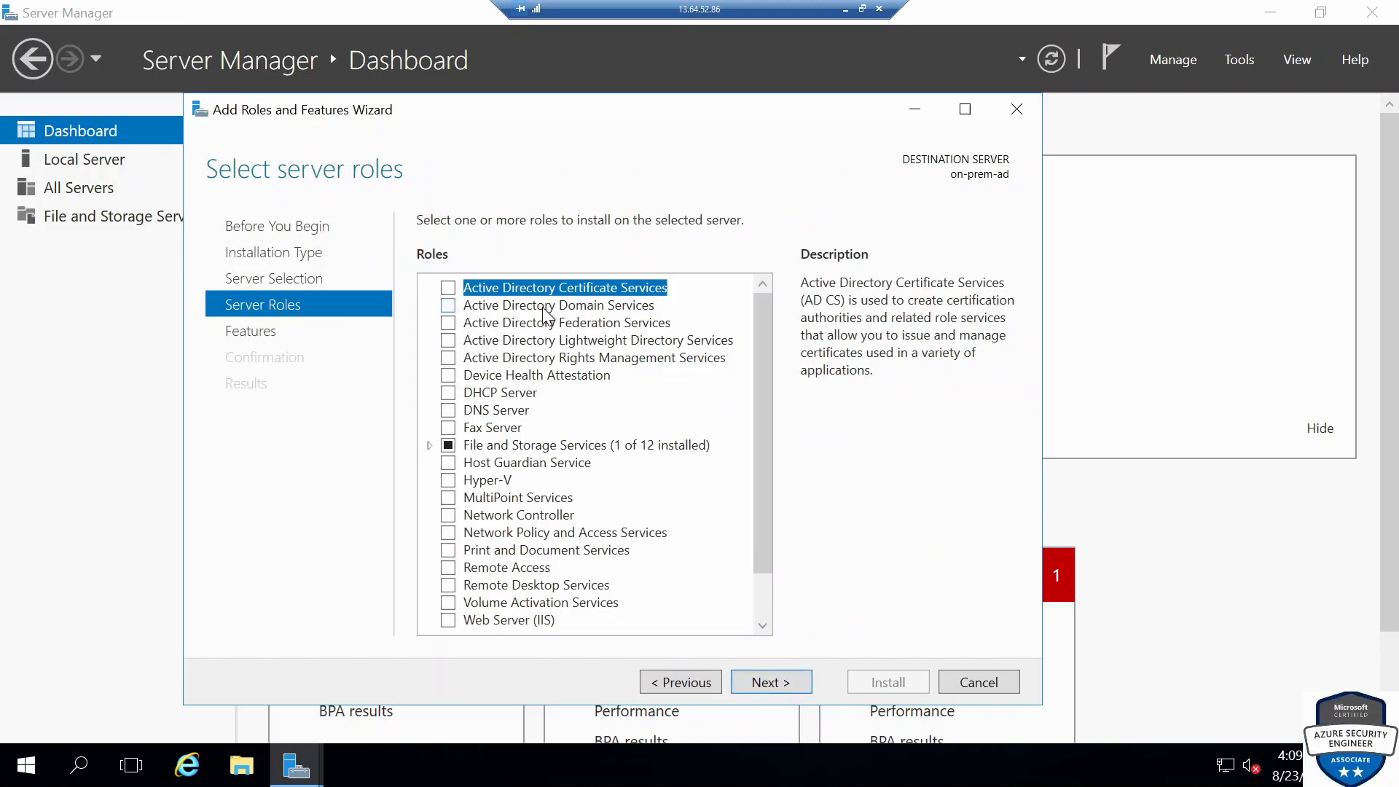
# Select the Active Directory Domain Services role with its required features, and the DNS Server role despite the validation warning
pyautogui.click(449, 307)
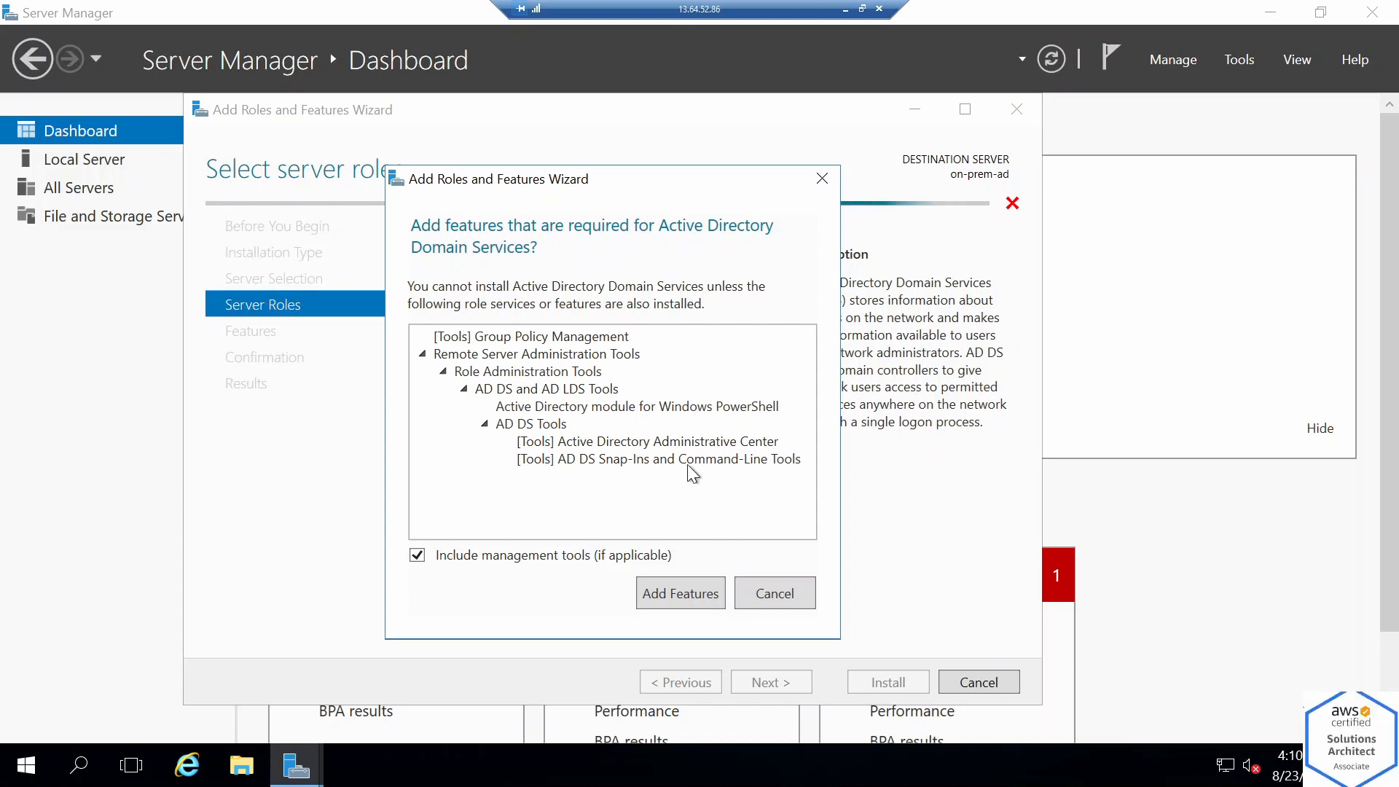
pyautogui.click(690, 596)
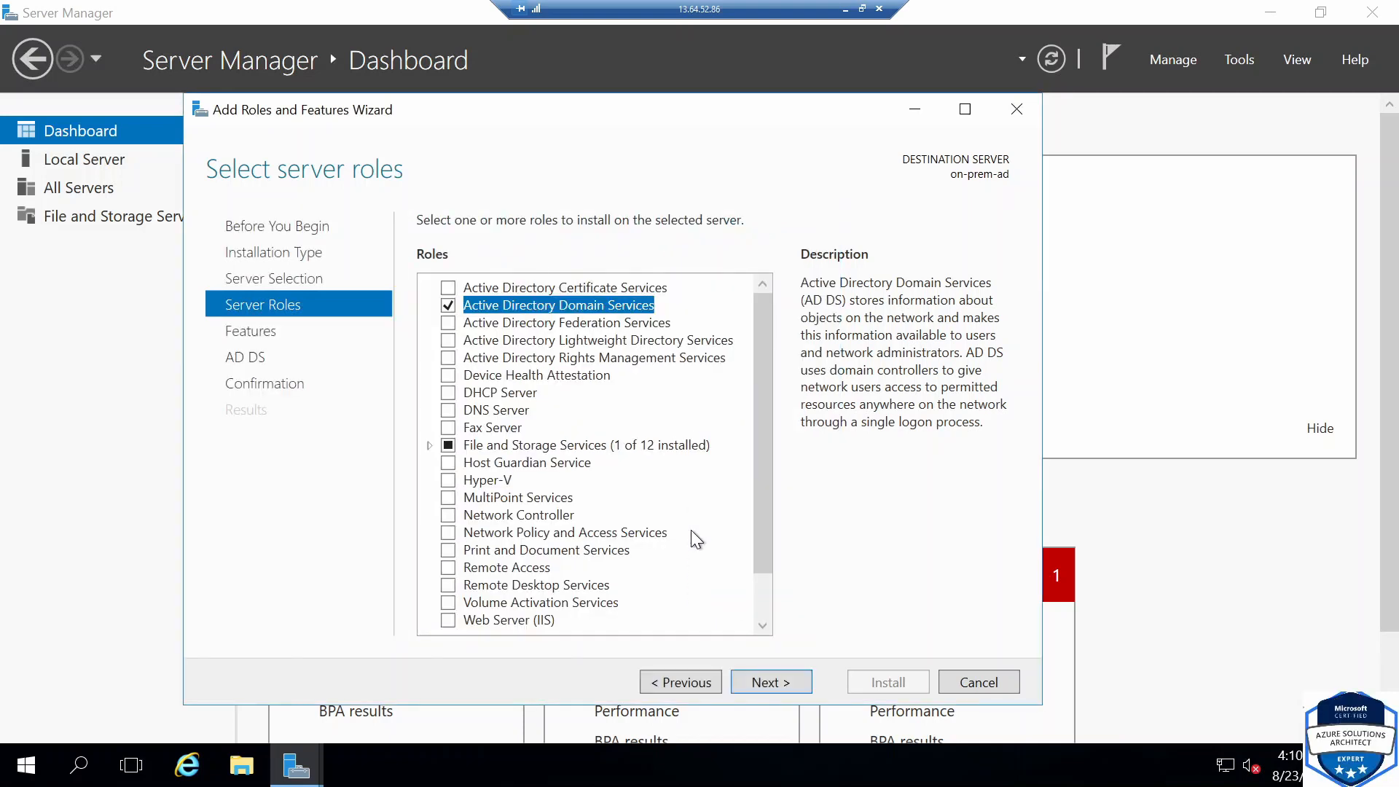
pyautogui.click(458, 412)
pyautogui.click(665, 581)
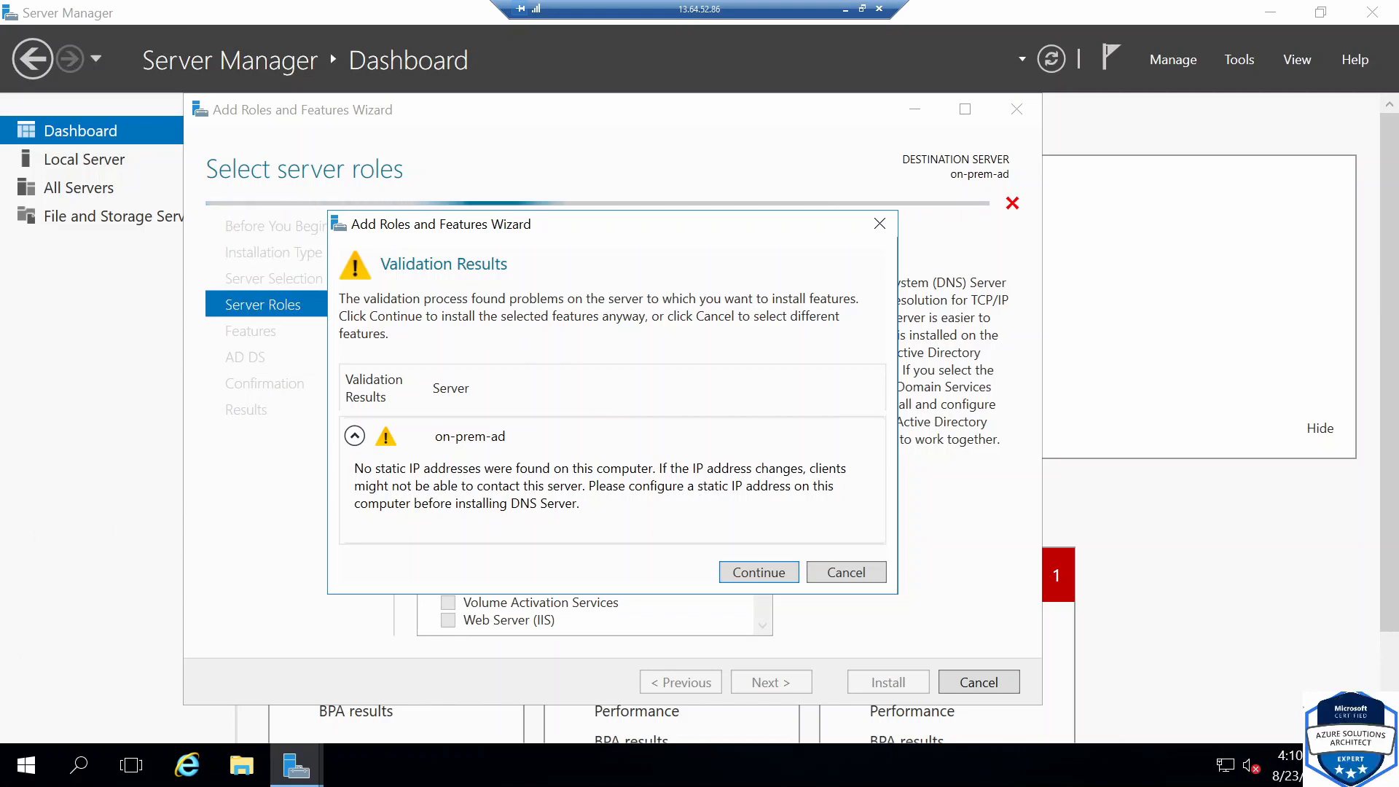
pyautogui.click(770, 577)
# Also select the Web Server (IIS) and Remote Desktop Services roles, then continue to the features page
pyautogui.scroll(-1, 727, 602)
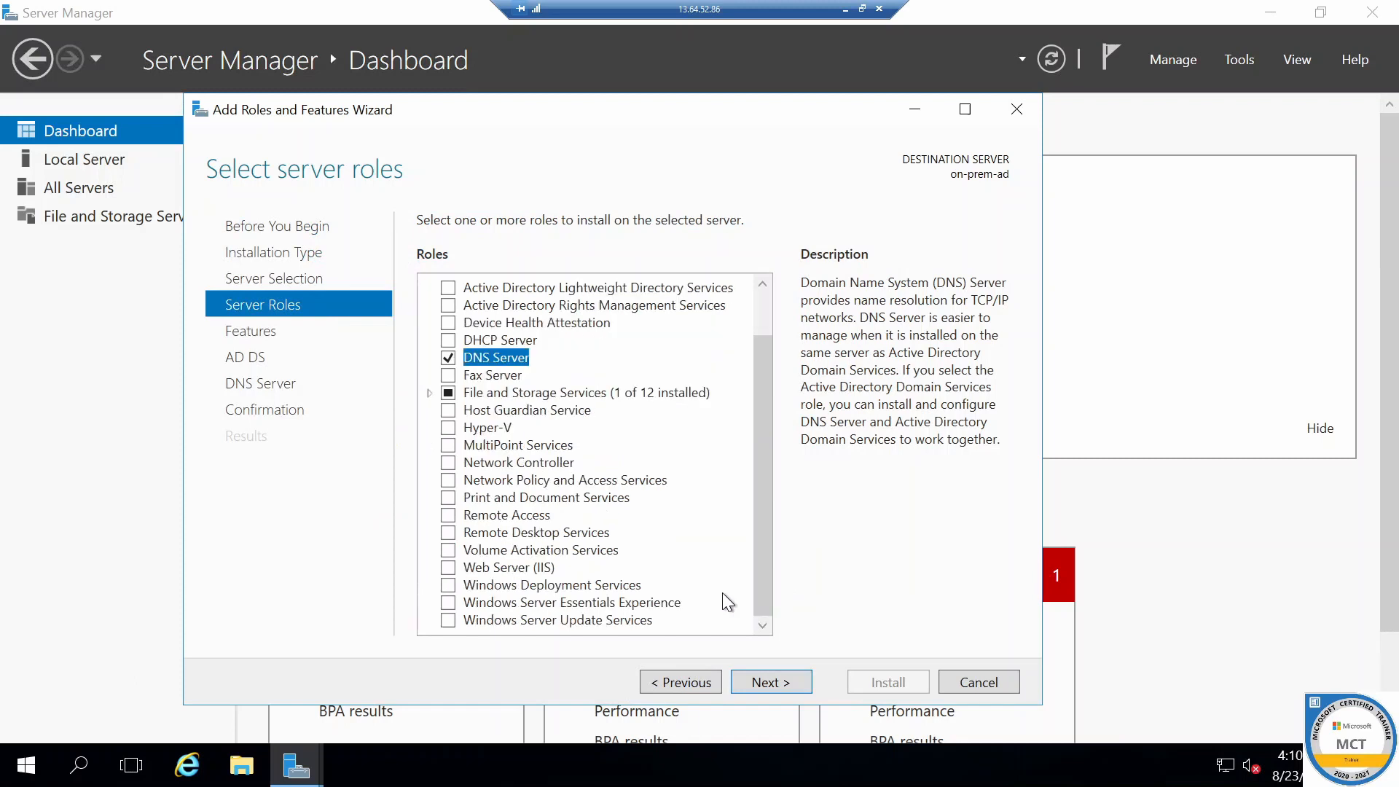
pyautogui.click(453, 570)
pyautogui.click(641, 582)
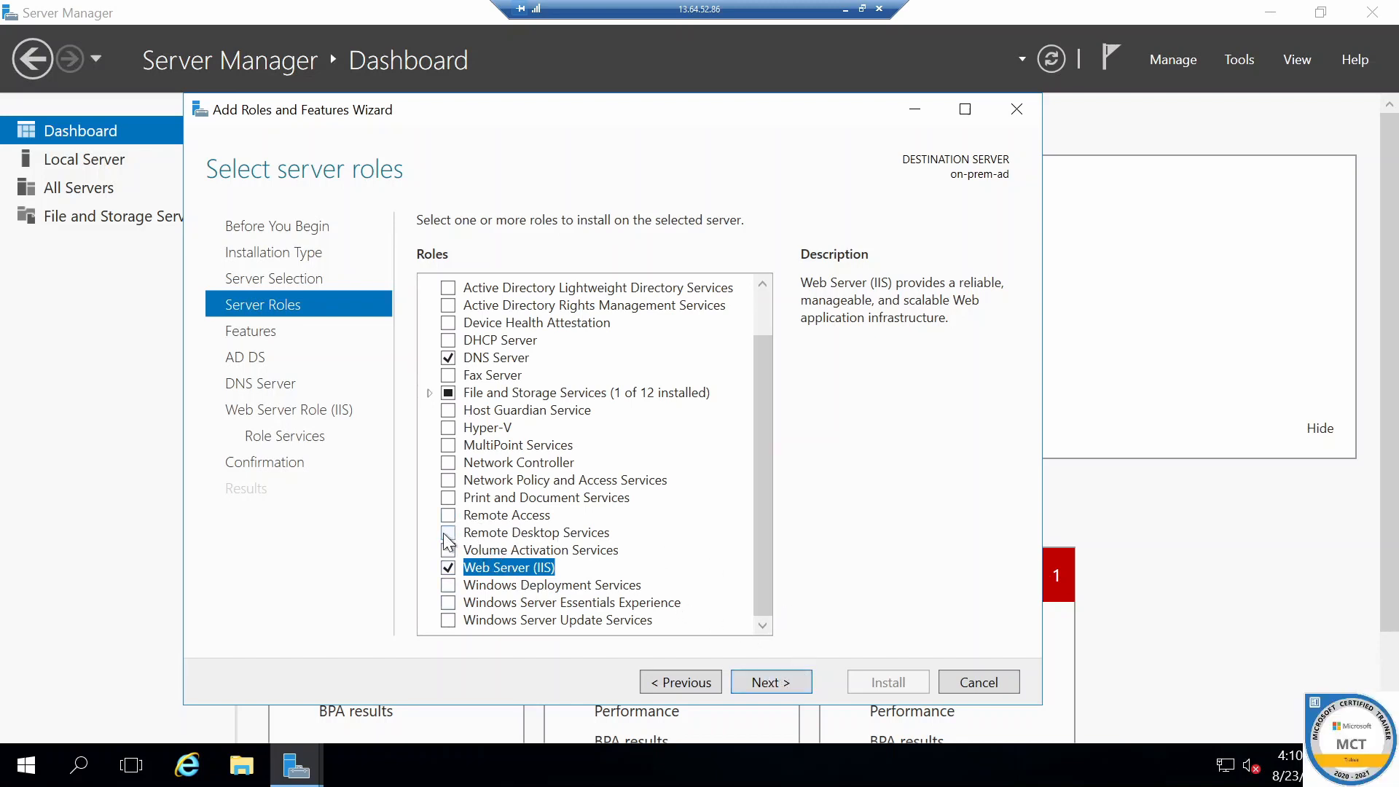
pyautogui.click(508, 532)
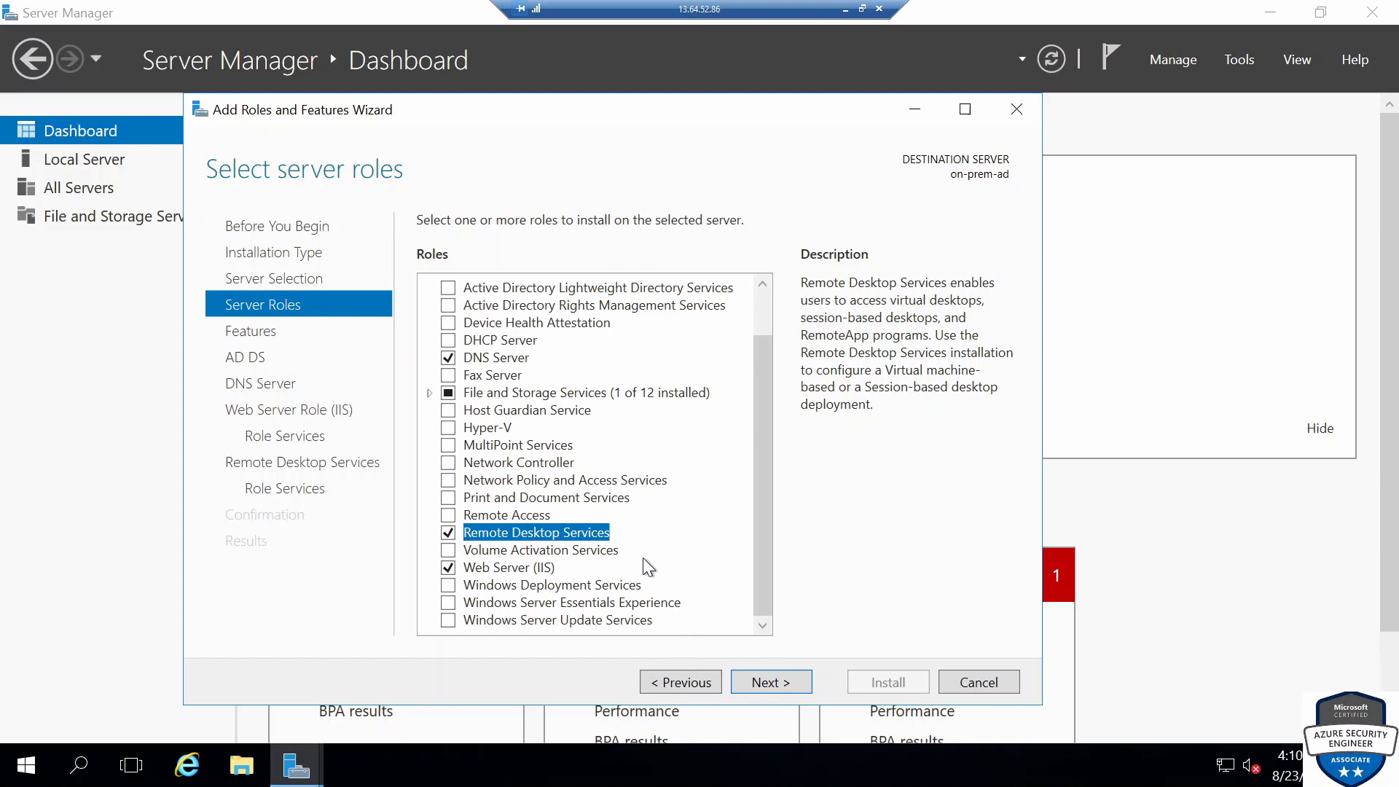
pyautogui.scroll(1, 642, 567)
pyautogui.scroll(-1, 656, 562)
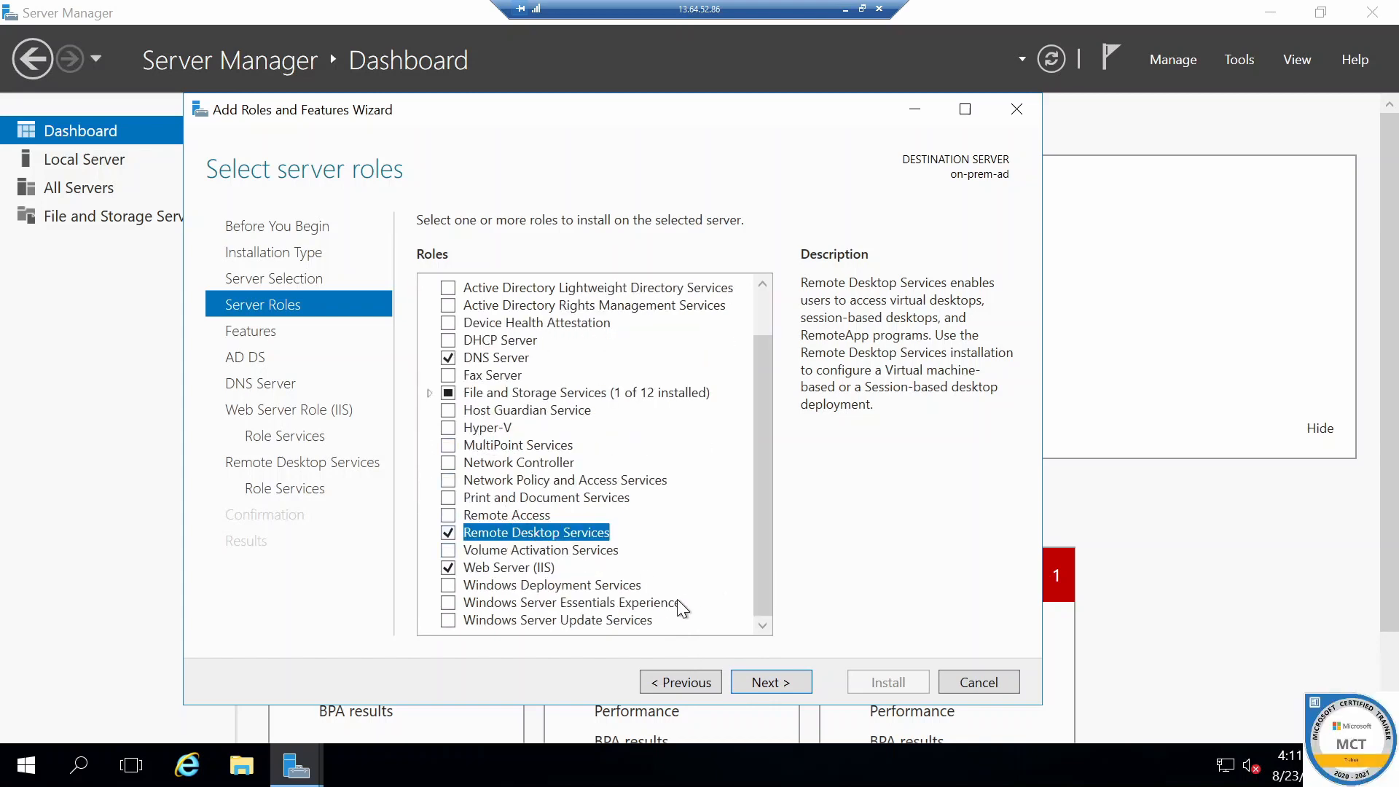
pyautogui.click(748, 677)
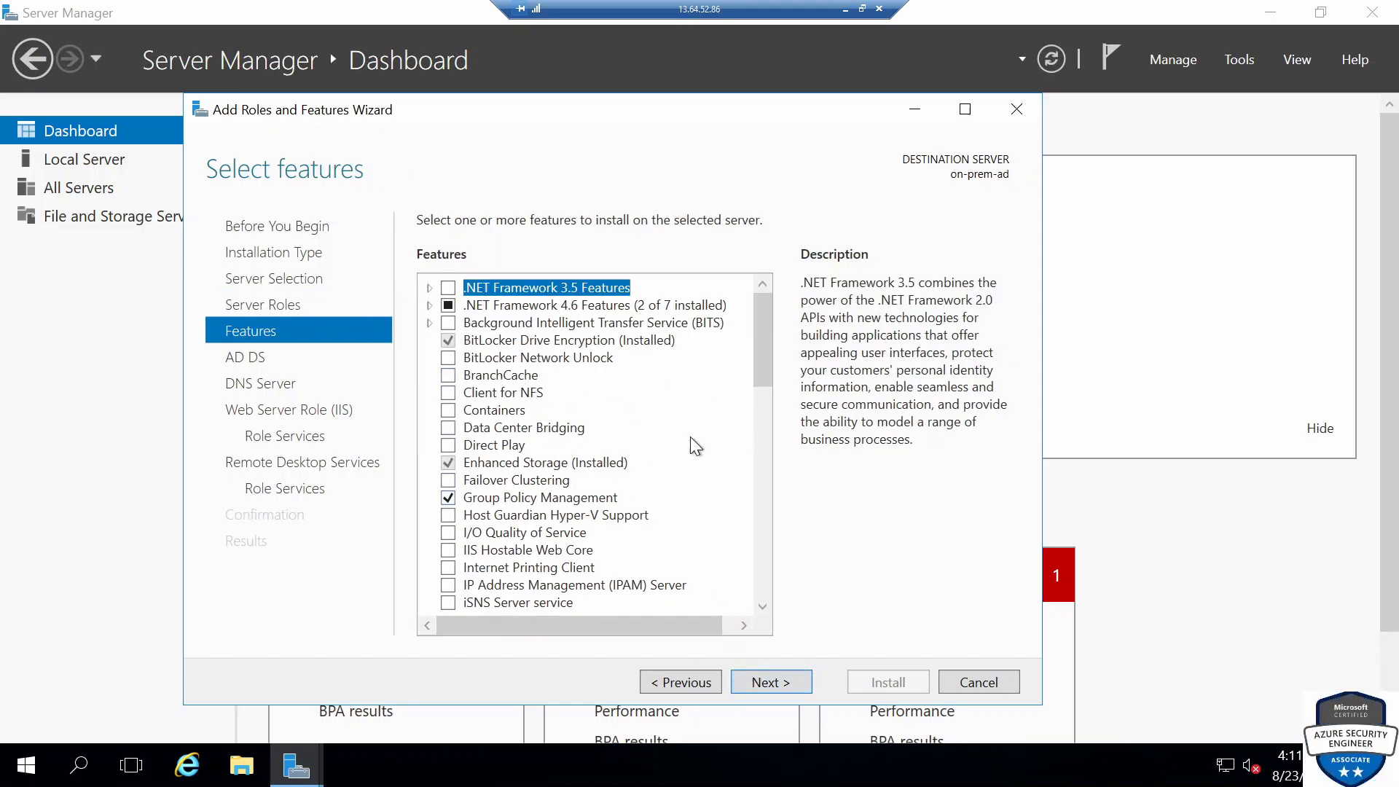
# Keep the default features and IIS role services, advancing through the AD DS, DNS and Remote Desktop pages
pyautogui.moveTo(758, 352); pyautogui.dragTo(768, 586)
pyautogui.click(768, 689)
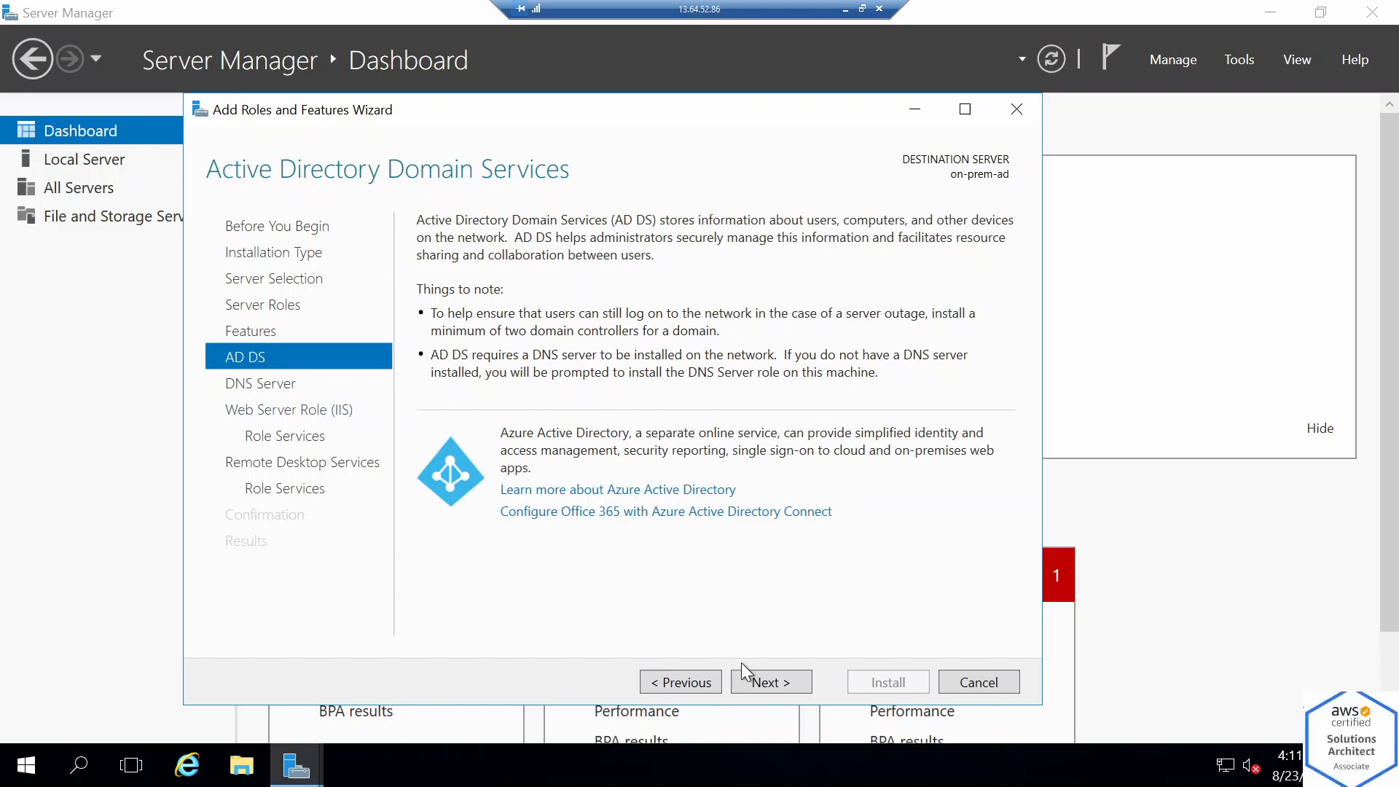
pyautogui.click(753, 676)
pyautogui.click(759, 679)
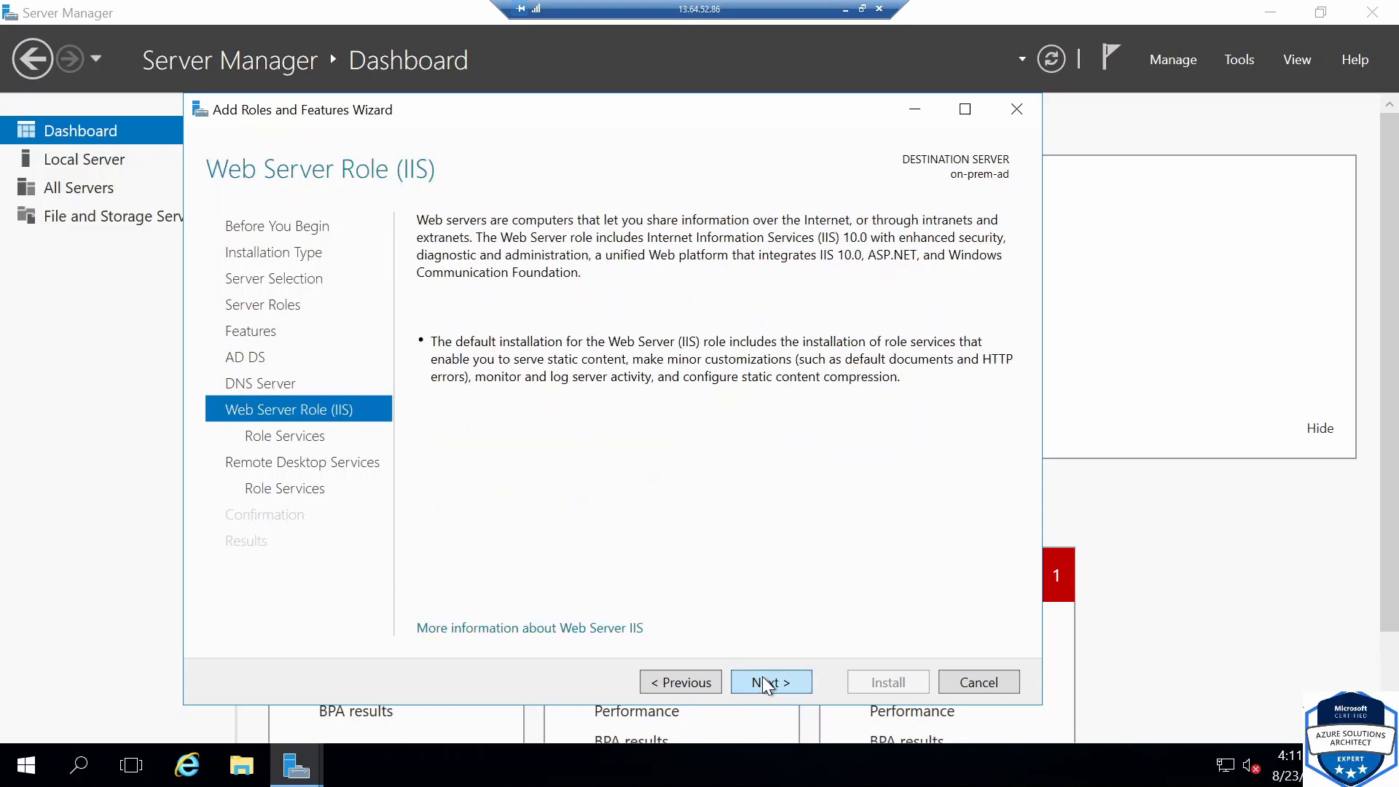
pyautogui.click(767, 683)
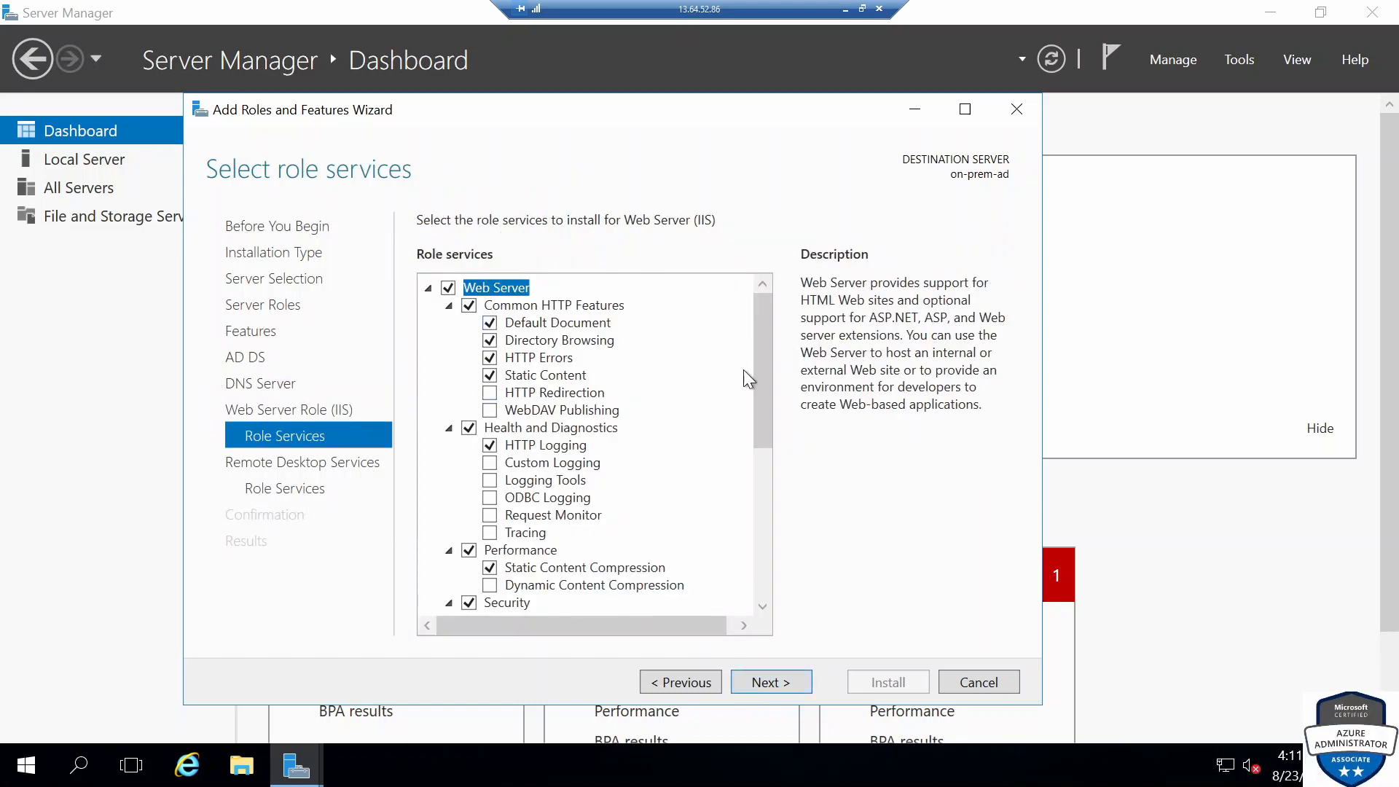
pyautogui.scroll(-5, 743, 369)
pyautogui.click(801, 680)
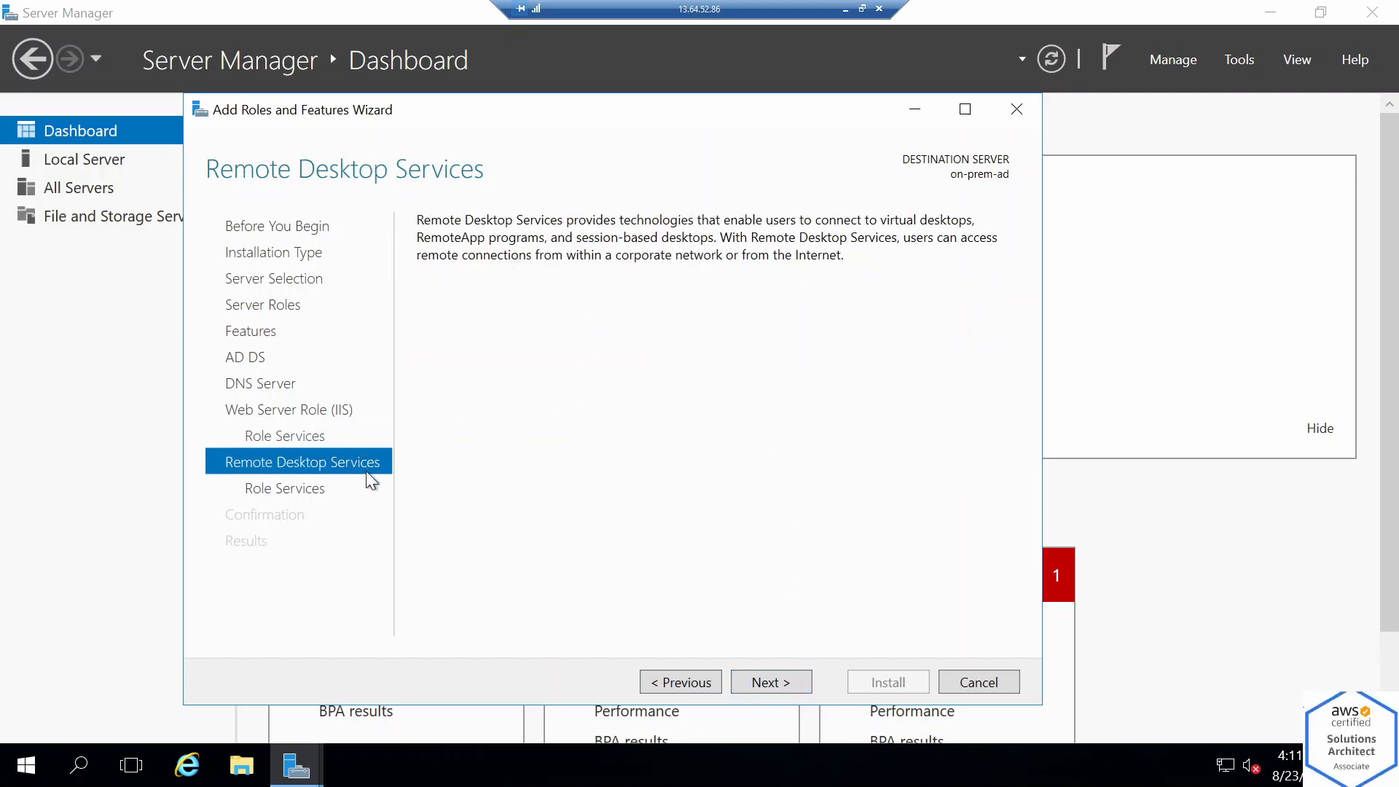
pyautogui.click(774, 682)
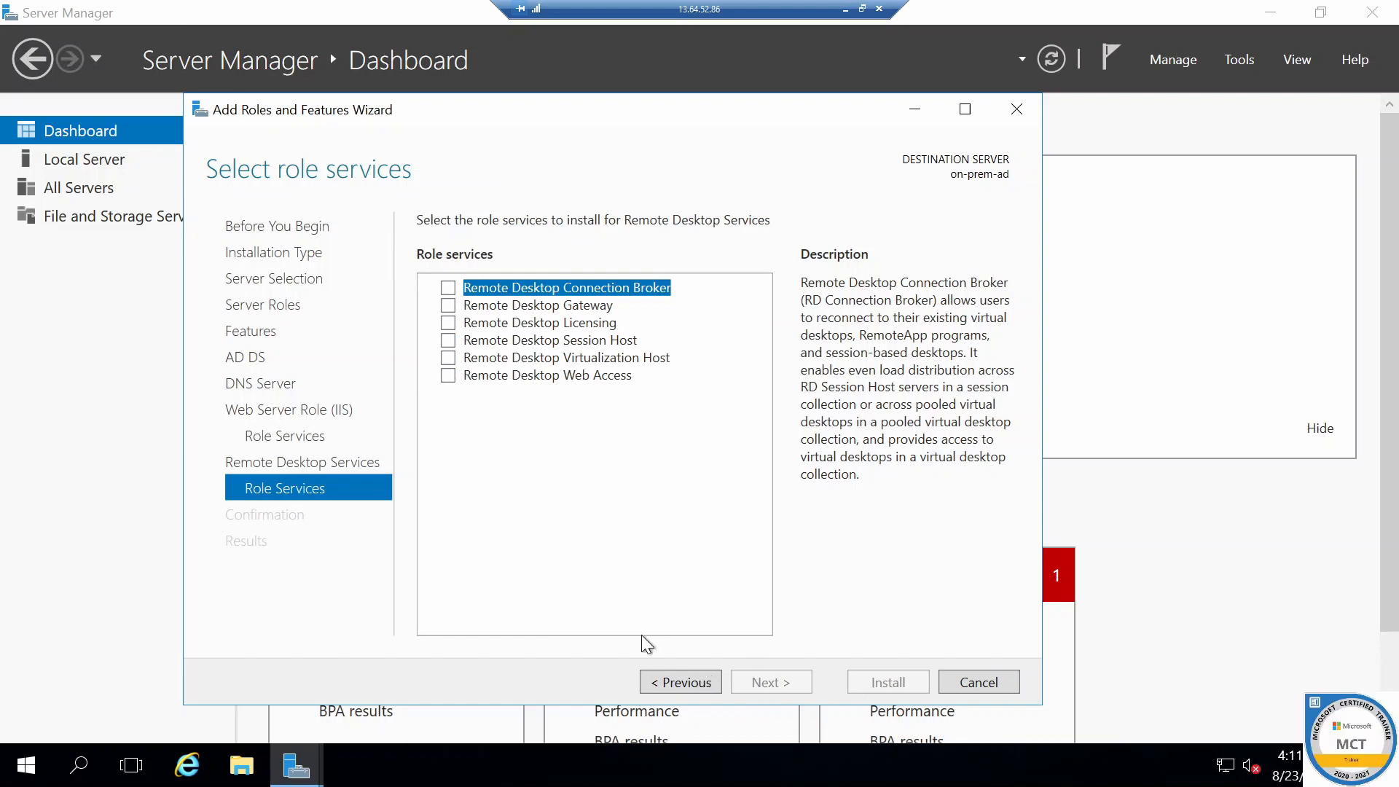
# Select Remote Desktop Connection Broker, Session Host and Web Access role services, adding their required features
pyautogui.click(449, 289)
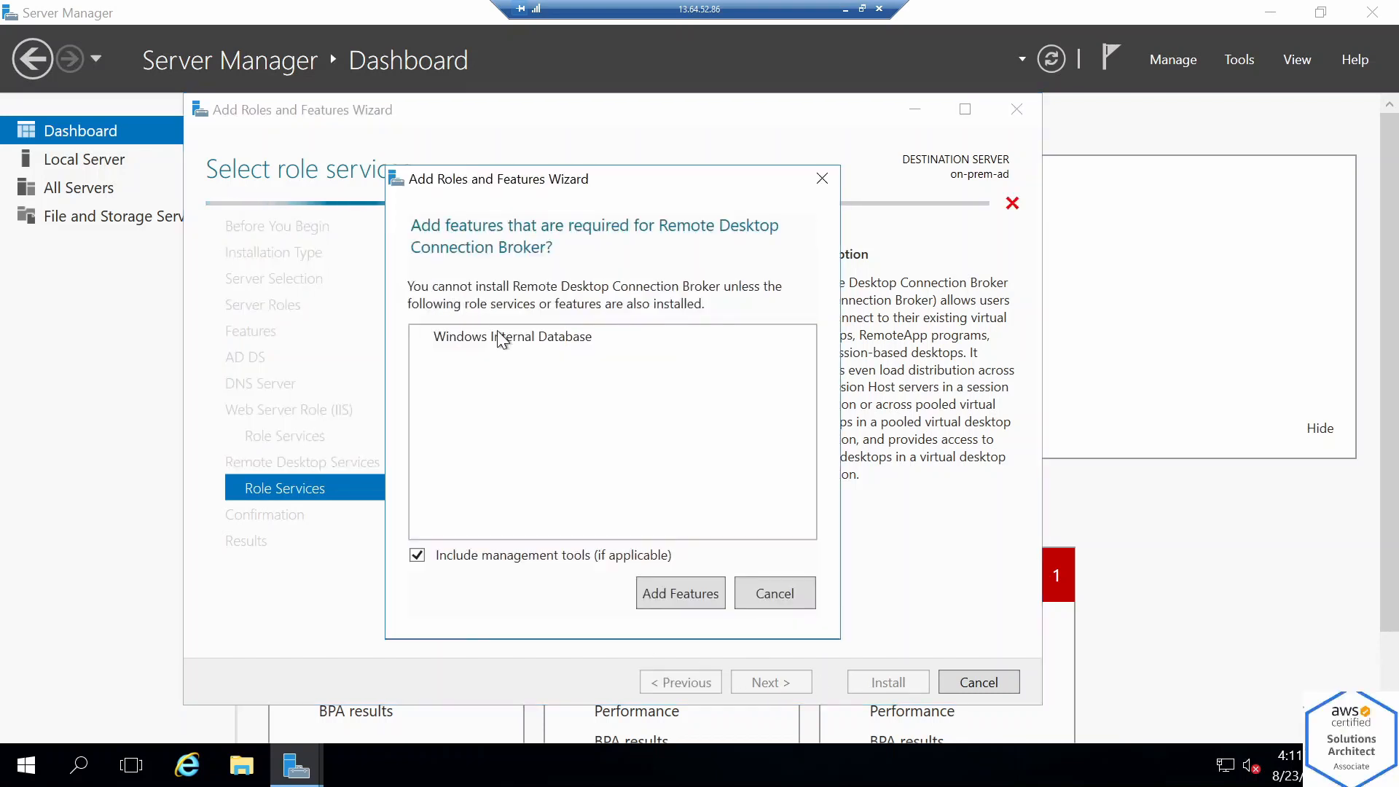
pyautogui.click(663, 595)
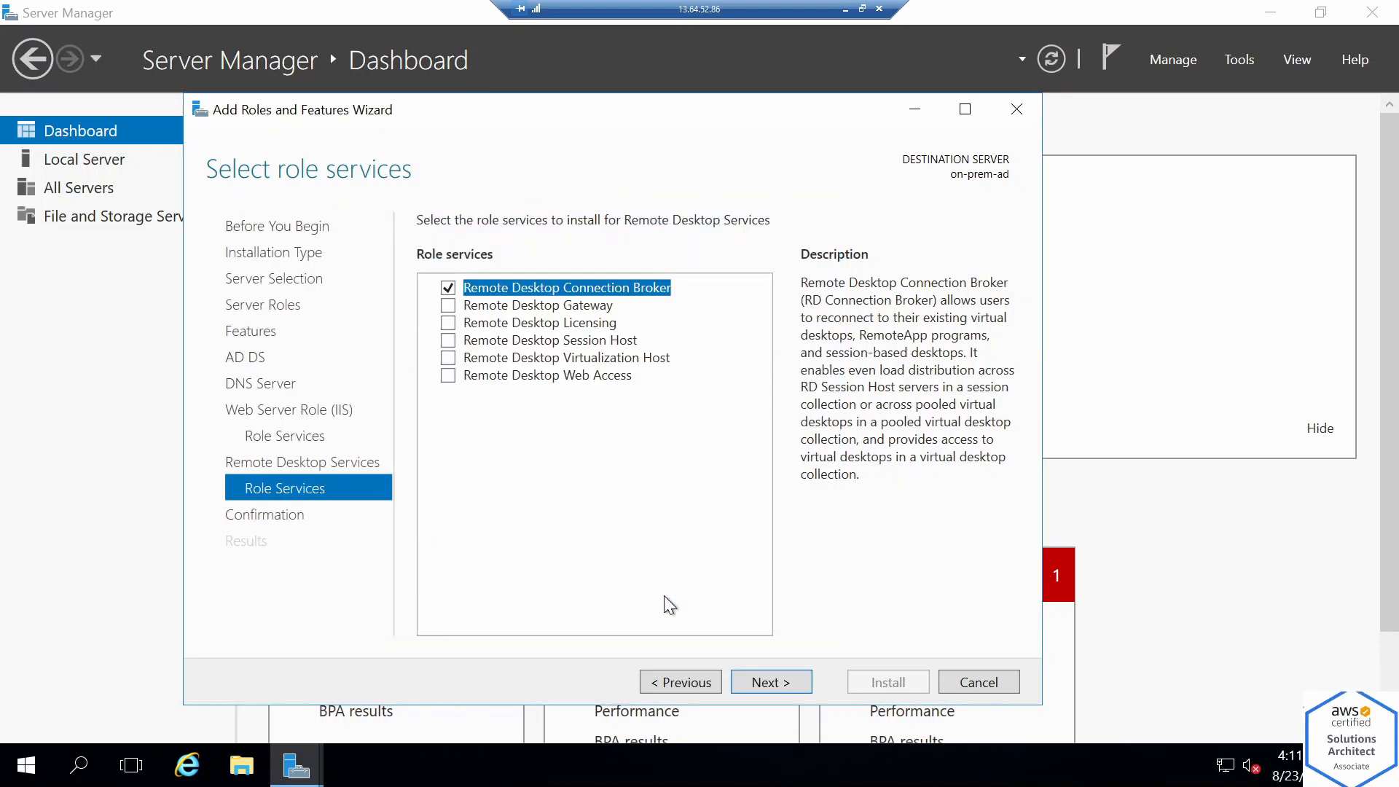
pyautogui.click(449, 343)
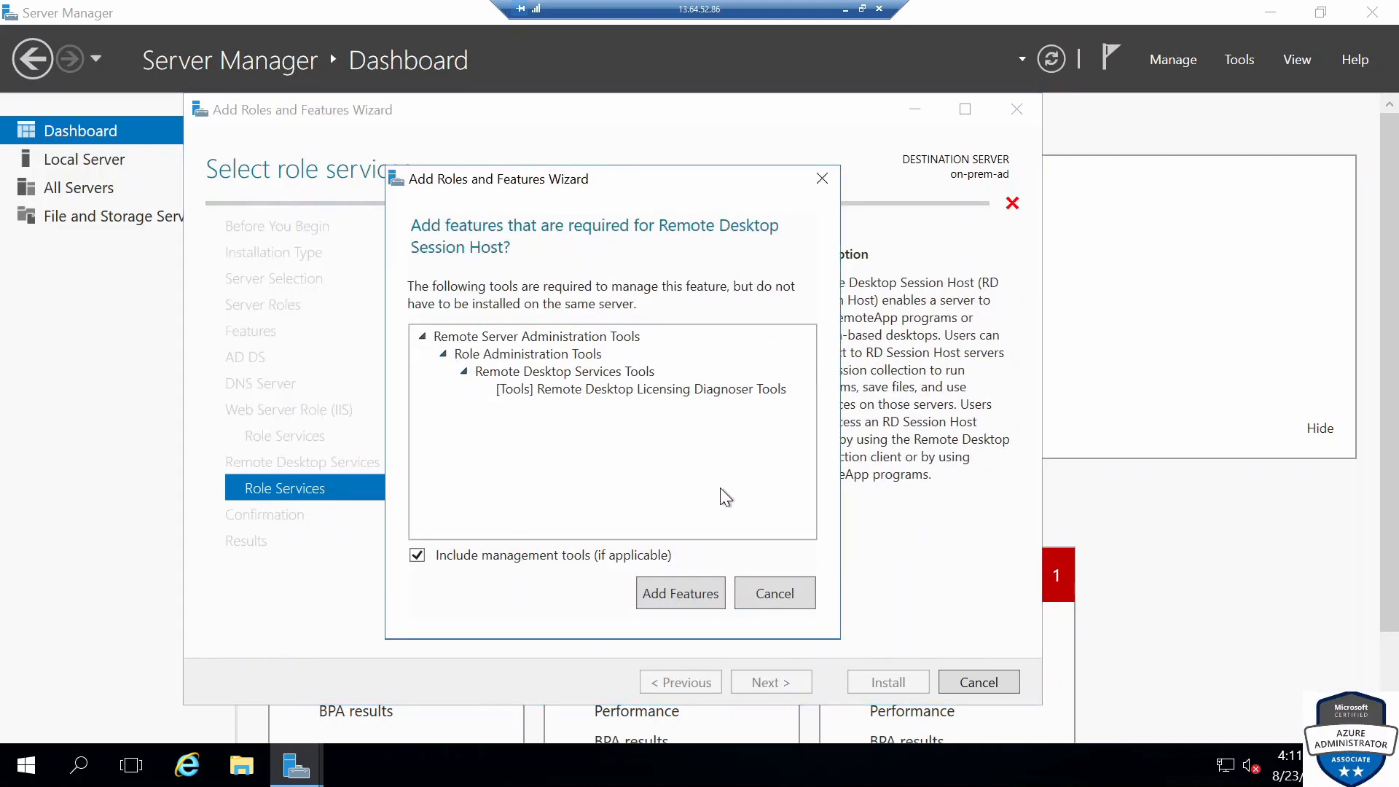
pyautogui.click(688, 592)
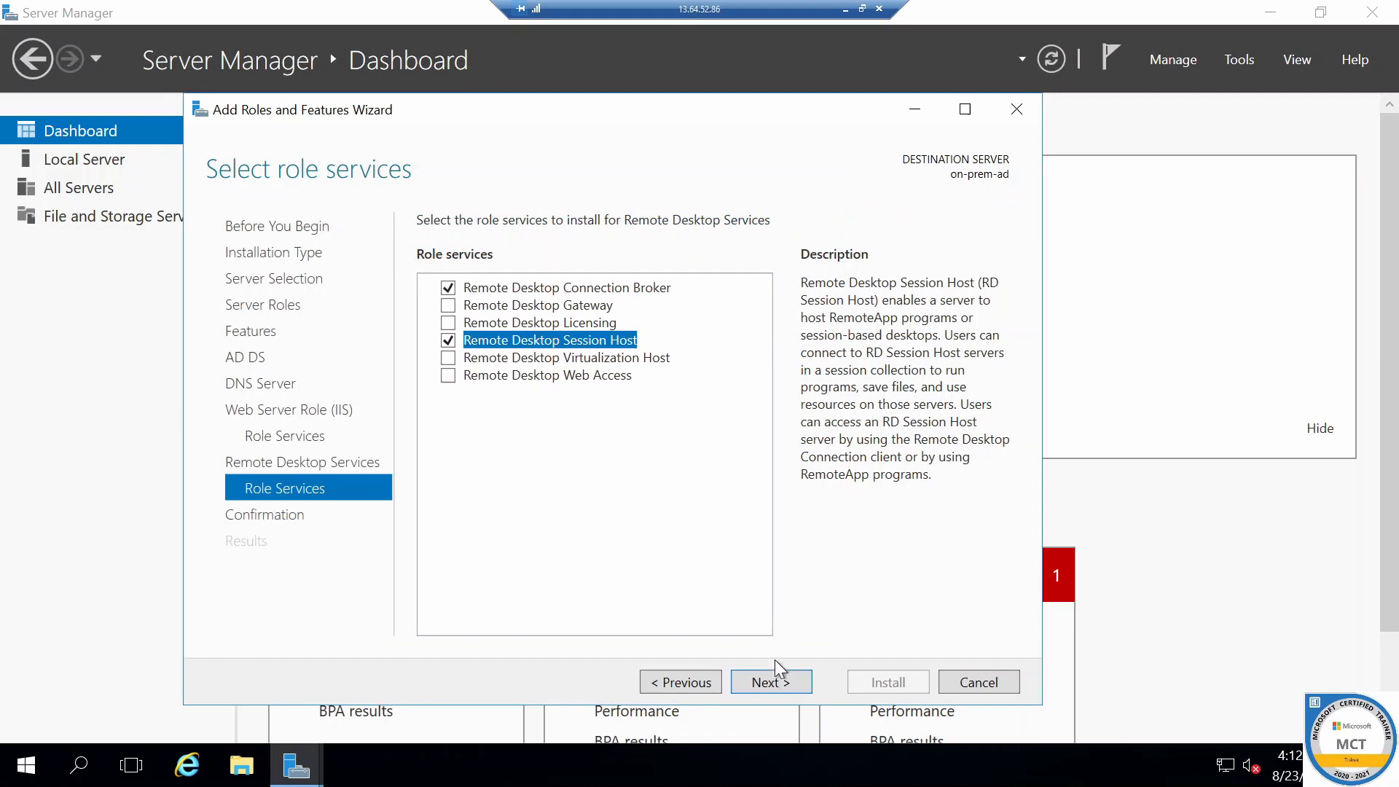
pyautogui.click(450, 376)
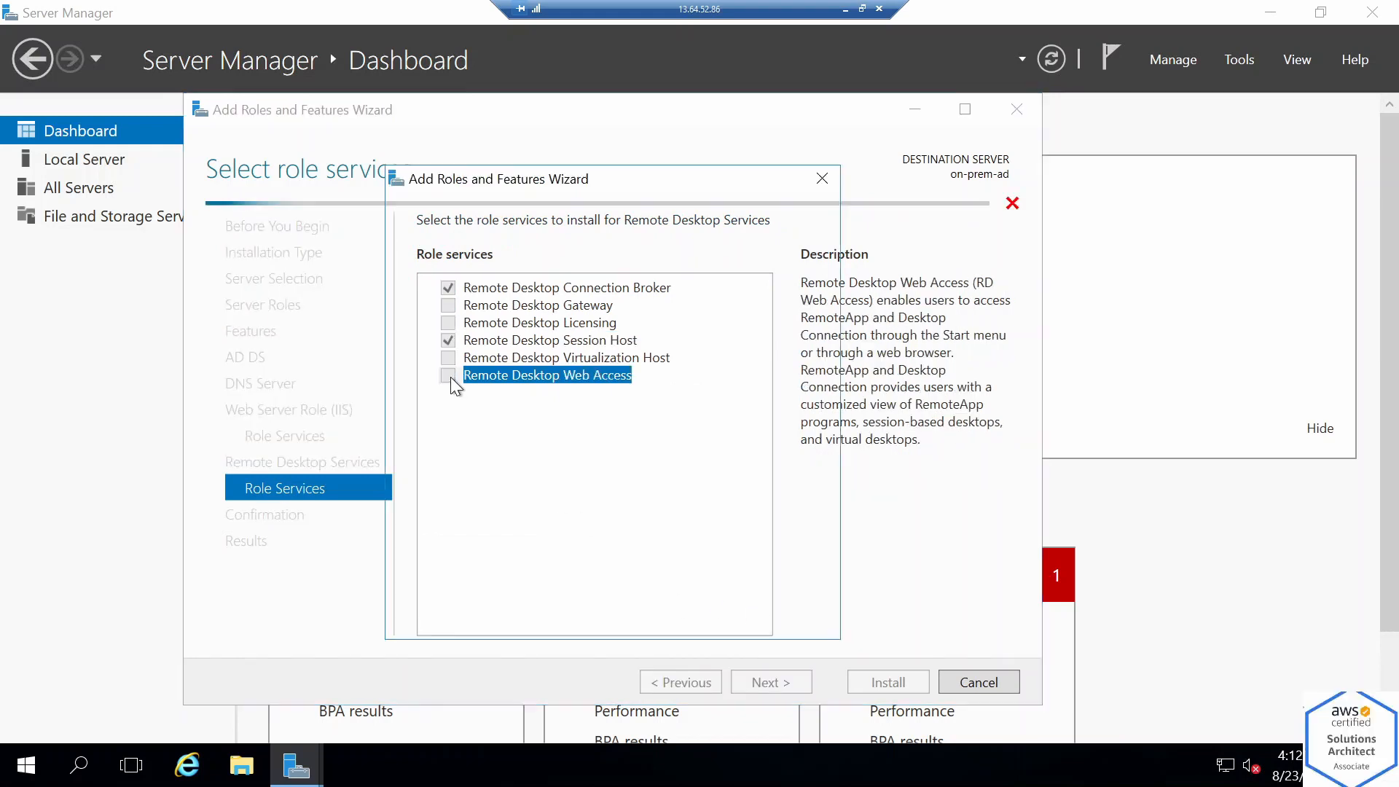
pyautogui.click(670, 591)
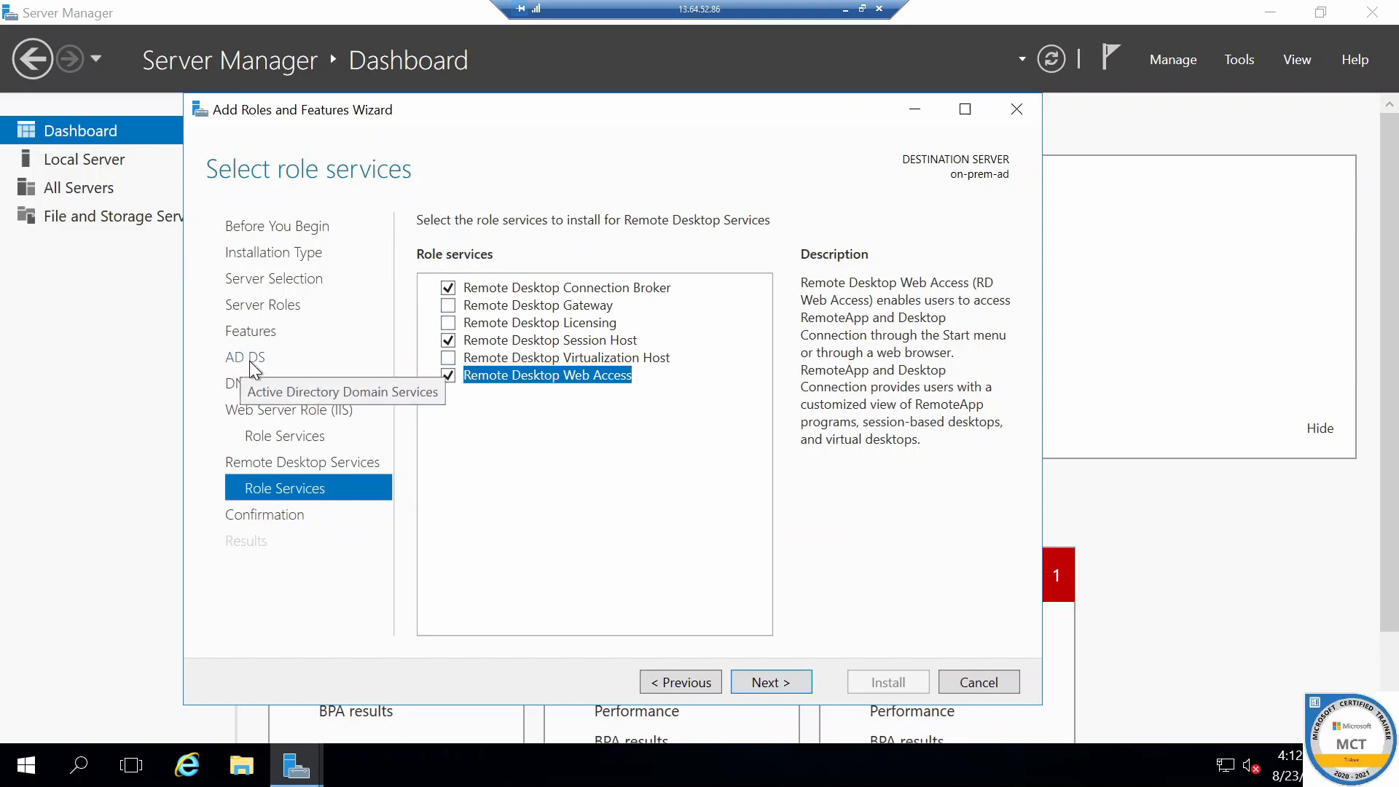
# Proceed to confirmation and enable restarting the destination server automatically if required
pyautogui.click(784, 680)
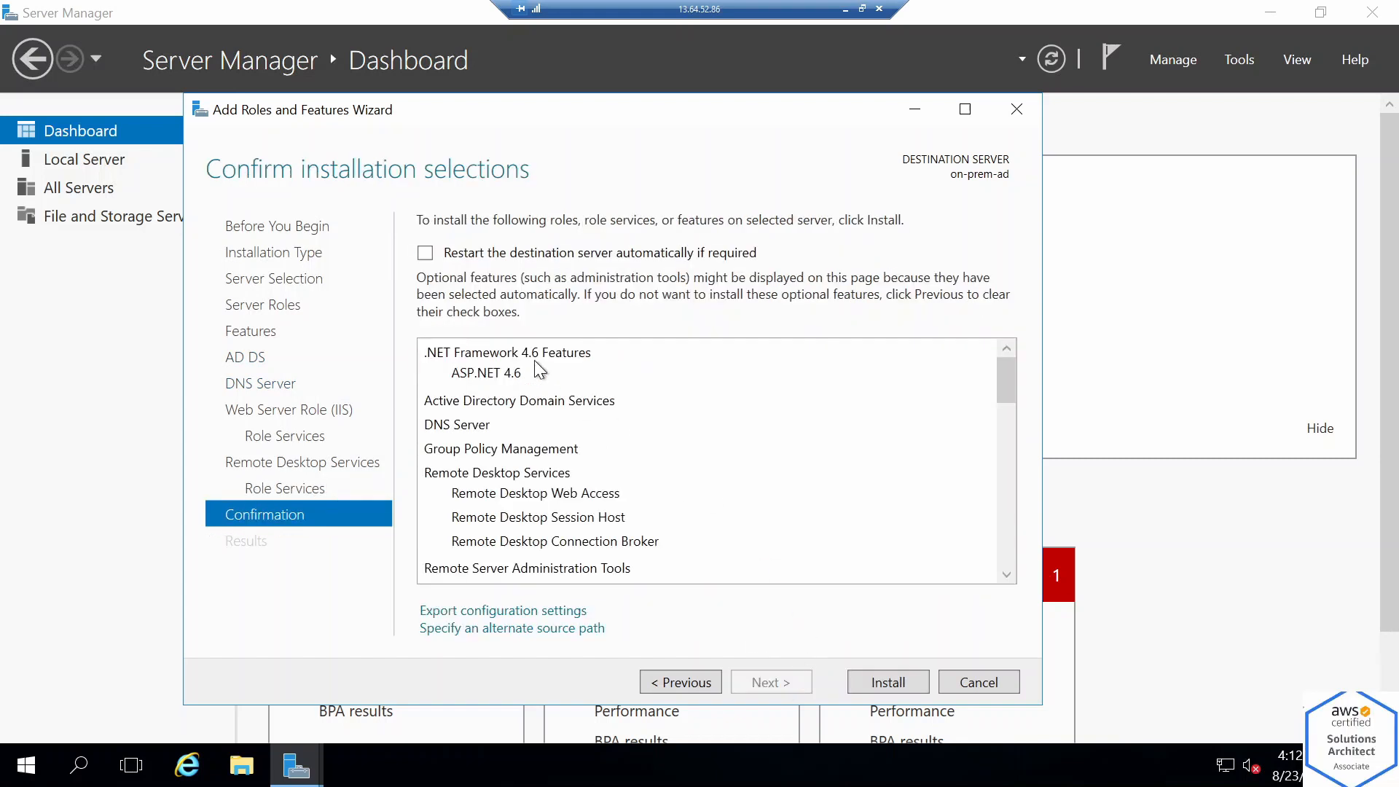
pyautogui.click(430, 252)
pyautogui.click(765, 459)
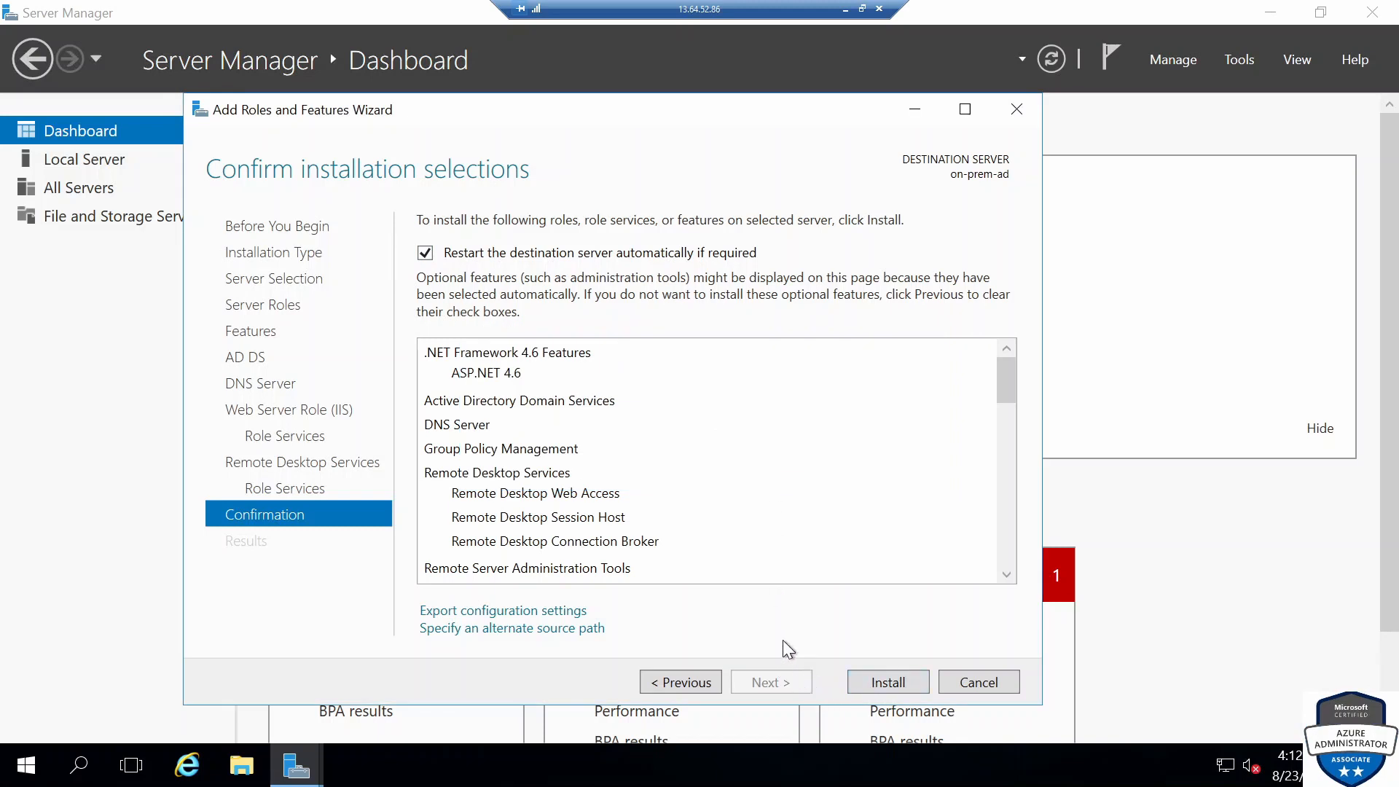
# Install the selected roles and features on the server
pyautogui.click(879, 682)
pyautogui.scroll(-8, 729, 510)
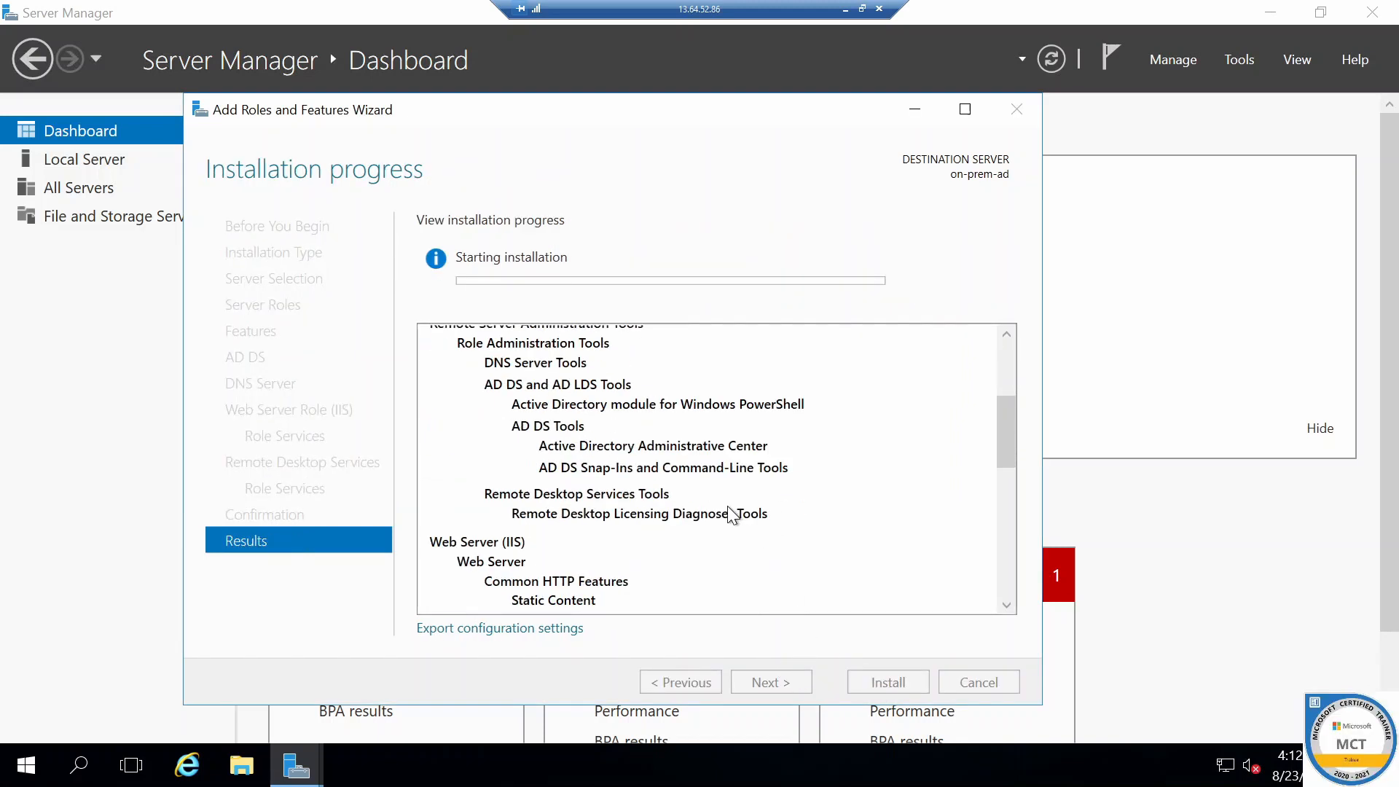
pyautogui.scroll(-4, 735, 514)
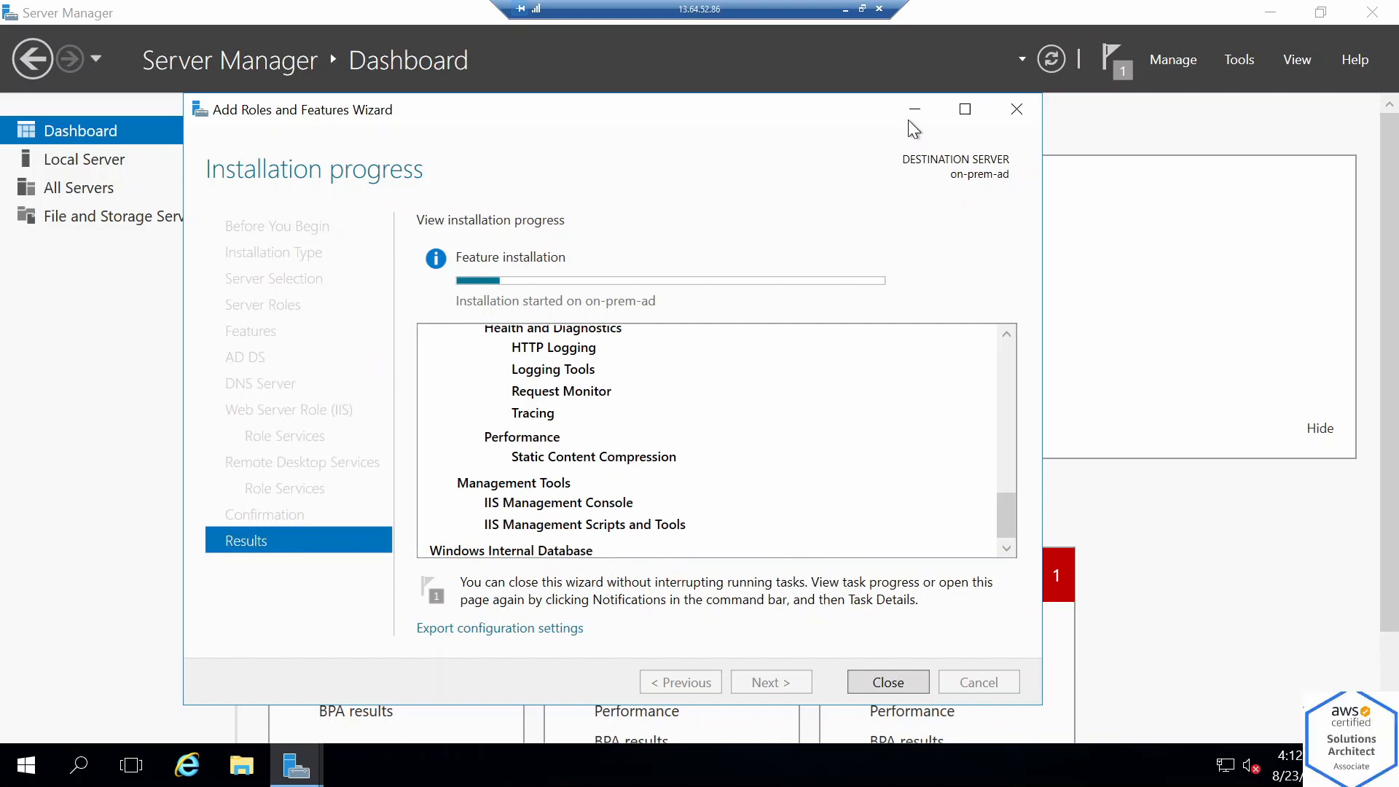
pyautogui.click(845, 9)
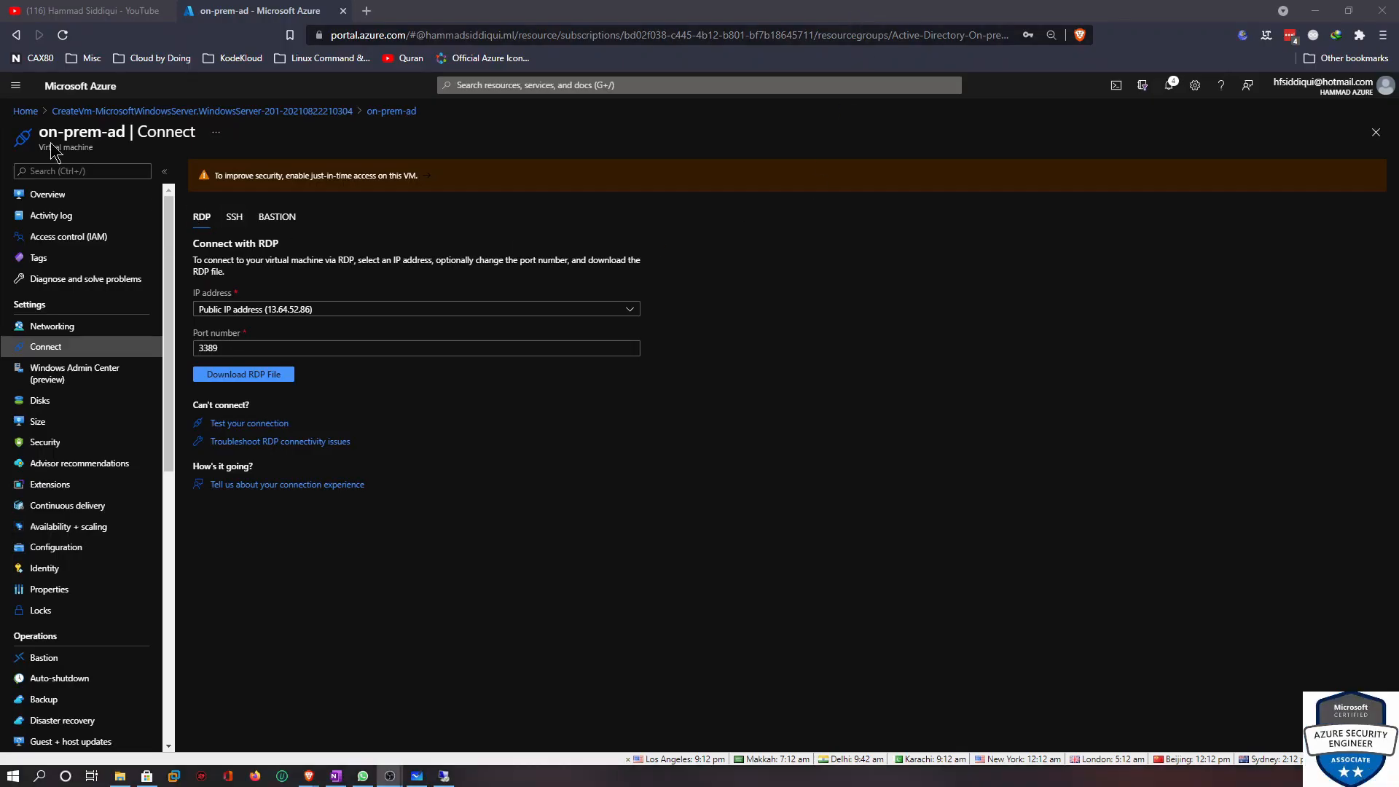
# Open Azure Active Directory in the portal and review the tenant's primary domain name
pyautogui.click(24, 112)
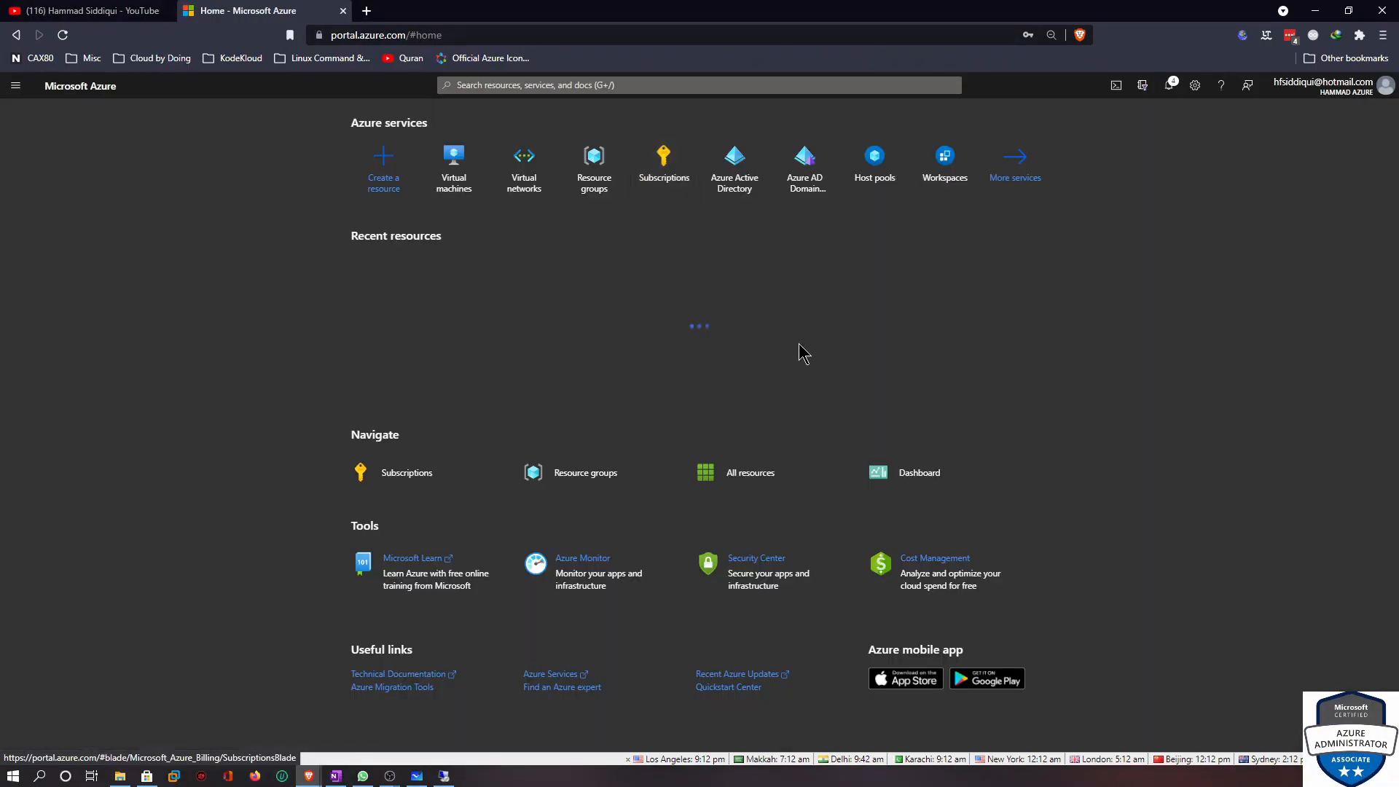
pyautogui.click(732, 158)
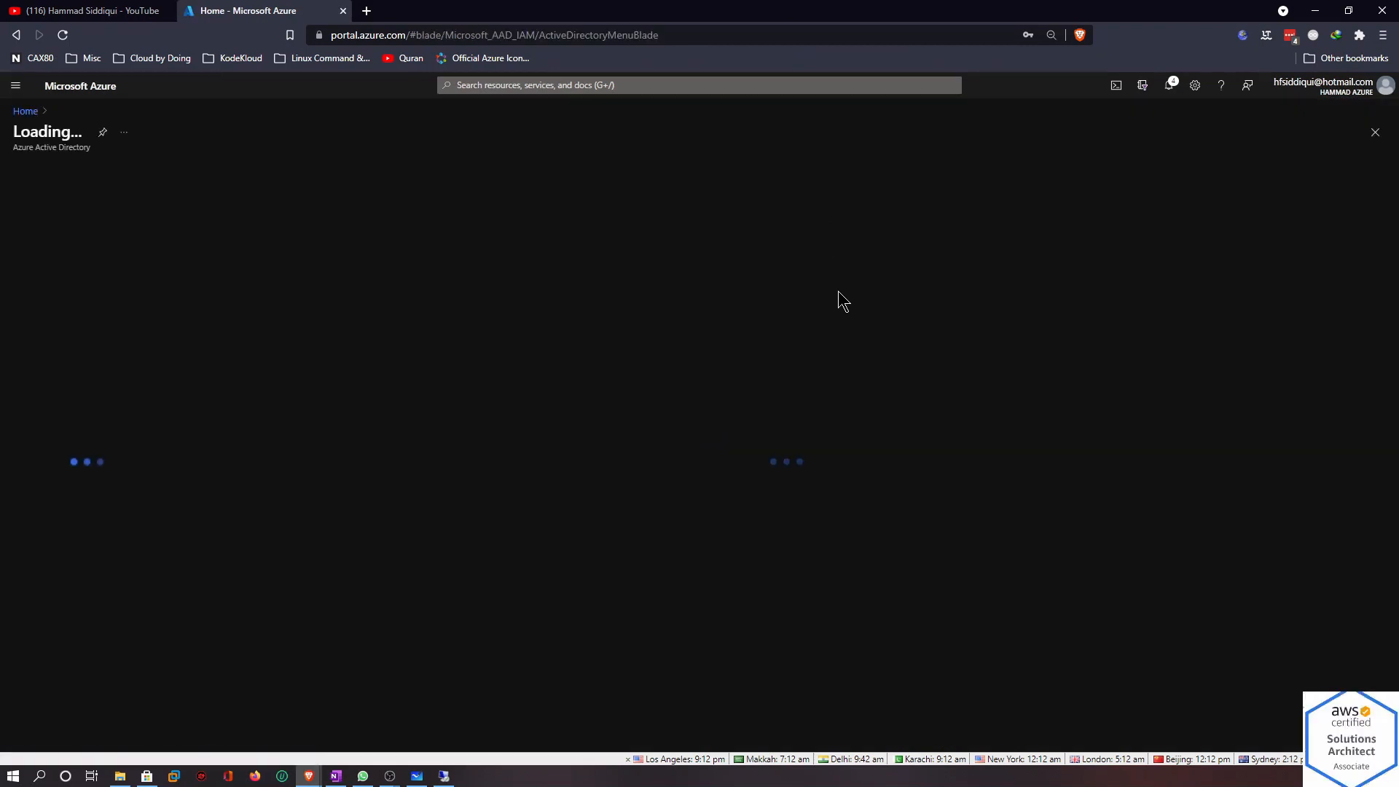
pyautogui.hotkey('ctrl', '0')
pyautogui.hotkey('ctrl', '+')
pyautogui.hotkey('ctrl', '+')
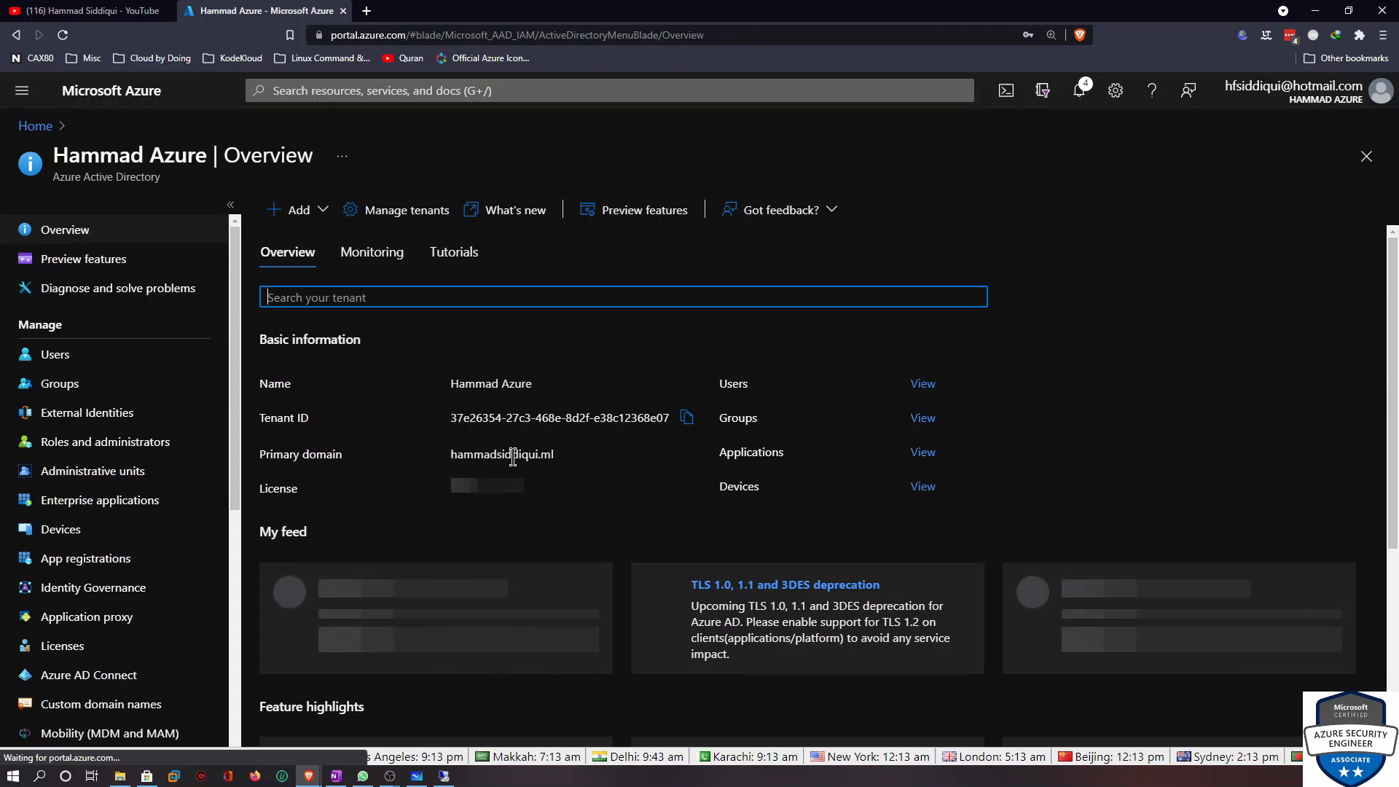
pyautogui.moveTo(551, 454); pyautogui.dragTo(458, 456)
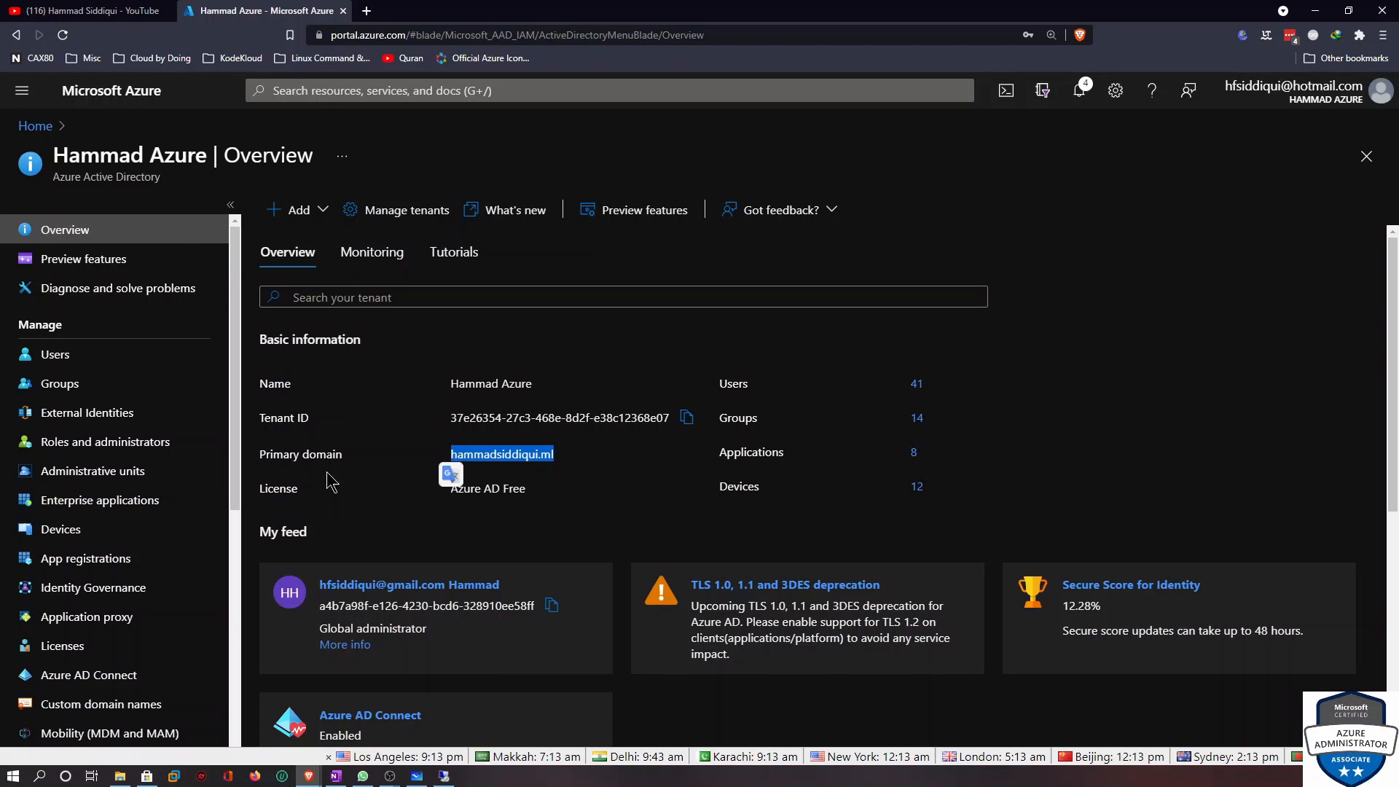
pyautogui.scroll(-5, 550, 472)
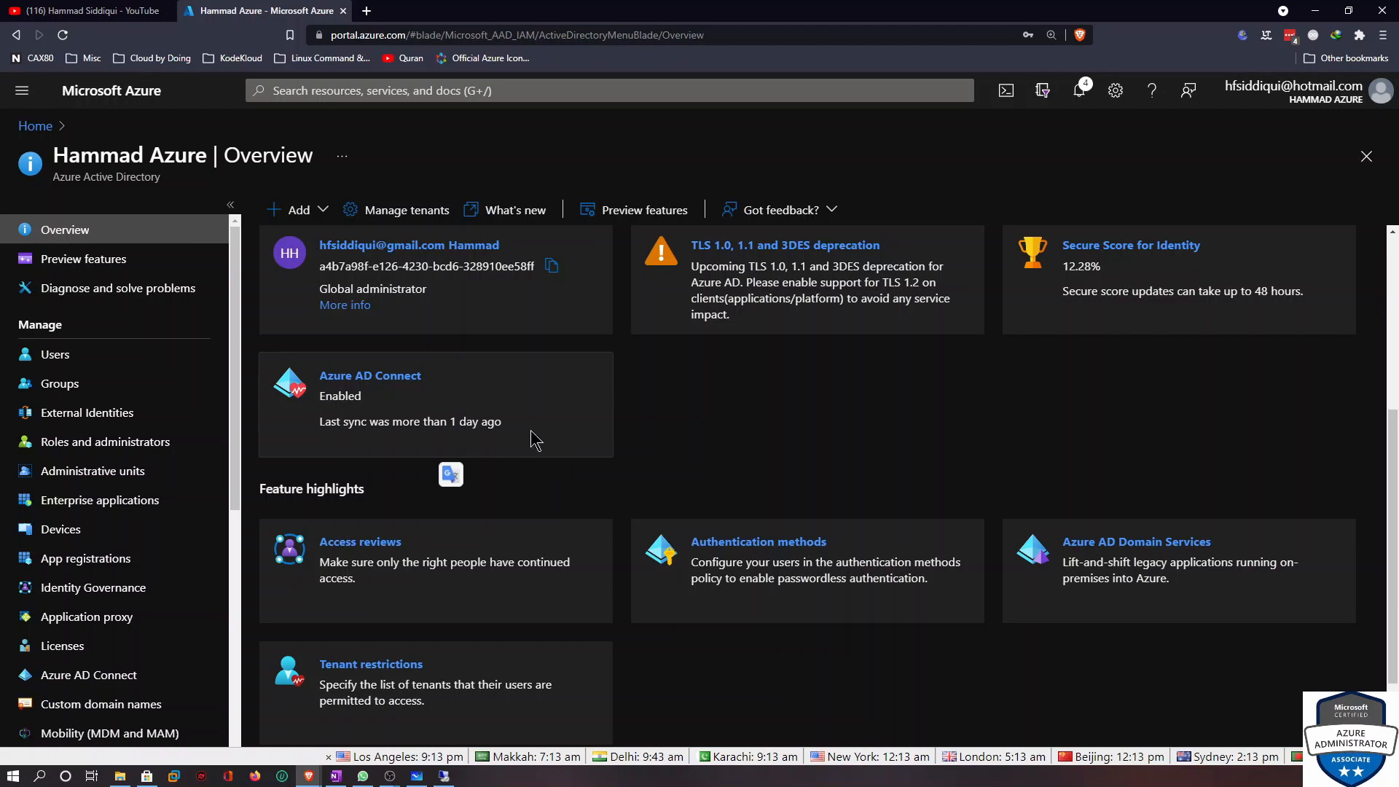
pyautogui.scroll(5, 502, 419)
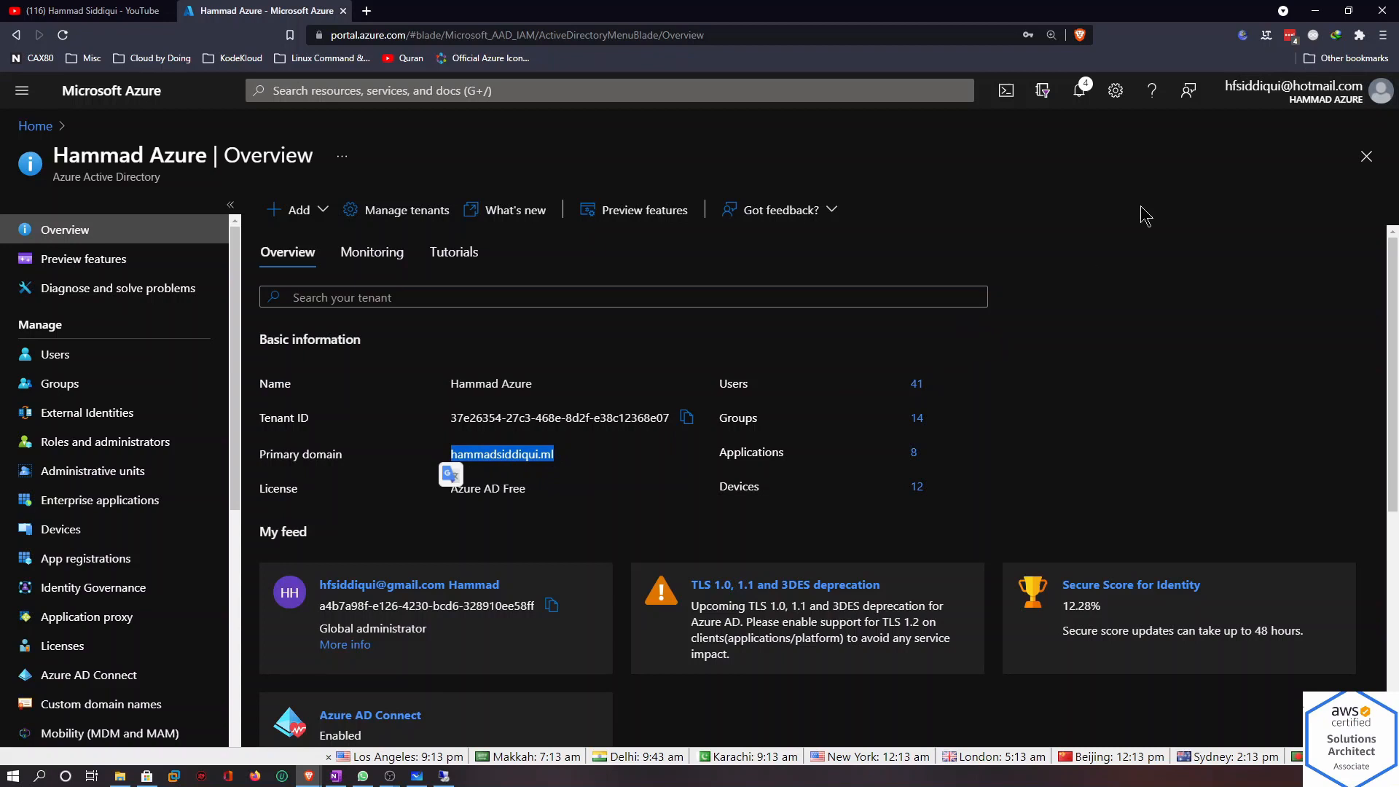
pyautogui.click(1316, 11)
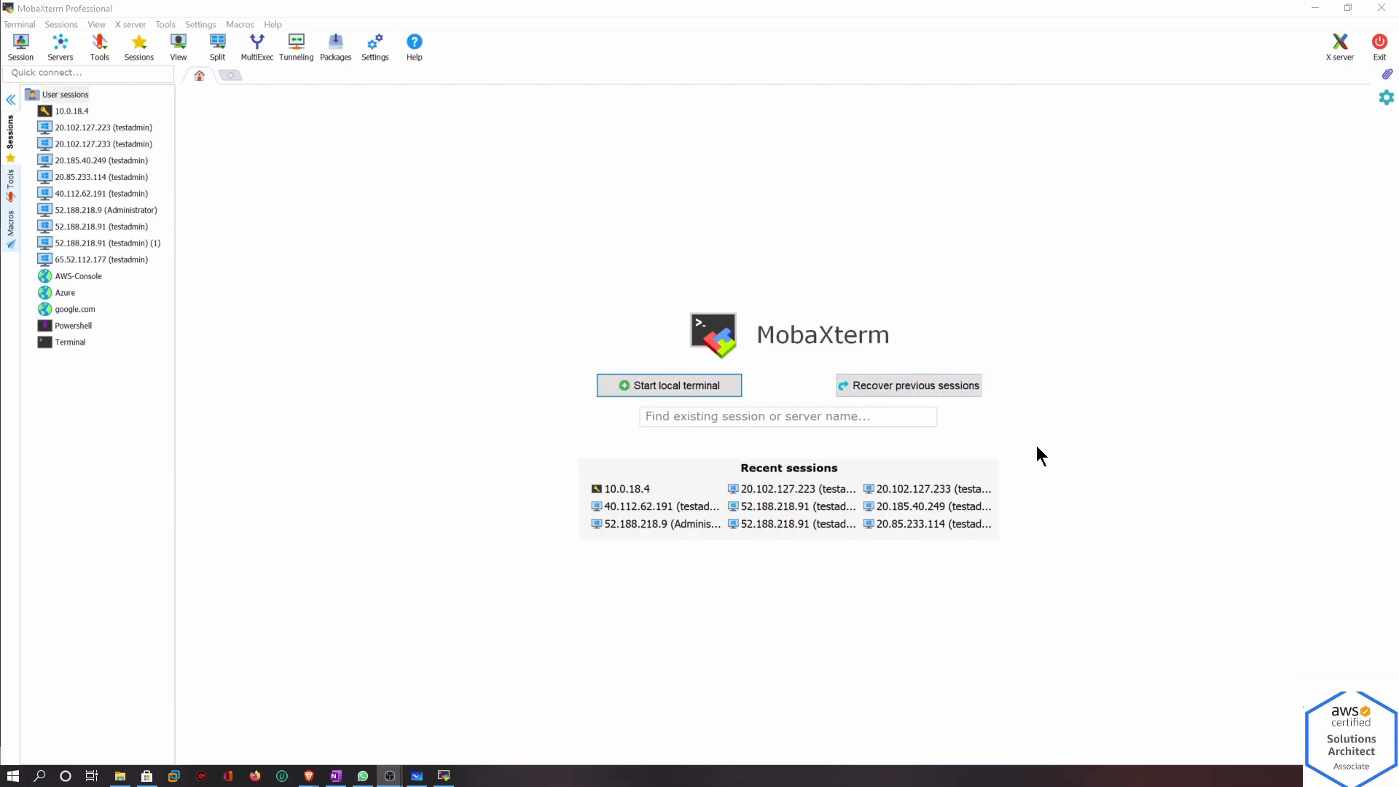
# Create a new RDP session to 13.64.52.86 with username testadmin
pyautogui.click(22, 46)
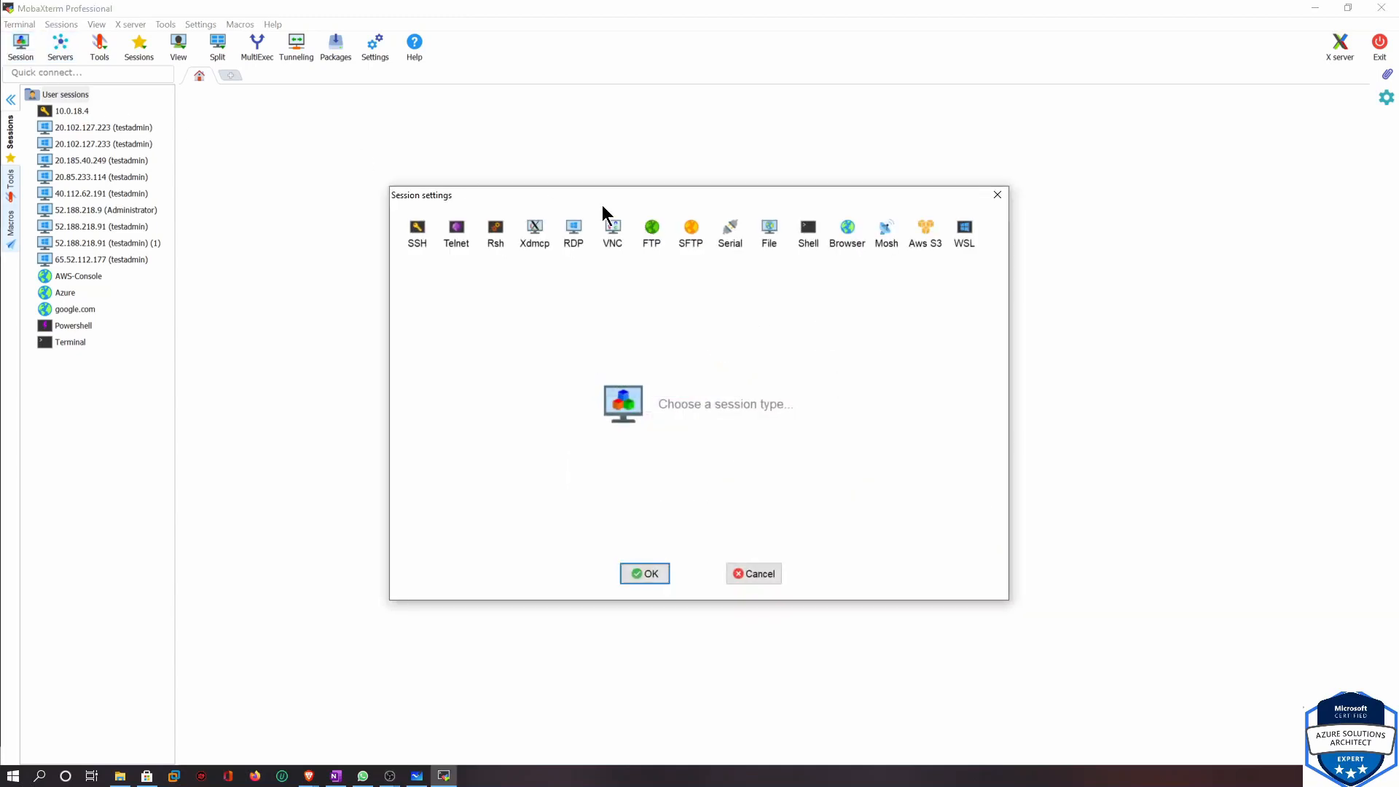
pyautogui.click(572, 238)
pyautogui.click(584, 317)
pyautogui.write('13.64.52.86')
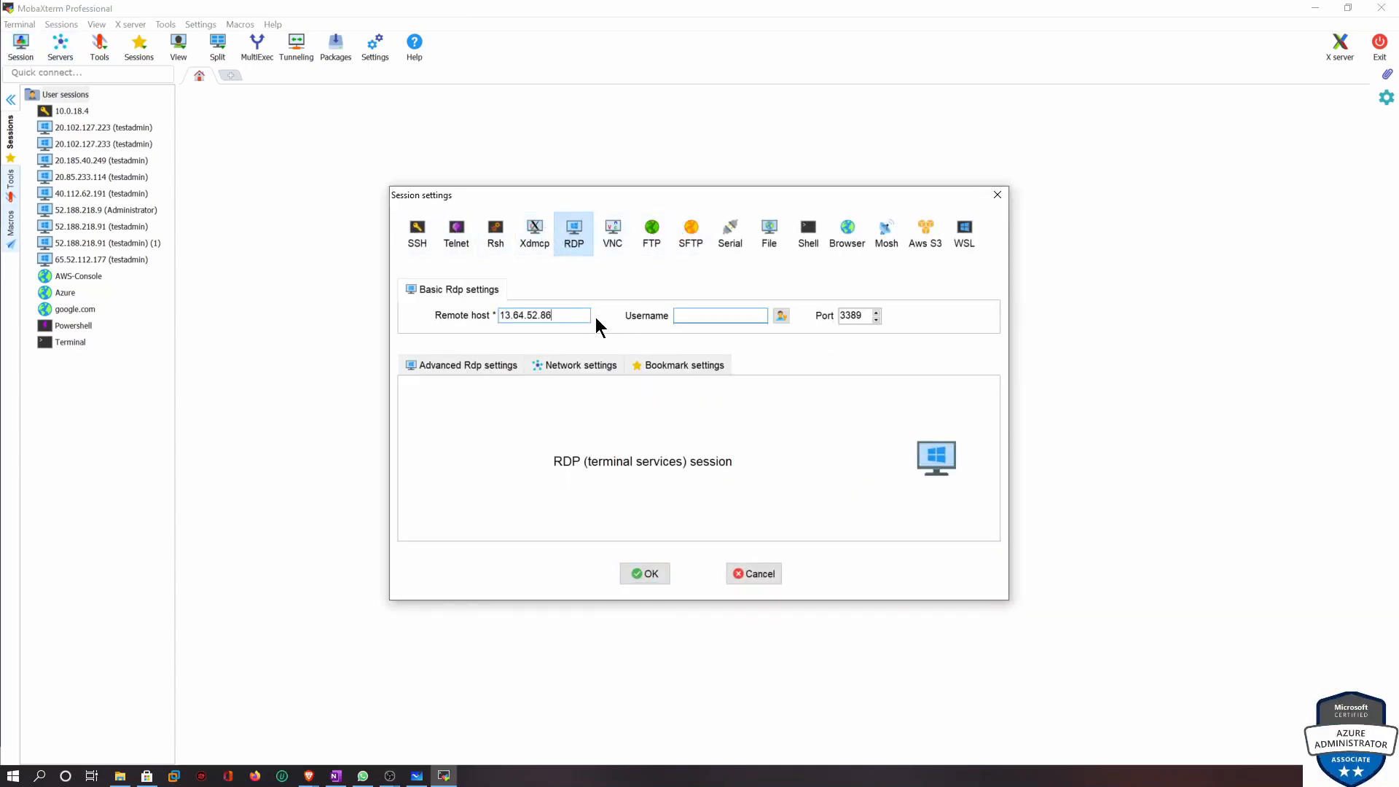
pyautogui.click(694, 317)
pyautogui.write('testa')
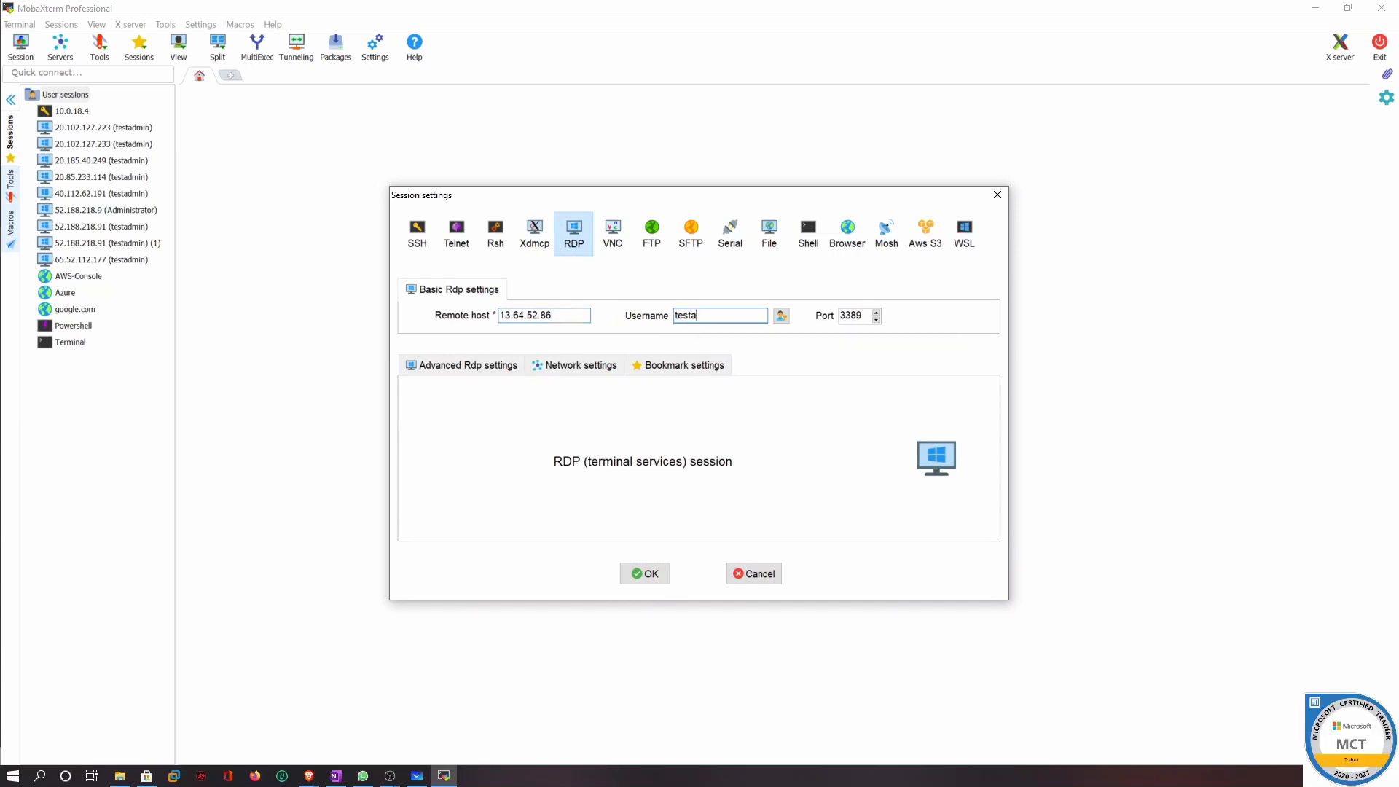
pyautogui.write('dmin')
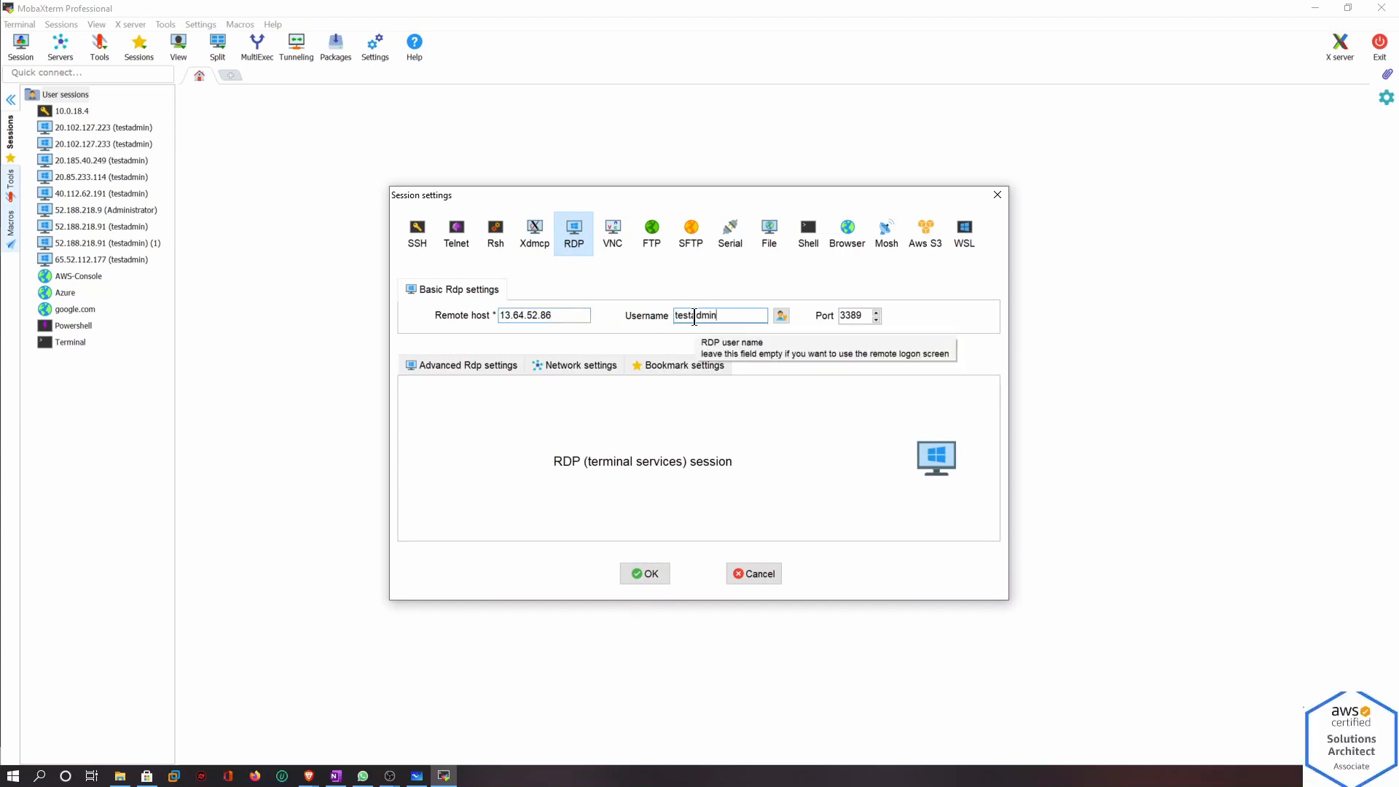
pyautogui.click(647, 574)
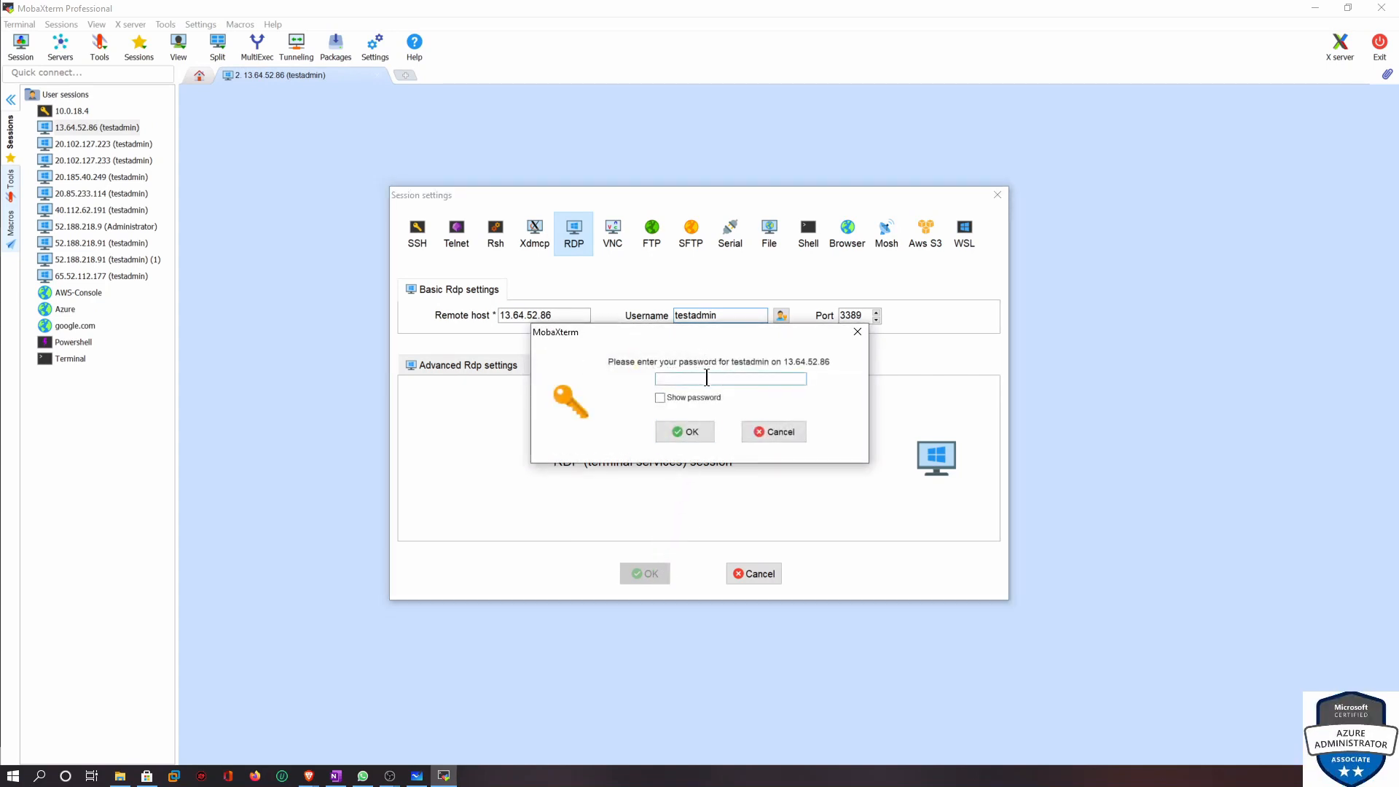
# Enter the account password to connect and decline saving the password
pyautogui.write('***********')
pyautogui.press('Return')
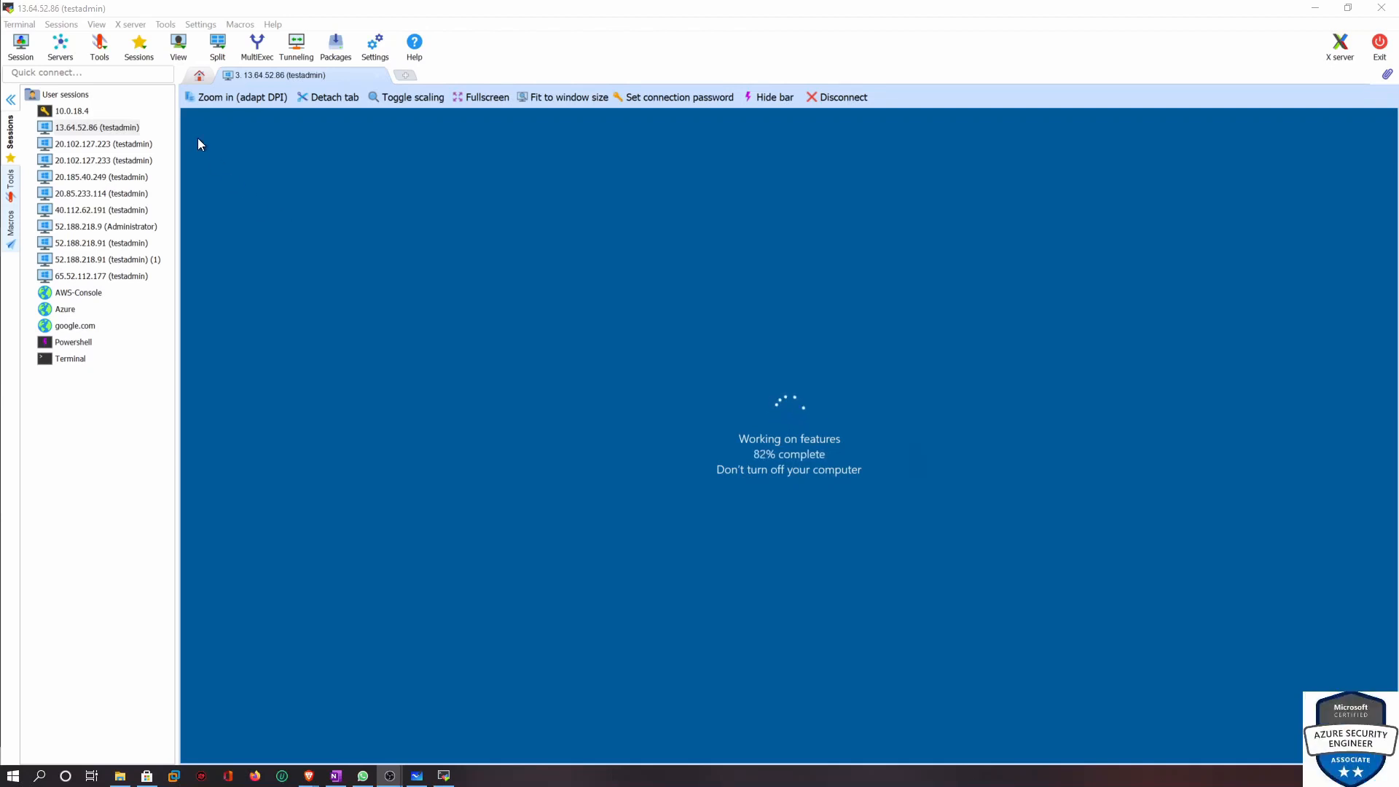
pyautogui.click(11, 100)
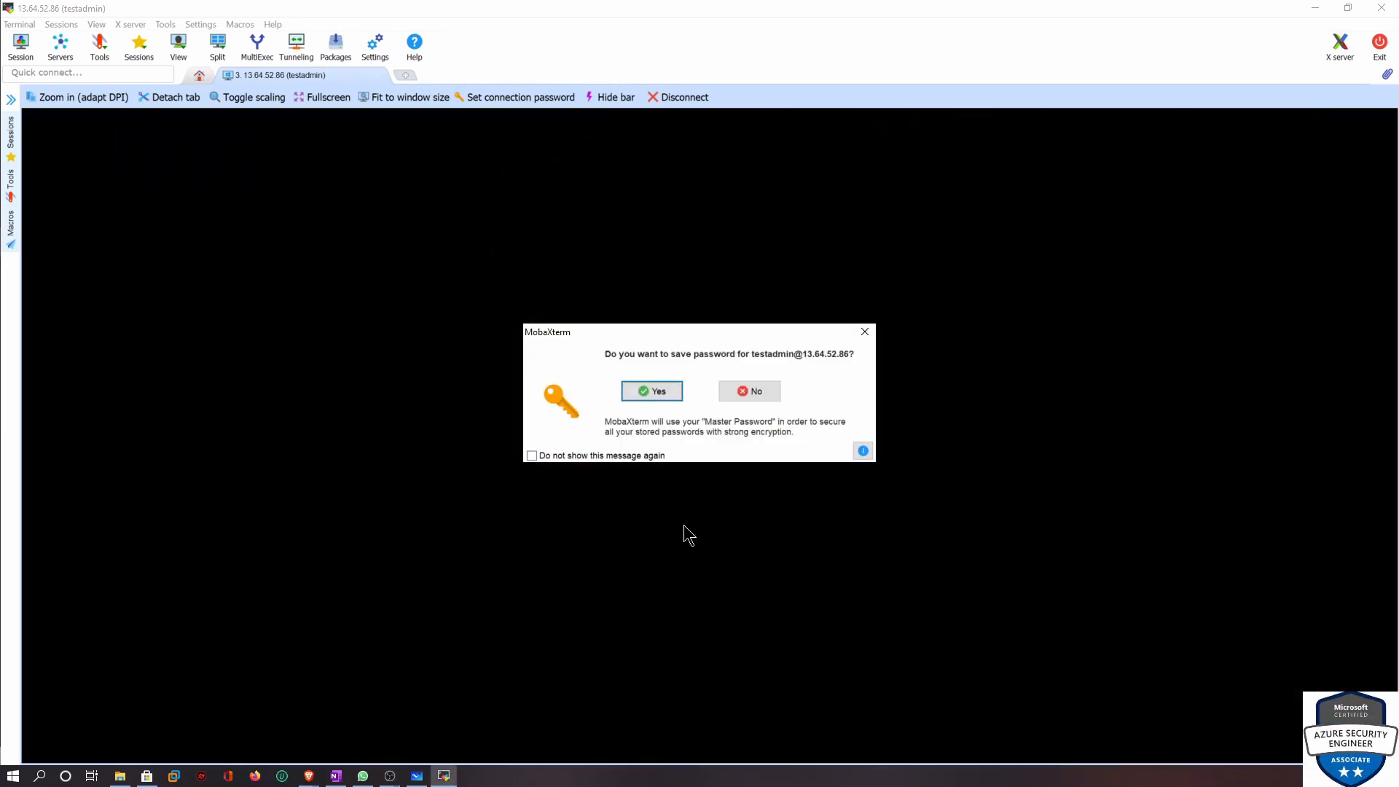
pyautogui.click(765, 397)
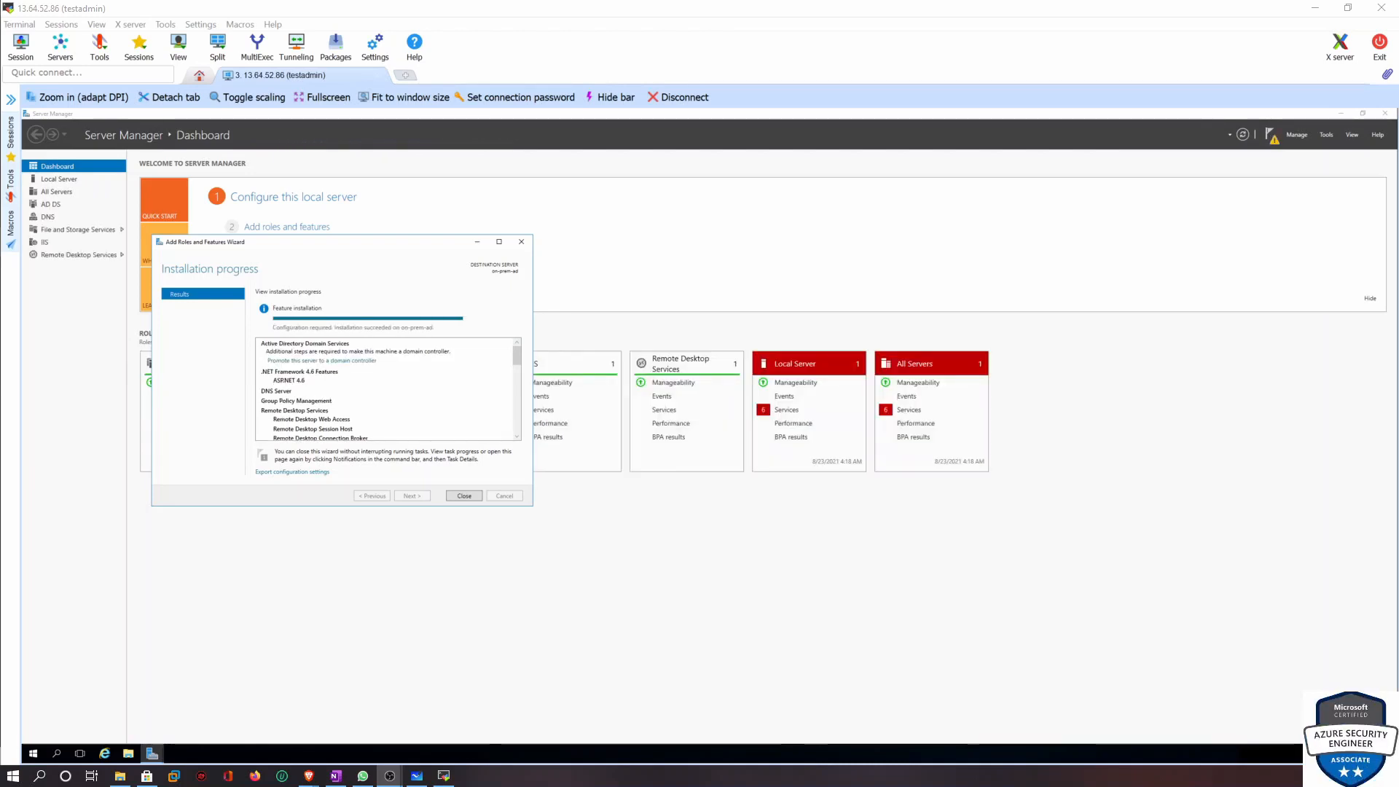
# Close the completed Add Roles and Features wizard
pyautogui.click(464, 496)
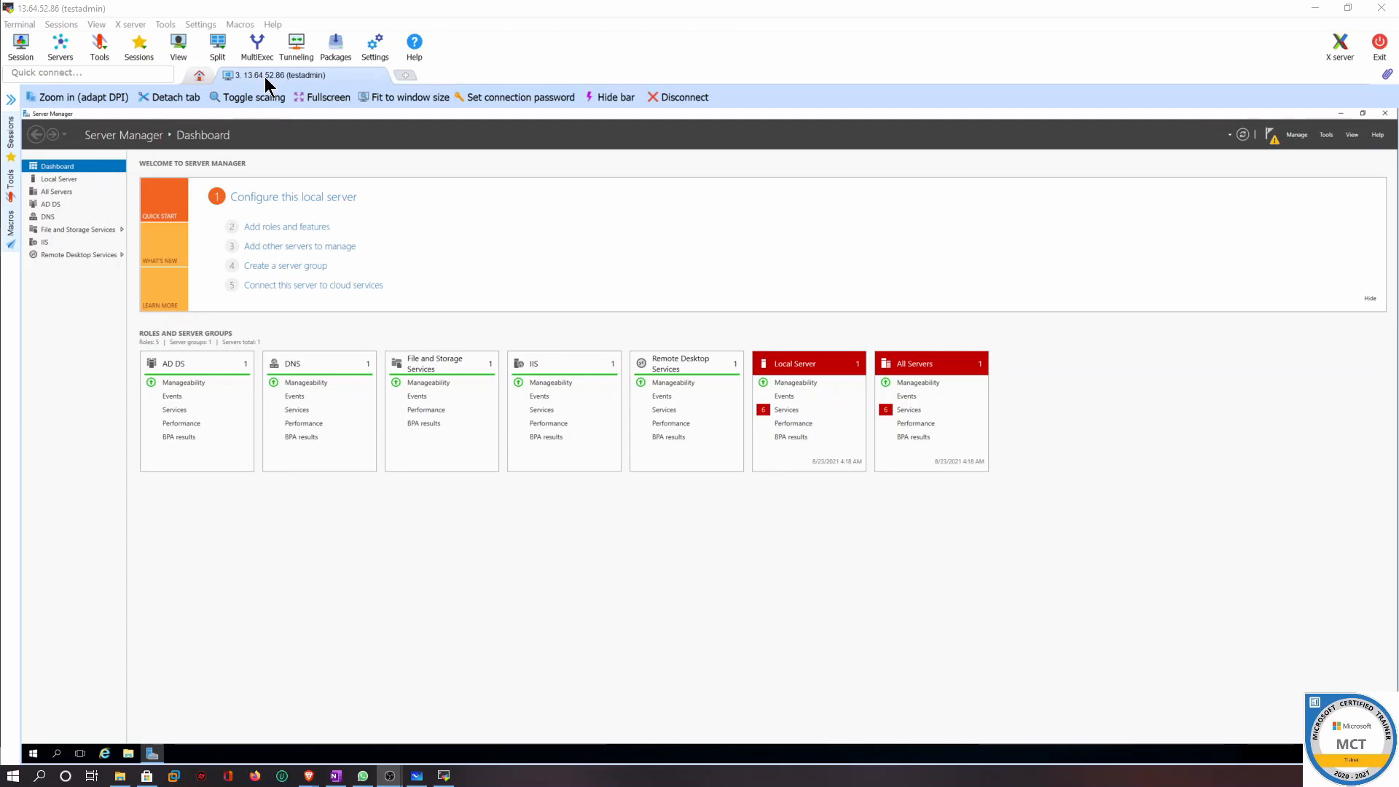
pyautogui.moveTo(325, 778)
pyautogui.click(368, 721)
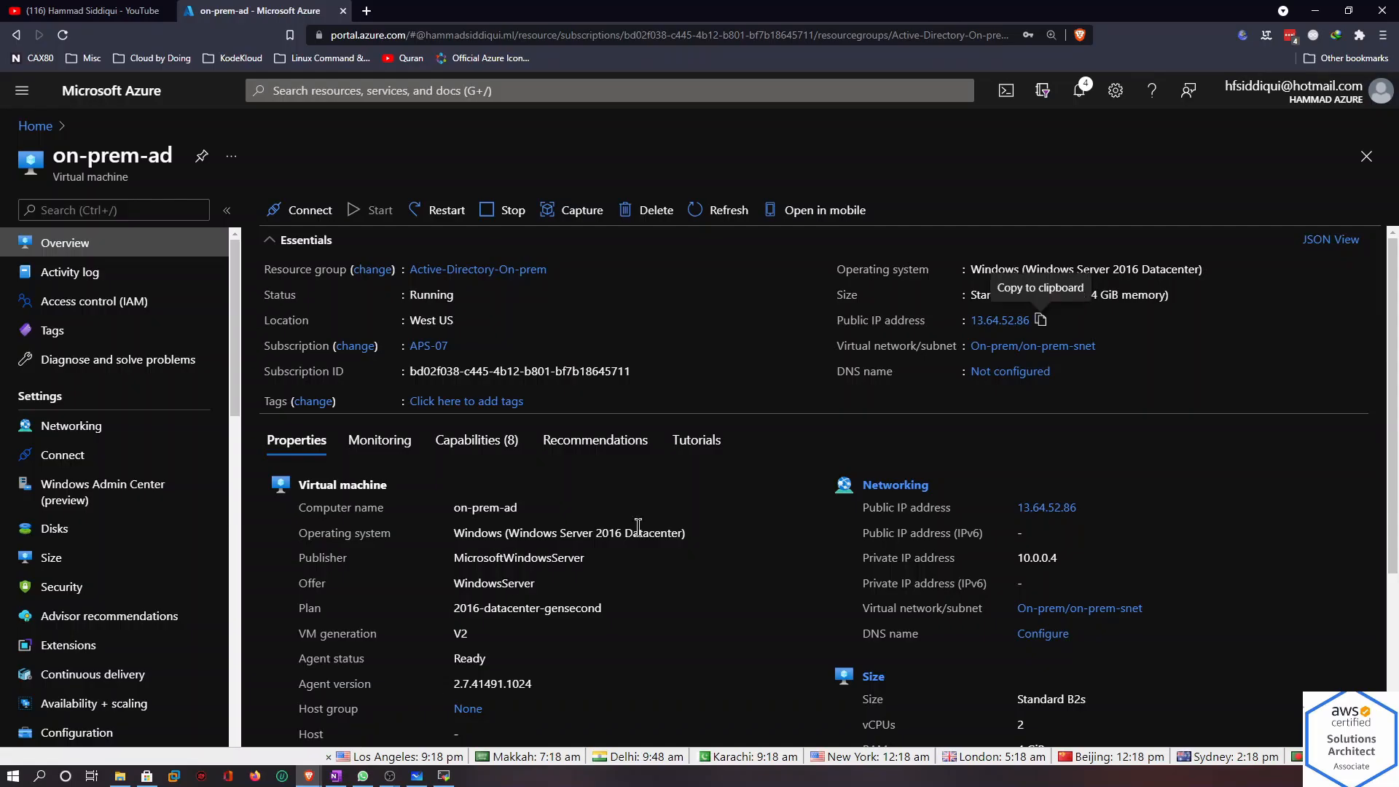
# Open a new local browser tab and go to 13.64.52.86 to test the web server
pyautogui.click(367, 11)
pyautogui.rightClick(457, 35)
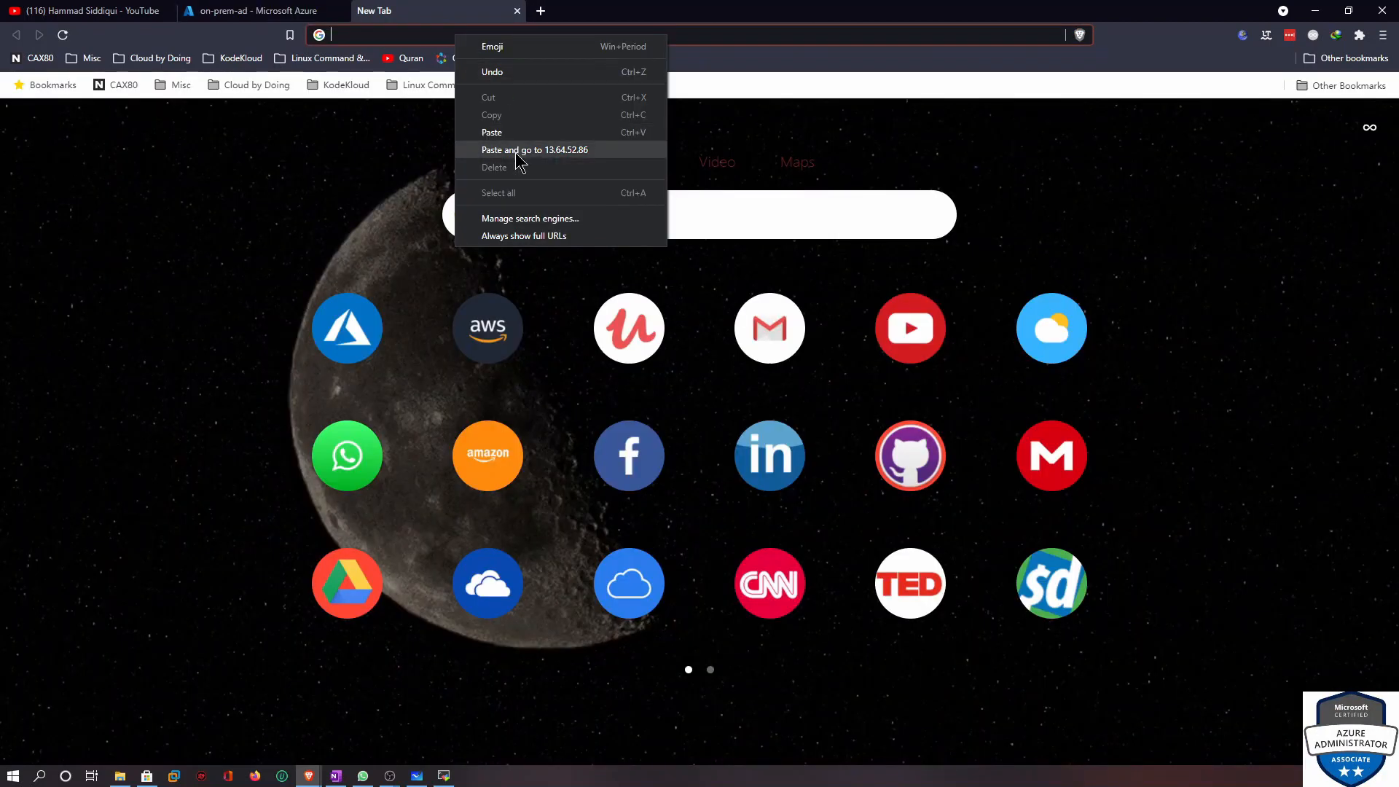
pyautogui.click(514, 145)
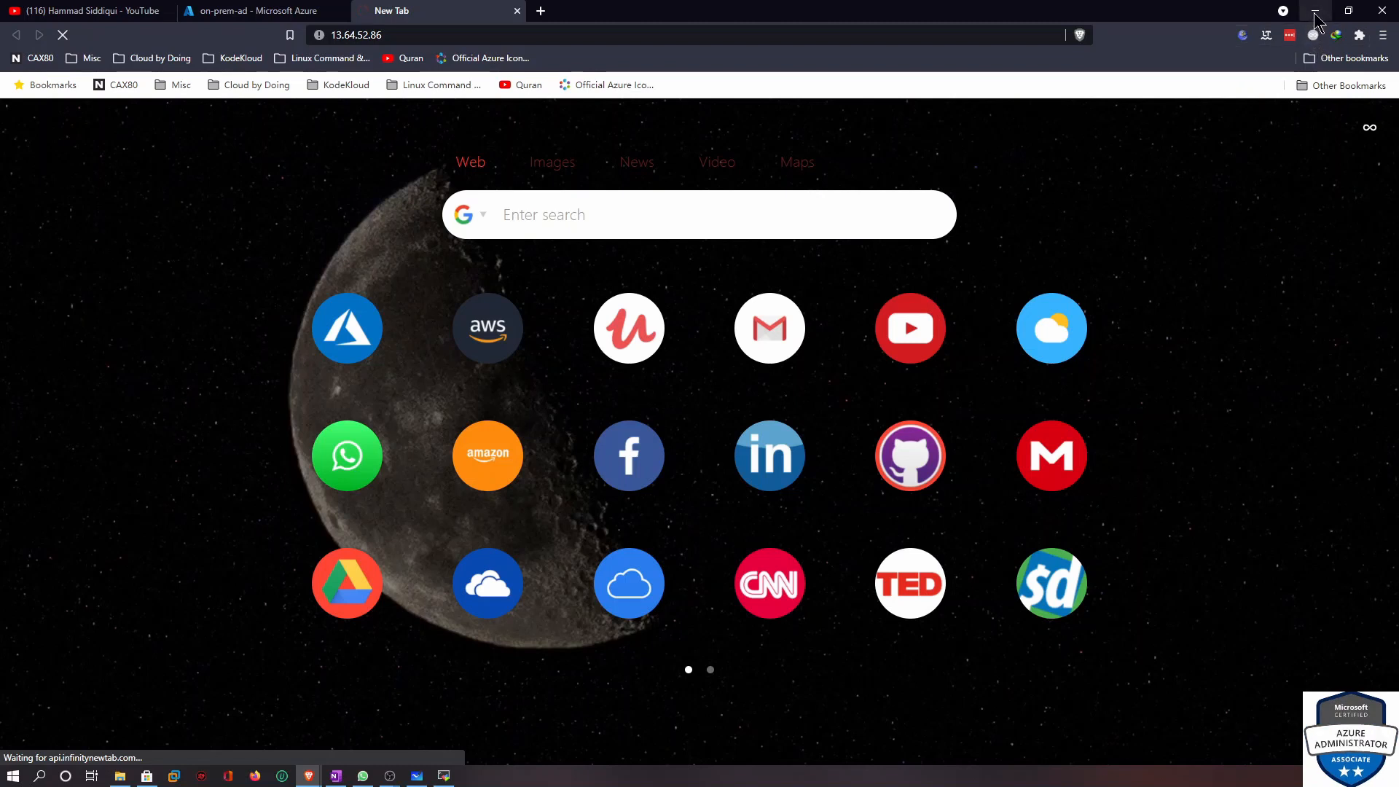
pyautogui.moveTo(425, 766)
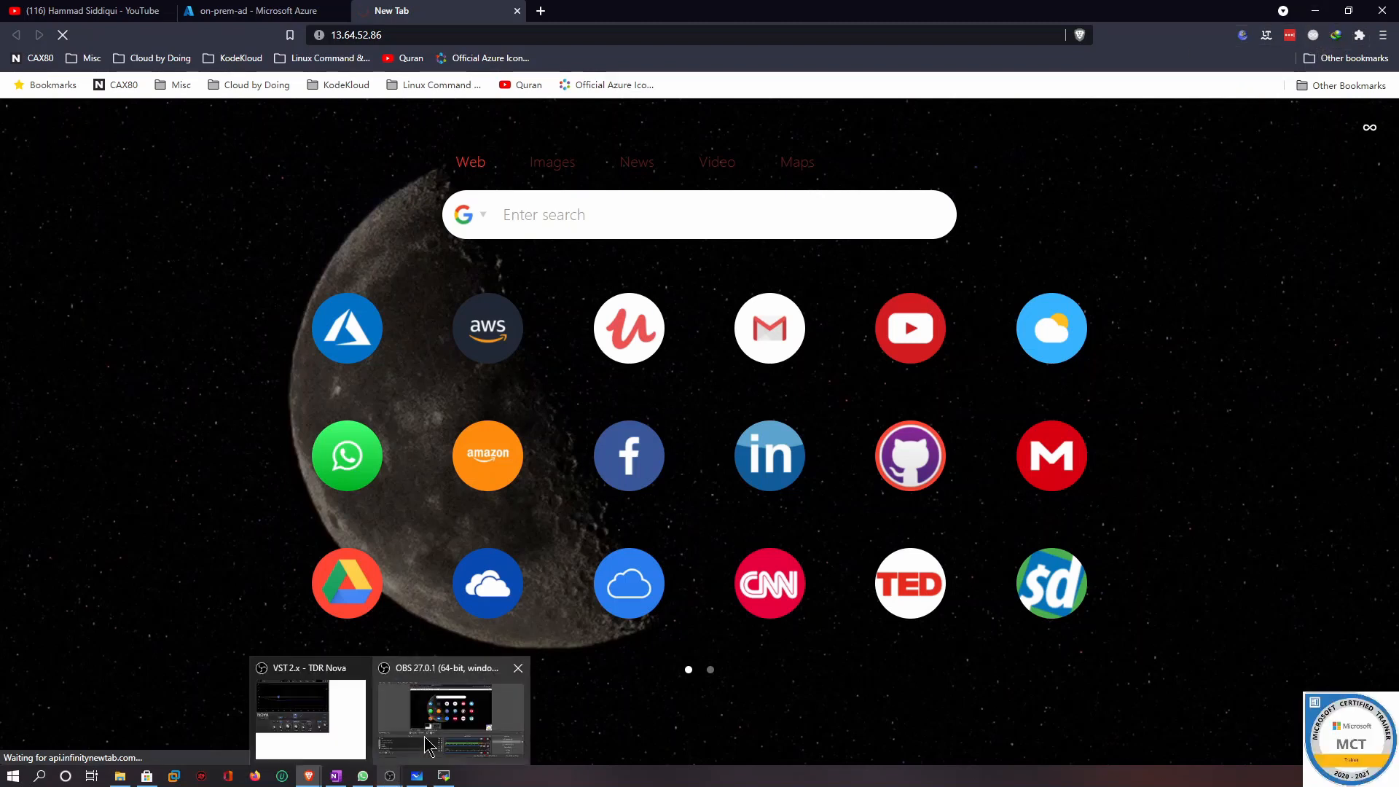
pyautogui.click(477, 710)
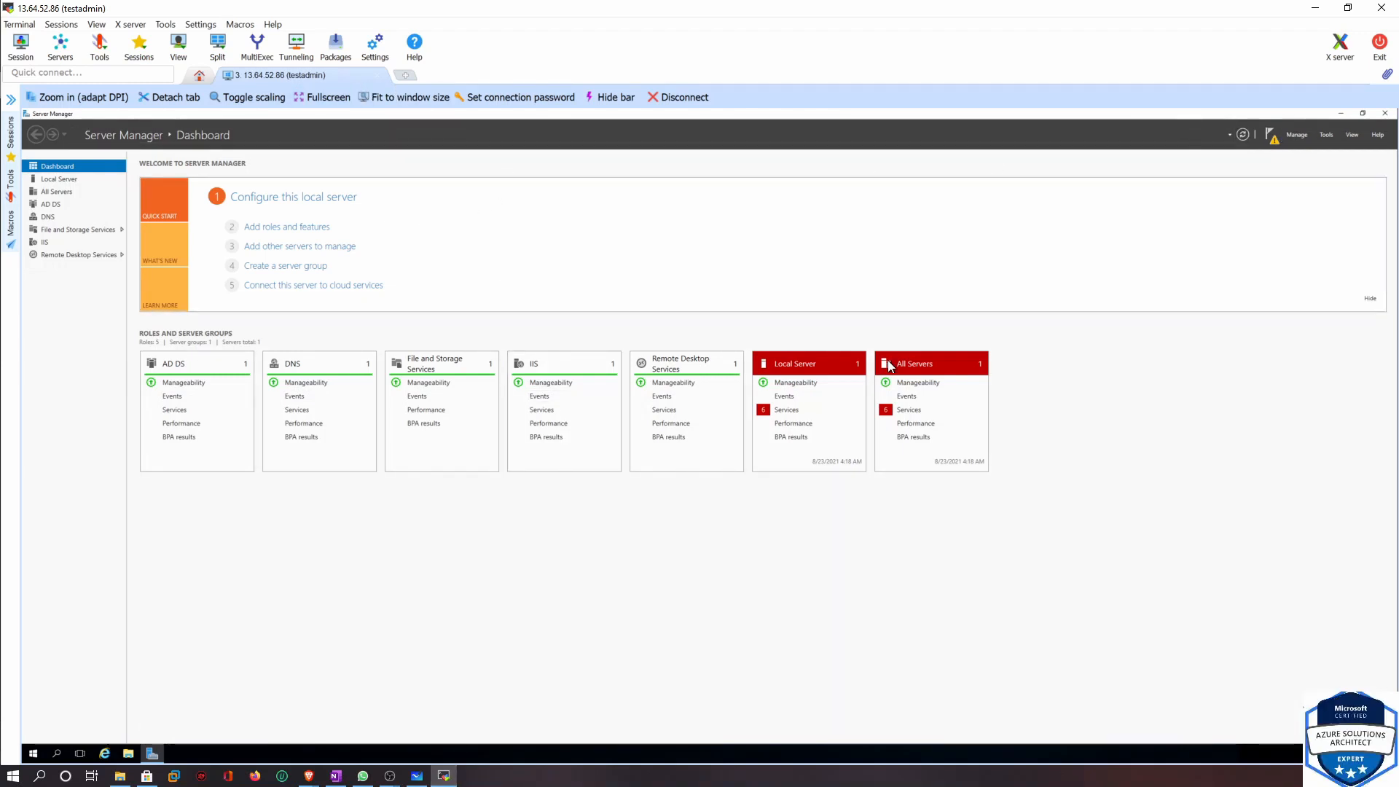
# Launch Internet Explorer on the server, postpone its setup, and browse to 13.64.52.86
pyautogui.click(106, 755)
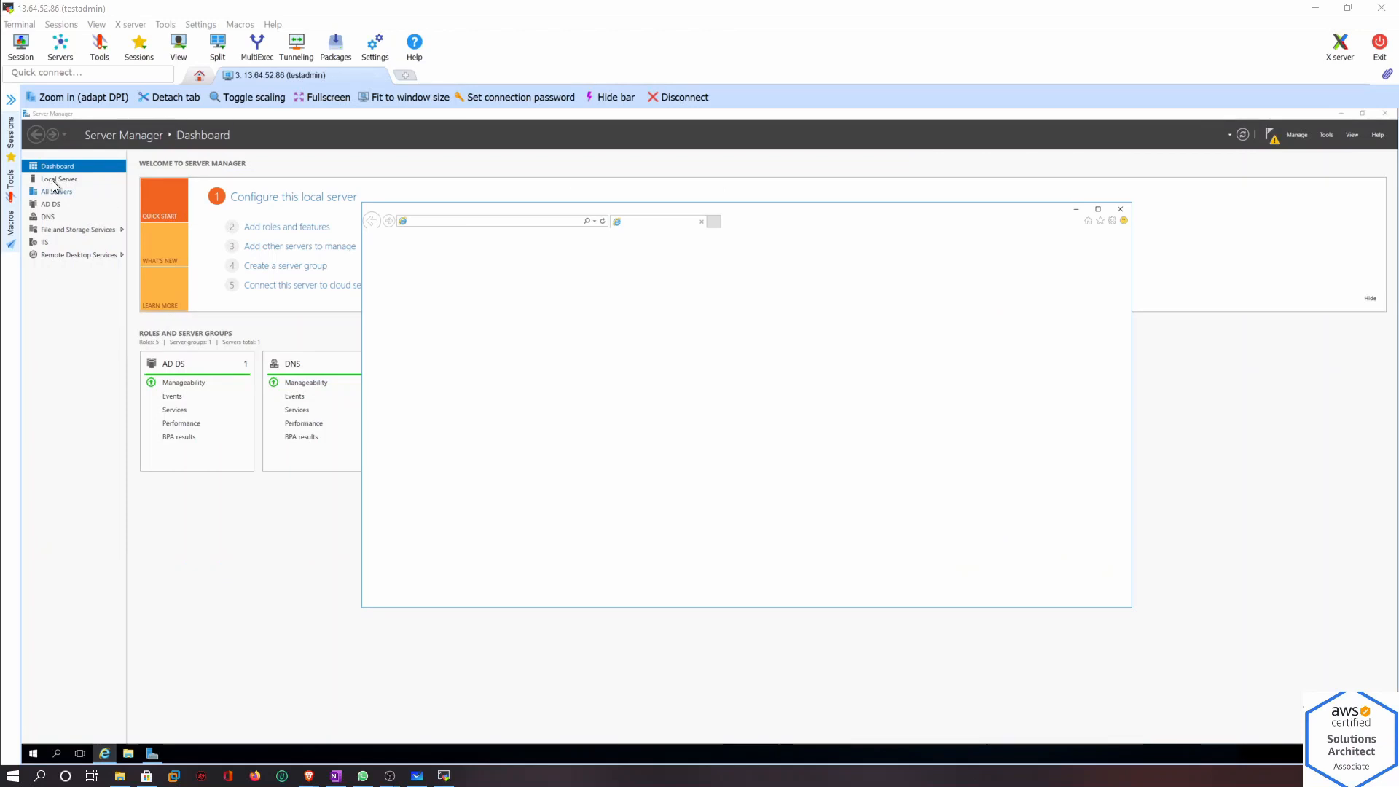
pyautogui.click(51, 179)
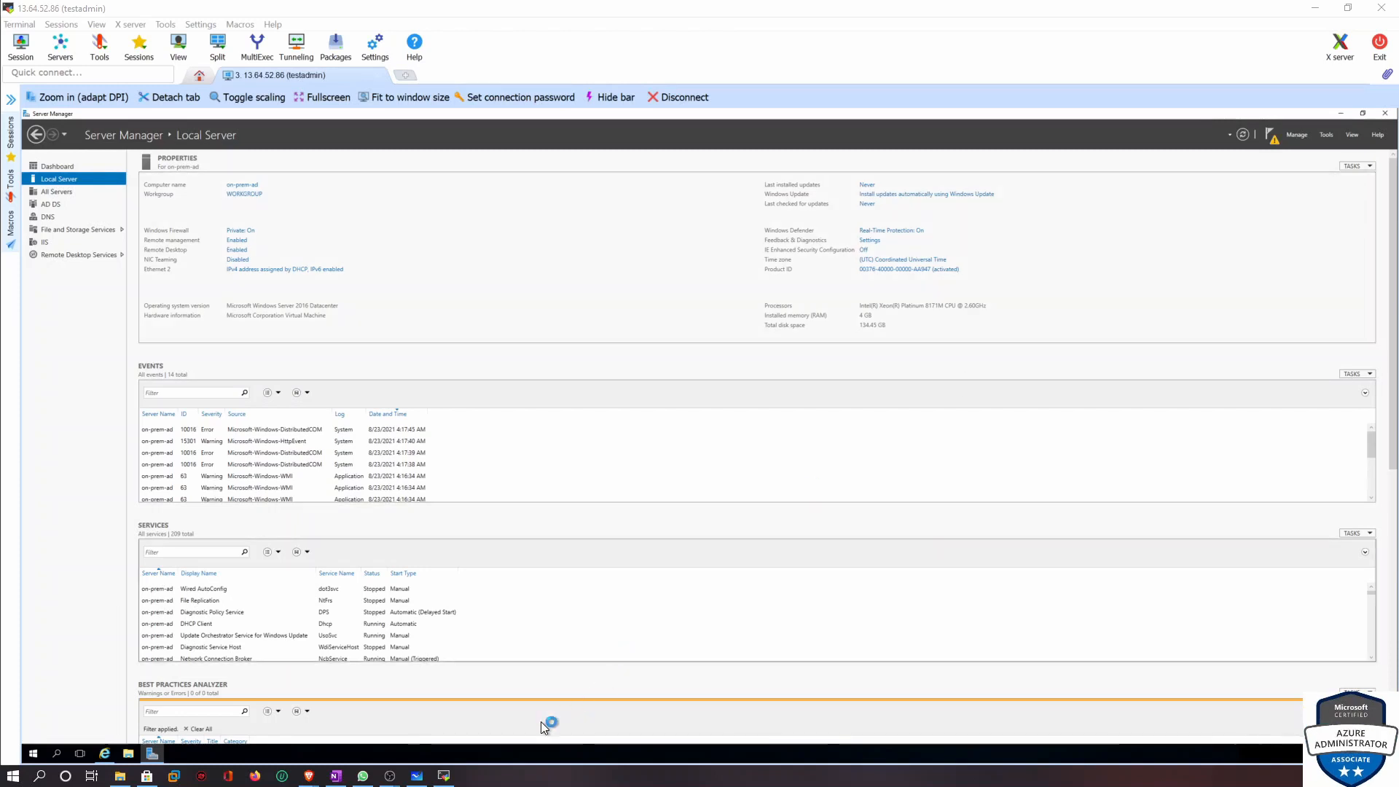
pyautogui.click(110, 755)
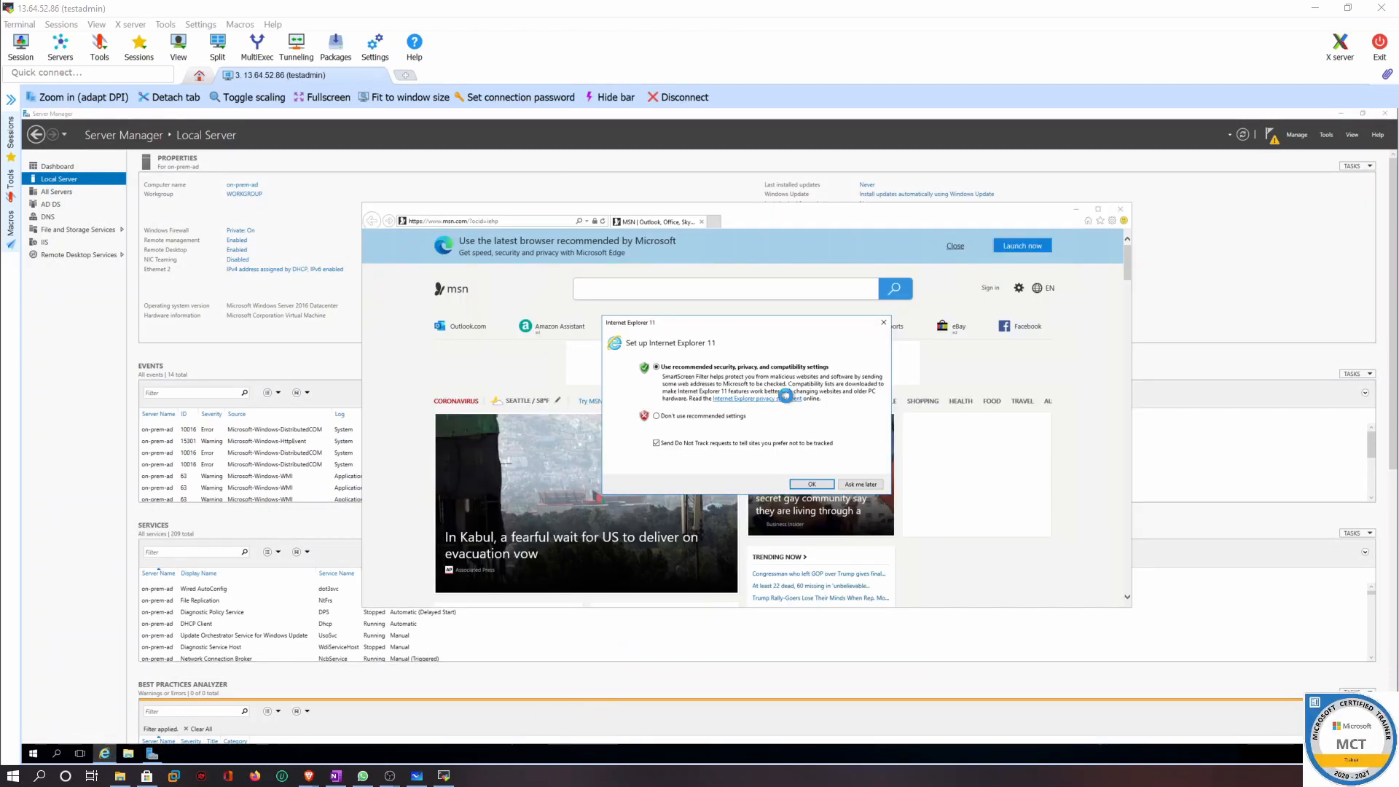
pyautogui.click(860, 484)
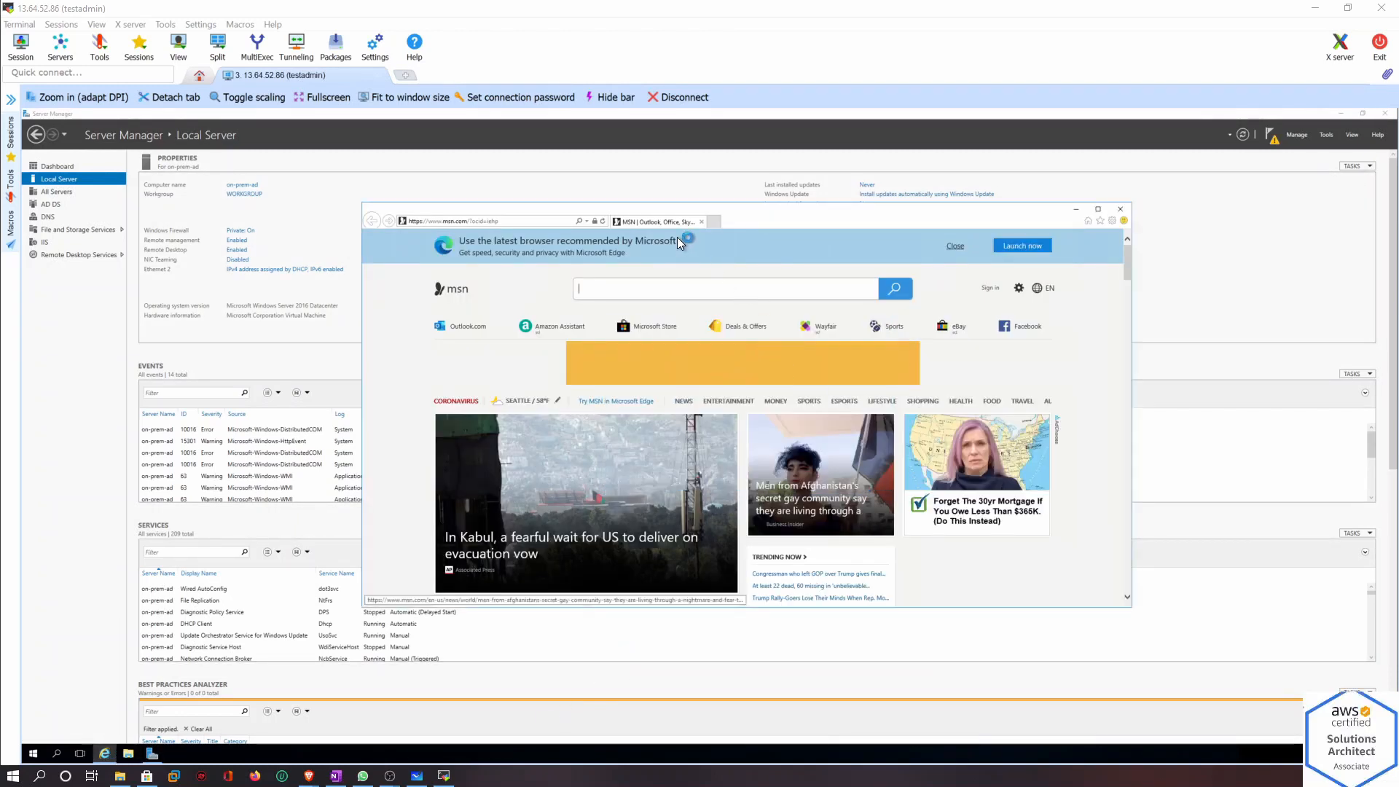
pyautogui.click(501, 220)
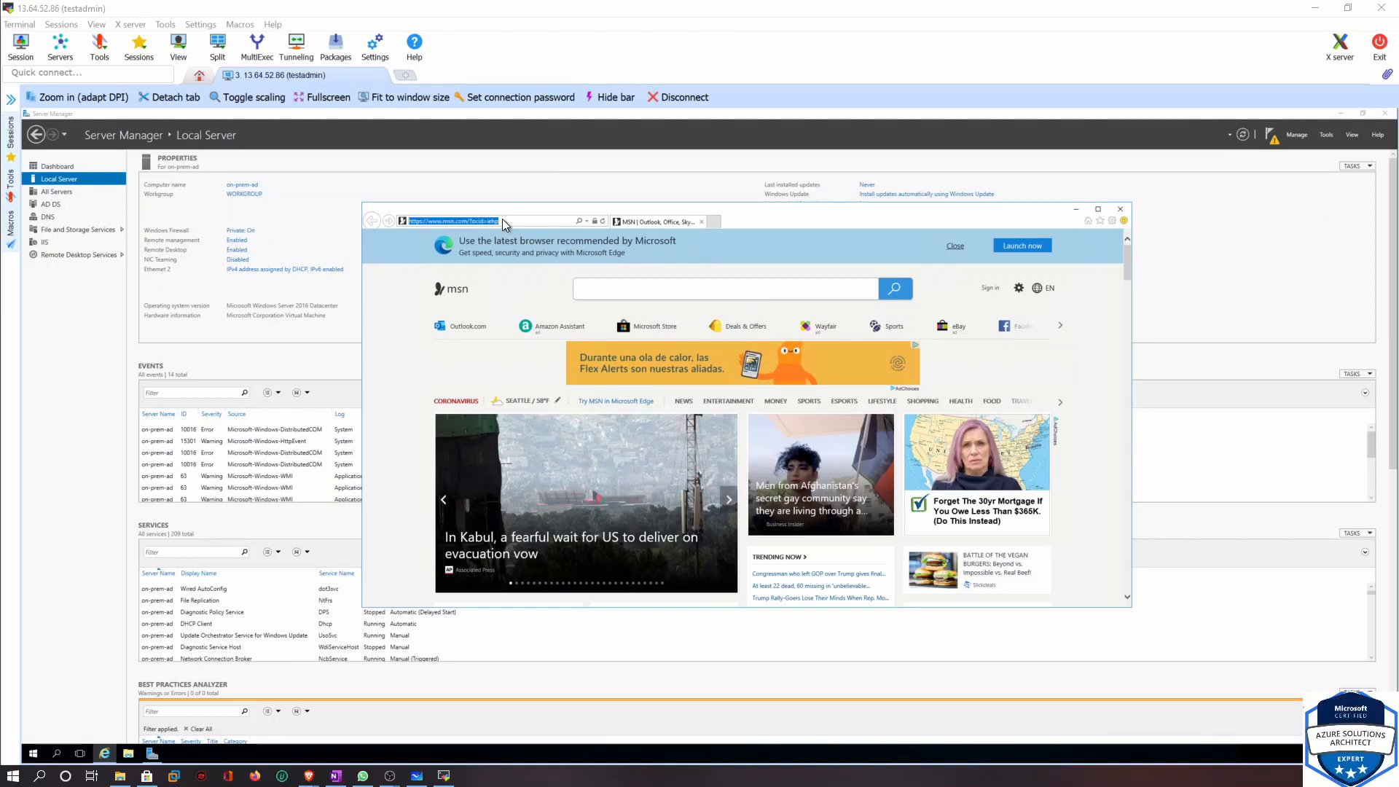
pyautogui.write('13.64.52.86')
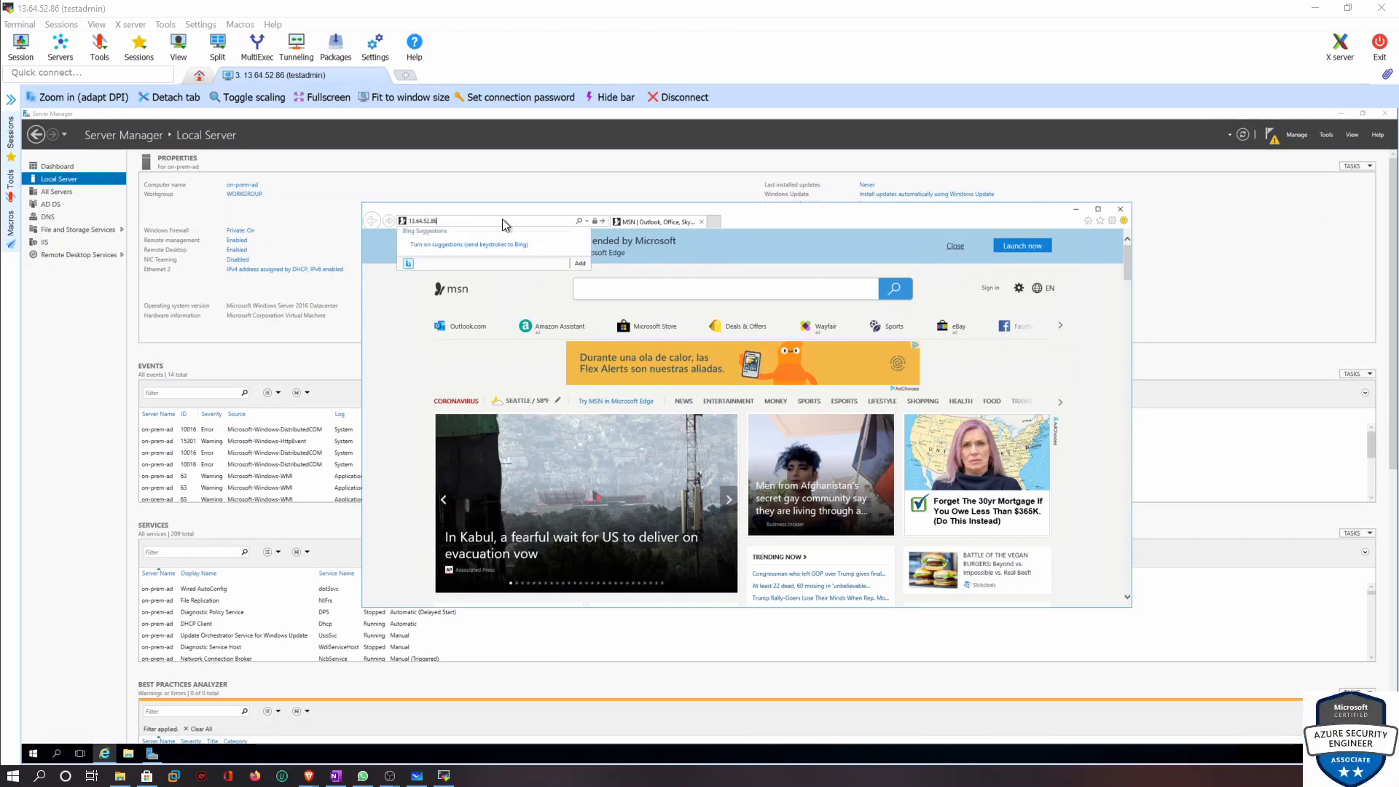
pyautogui.press('Return')
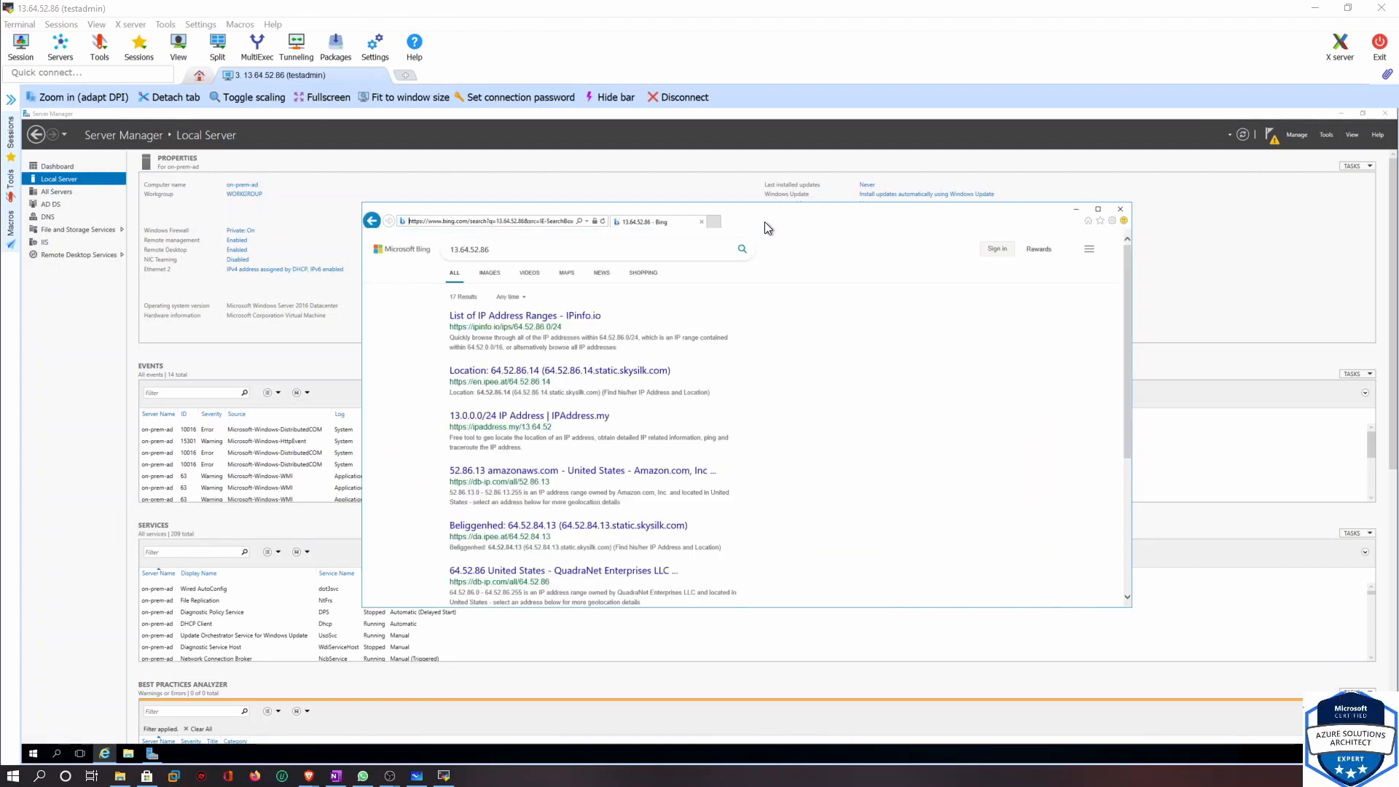
pyautogui.click(502, 180)
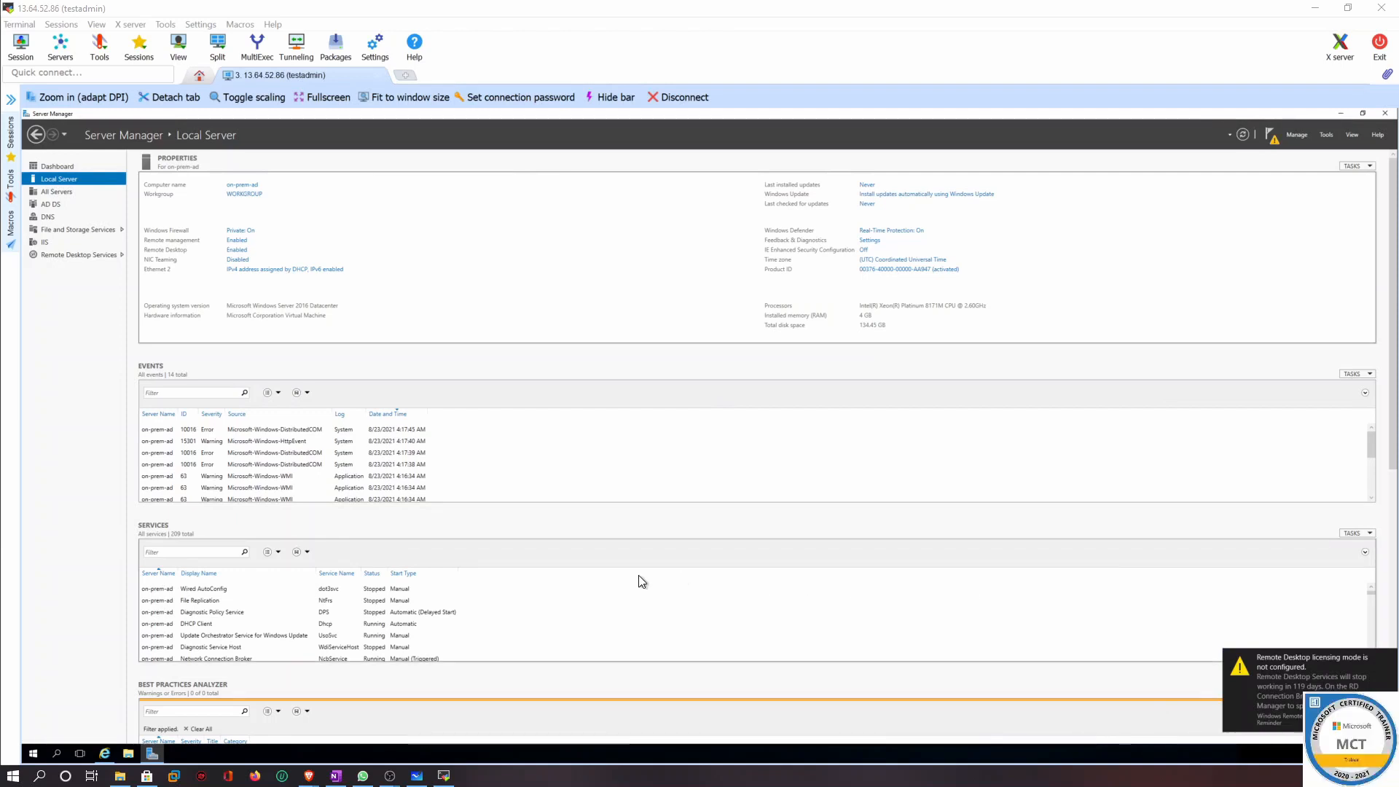
# Open the post-deployment notification and start promoting this server to a domain controller
pyautogui.click(1296, 135)
pyautogui.click(1271, 135)
pyautogui.click(1271, 136)
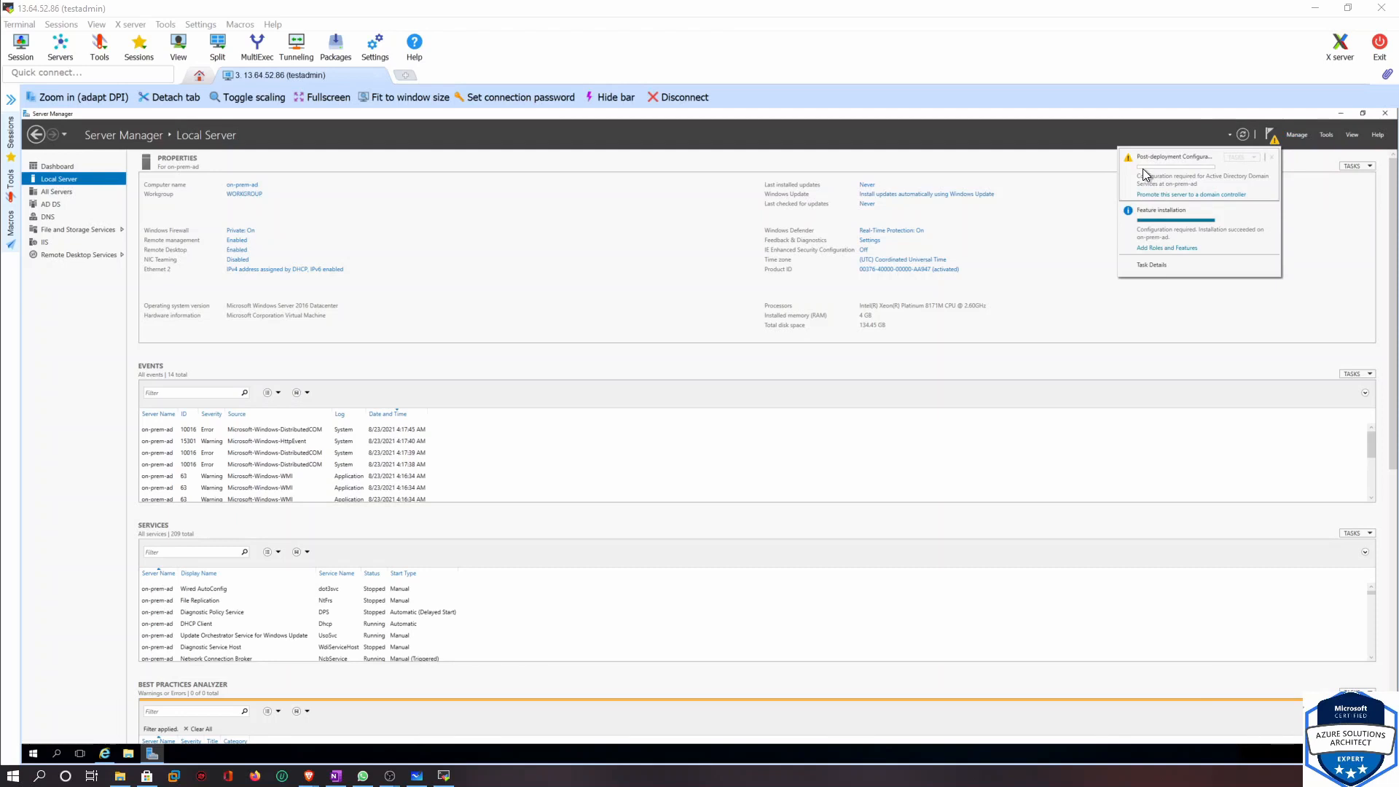
pyautogui.click(1204, 196)
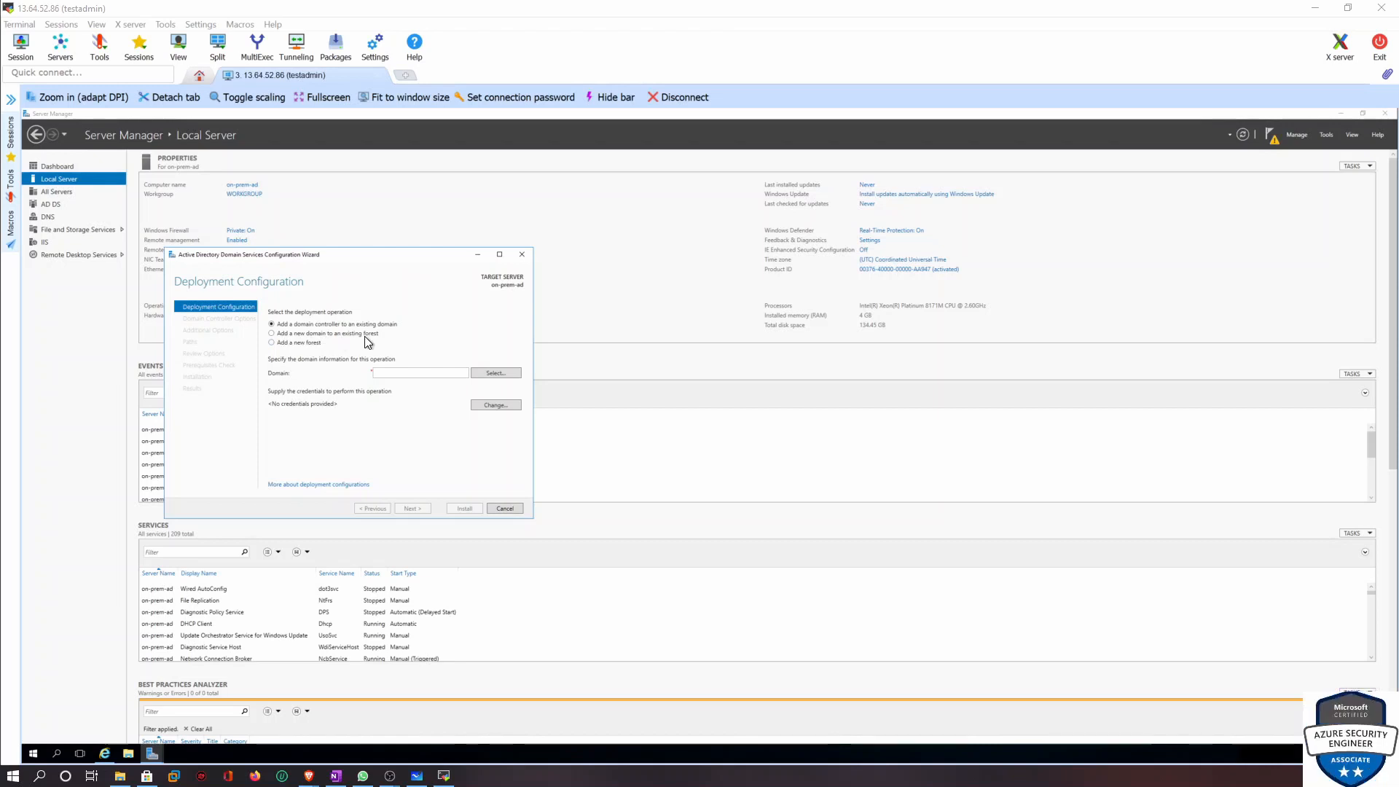
# Choose to add a new forest, enter the personal .ML root domain name, and continue
pyautogui.click(271, 343)
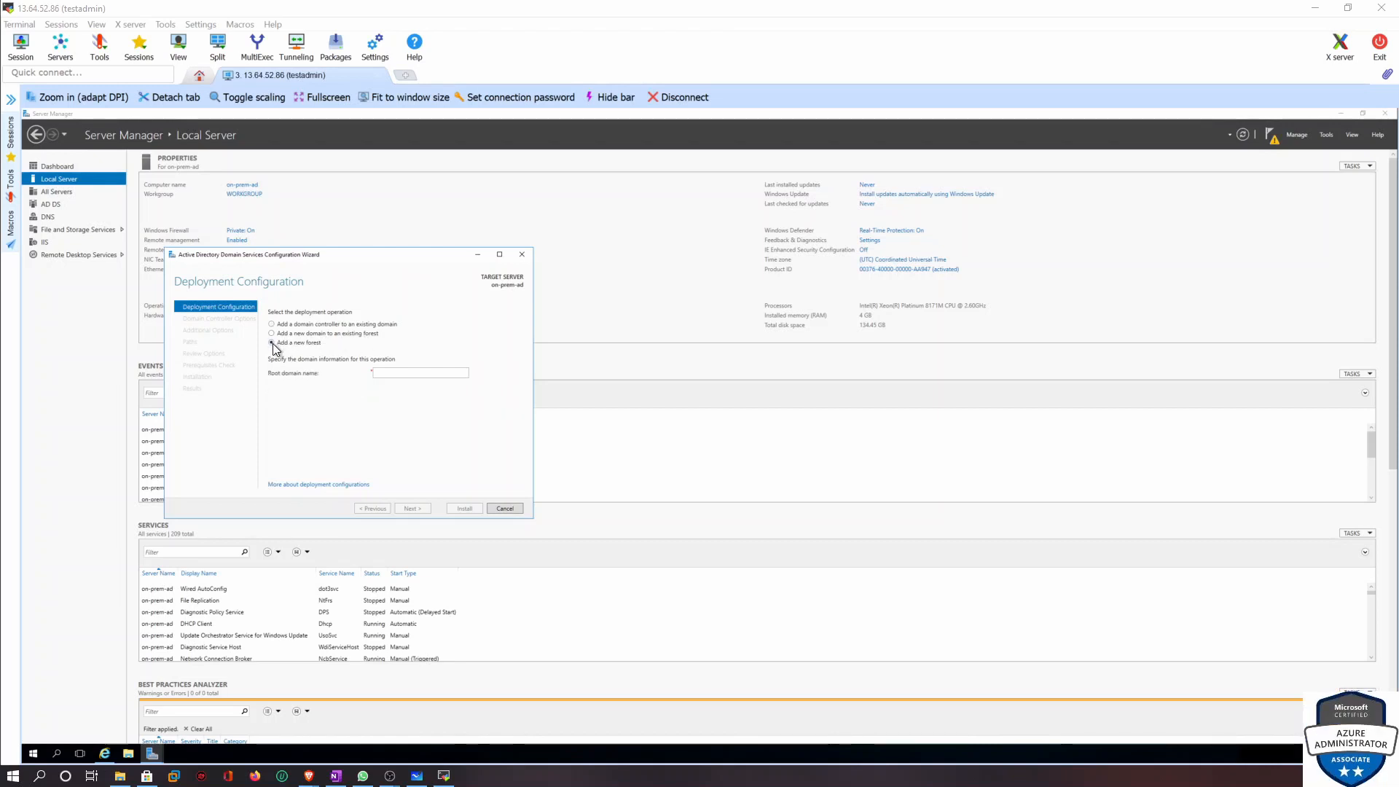
pyautogui.click(395, 373)
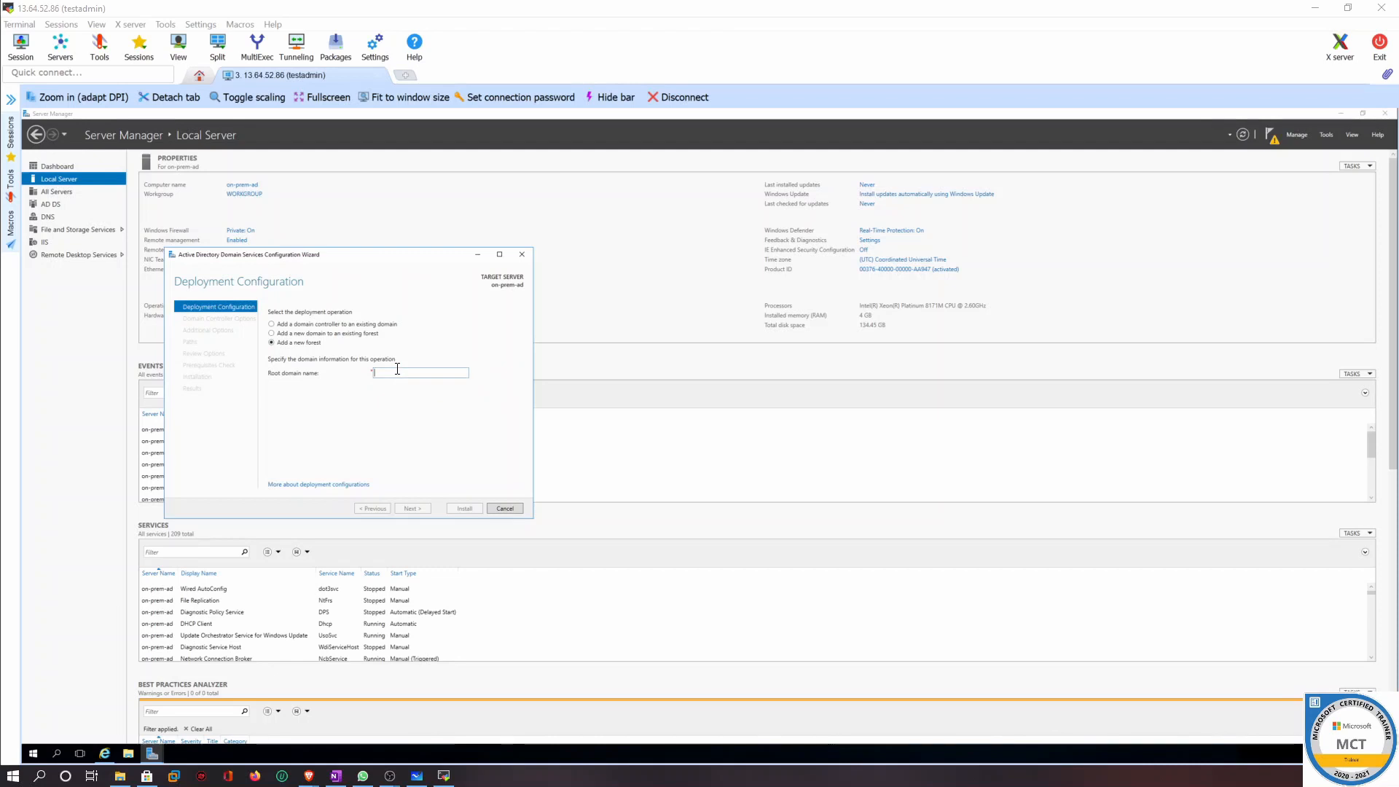
pyautogui.write('MMA')
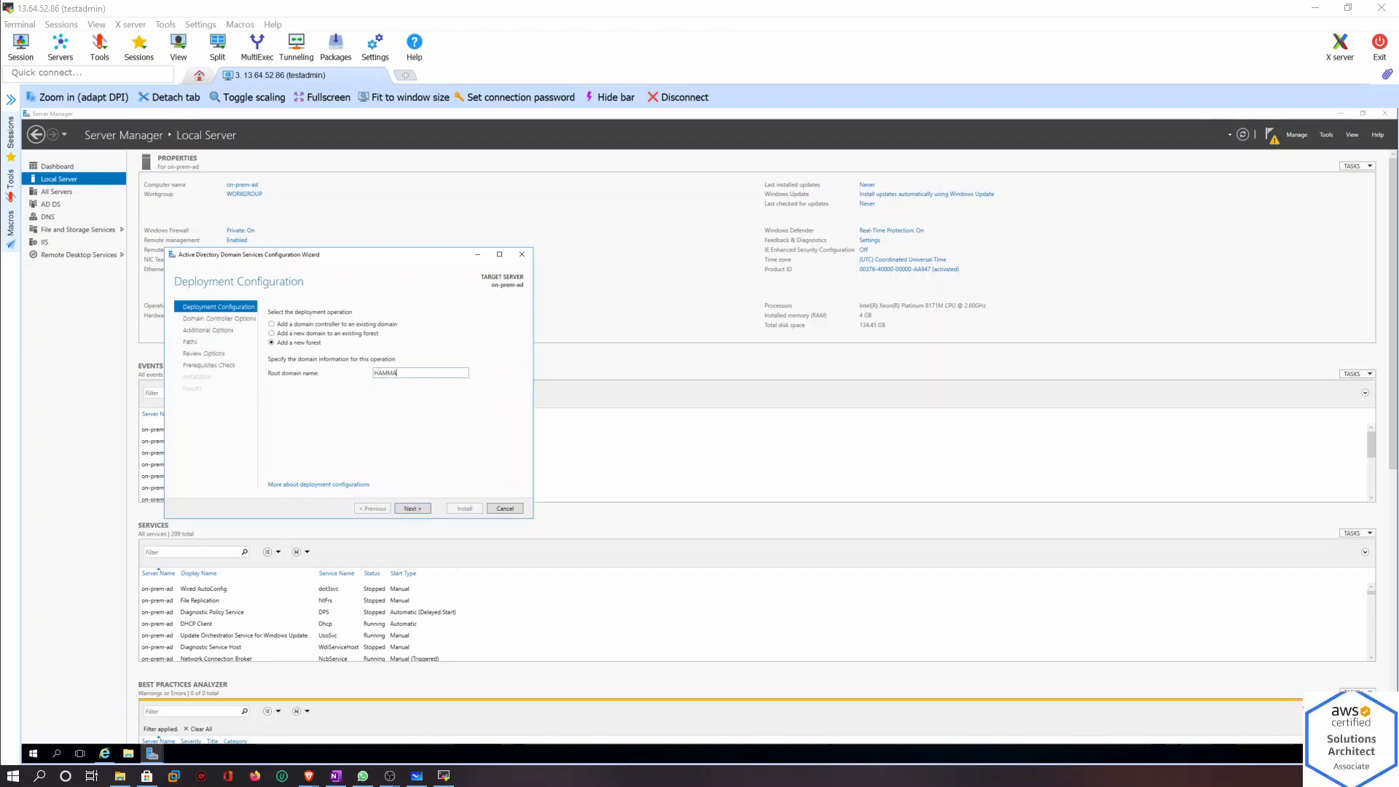
pyautogui.write('DSIDDIQUI.ML')
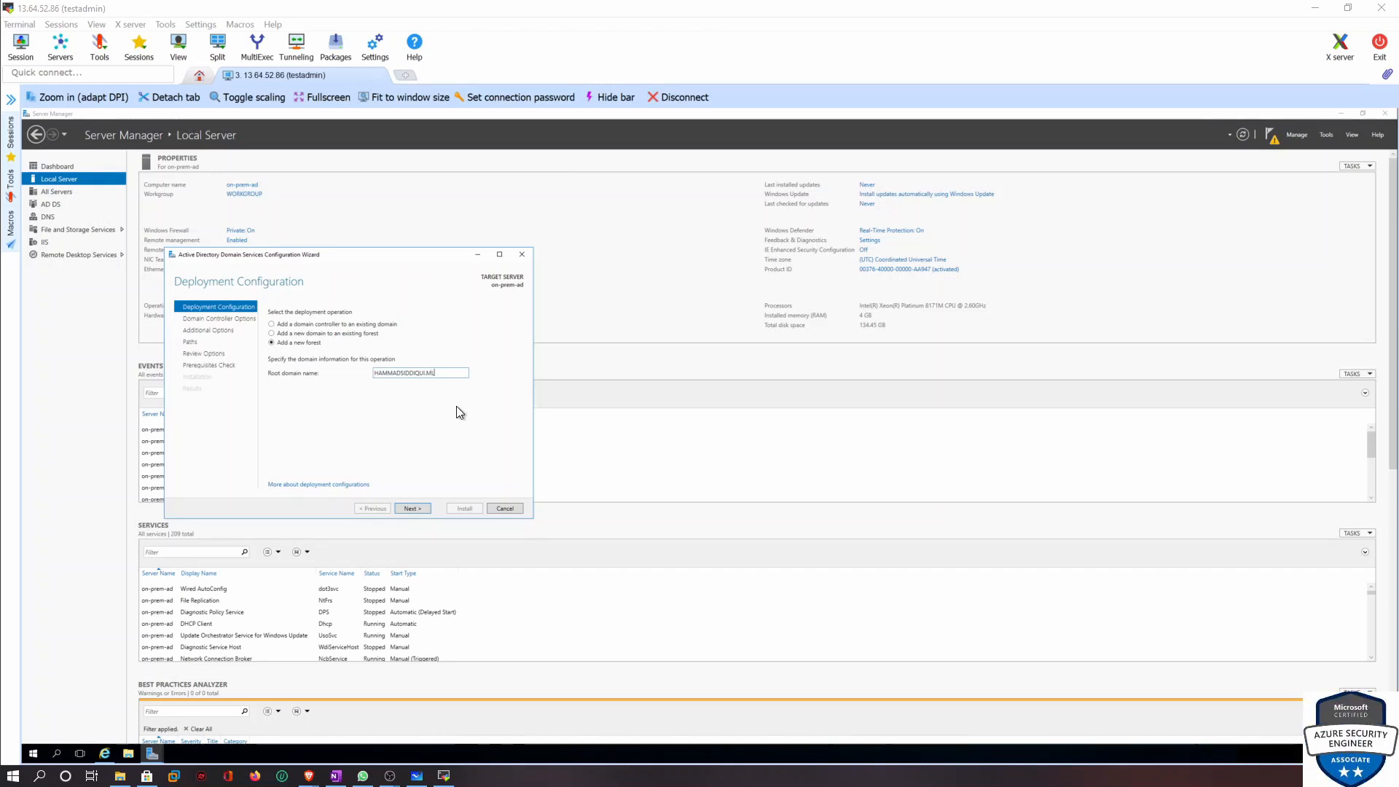
pyautogui.click(414, 506)
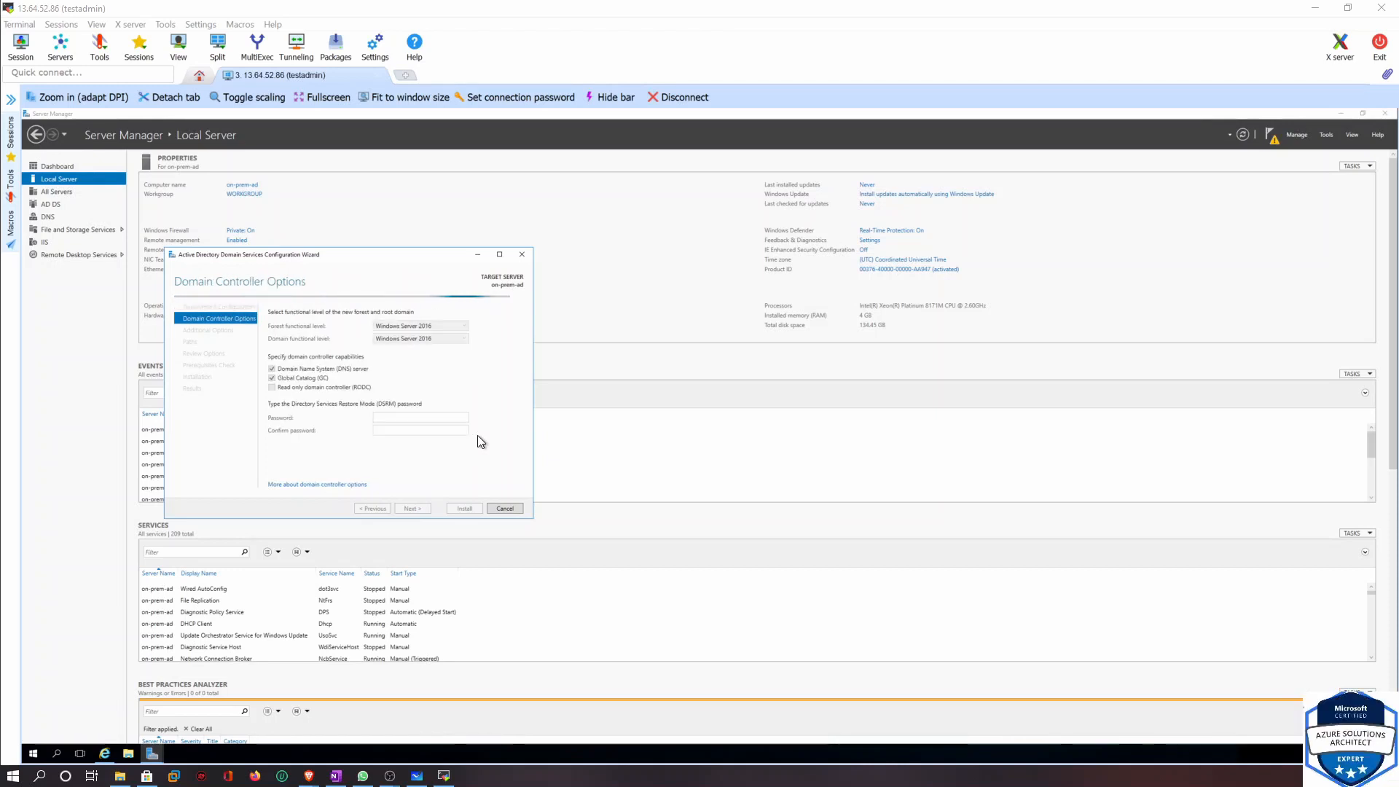
# Enter and confirm the Directory Services Restore Mode password, then continue
pyautogui.click(436, 418)
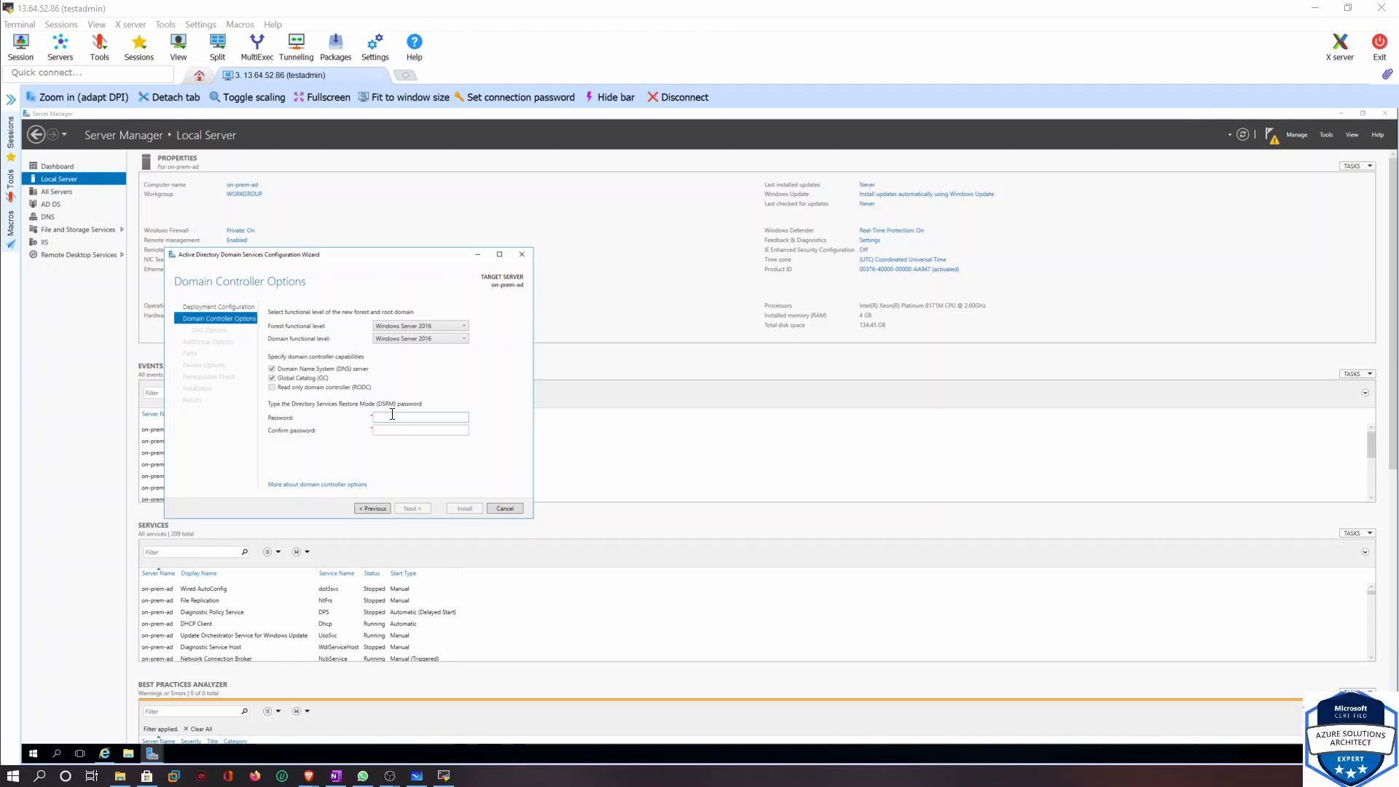
pyautogui.write('•••••••')
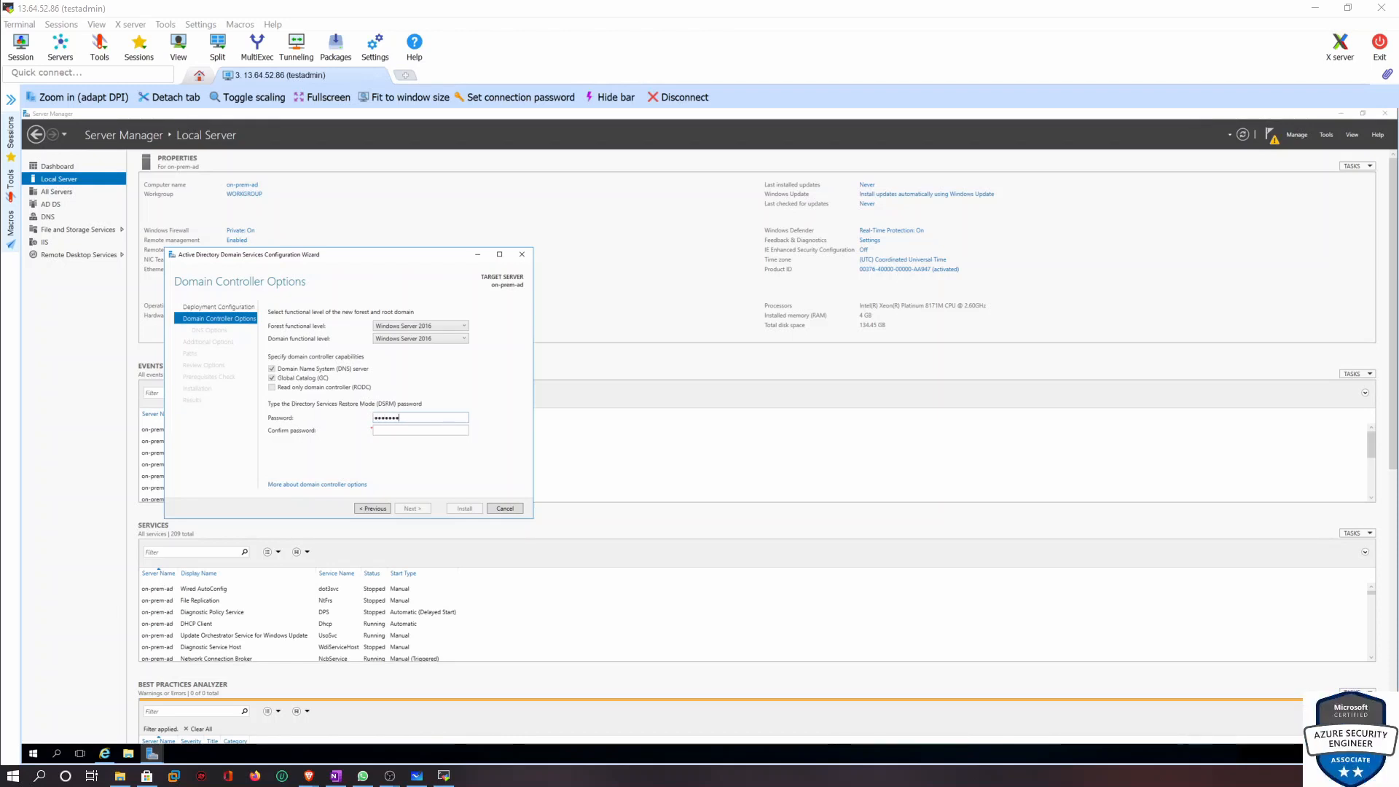
pyautogui.press('Tab')
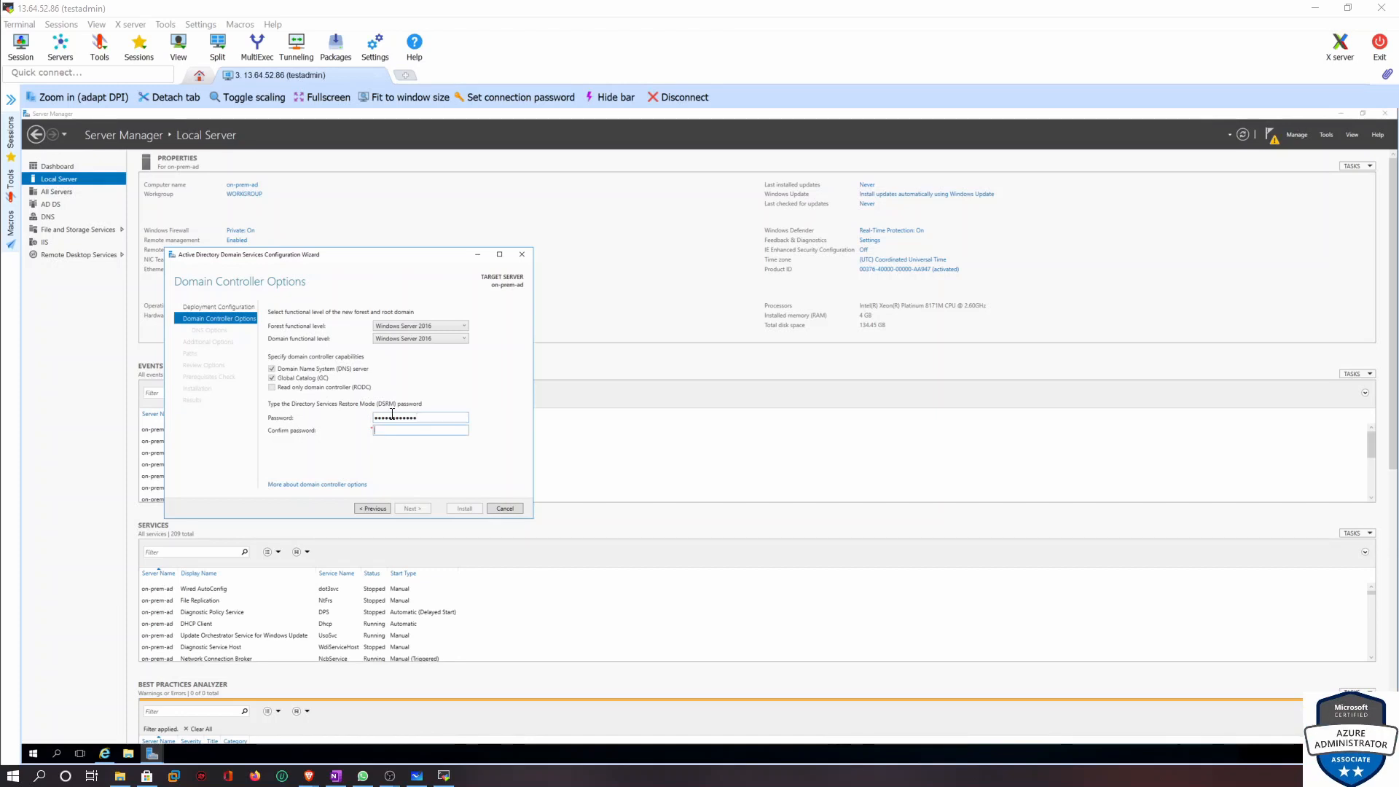
pyautogui.write('••••••••')
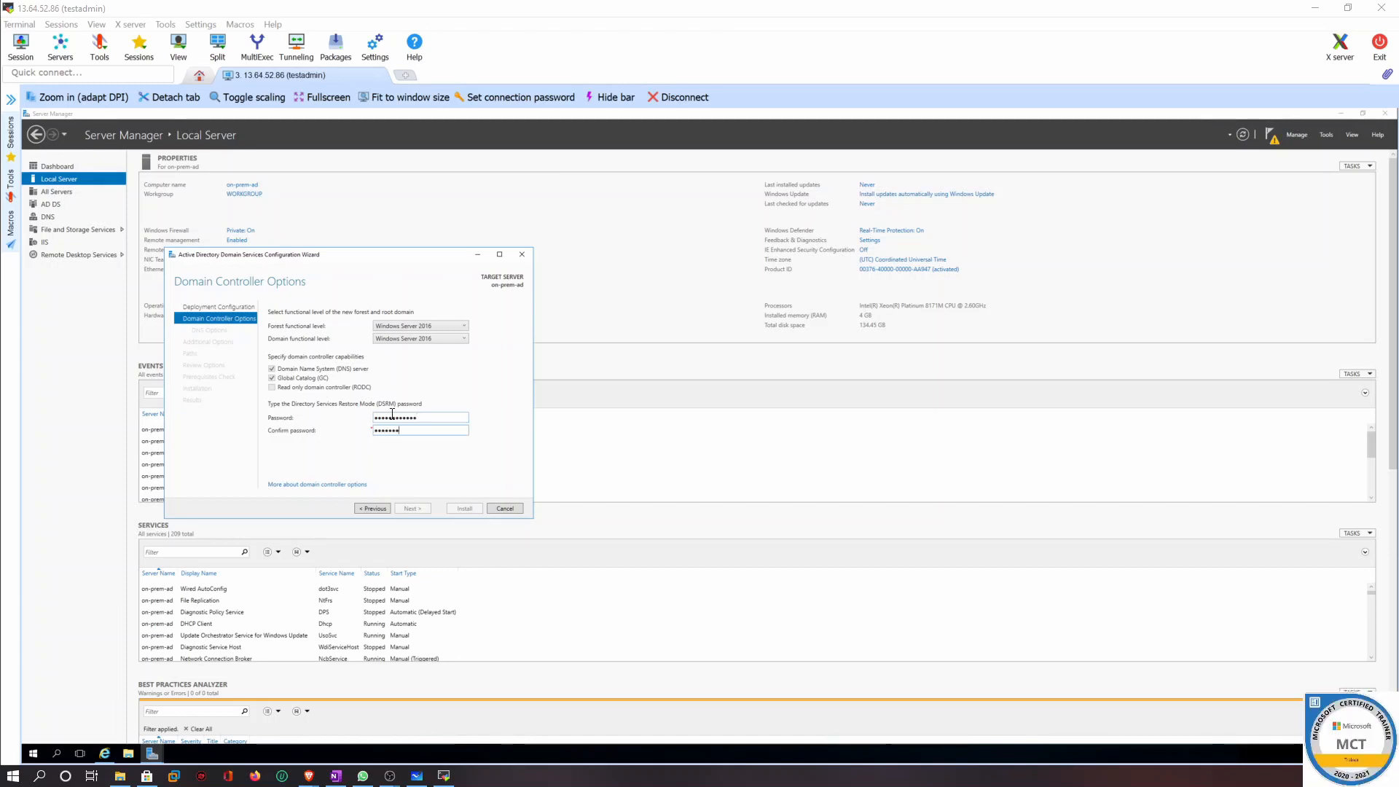
pyautogui.write('••')
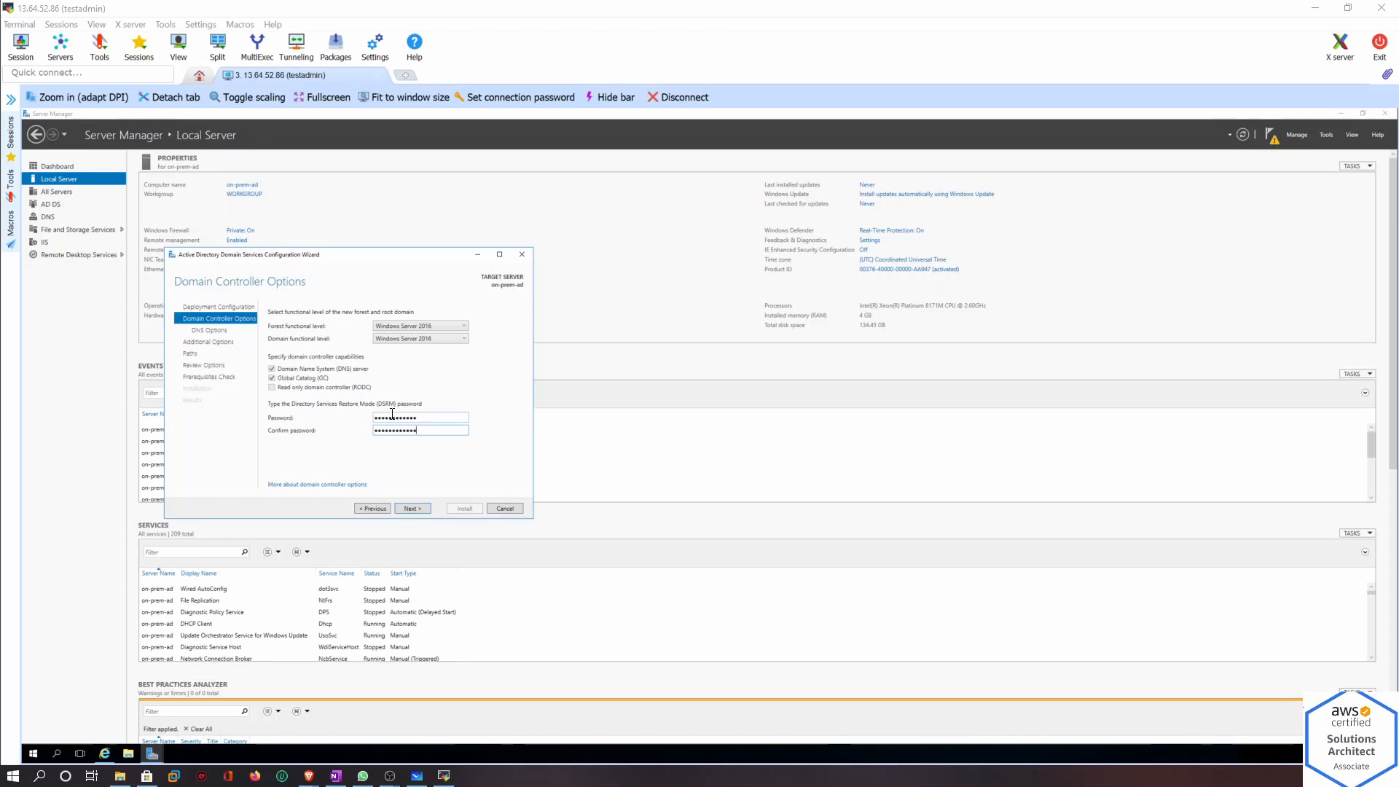
pyautogui.click(415, 508)
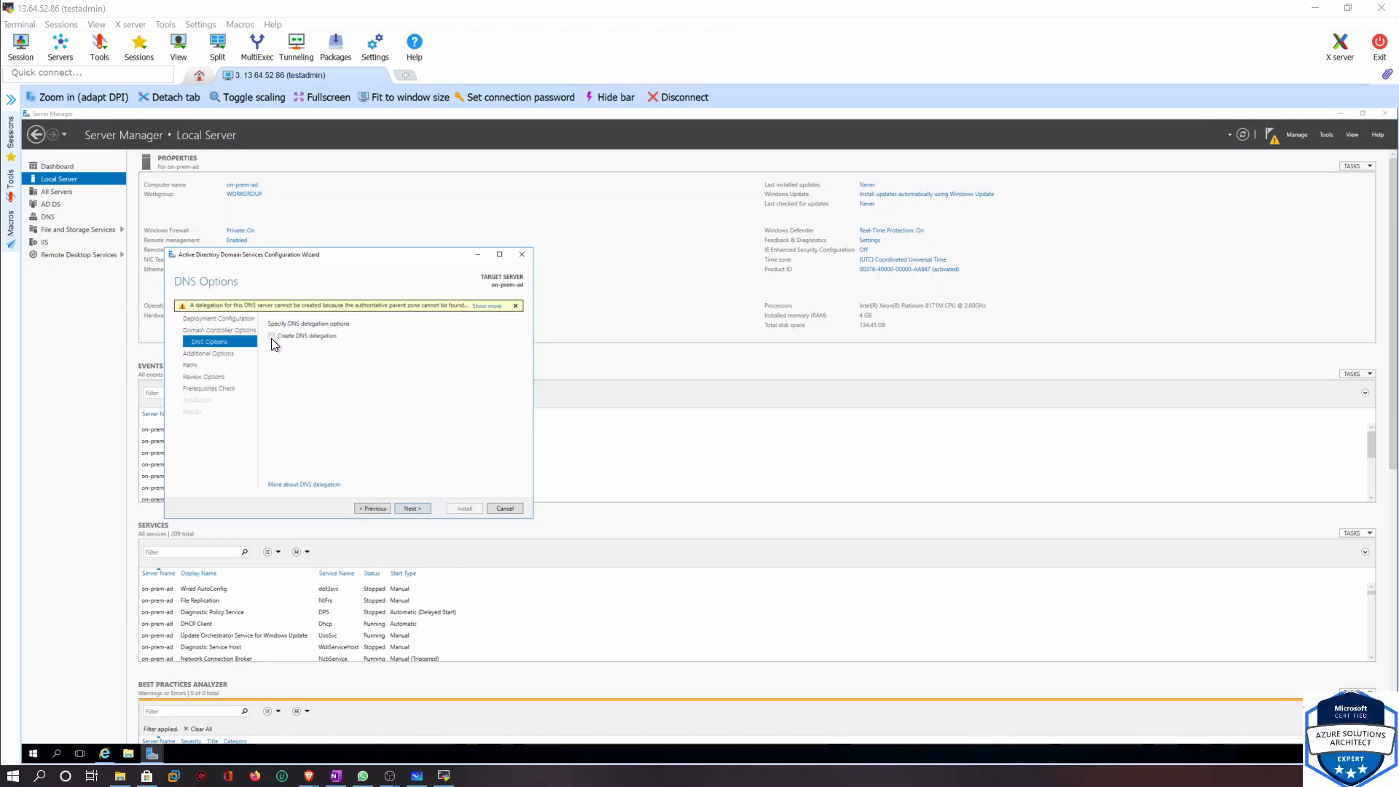
# Accept the default DNS, NetBIOS name, path and review options to reach the prerequisites check
pyautogui.click(412, 508)
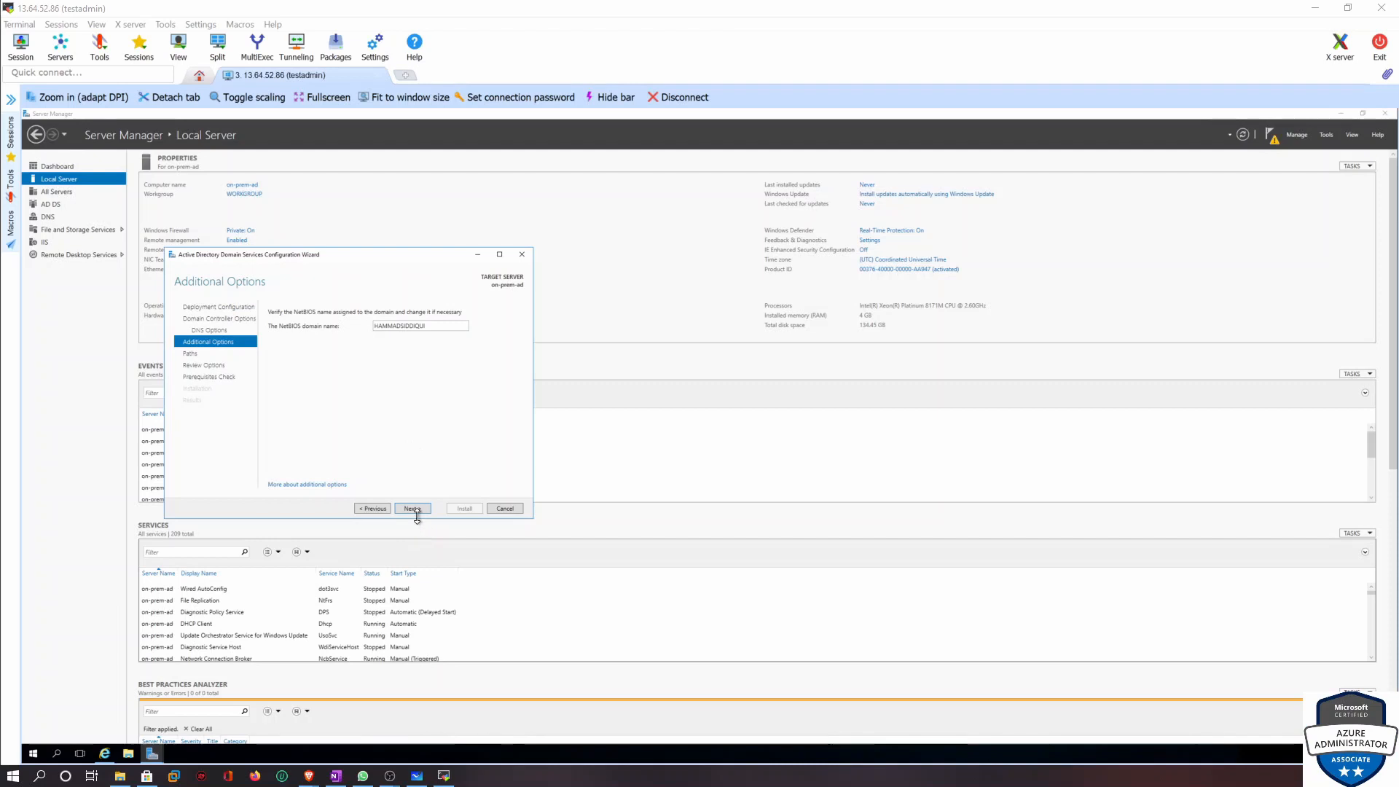
pyautogui.click(410, 508)
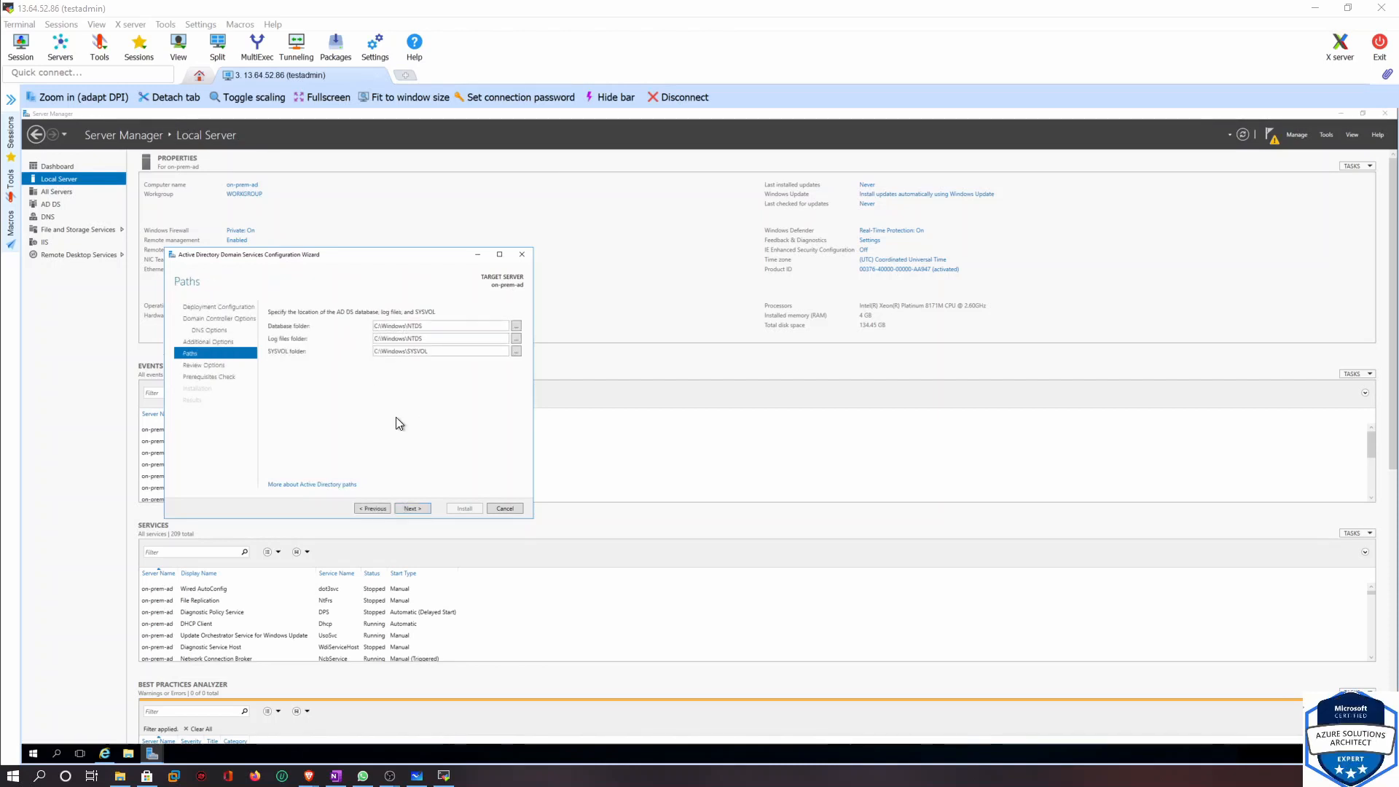
pyautogui.click(412, 509)
pyautogui.moveTo(518, 368); pyautogui.dragTo(515, 441)
pyautogui.click(412, 508)
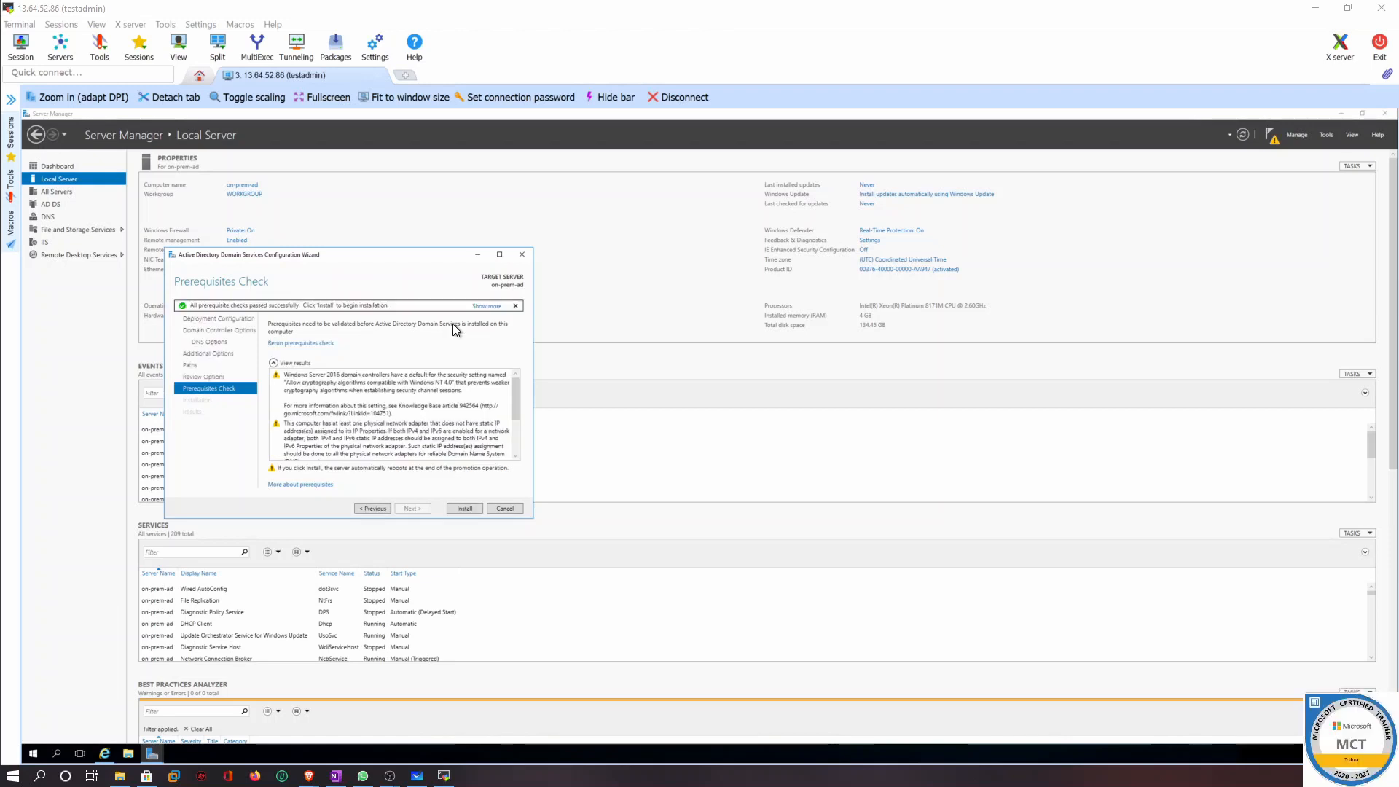
# Review the prerequisite results, install AD DS, then dismiss the sign-out notice and close the wizard
pyautogui.scroll(-5, 426, 412)
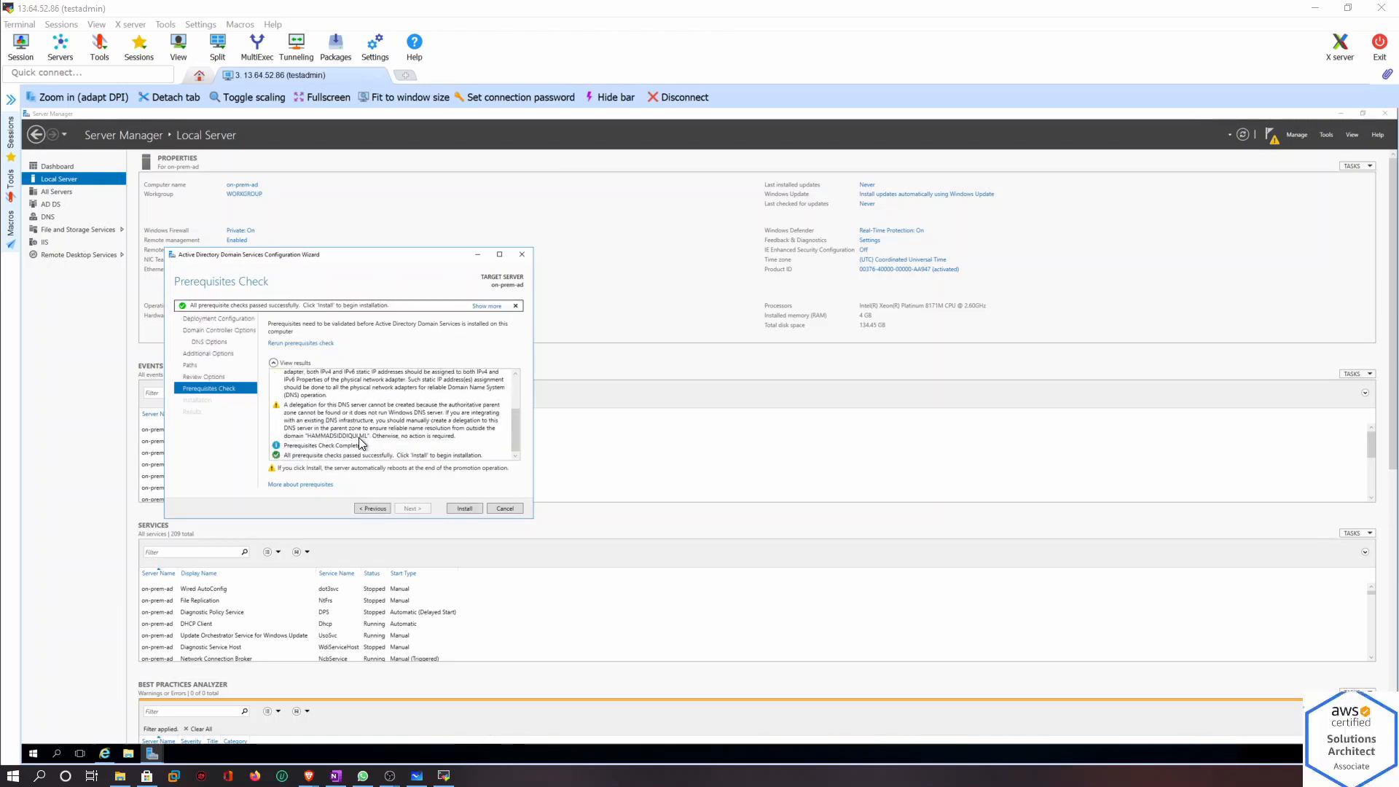
pyautogui.scroll(1, 384, 417)
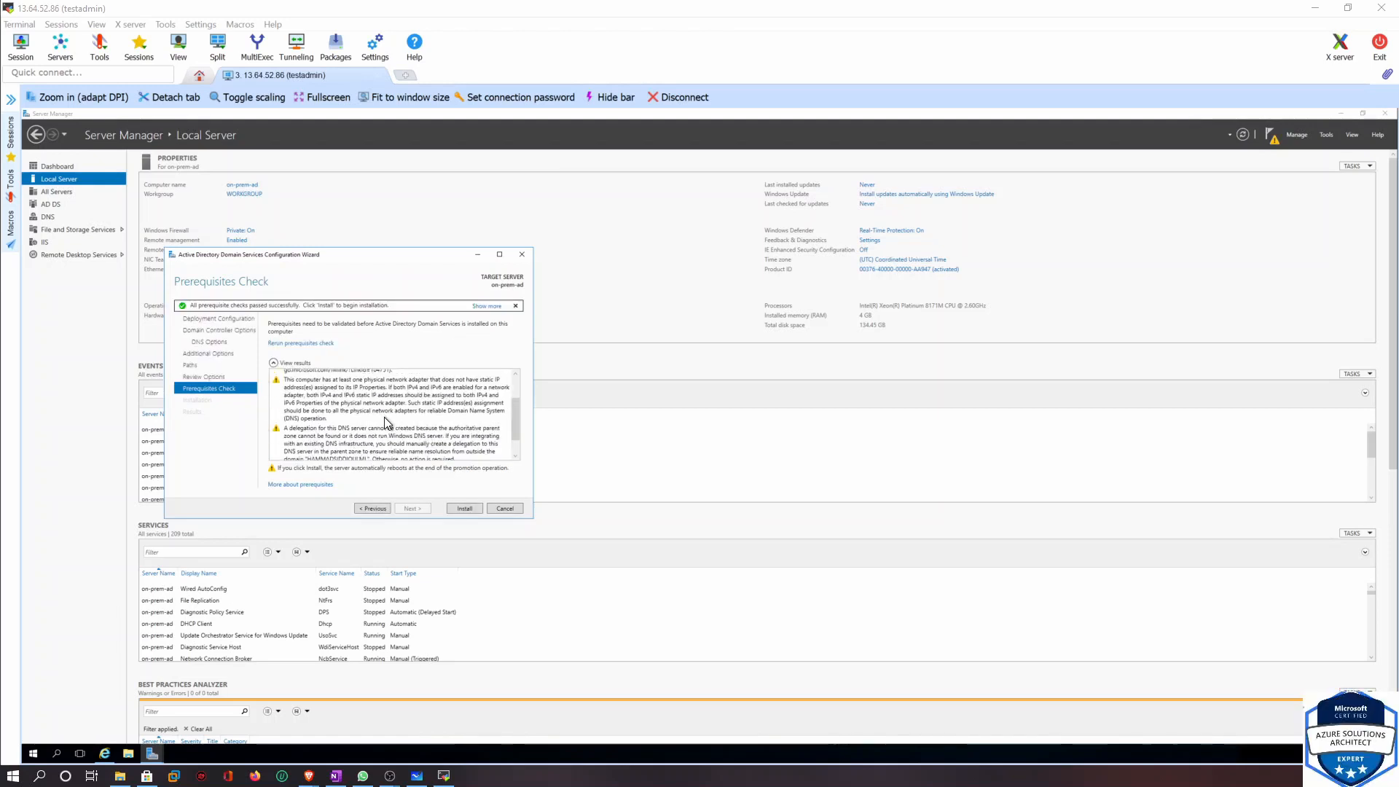
pyautogui.click(466, 508)
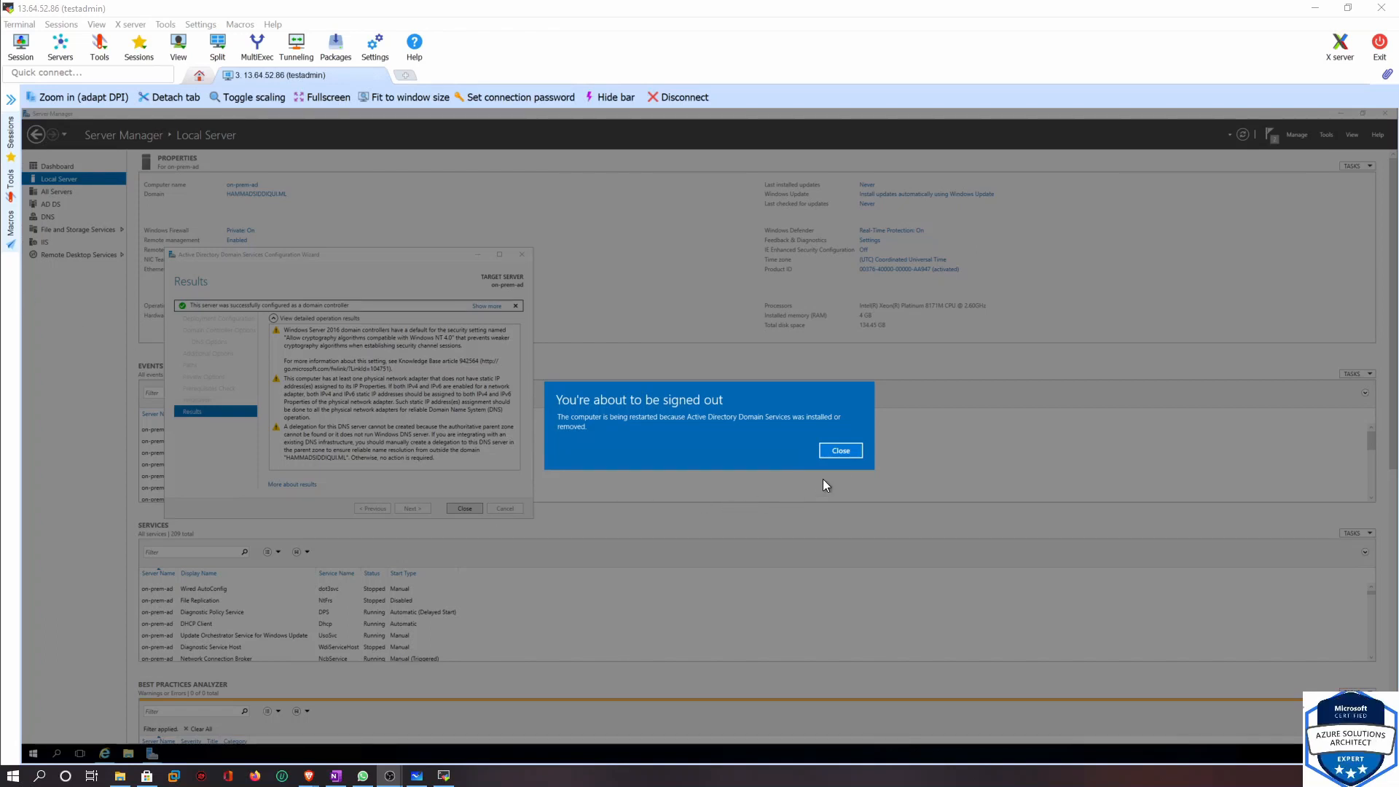
pyautogui.click(842, 450)
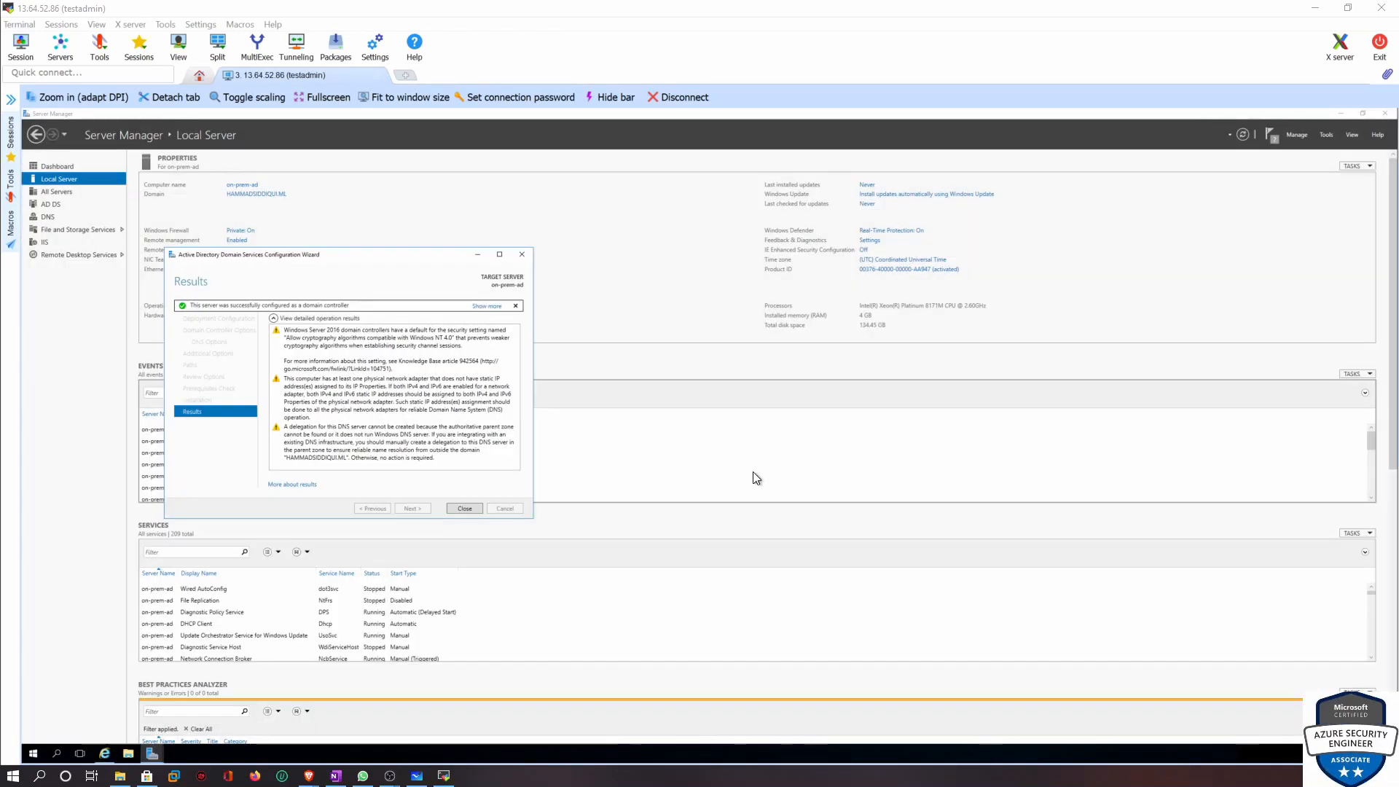
pyautogui.click(476, 508)
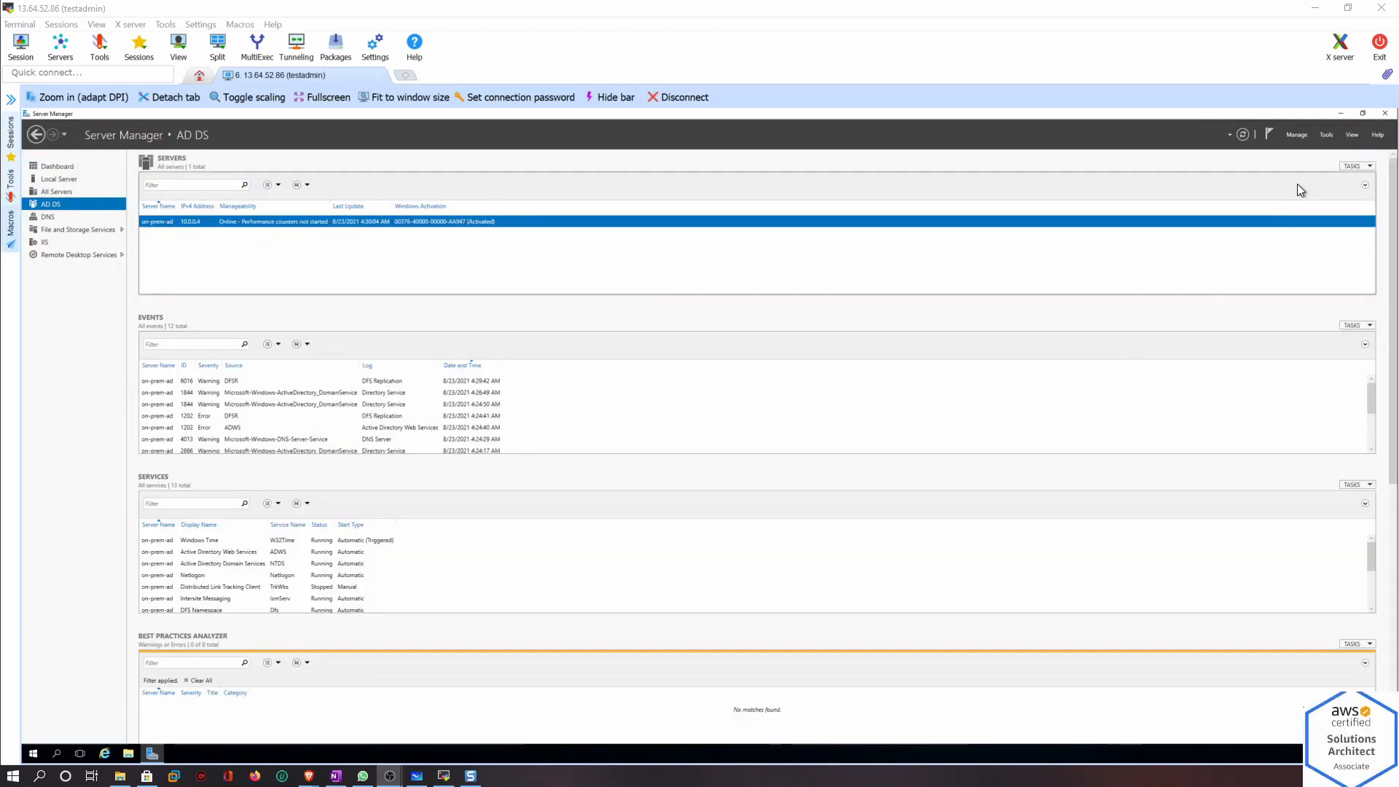
# Open Active Directory Users and Computers and maximize its window
pyautogui.click(1296, 134)
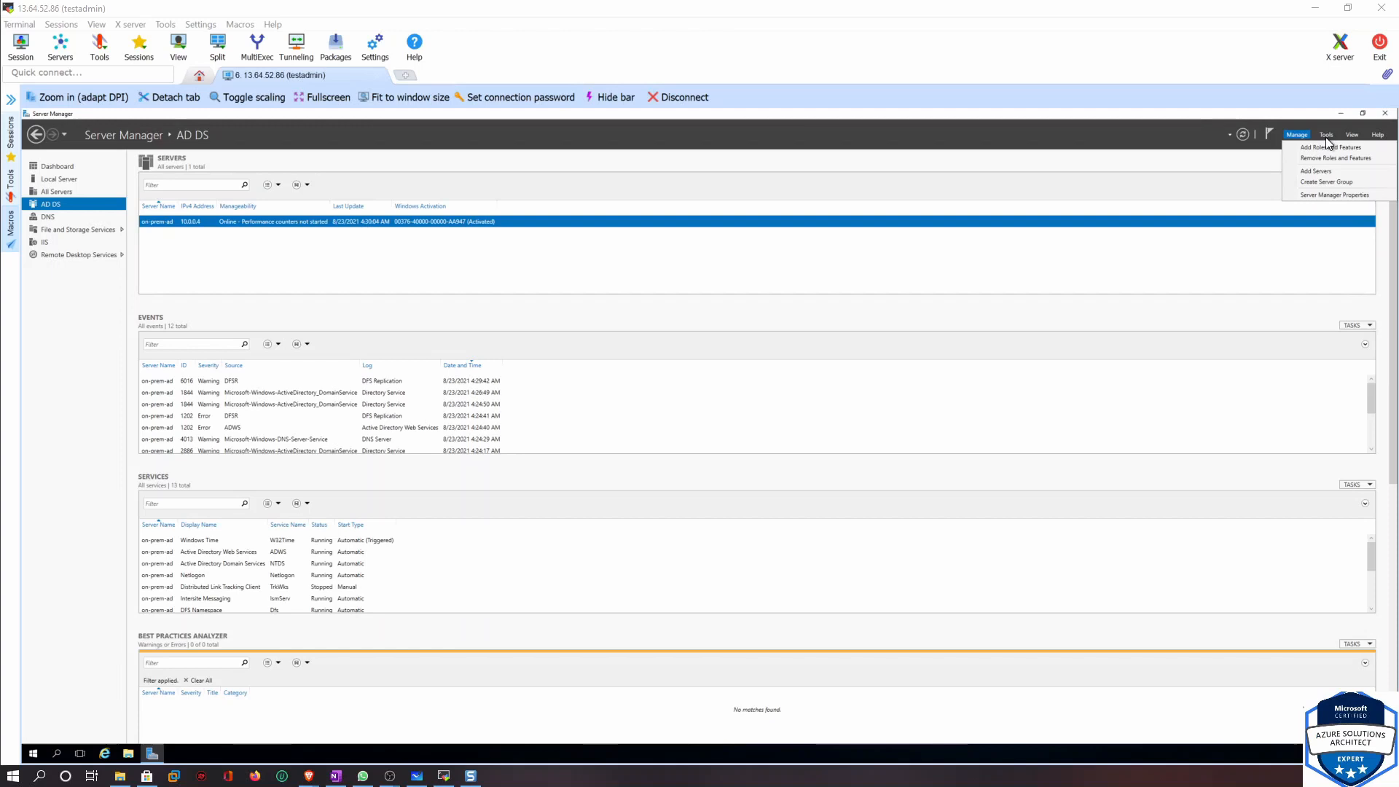
pyautogui.click(1326, 137)
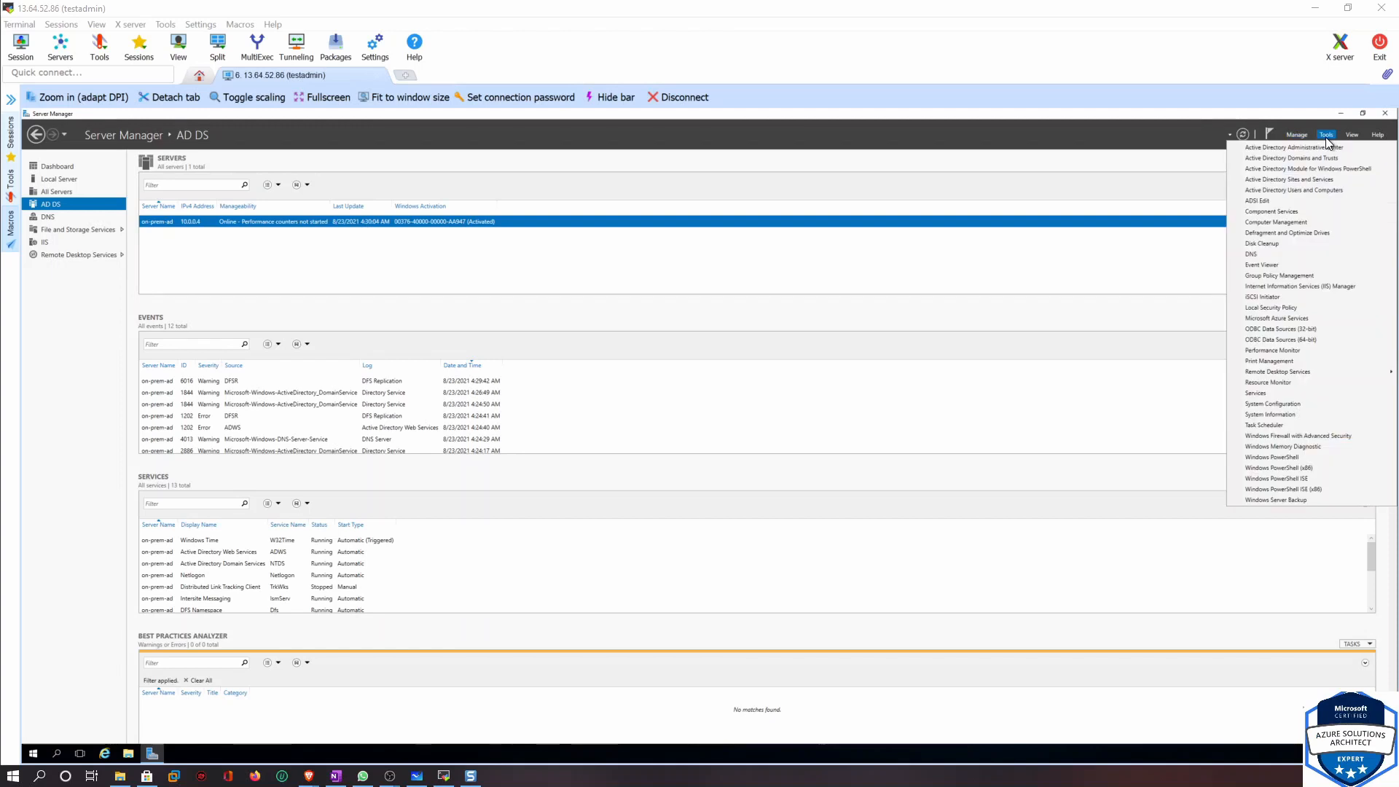
pyautogui.click(1311, 189)
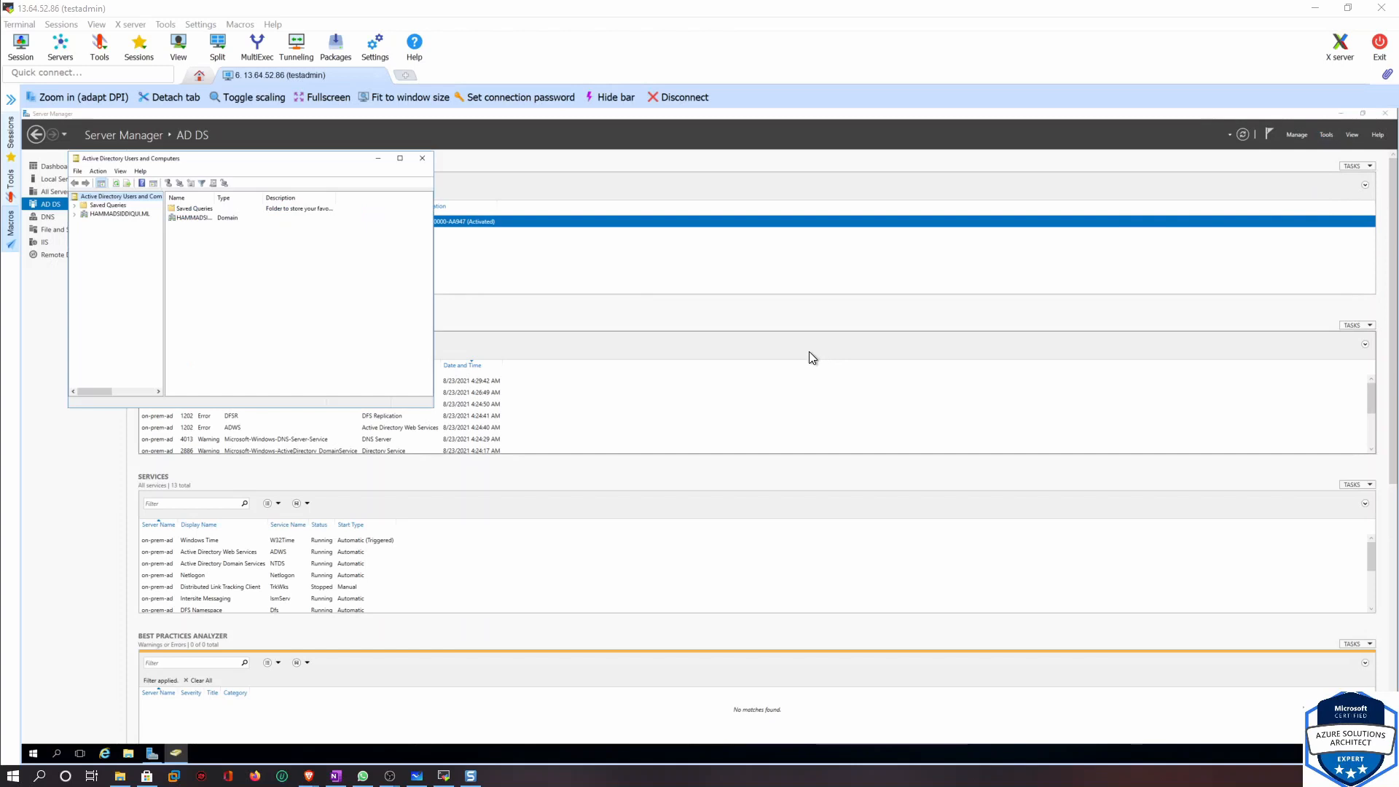
pyautogui.click(400, 158)
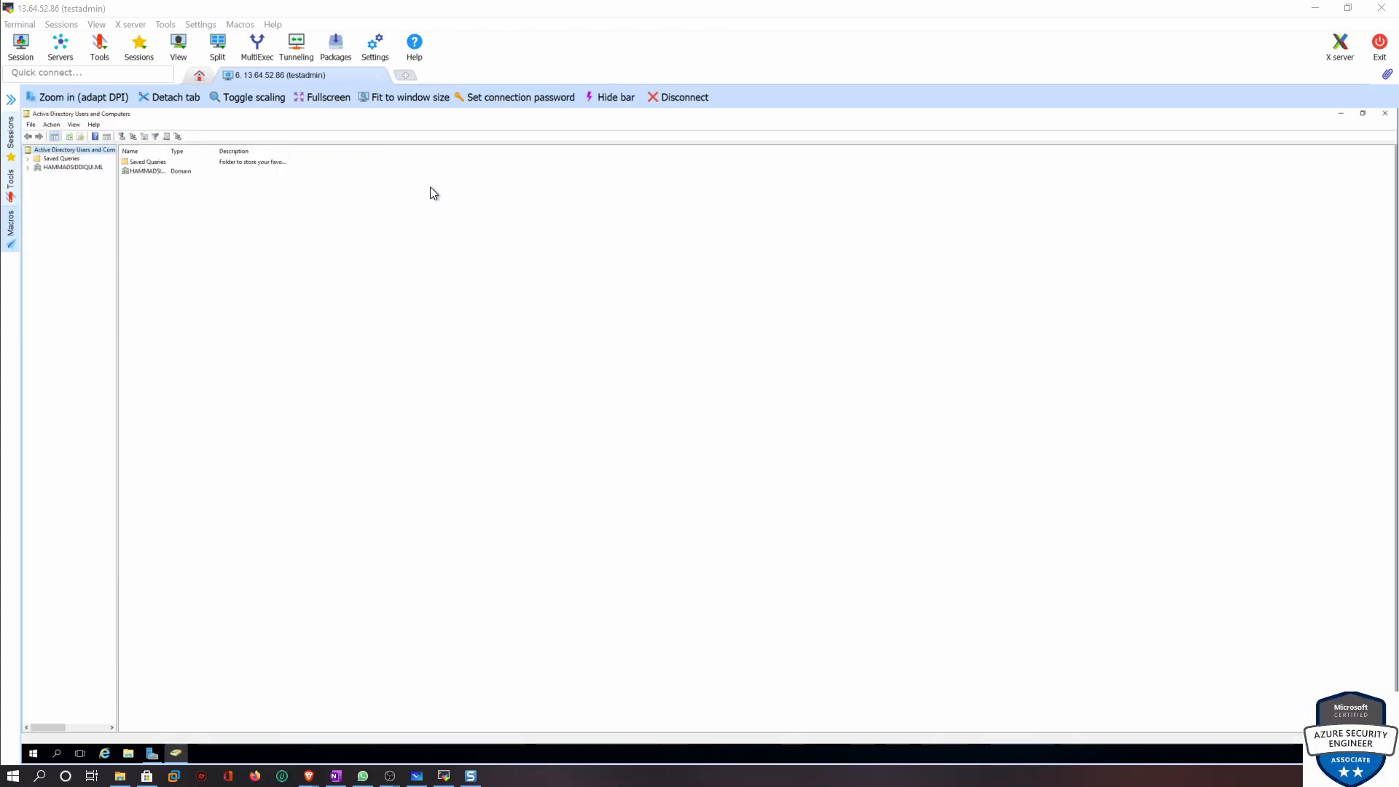
# Expand the domain, widen the tree pane, and browse the Computers and Users containers
pyautogui.click(26, 167)
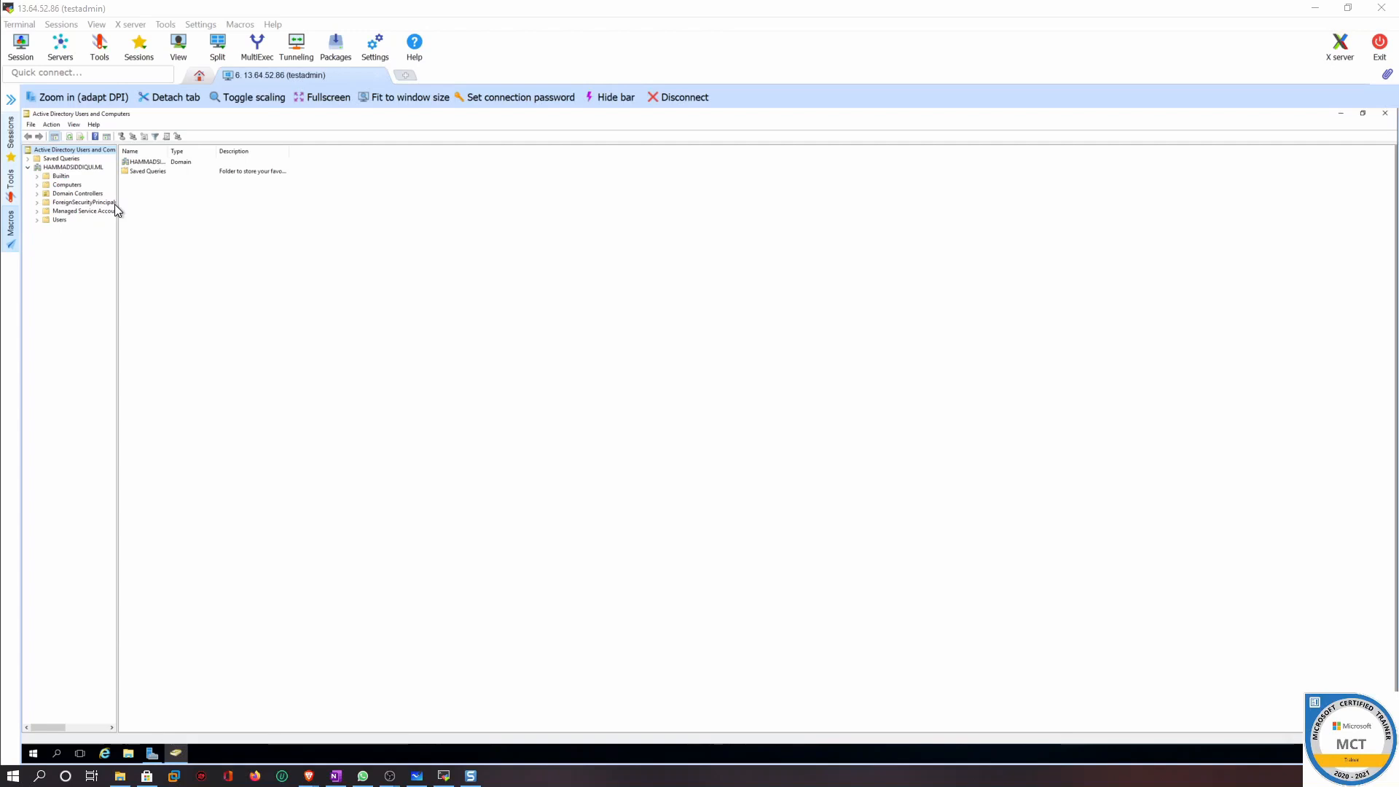
pyautogui.moveTo(117, 208); pyautogui.dragTo(185, 210)
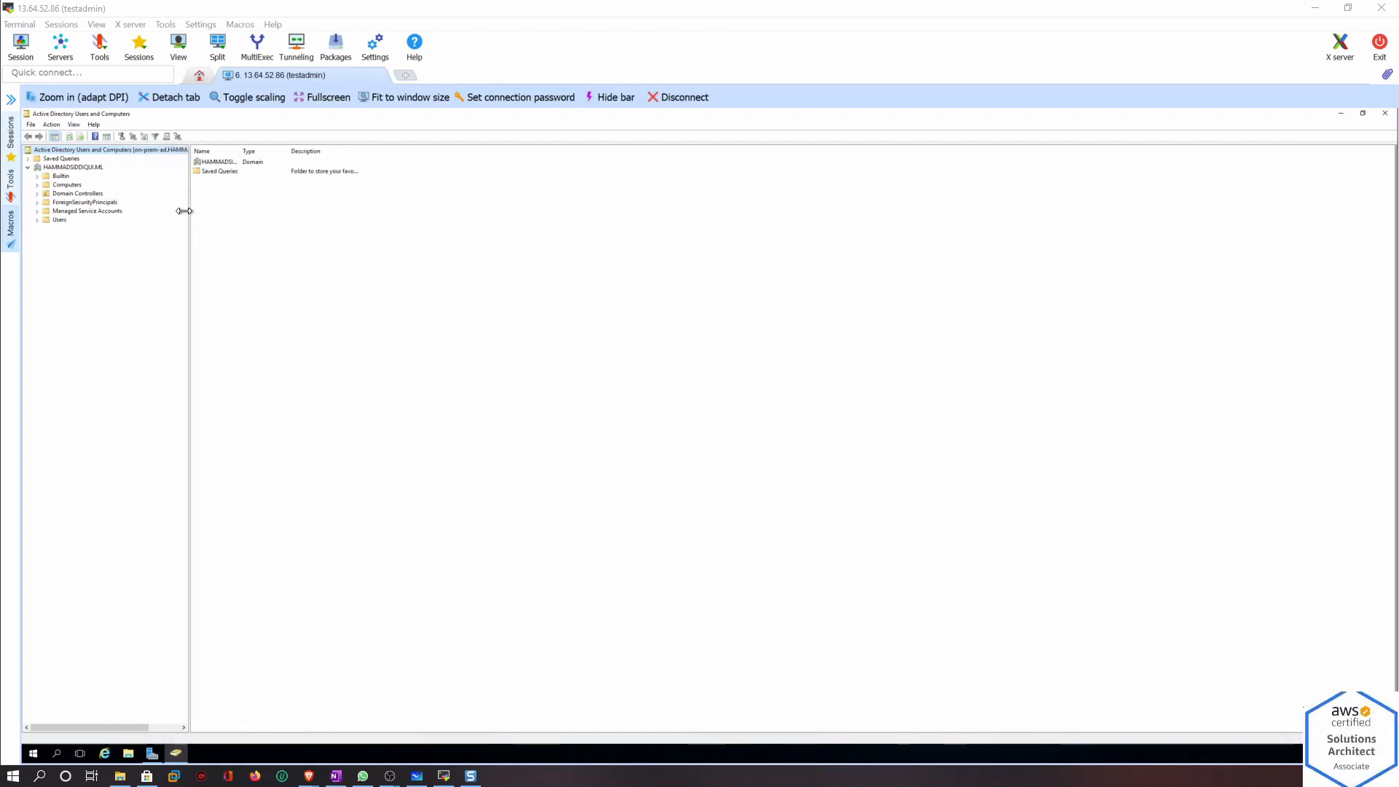
pyautogui.click(58, 177)
pyautogui.click(66, 186)
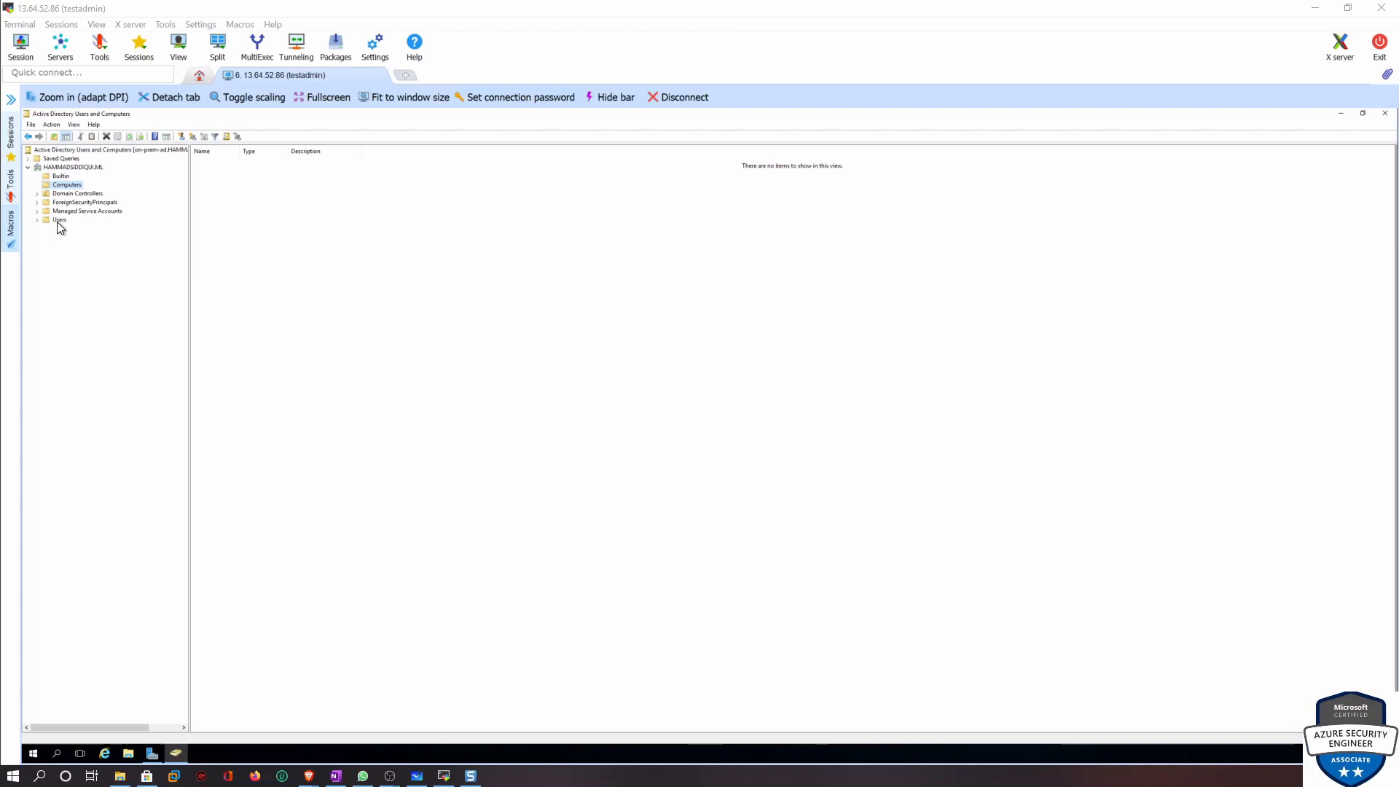
pyautogui.click(59, 220)
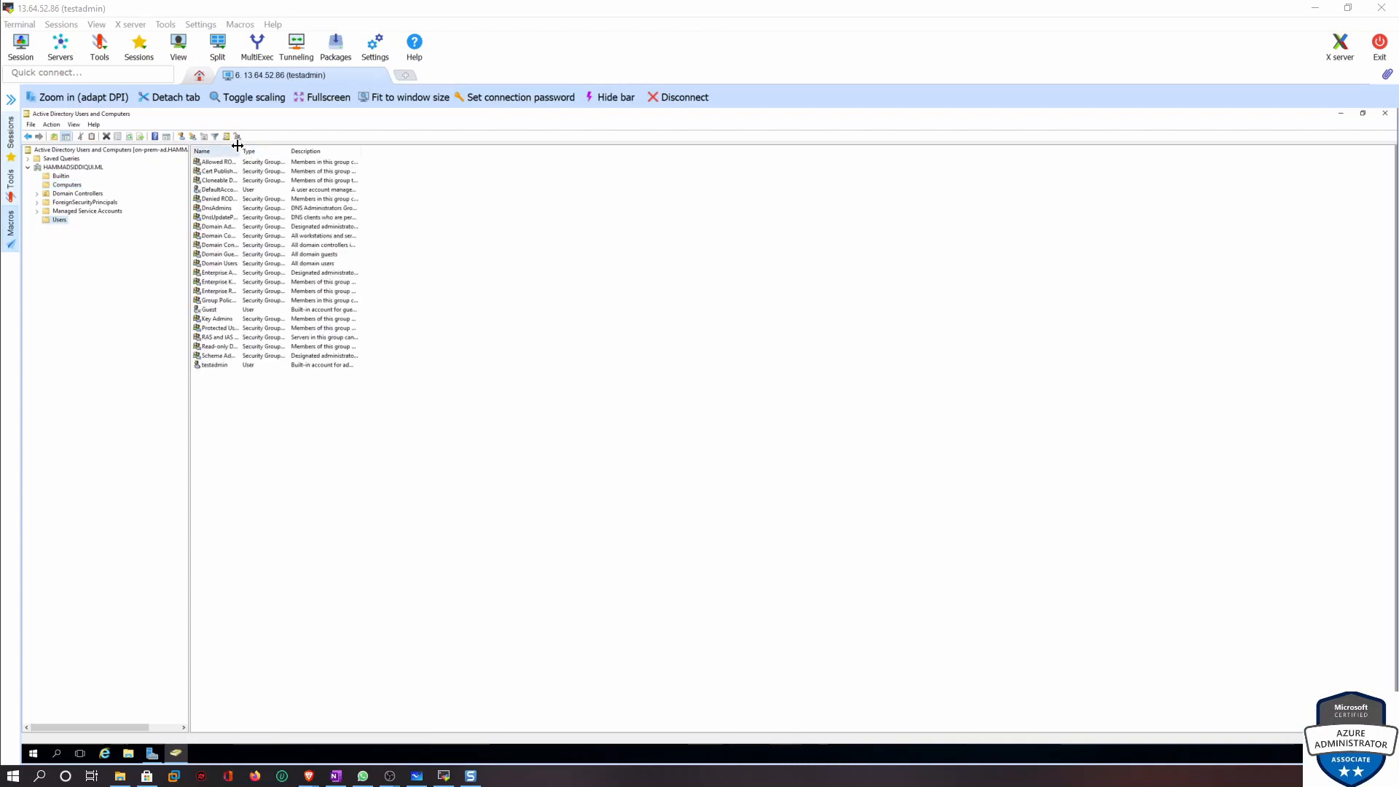
pyautogui.moveTo(241, 151); pyautogui.dragTo(262, 151)
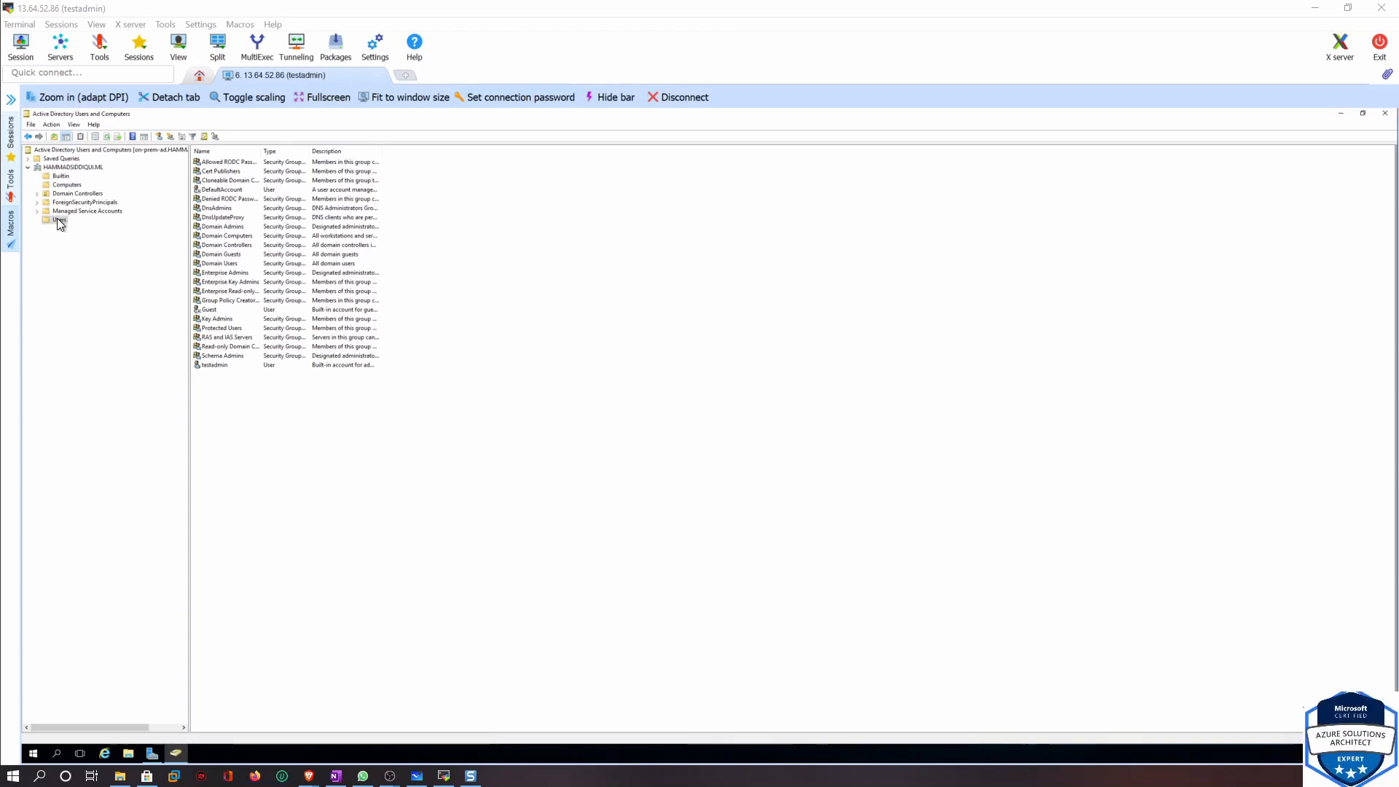
# Create a global security group named Michigan in the Users container
pyautogui.click(168, 138)
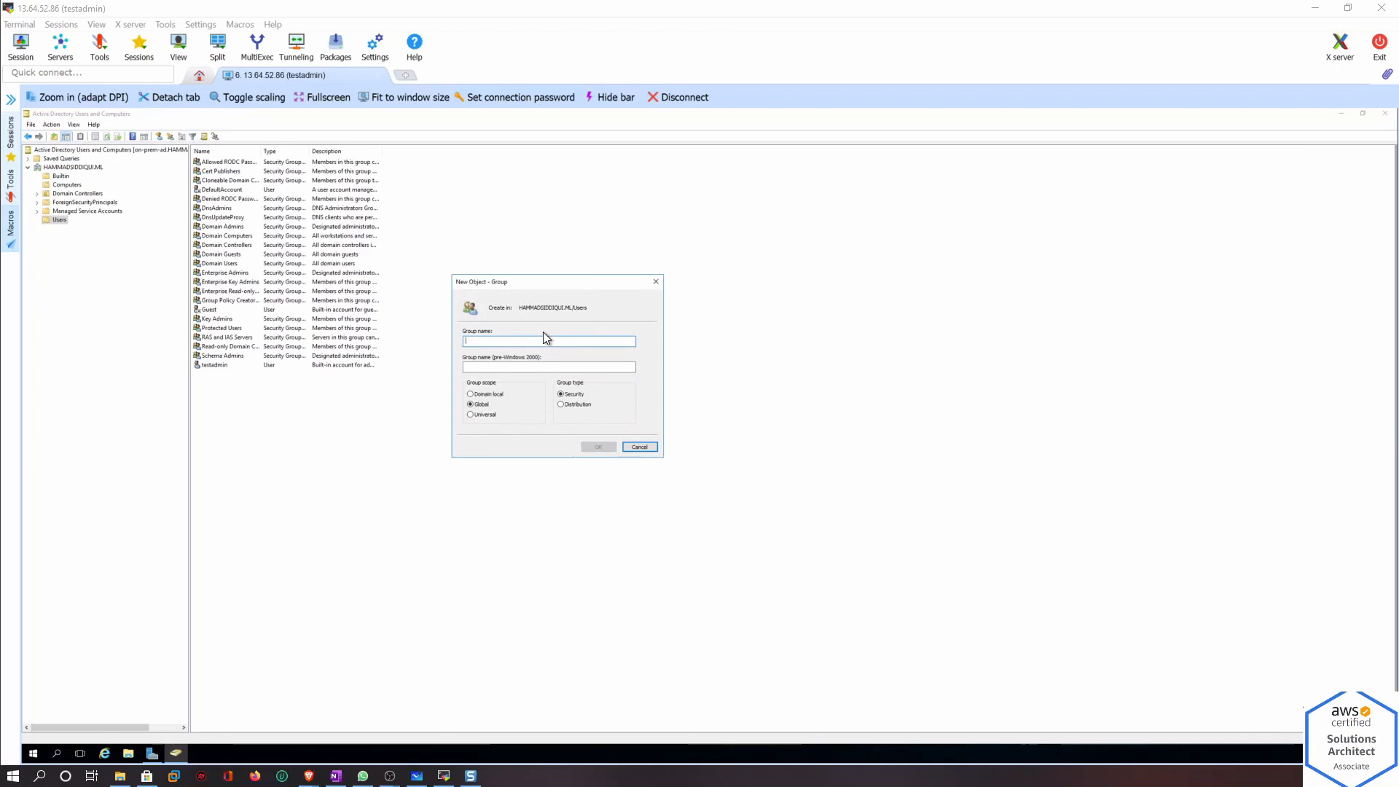
pyautogui.write('Mic')
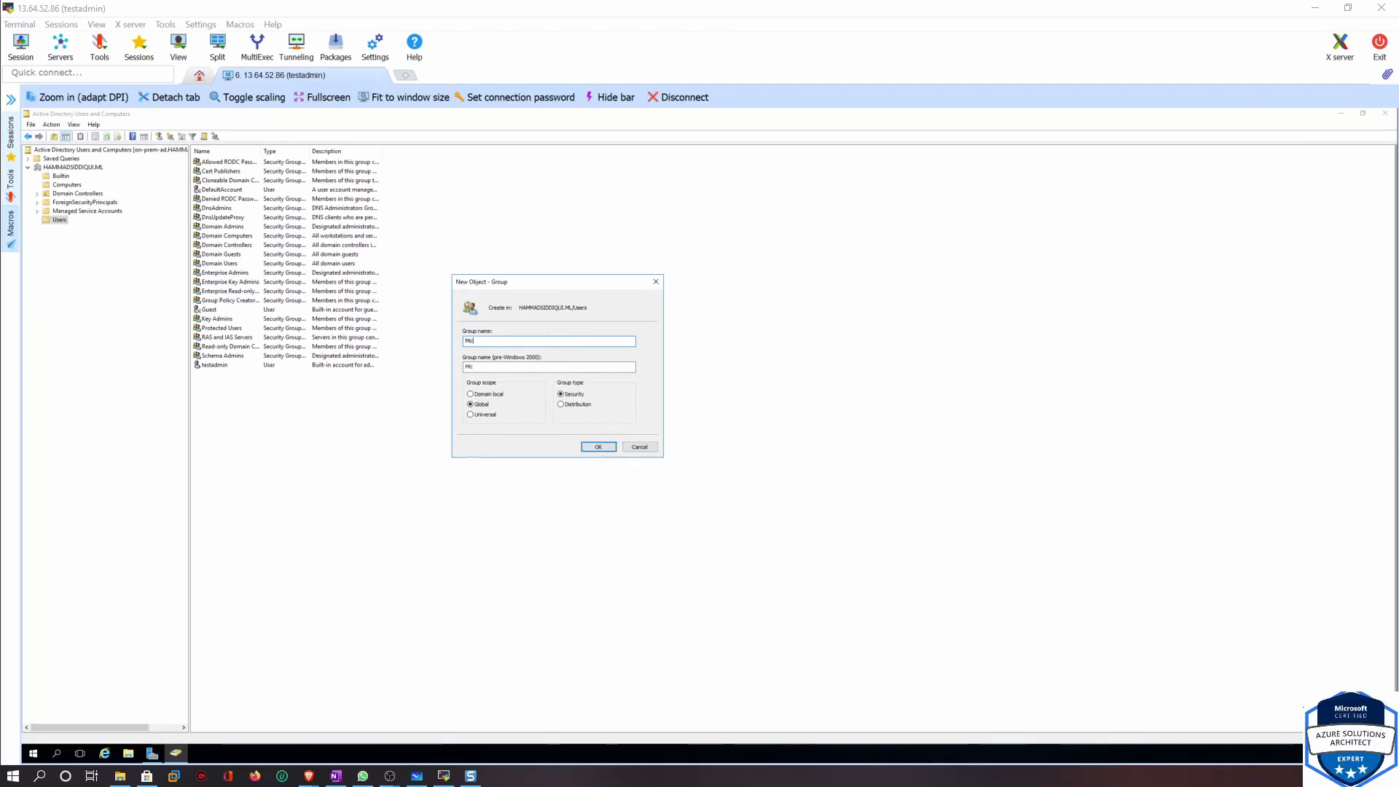
pyautogui.write('higan')
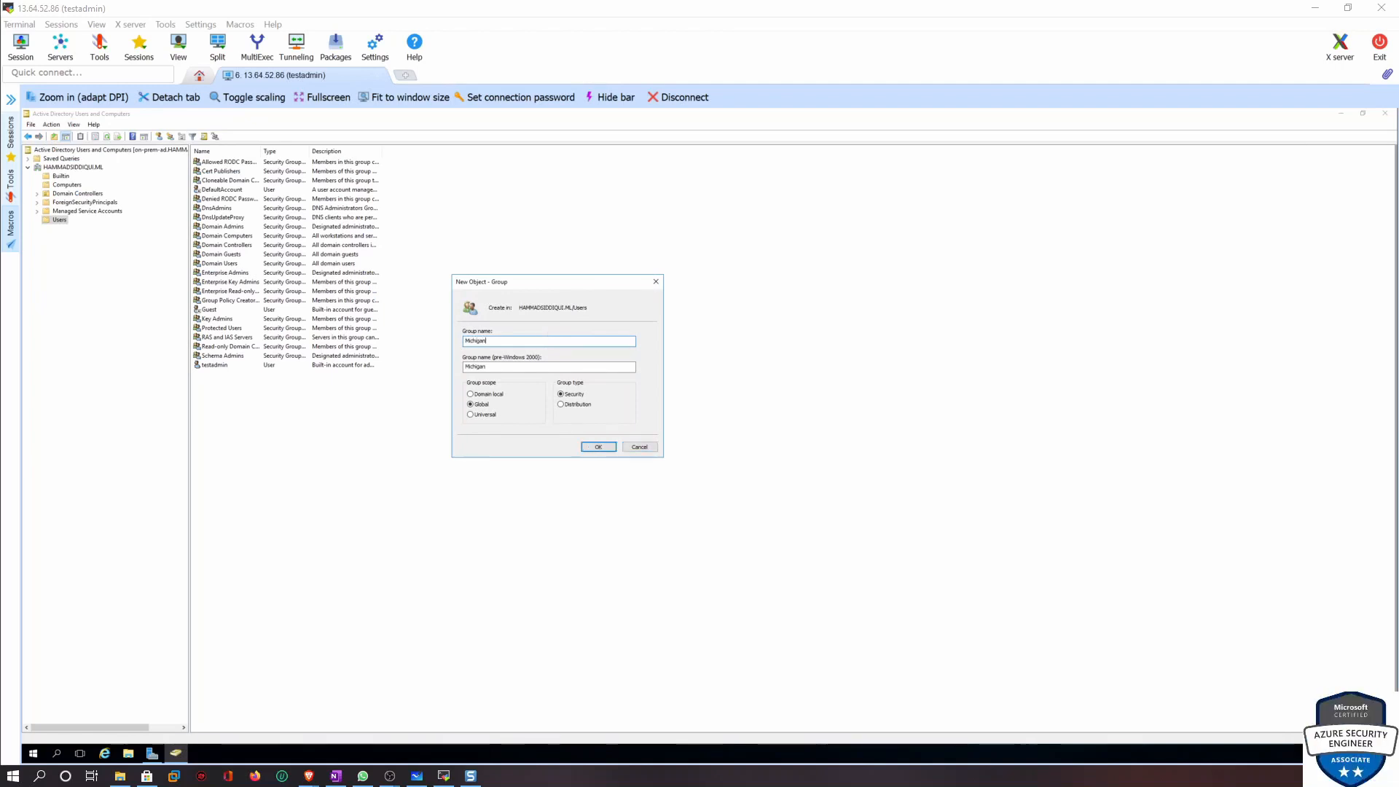
pyautogui.click(591, 447)
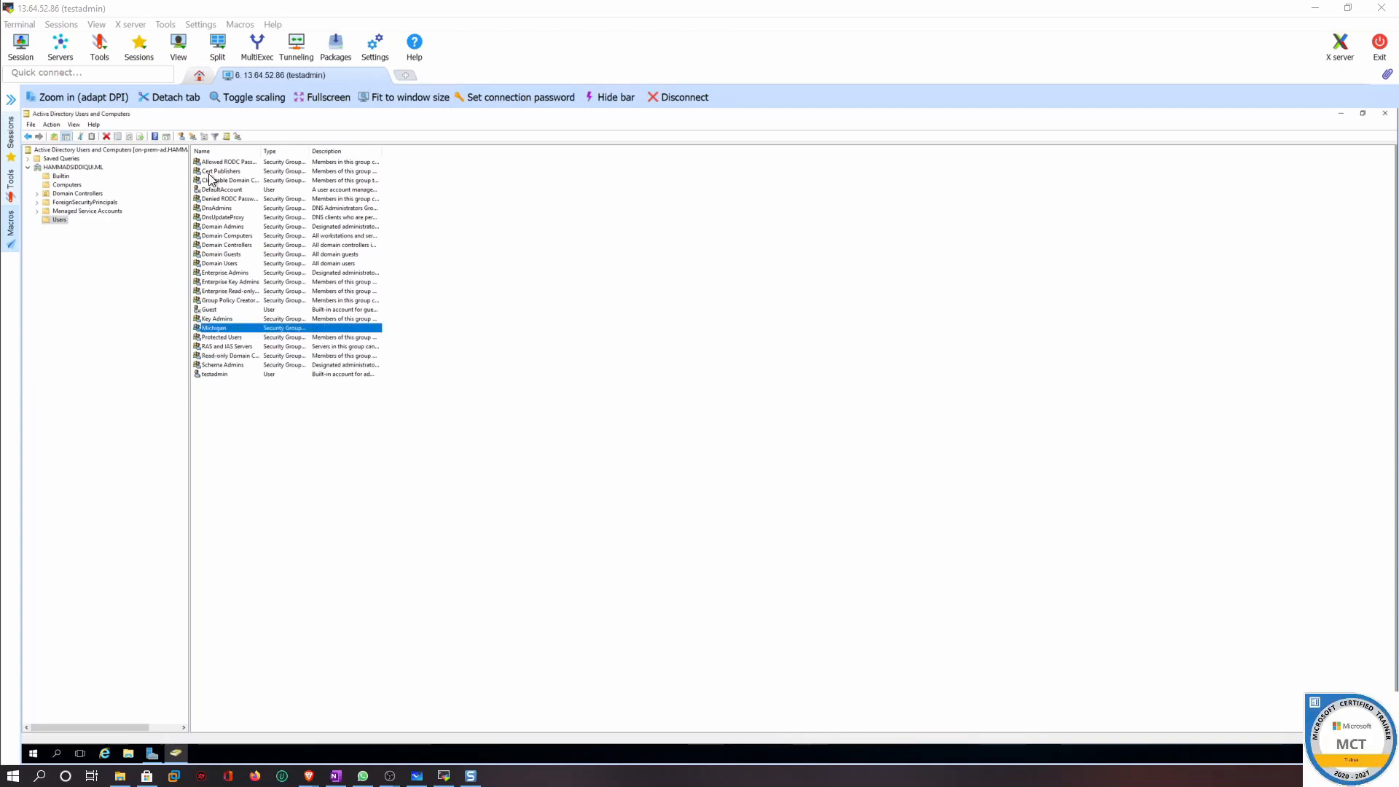
# Create a global security group named California in the Users container
pyautogui.click(193, 137)
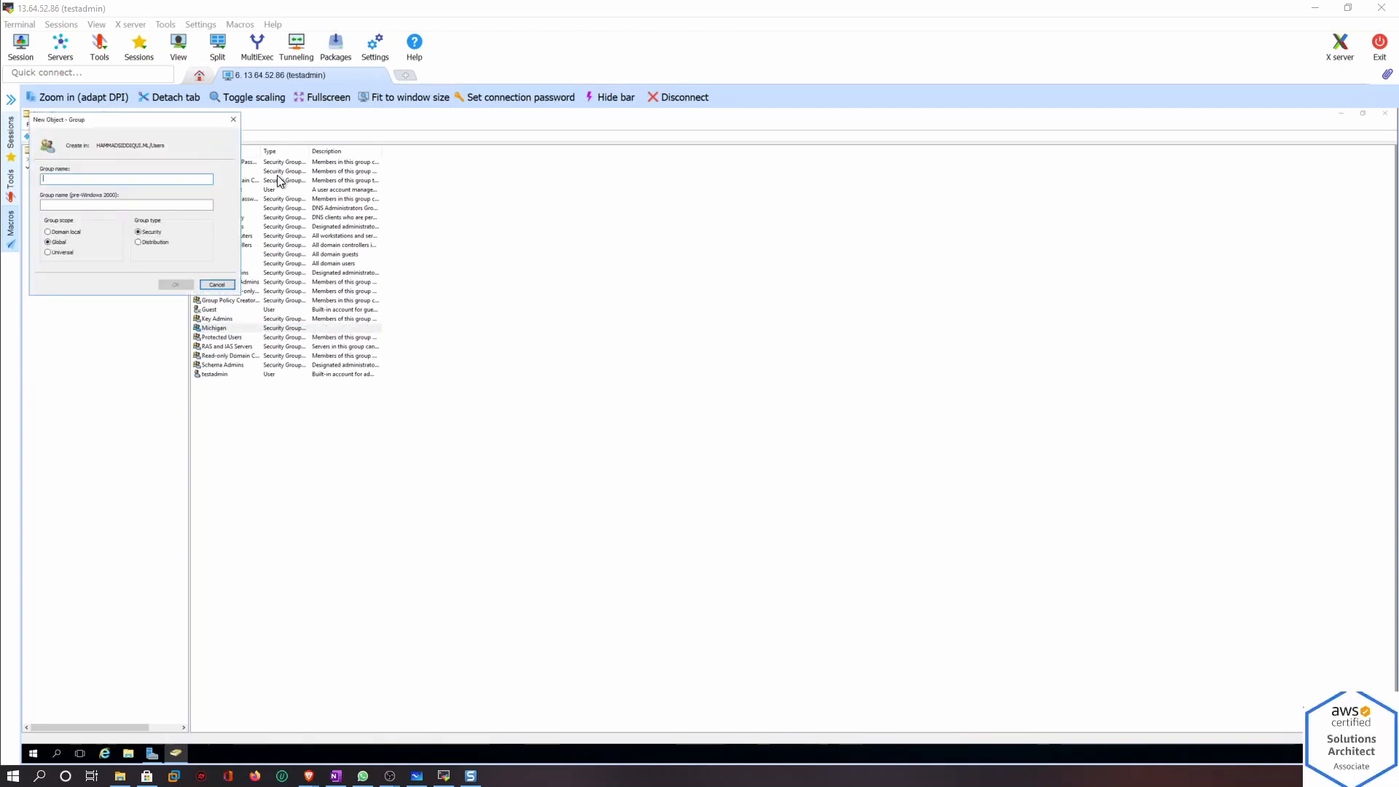
pyautogui.write('California')
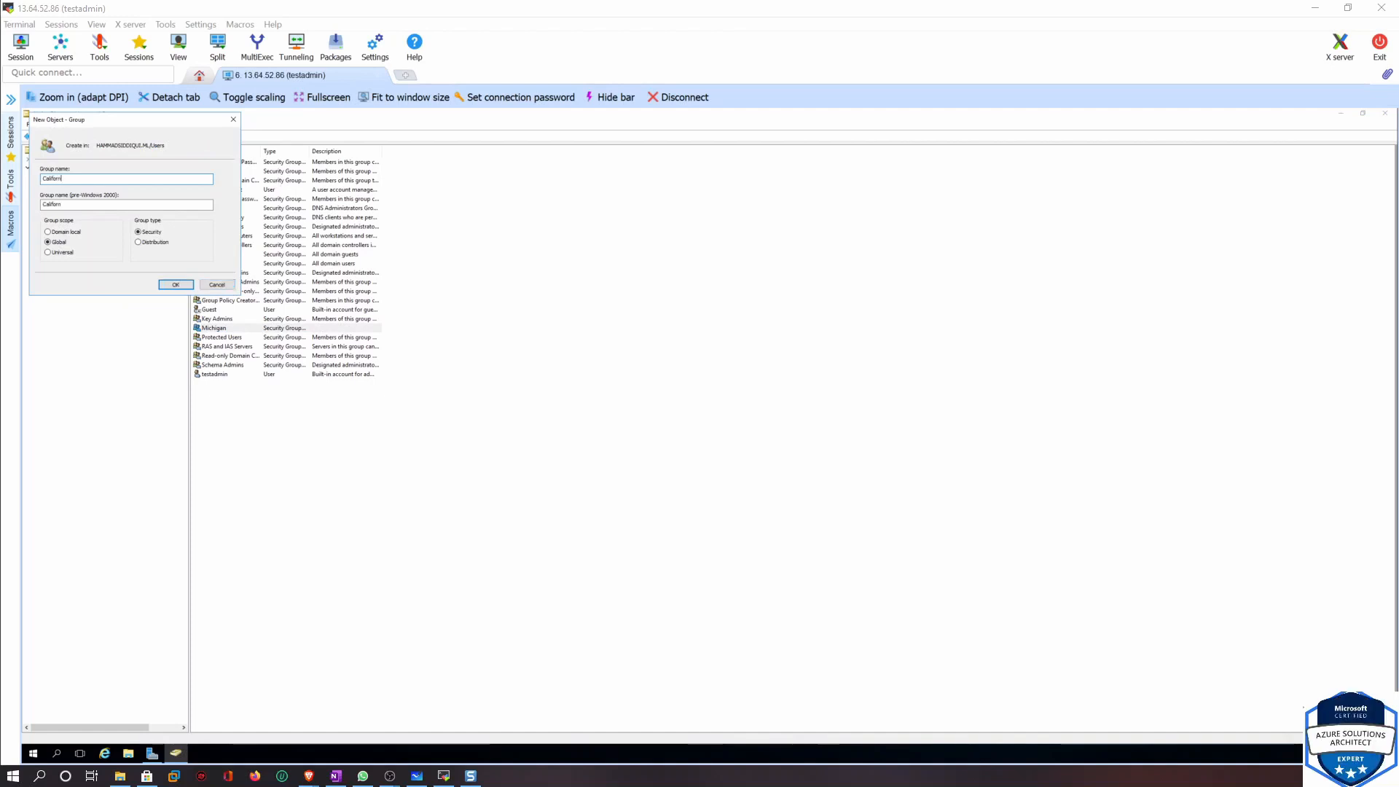
pyautogui.click(169, 286)
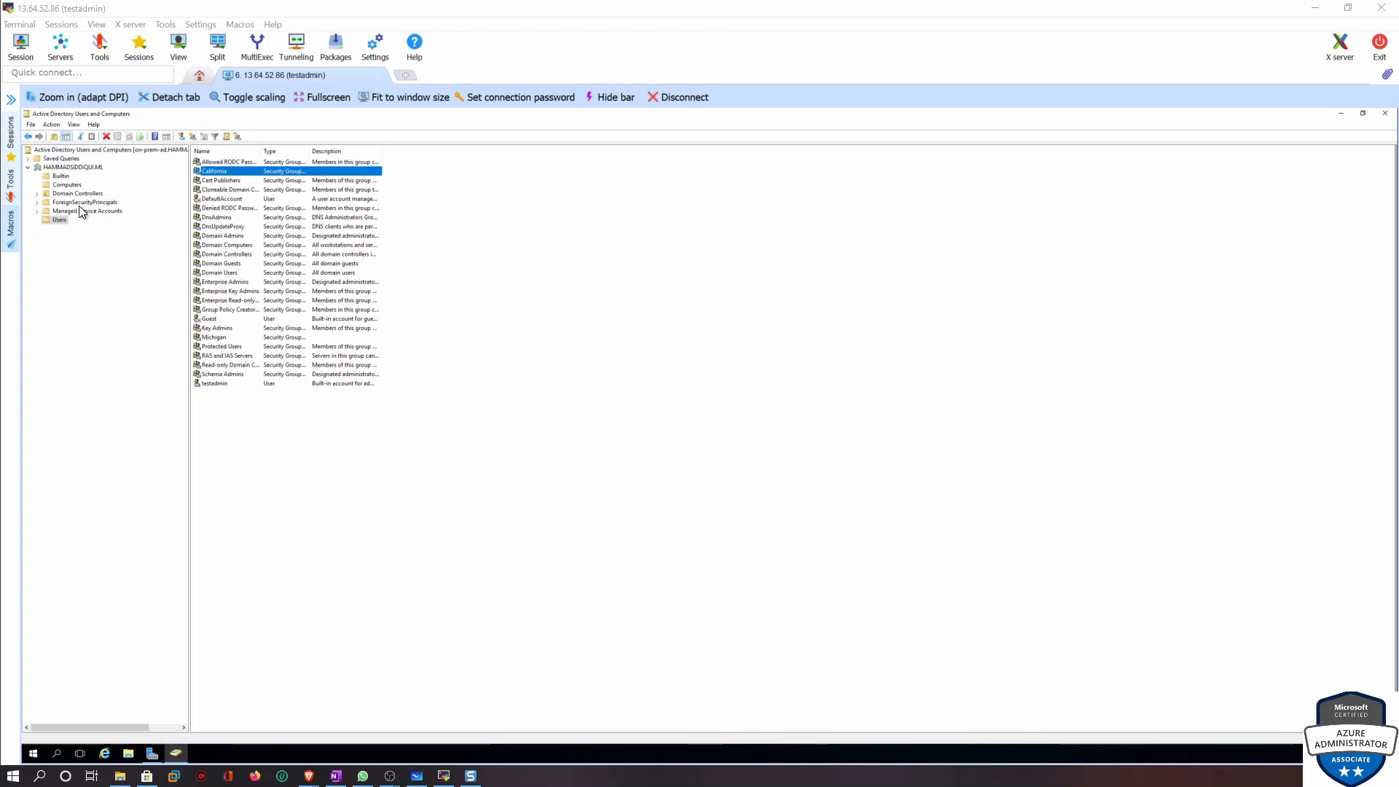
# Start a new user in Users with first name detroit, last name michigan, and logon name detroit
pyautogui.click(182, 138)
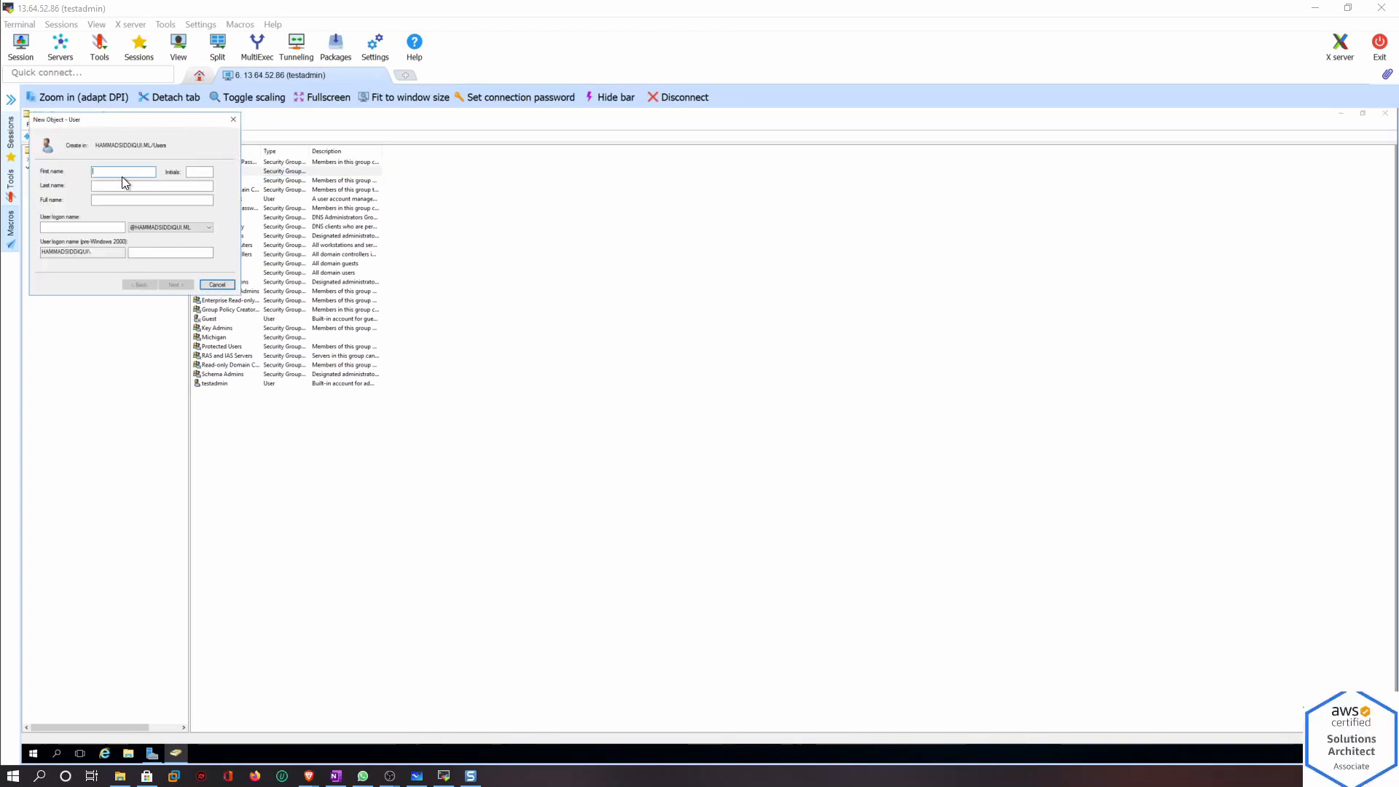
pyautogui.write('detroit')
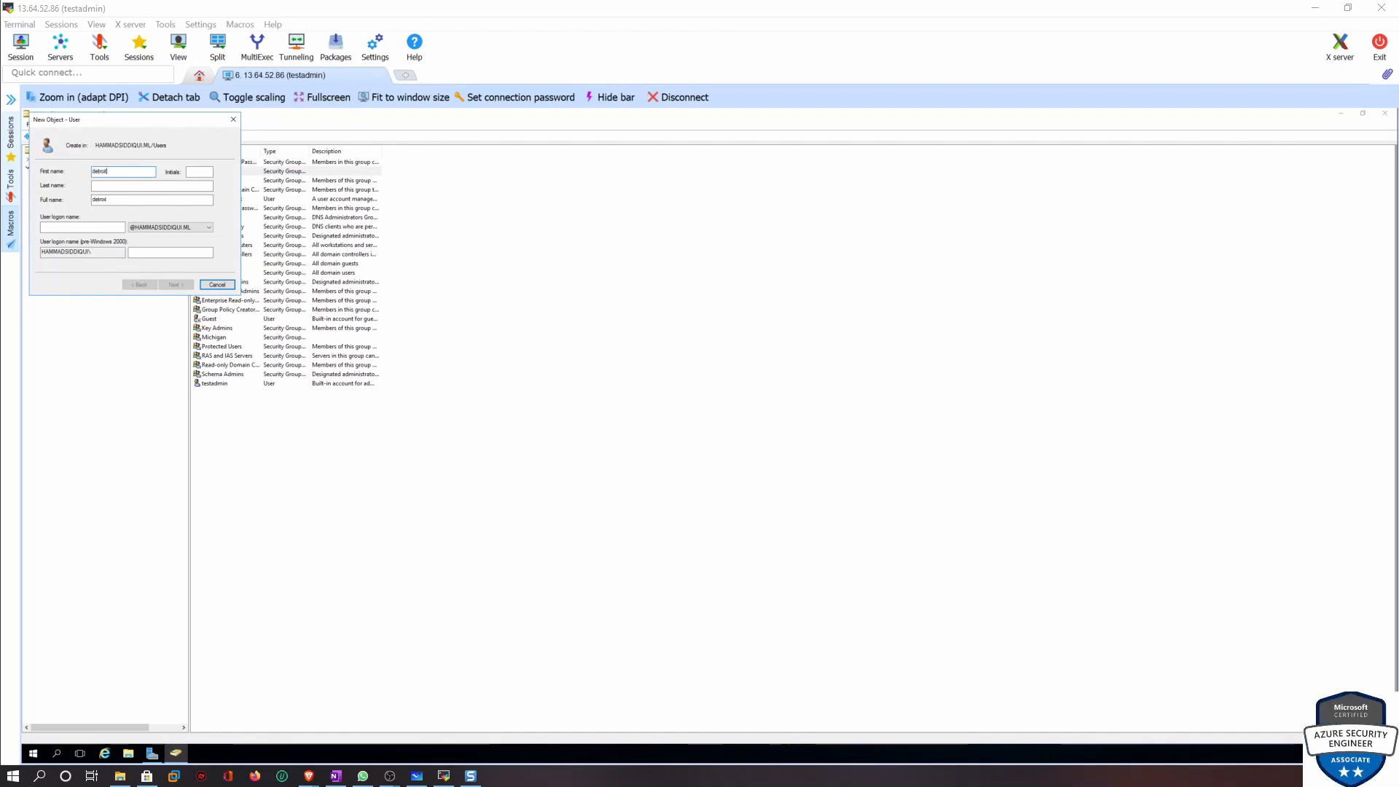
pyautogui.click(174, 187)
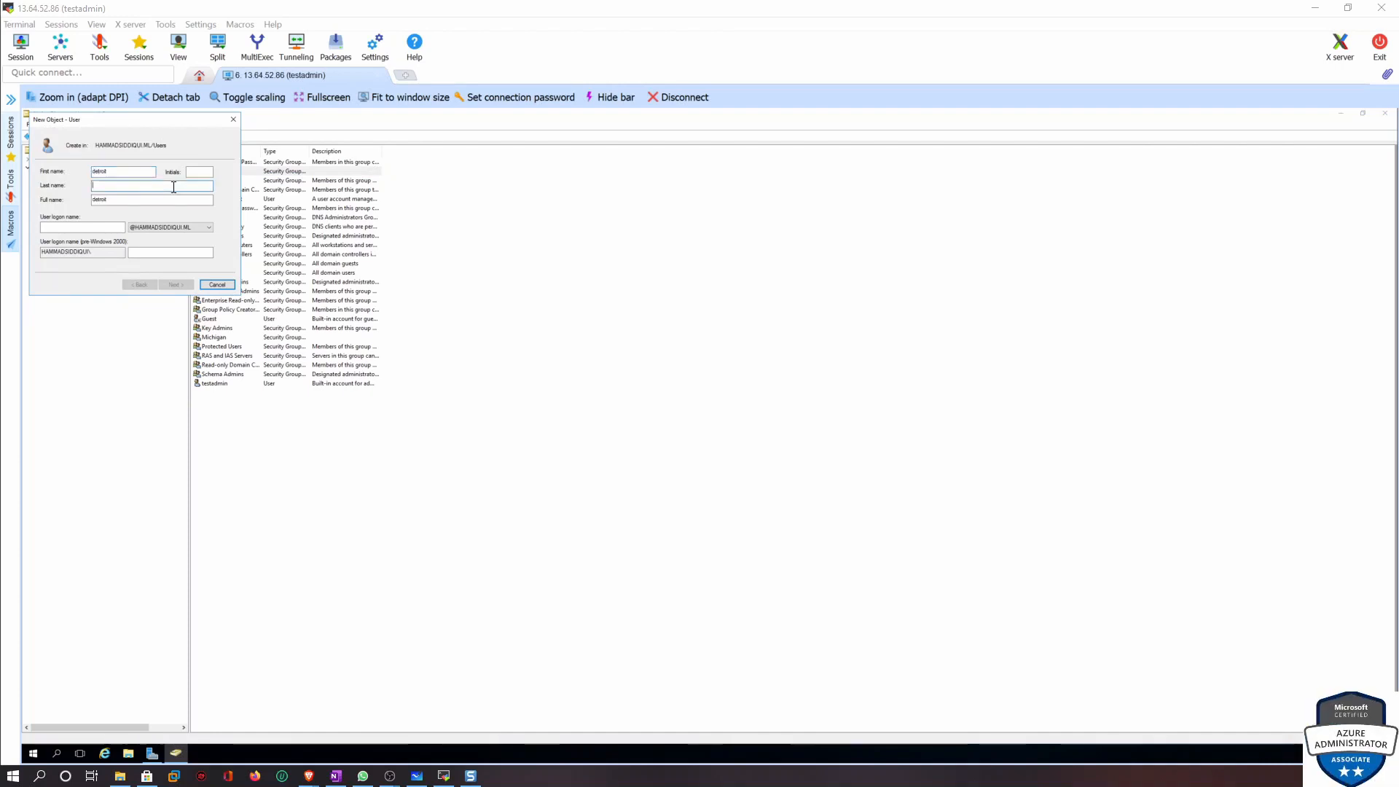
pyautogui.press('BackSpace')
pyautogui.write('michigan')
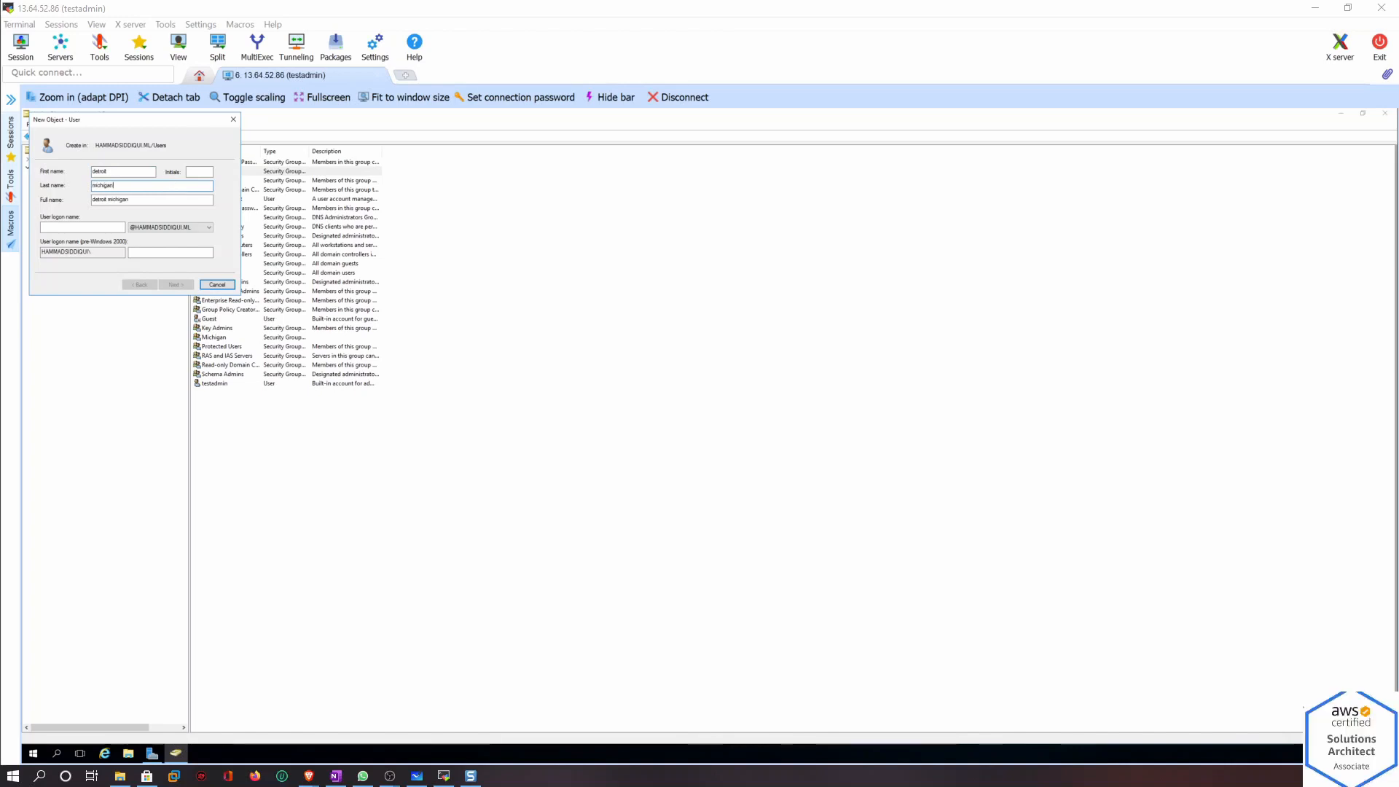
pyautogui.click(80, 228)
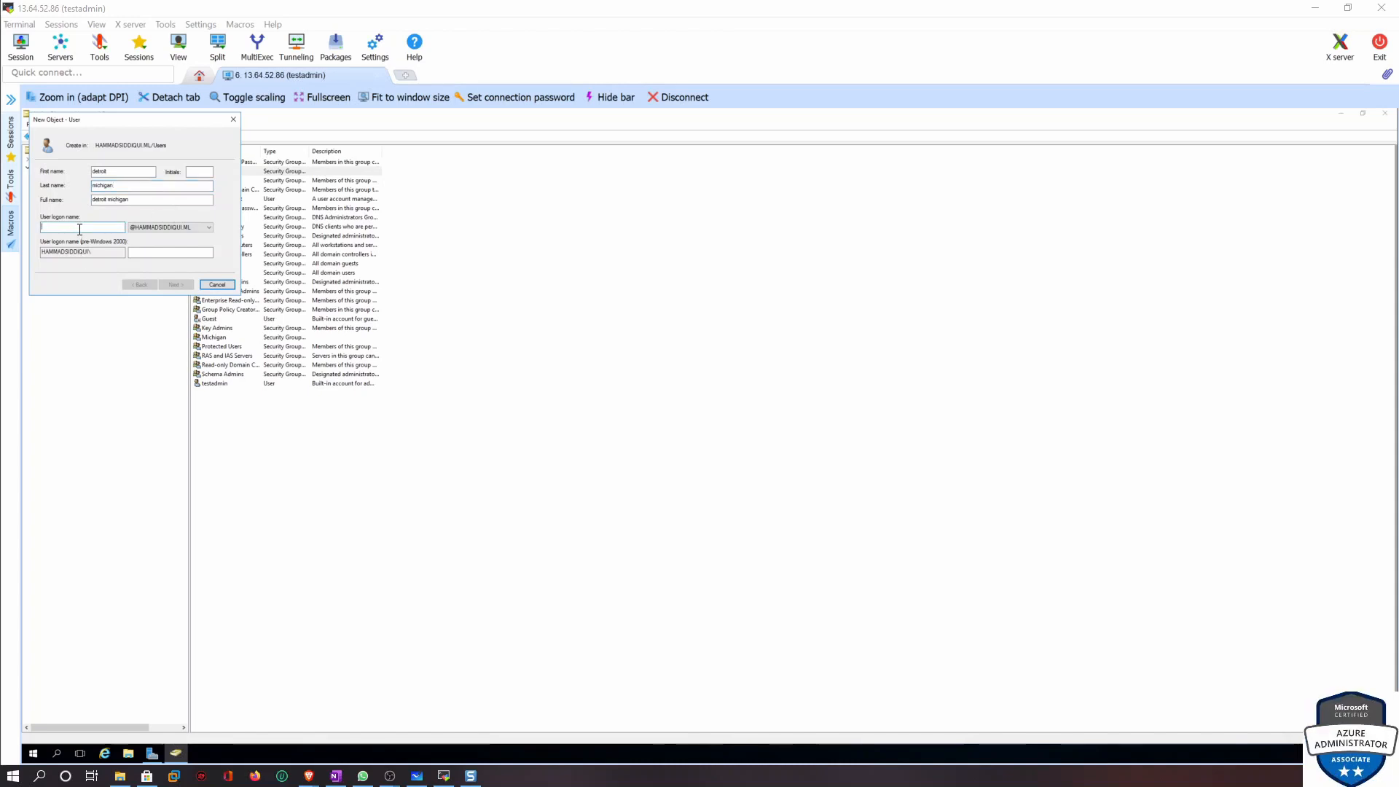
pyautogui.write('detroit')
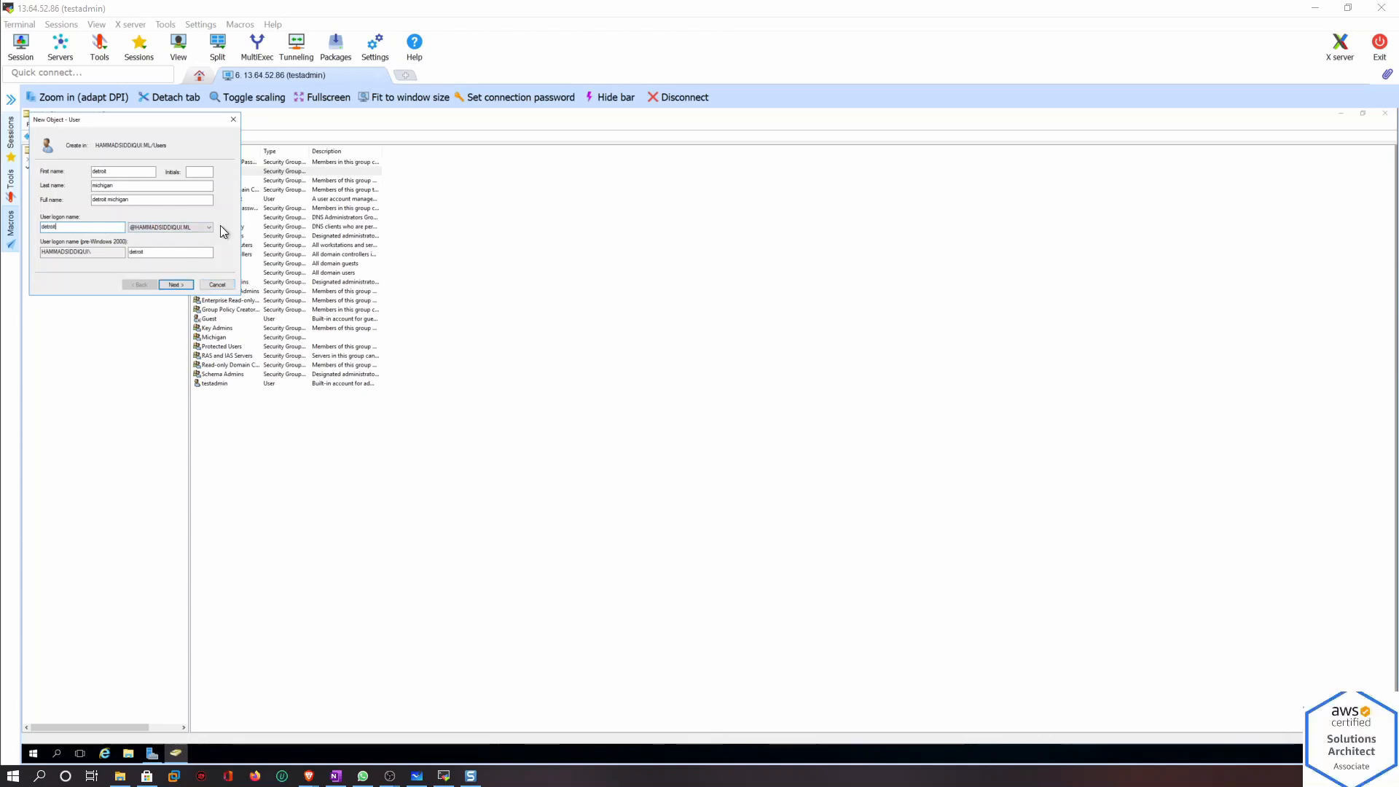
pyautogui.click(182, 285)
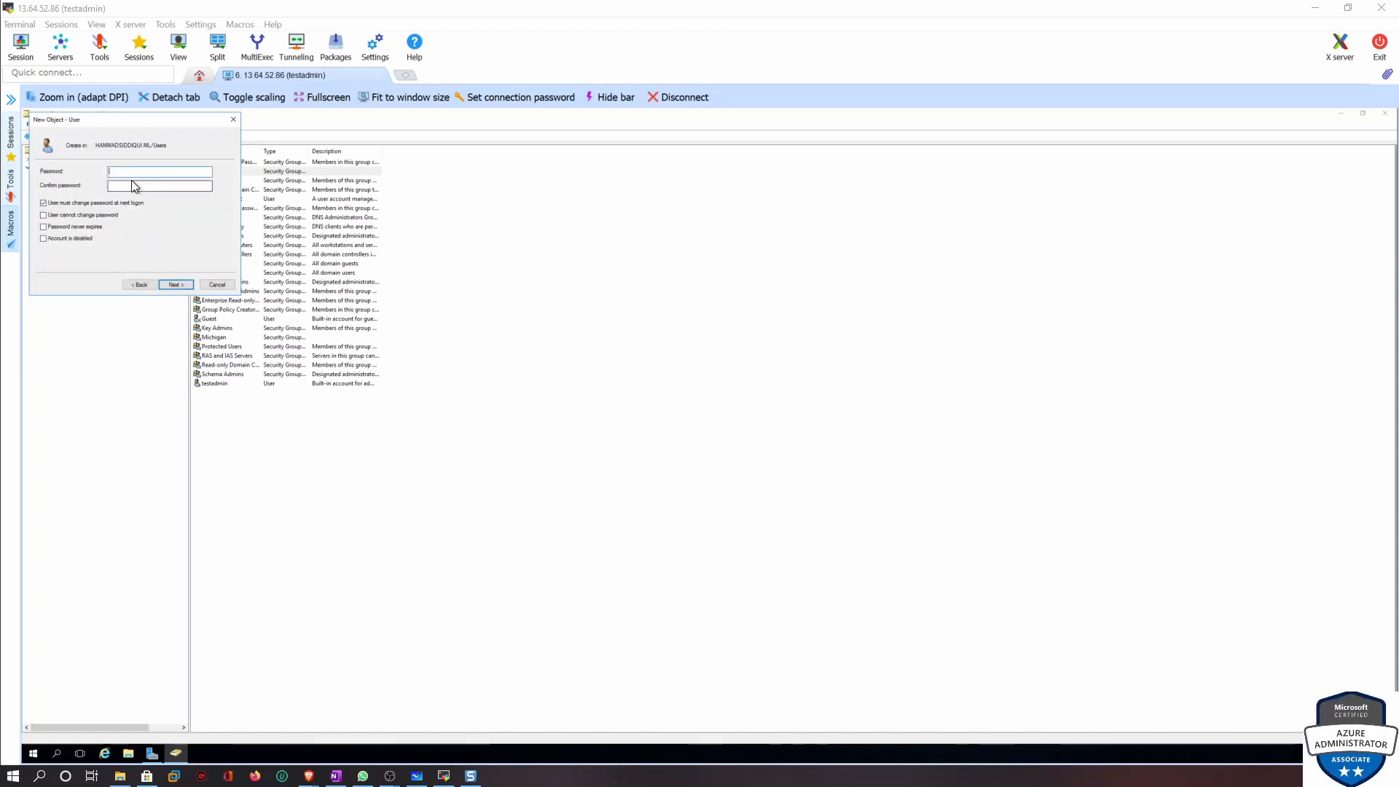
# Set the password never to expire, enter and confirm the account password, and finish creating the user
pyautogui.click(58, 226)
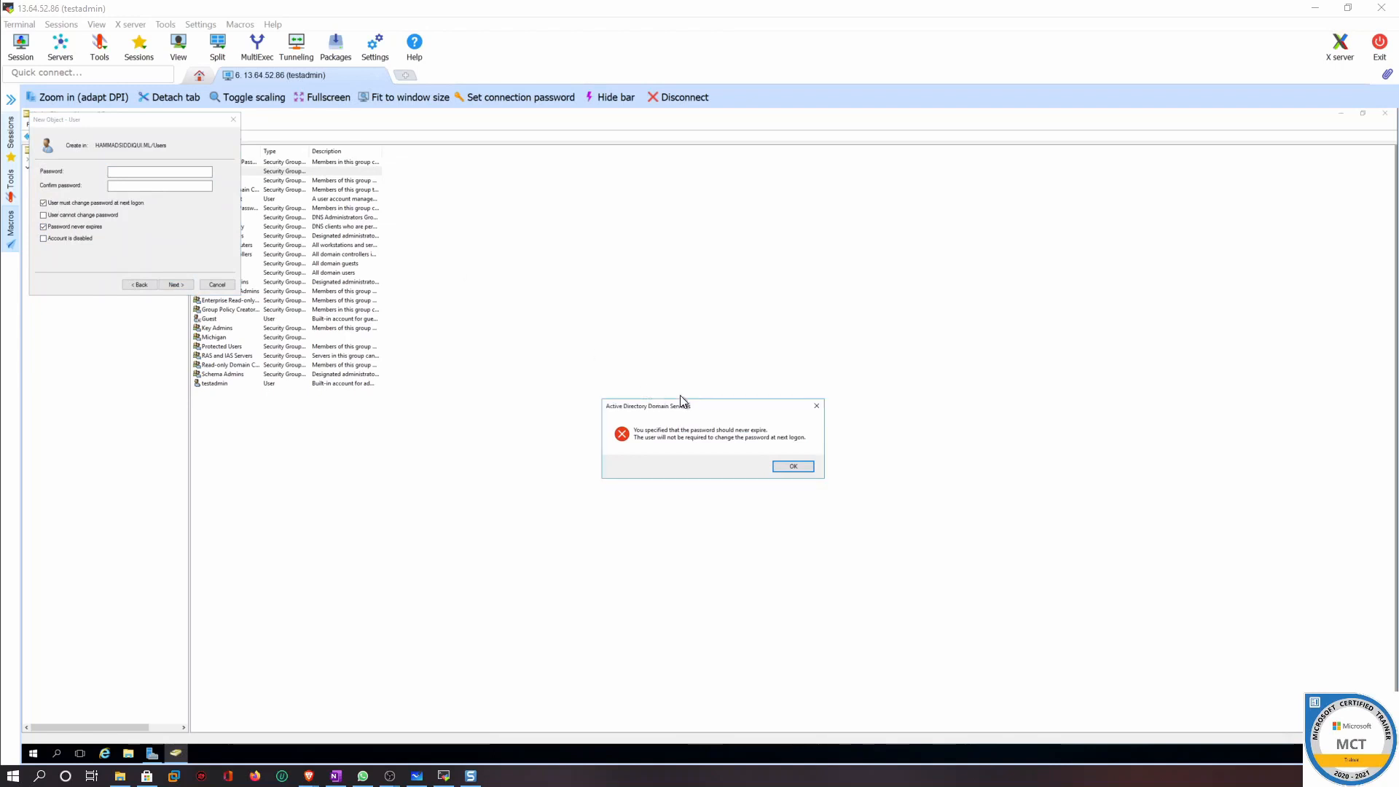
pyautogui.click(793, 466)
pyautogui.click(131, 171)
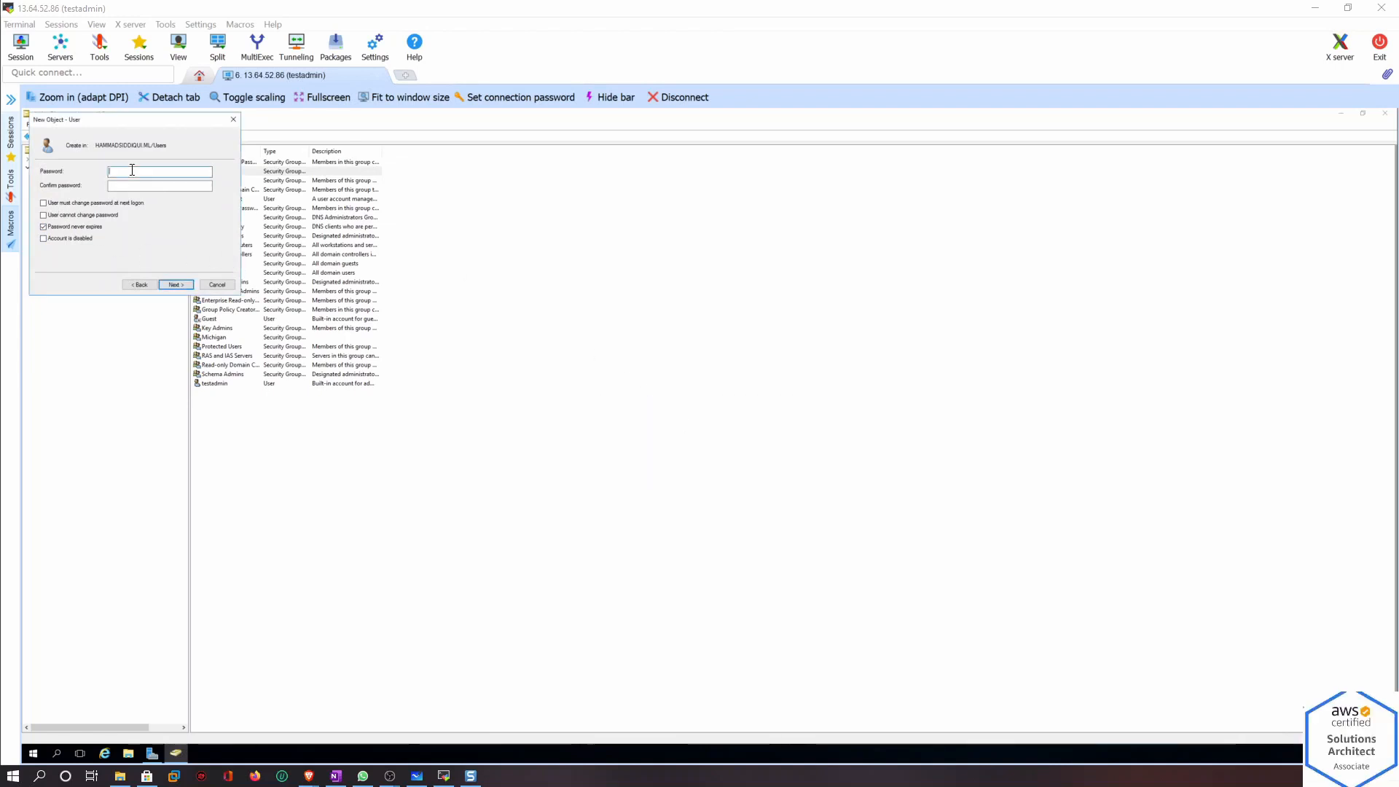
pyautogui.write('********')
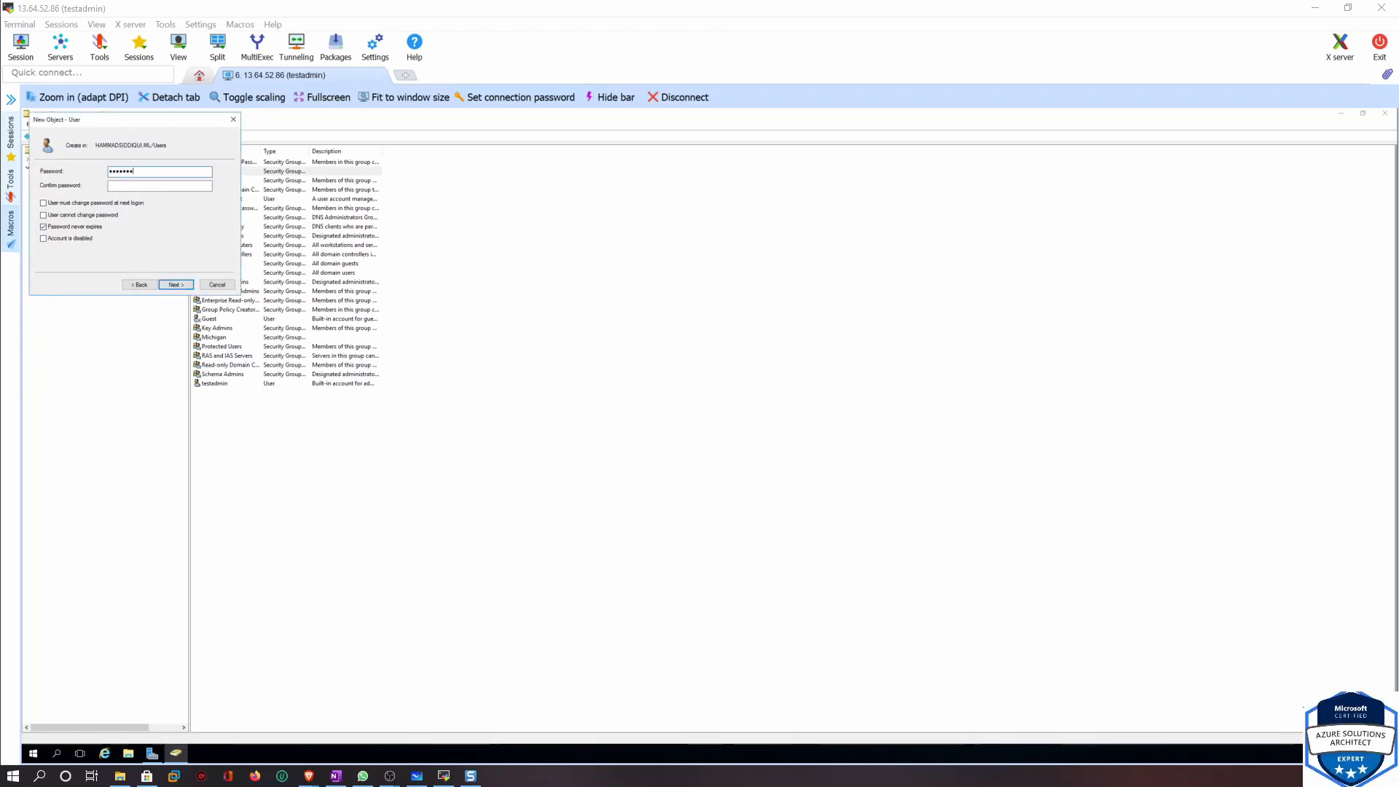
pyautogui.write('****')
pyautogui.press('Tab')
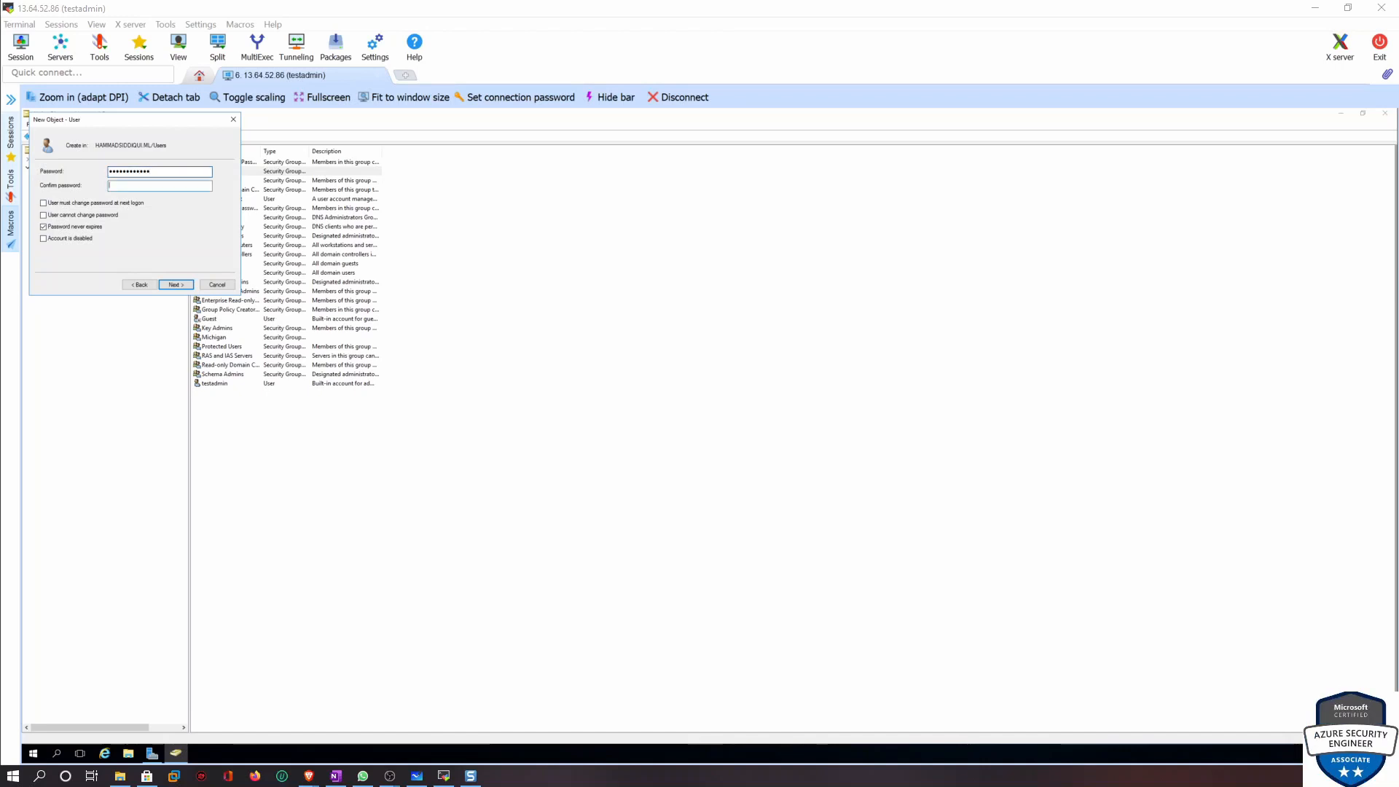
pyautogui.write('************')
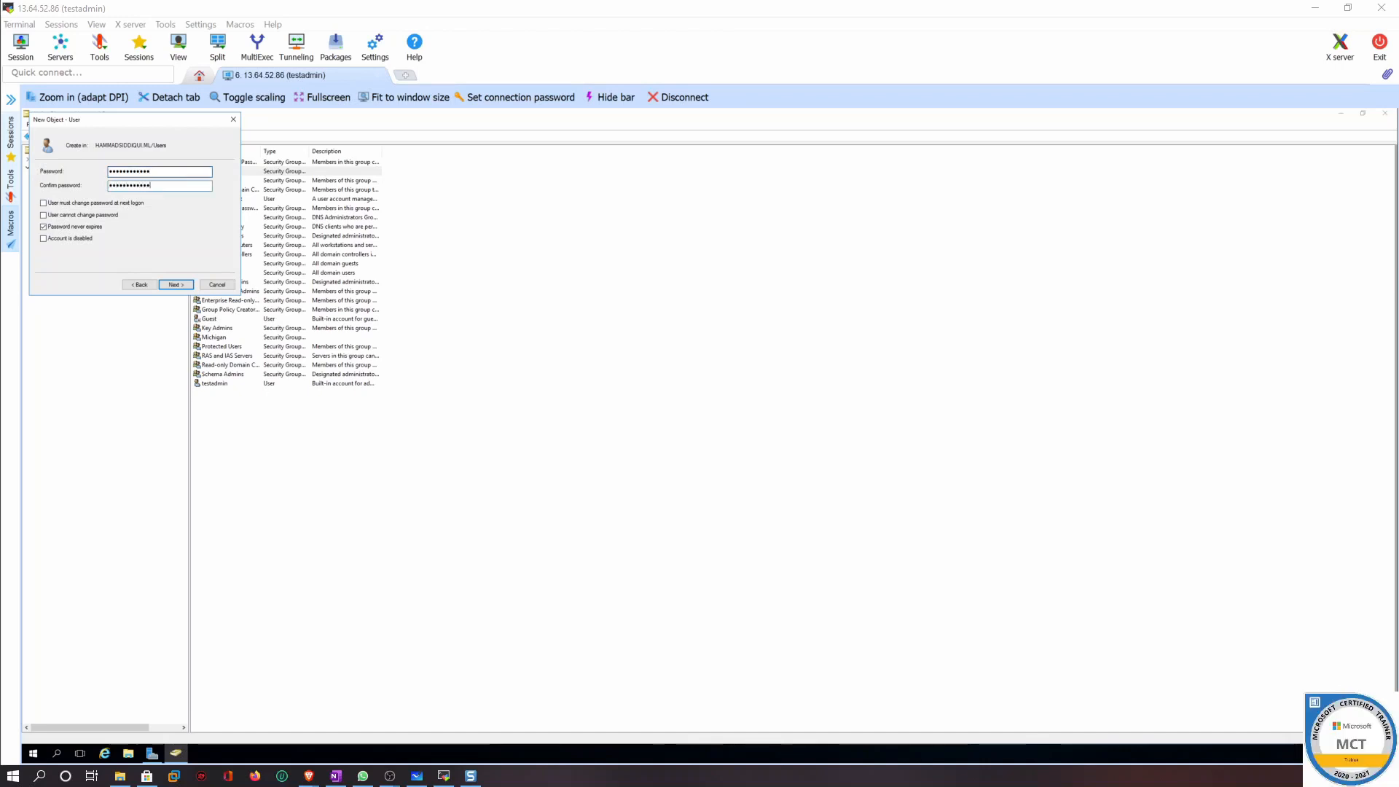
pyautogui.click(175, 283)
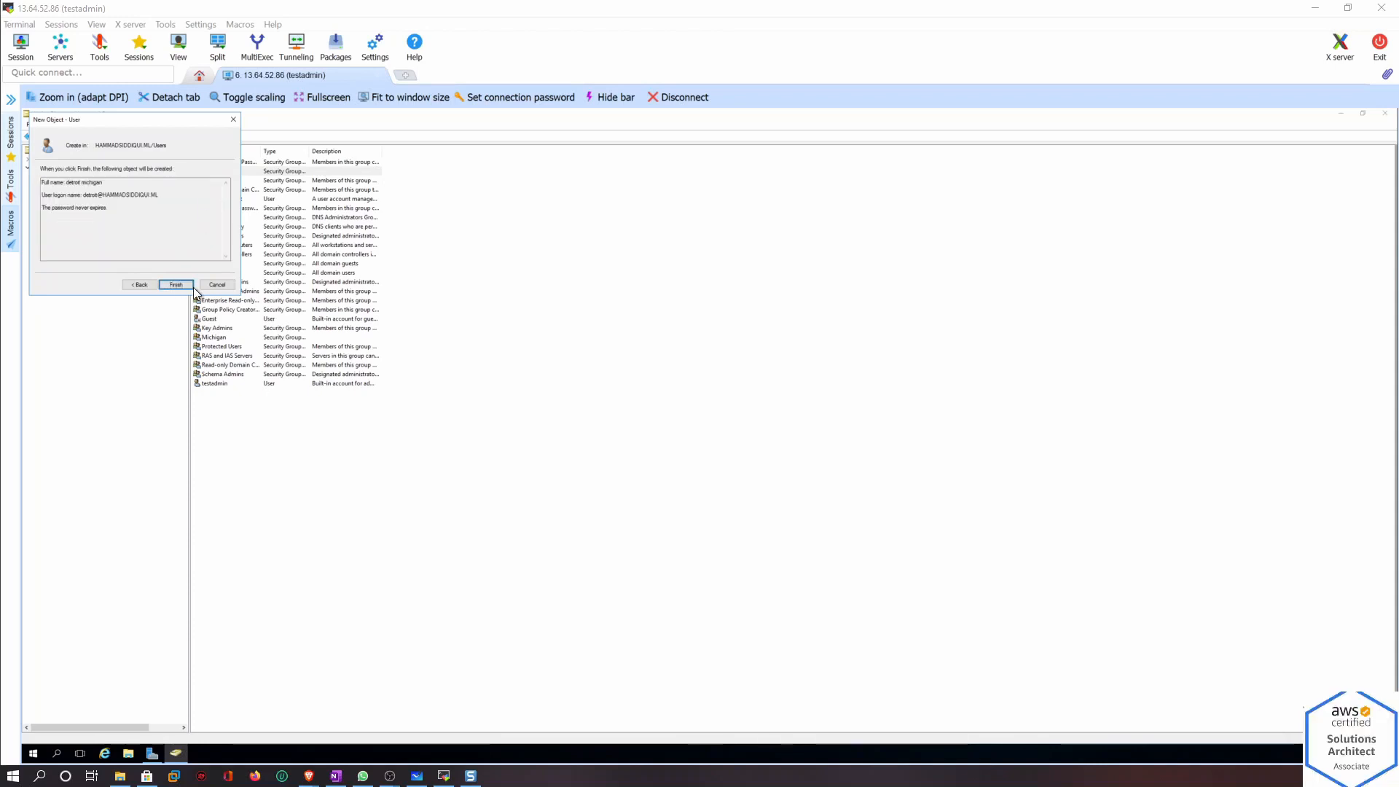
pyautogui.click(176, 284)
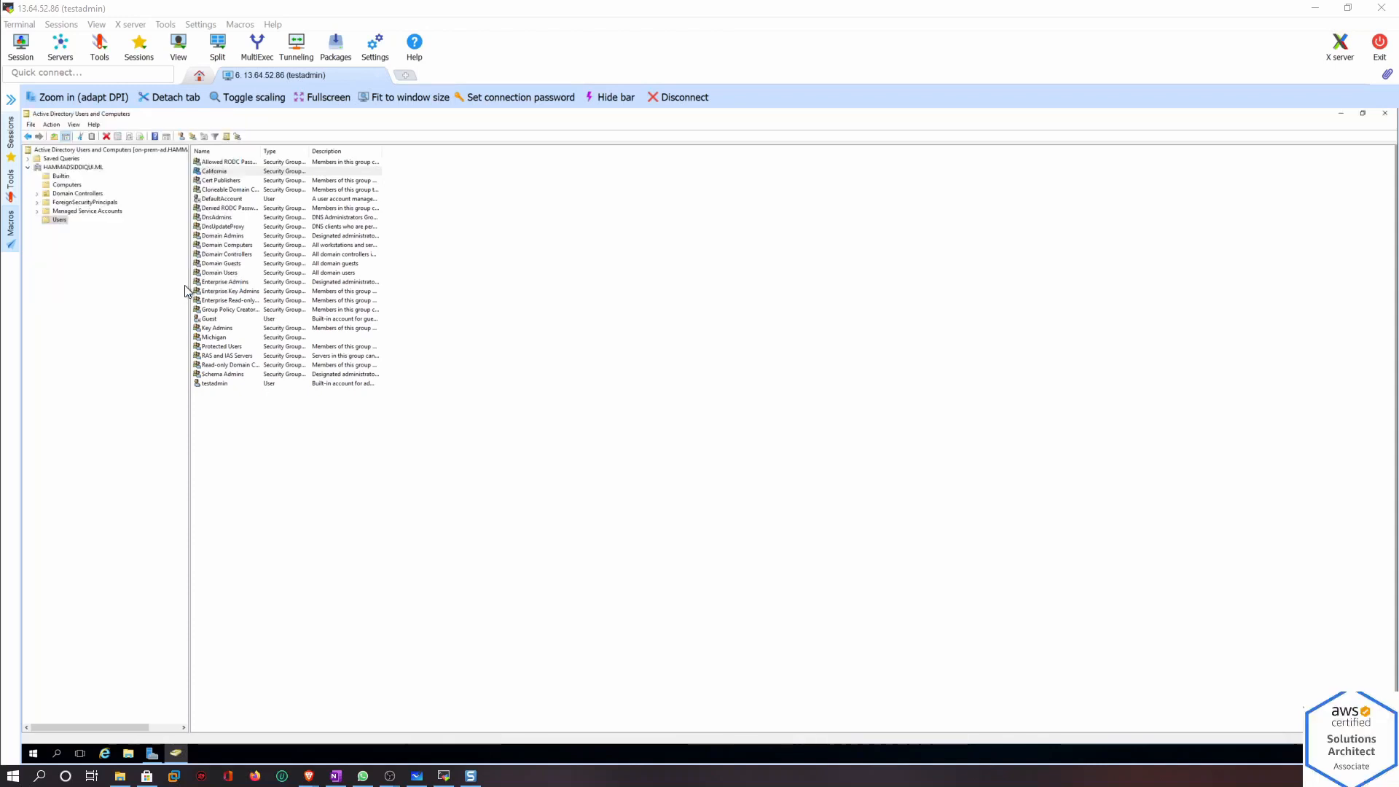
# Start another new user with first name Anarbor, last name michigan, and logon name anar
pyautogui.click(183, 137)
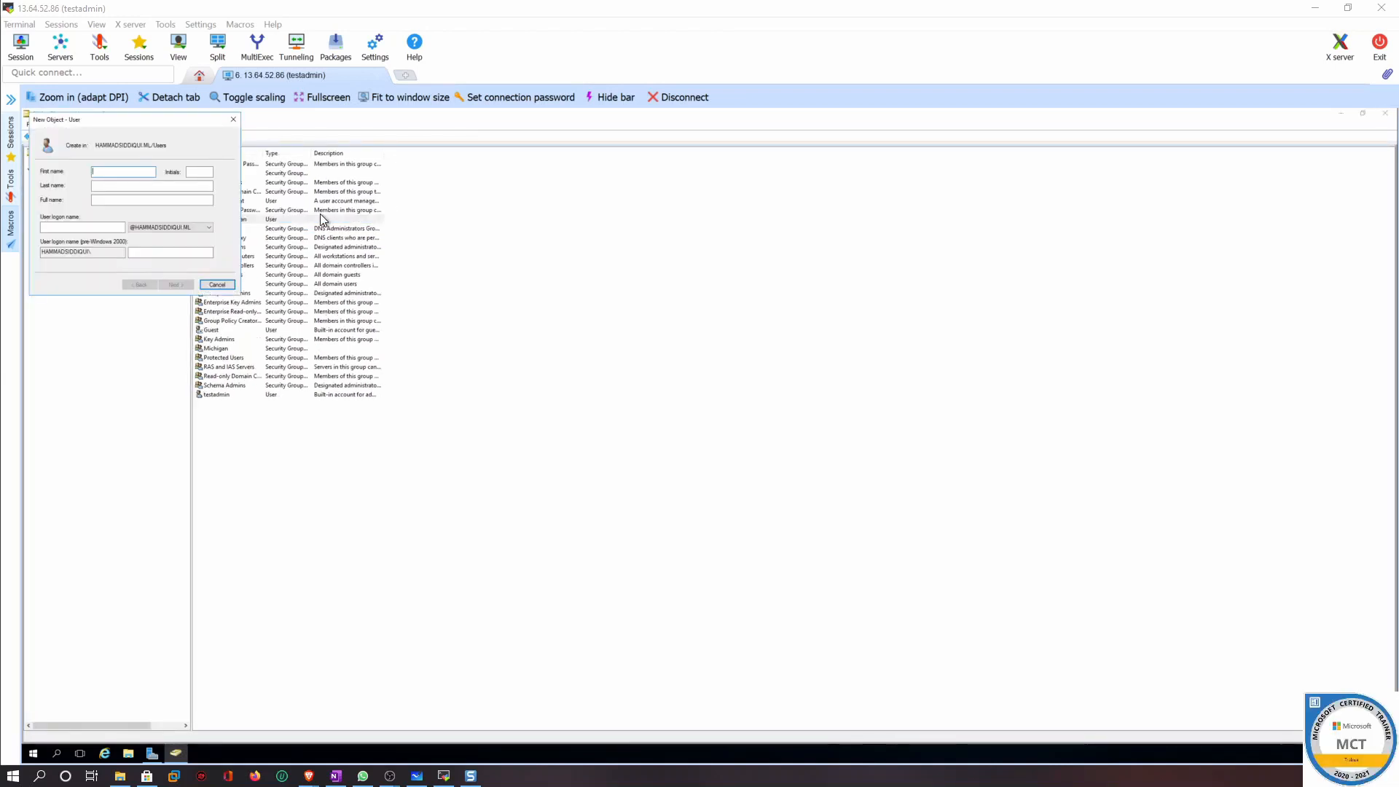
pyautogui.write('gr')
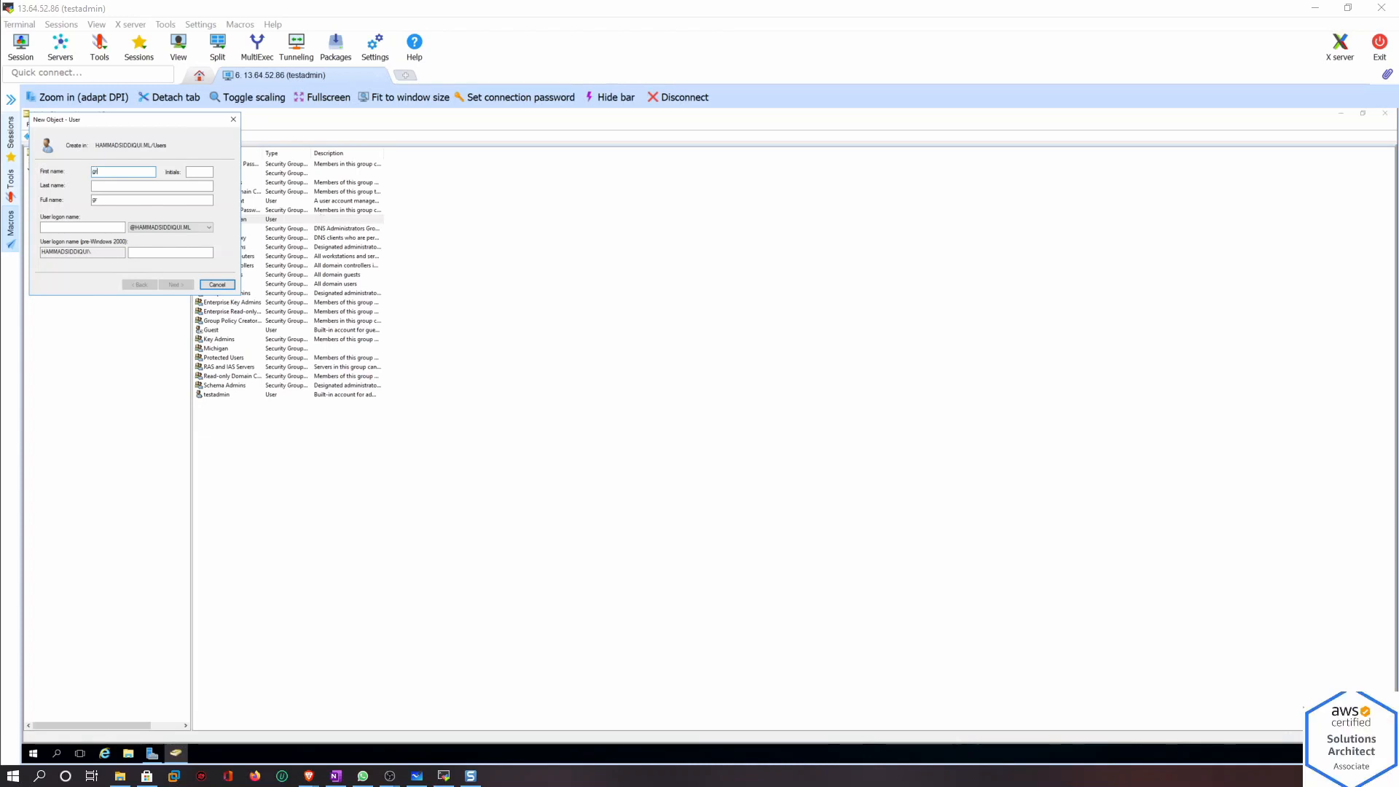
pyautogui.write('andrapid')
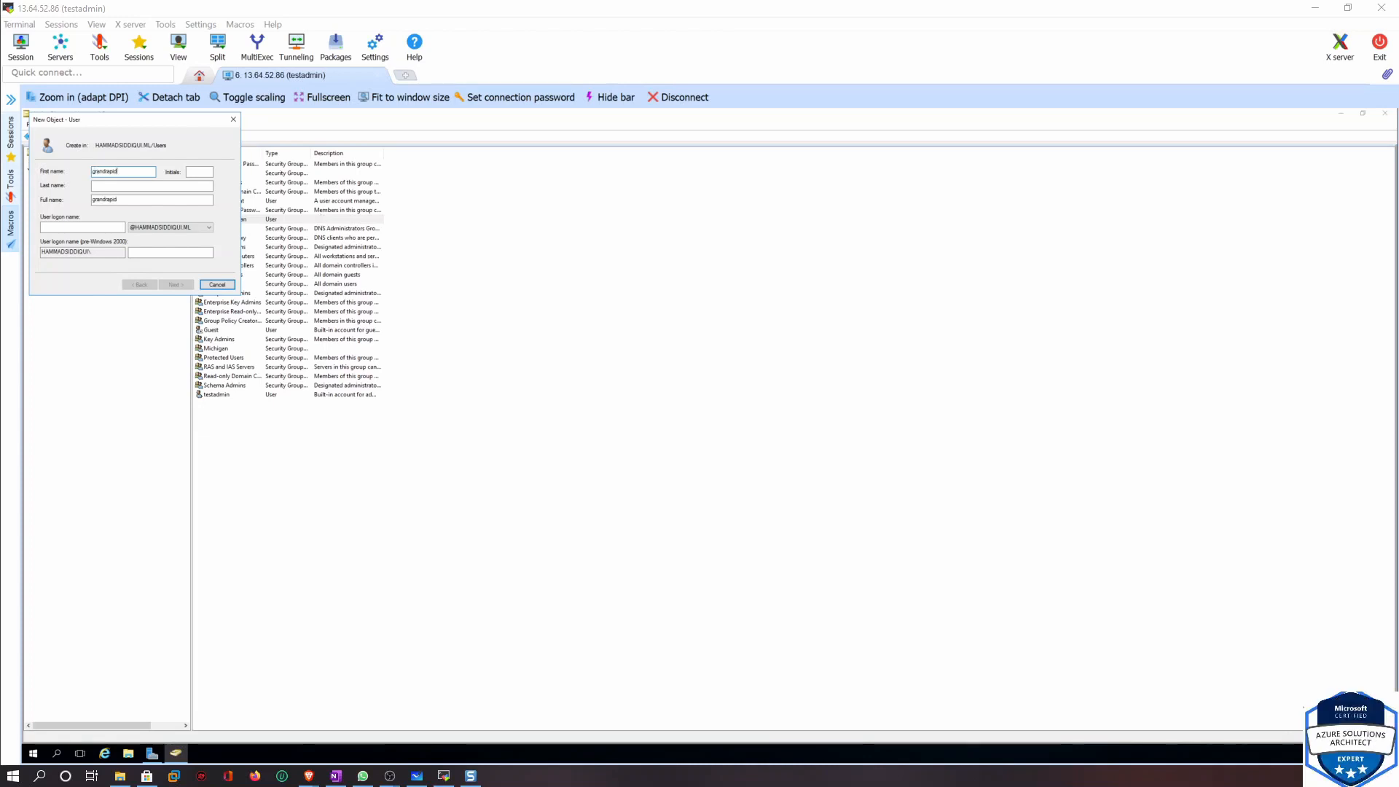
pyautogui.click(133, 186)
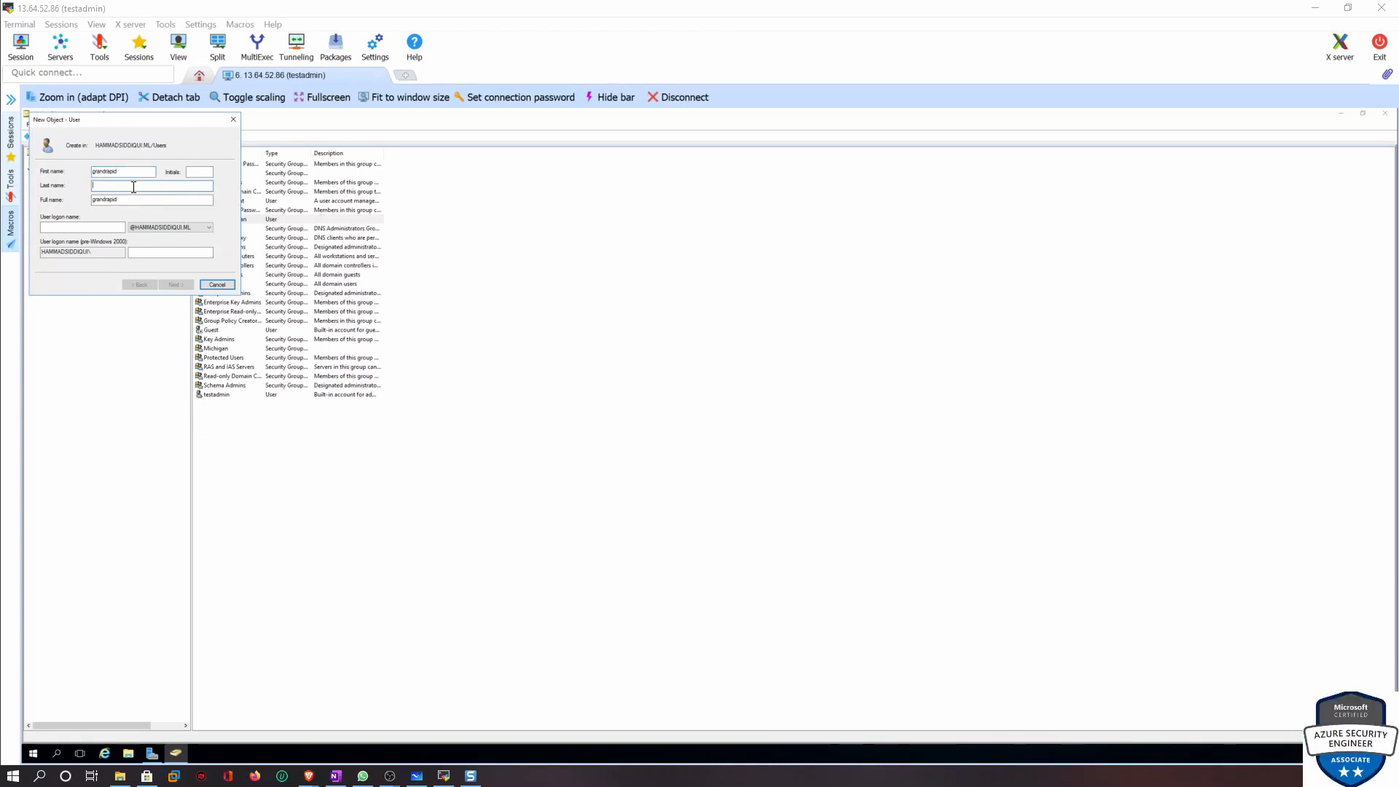
pyautogui.press('BackSpace')
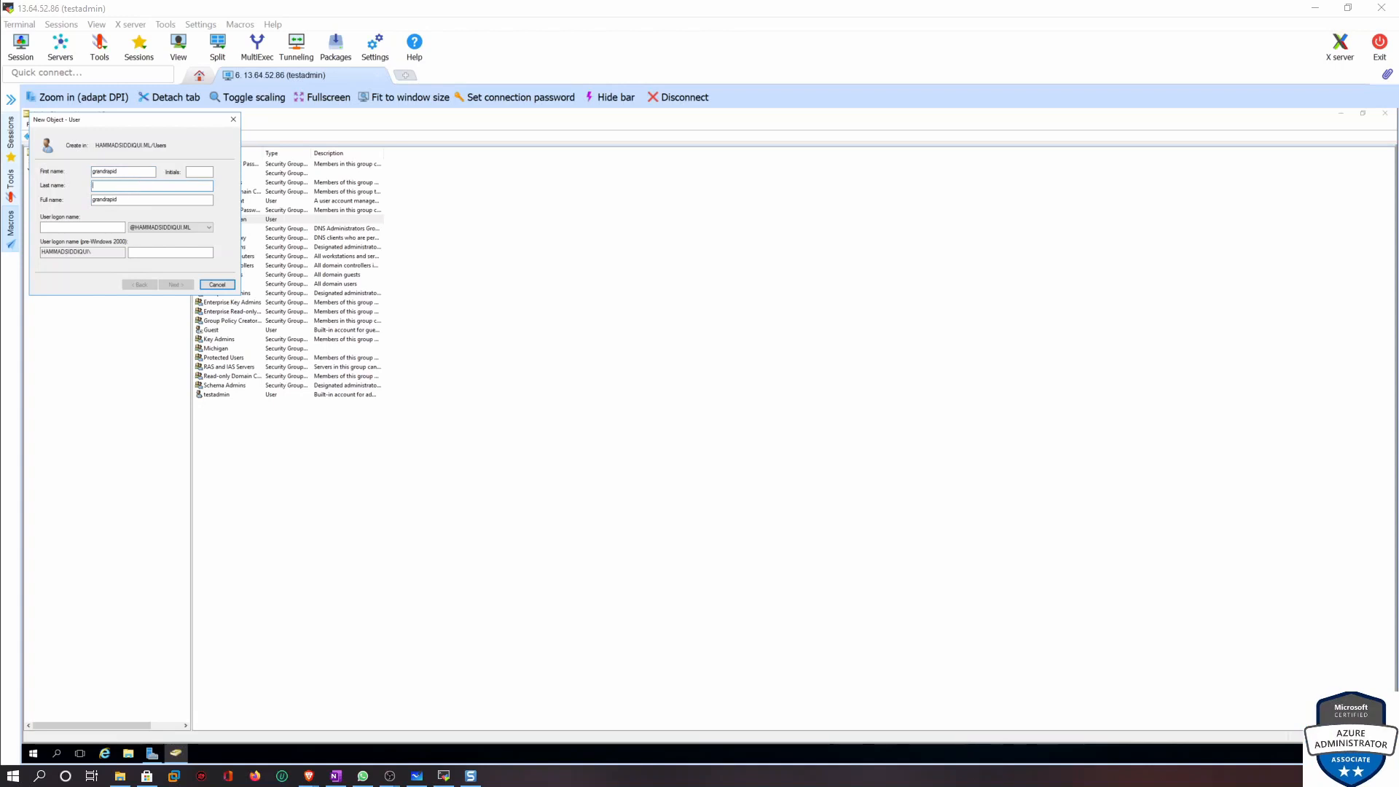
pyautogui.write('ichigan')
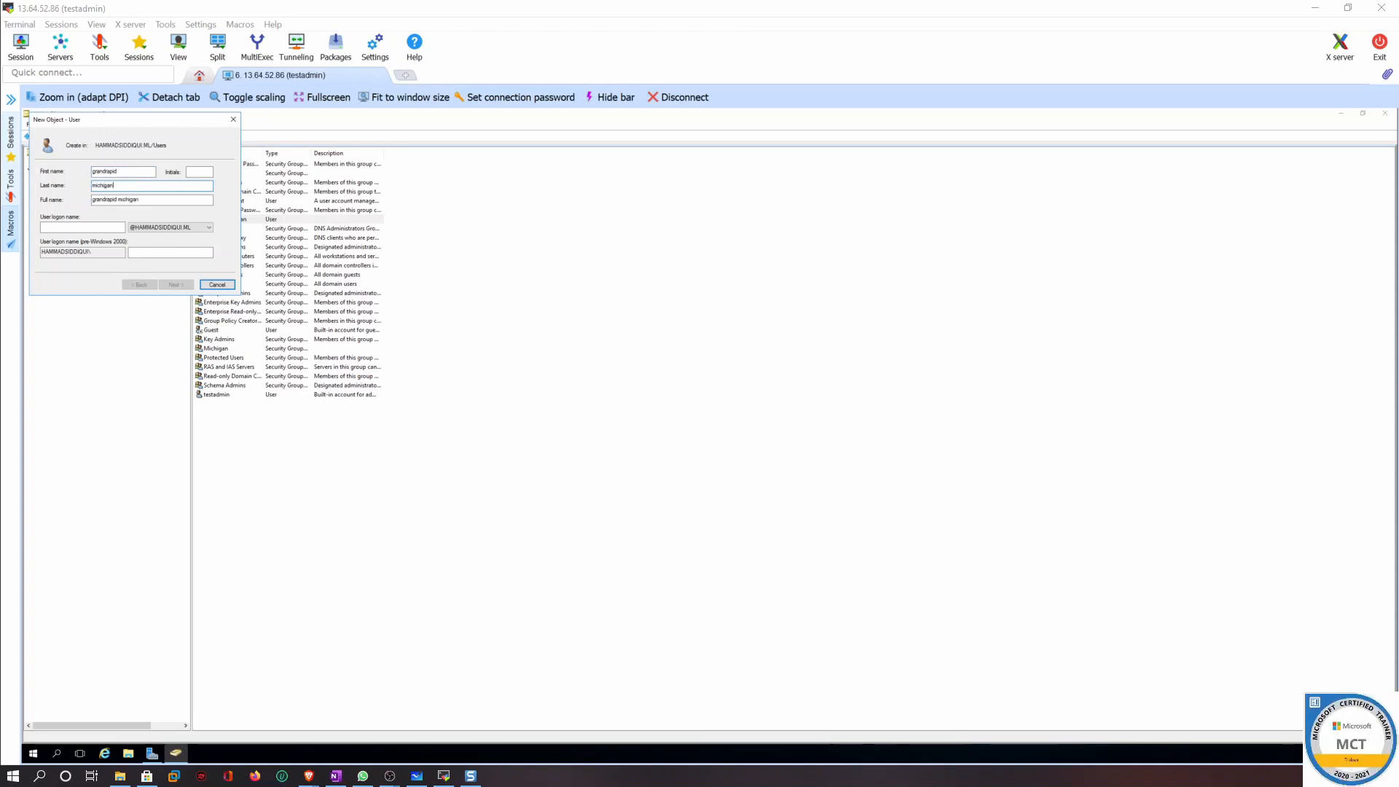
pyautogui.moveTo(123, 172); pyautogui.dragTo(78, 174)
pyautogui.write('A')
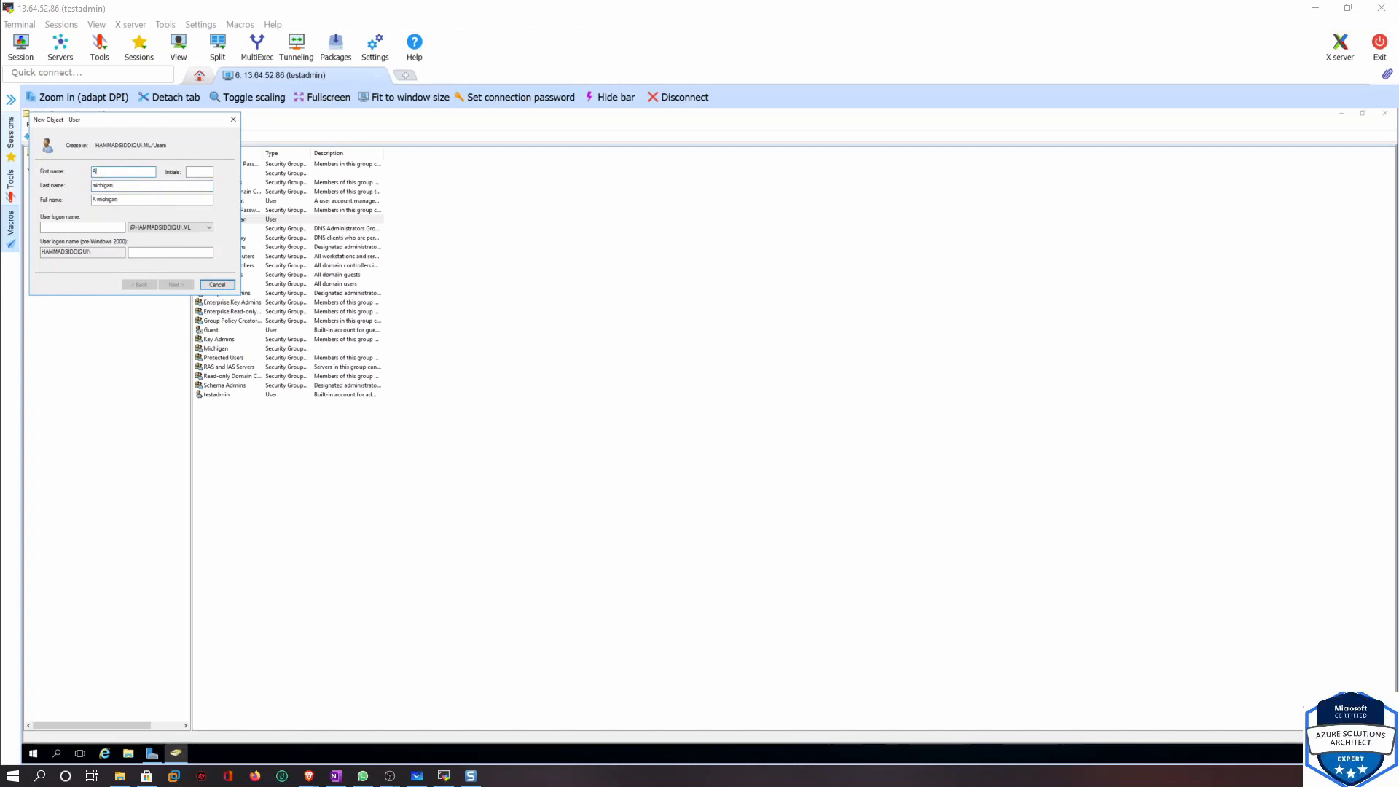
pyautogui.write('narbor')
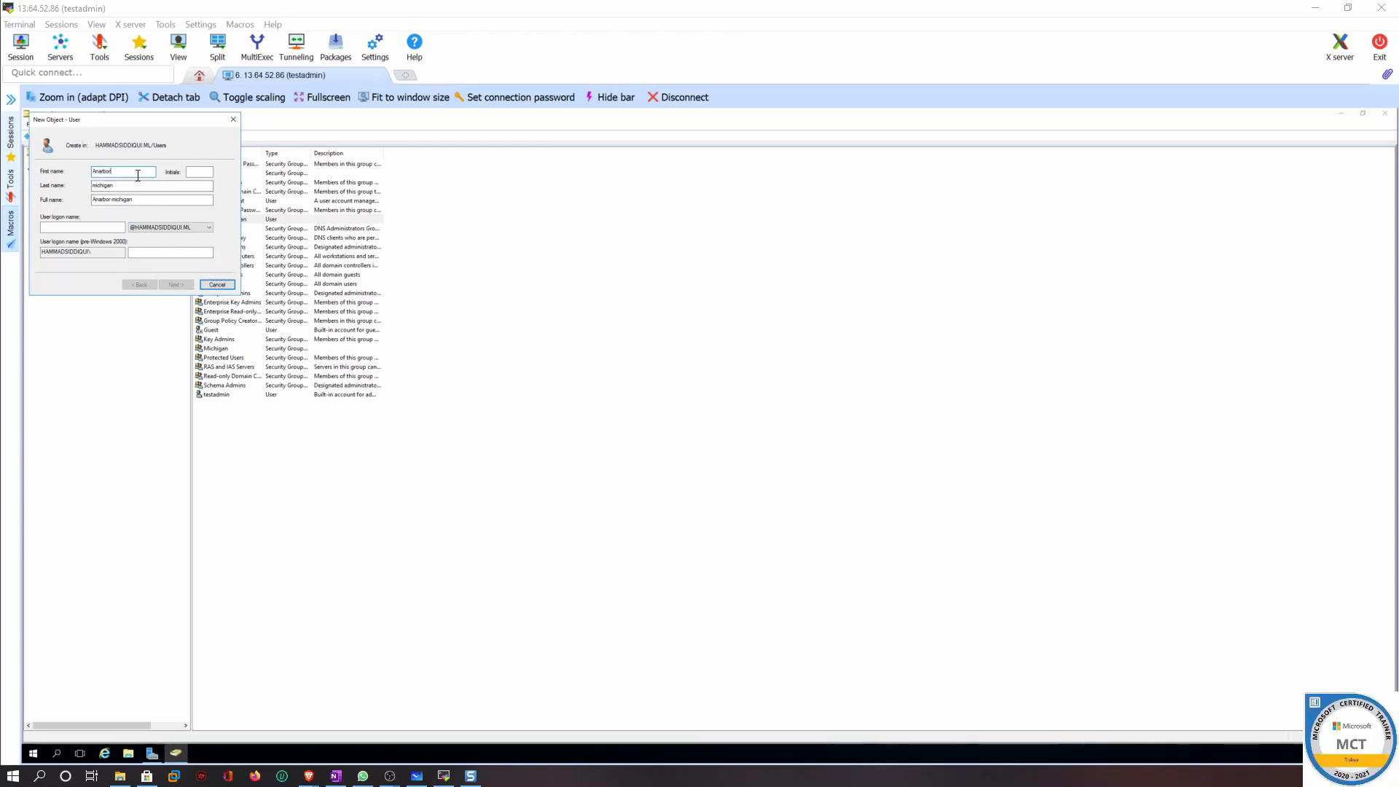
pyautogui.click(84, 227)
pyautogui.write('anarbor')
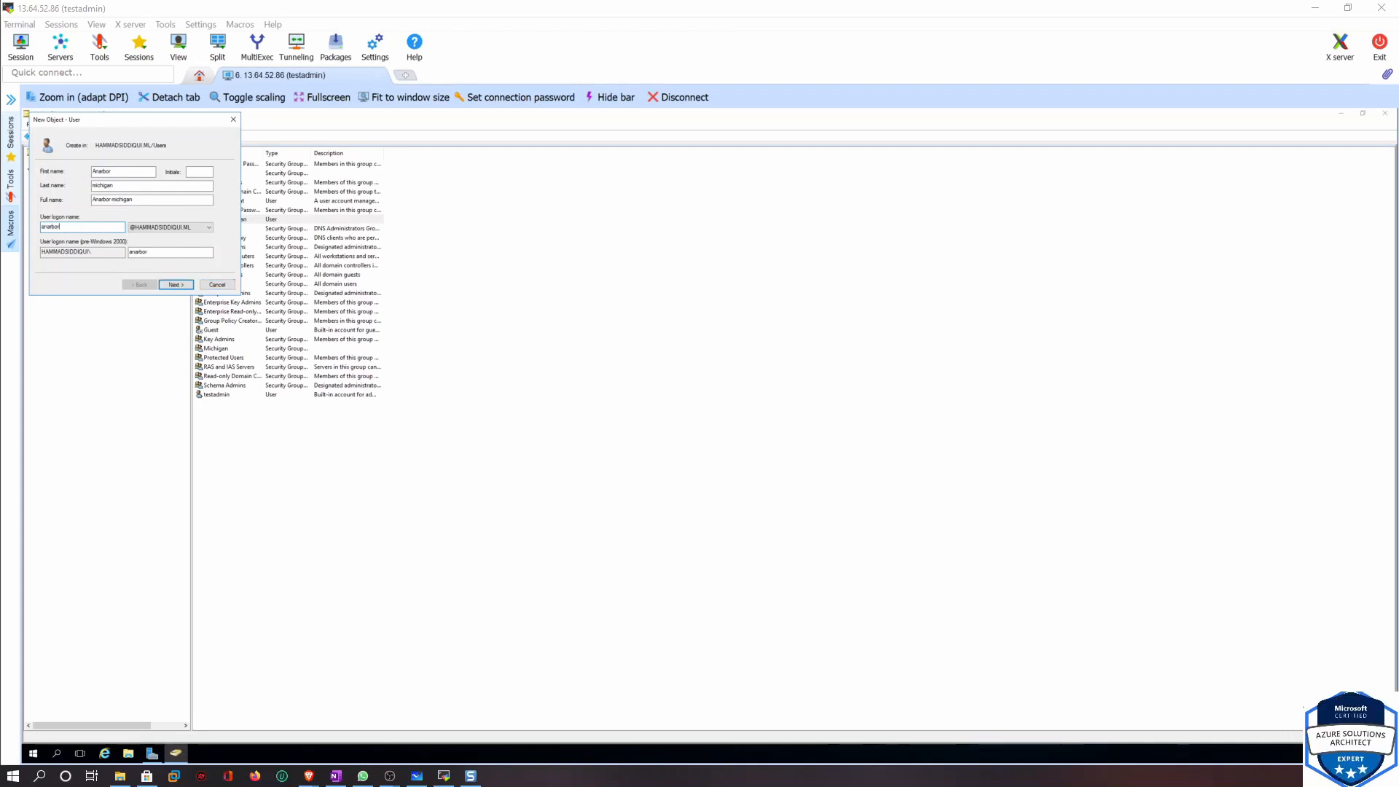
pyautogui.click(180, 284)
# Set the password never to expire, enter and confirm the account password, and finish creating the user
pyautogui.click(55, 226)
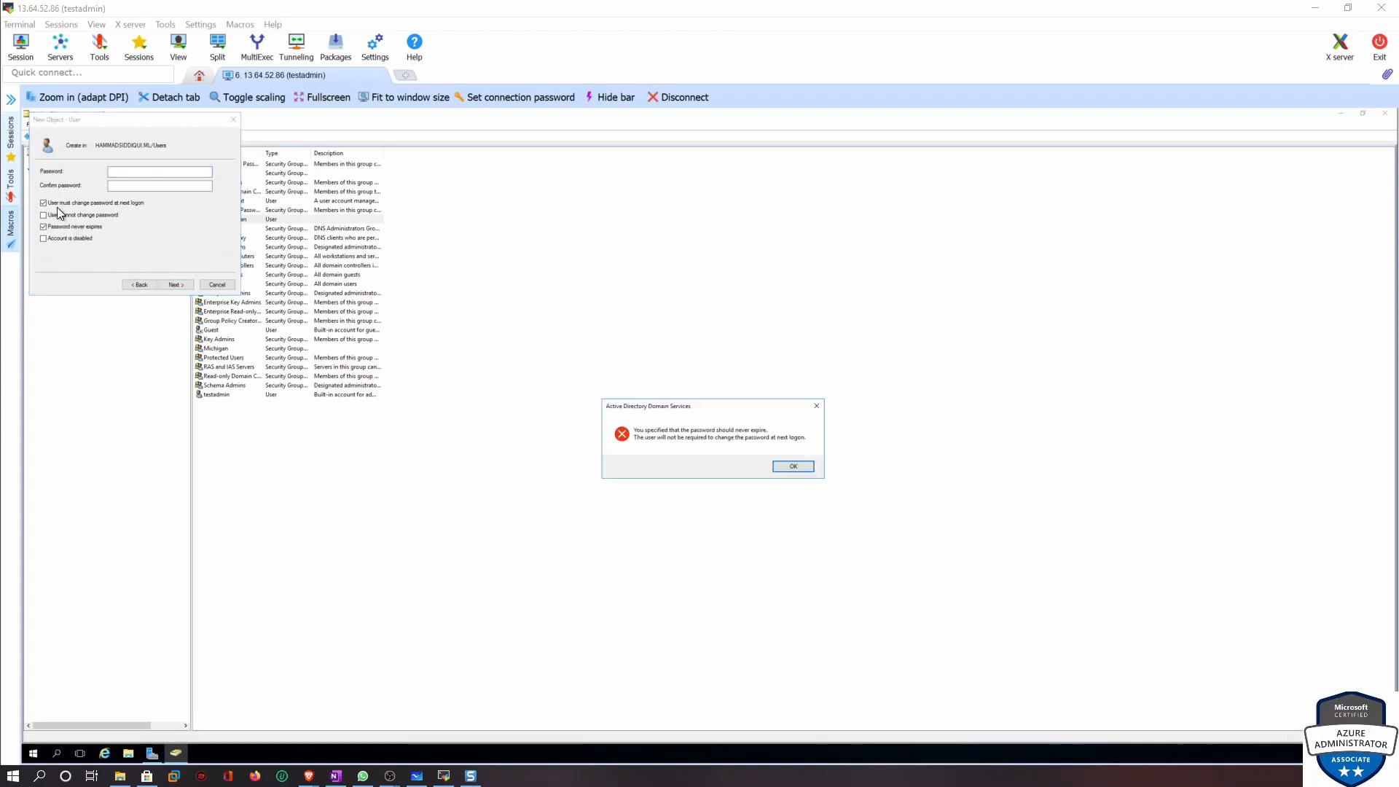
pyautogui.click(814, 466)
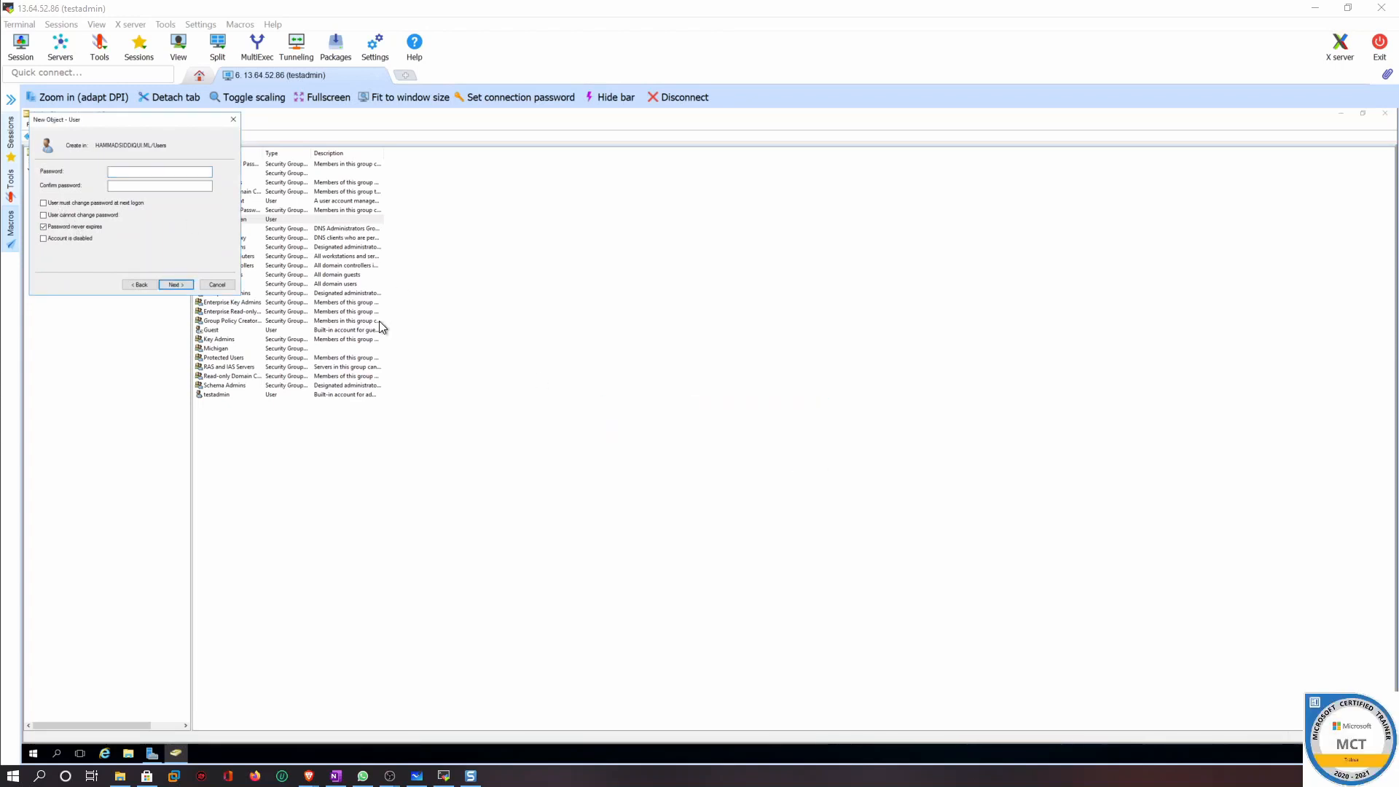
pyautogui.click(148, 170)
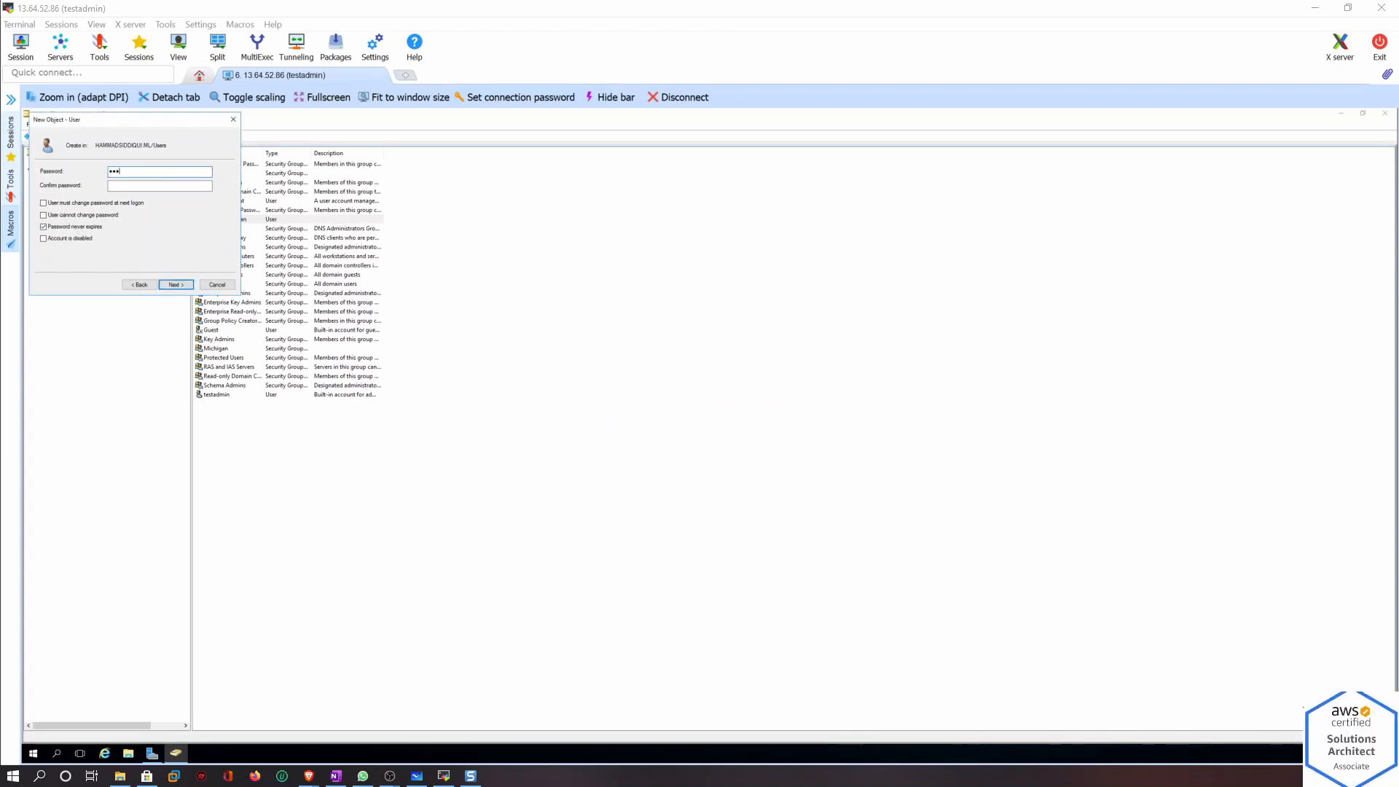
pyautogui.write('••••••••••')
pyautogui.press('Tab')
pyautogui.write('•••')
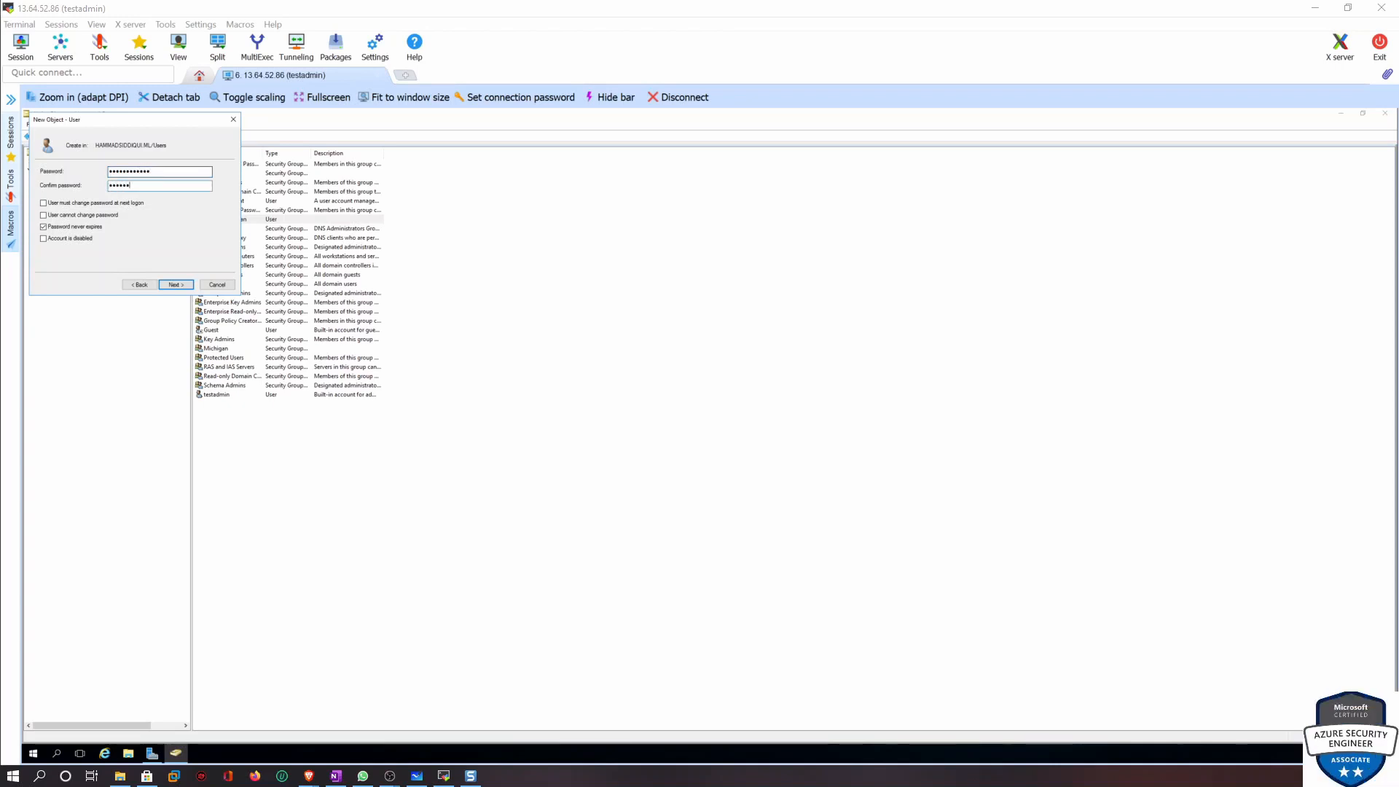
pyautogui.write('•••••••••')
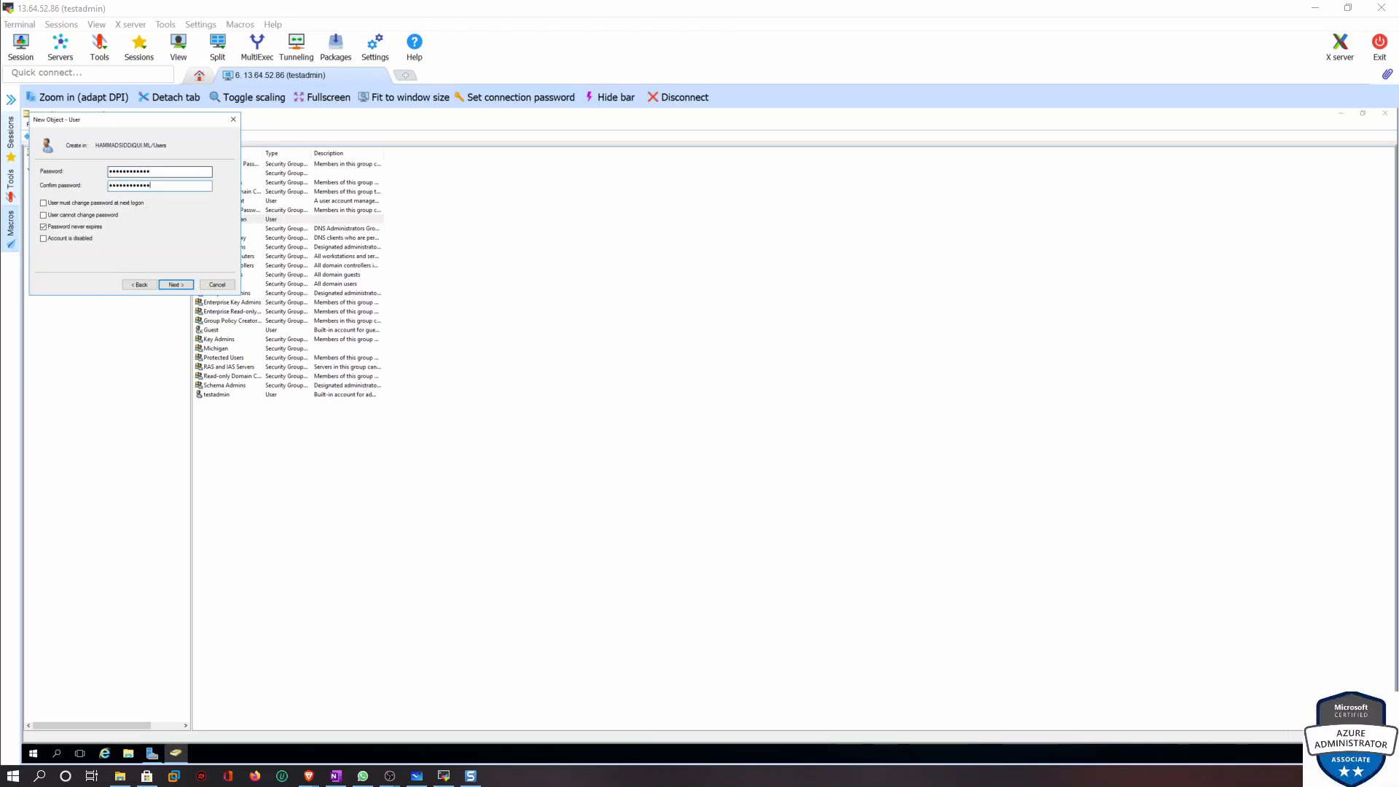
pyautogui.click(175, 285)
pyautogui.click(175, 285)
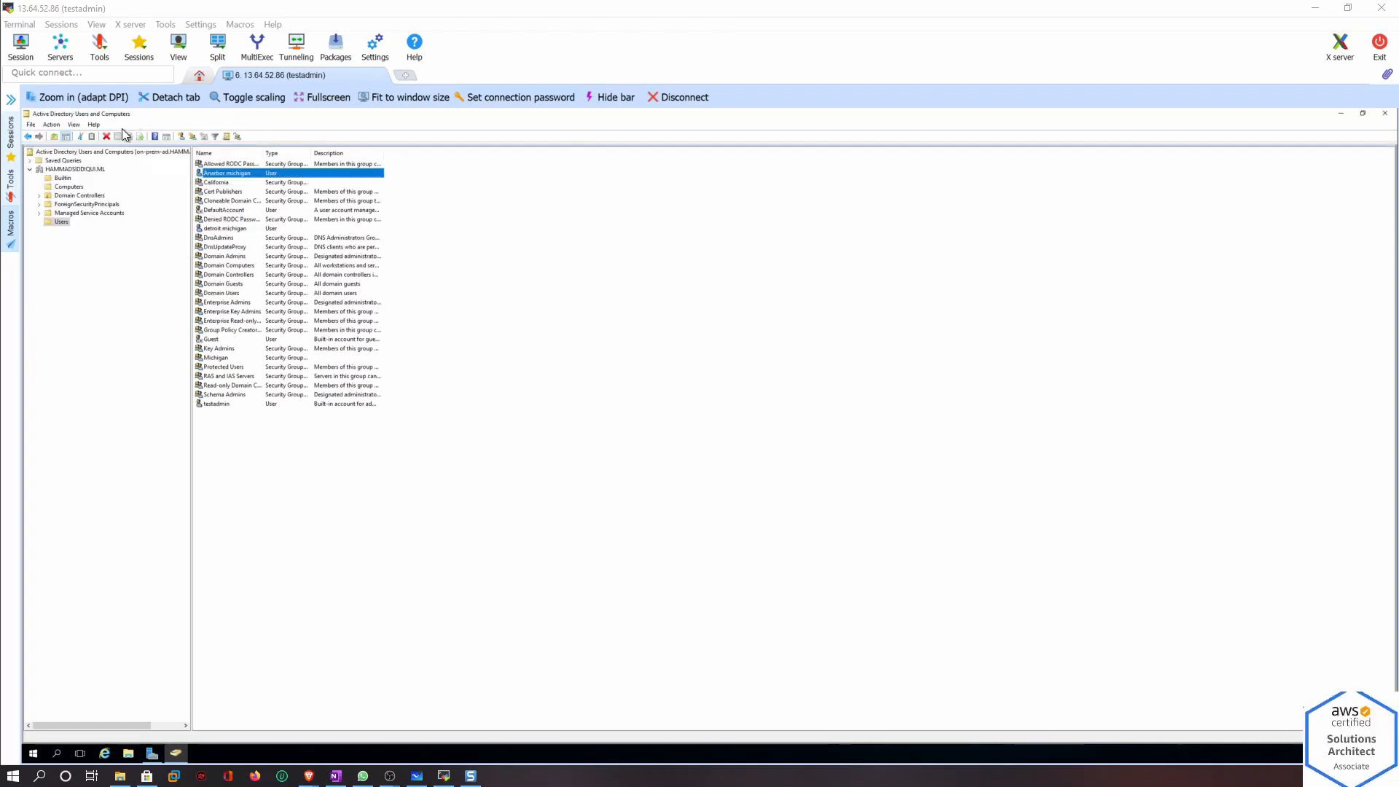
# Start a new user in Users with first name Fremont, last name California, and logon name fremont
pyautogui.click(179, 137)
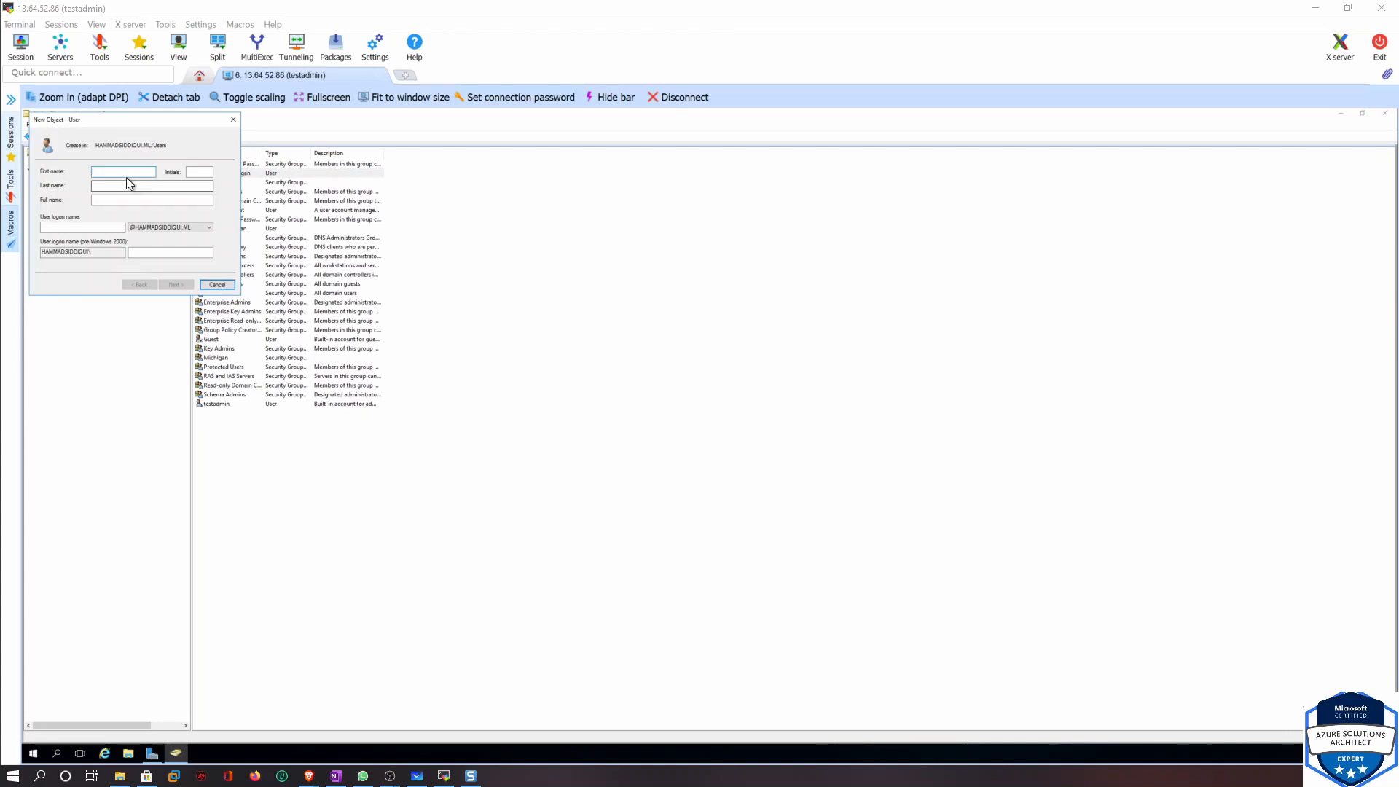
pyautogui.write('Fremo')
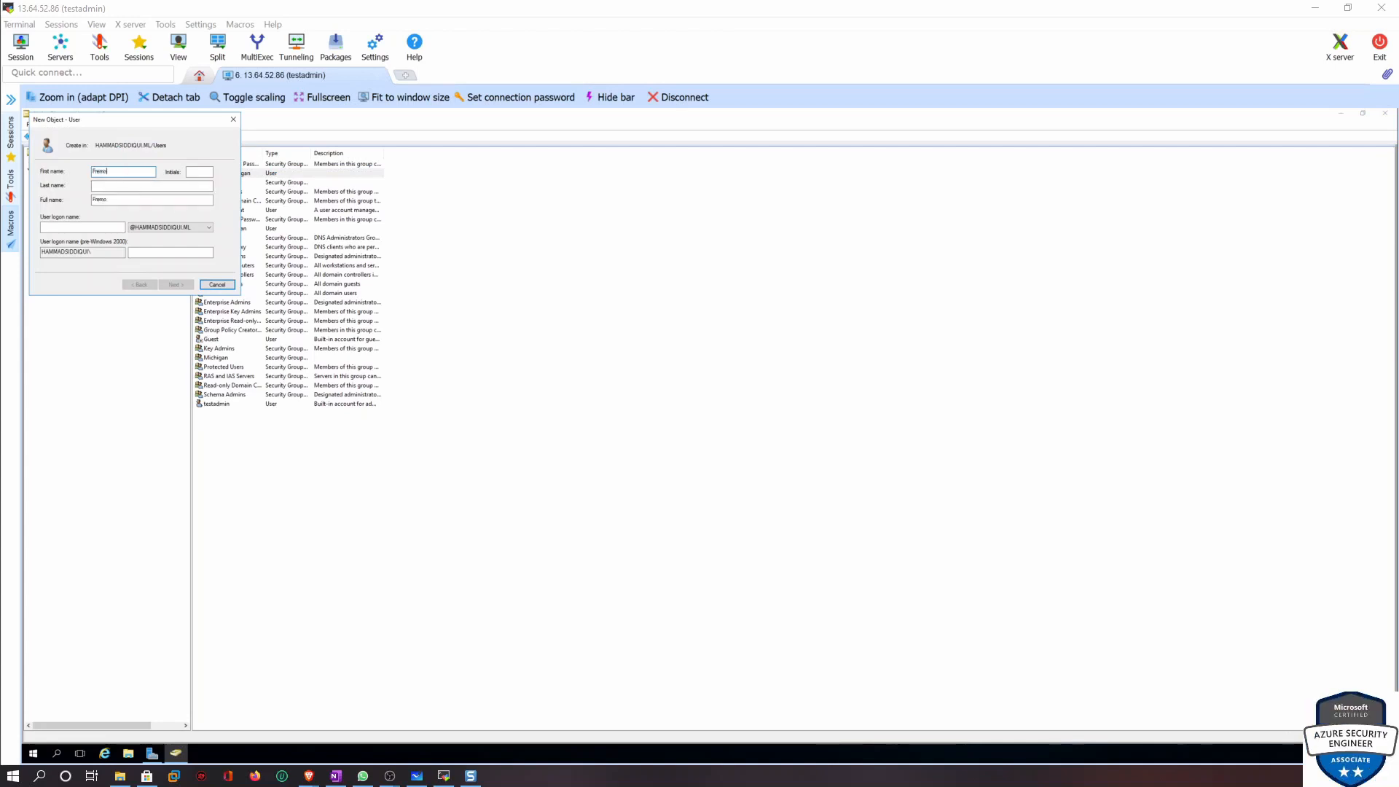
pyautogui.write('nt')
pyautogui.press('Tab')
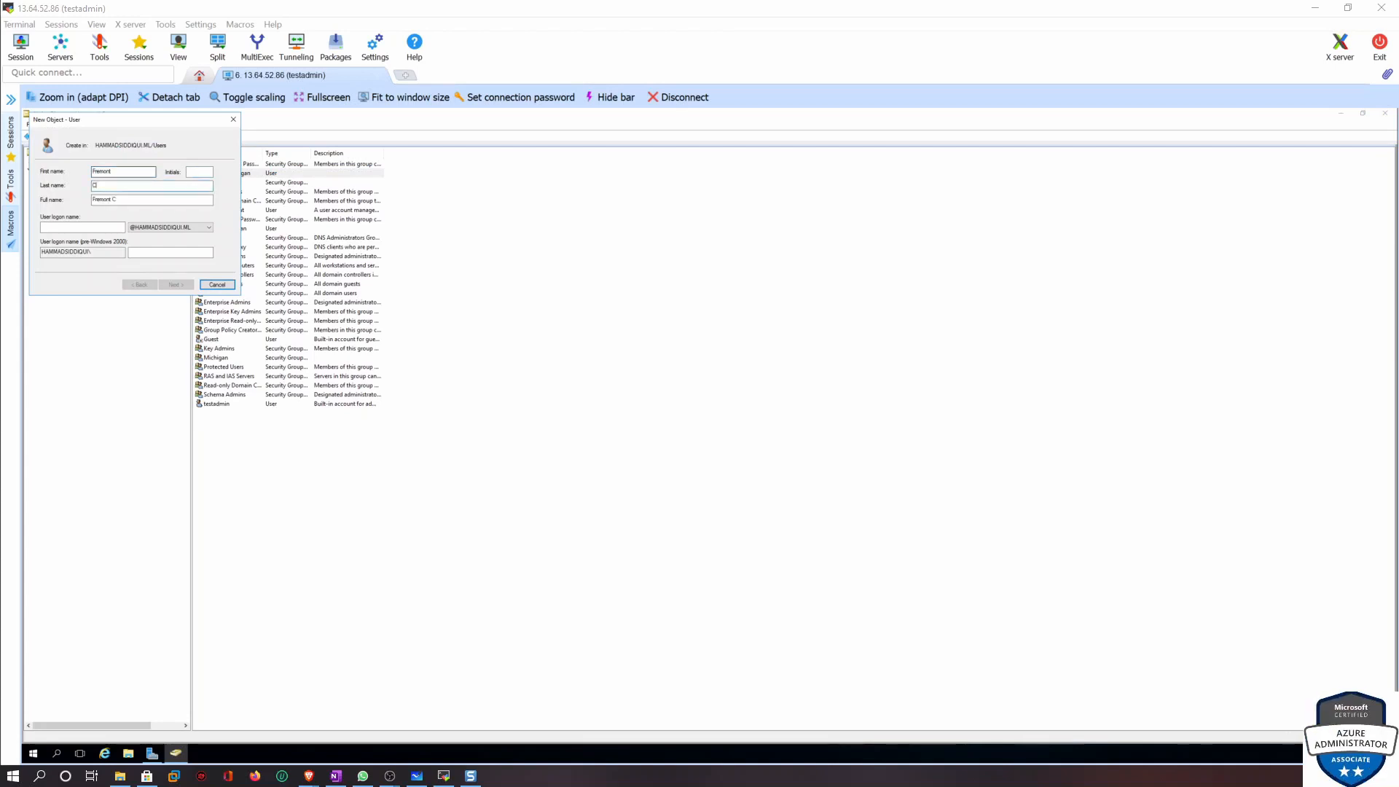
pyautogui.write('California')
pyautogui.press('Tab')
pyautogui.press('Tab')
pyautogui.write('frem')
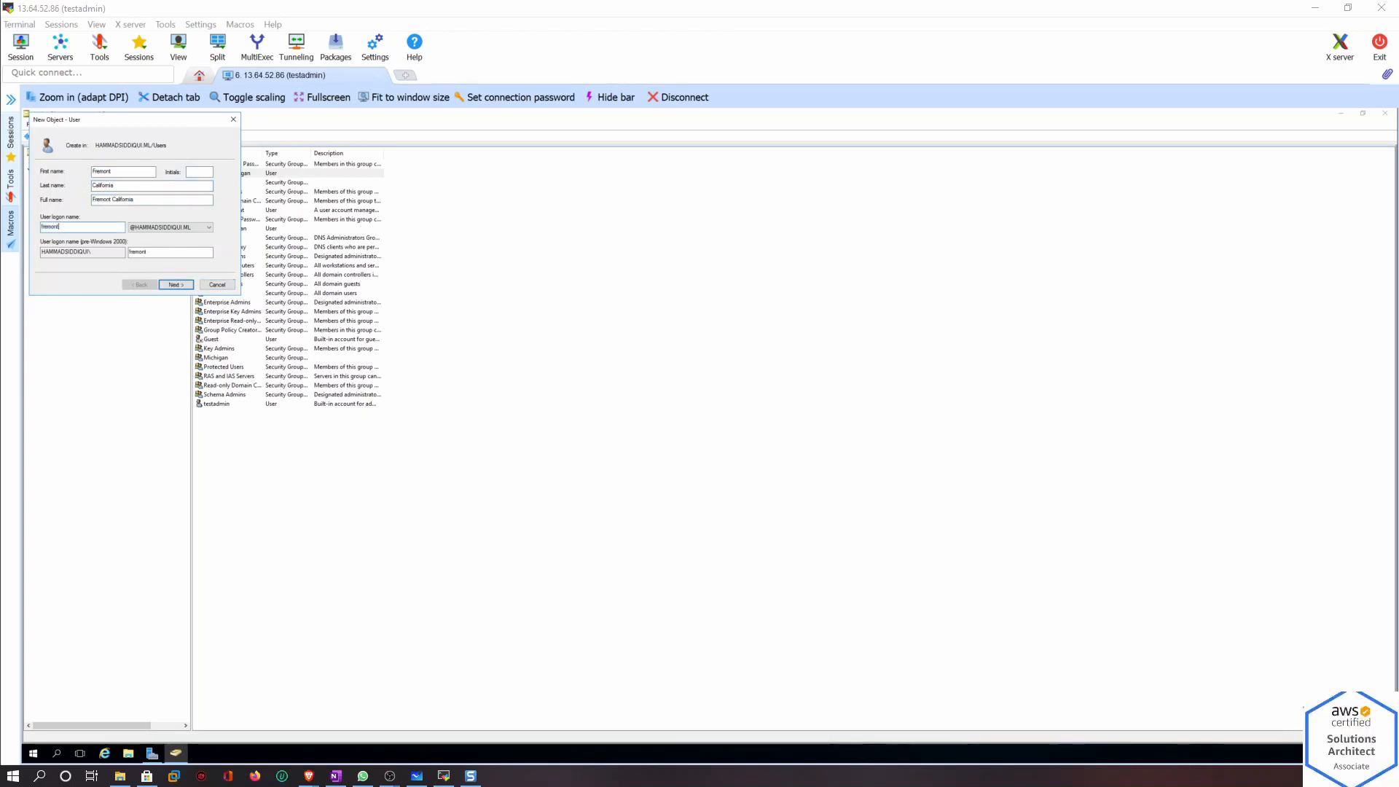
# Set the password never to expire, enter and confirm the account password, and finish creating the user
pyautogui.click(176, 284)
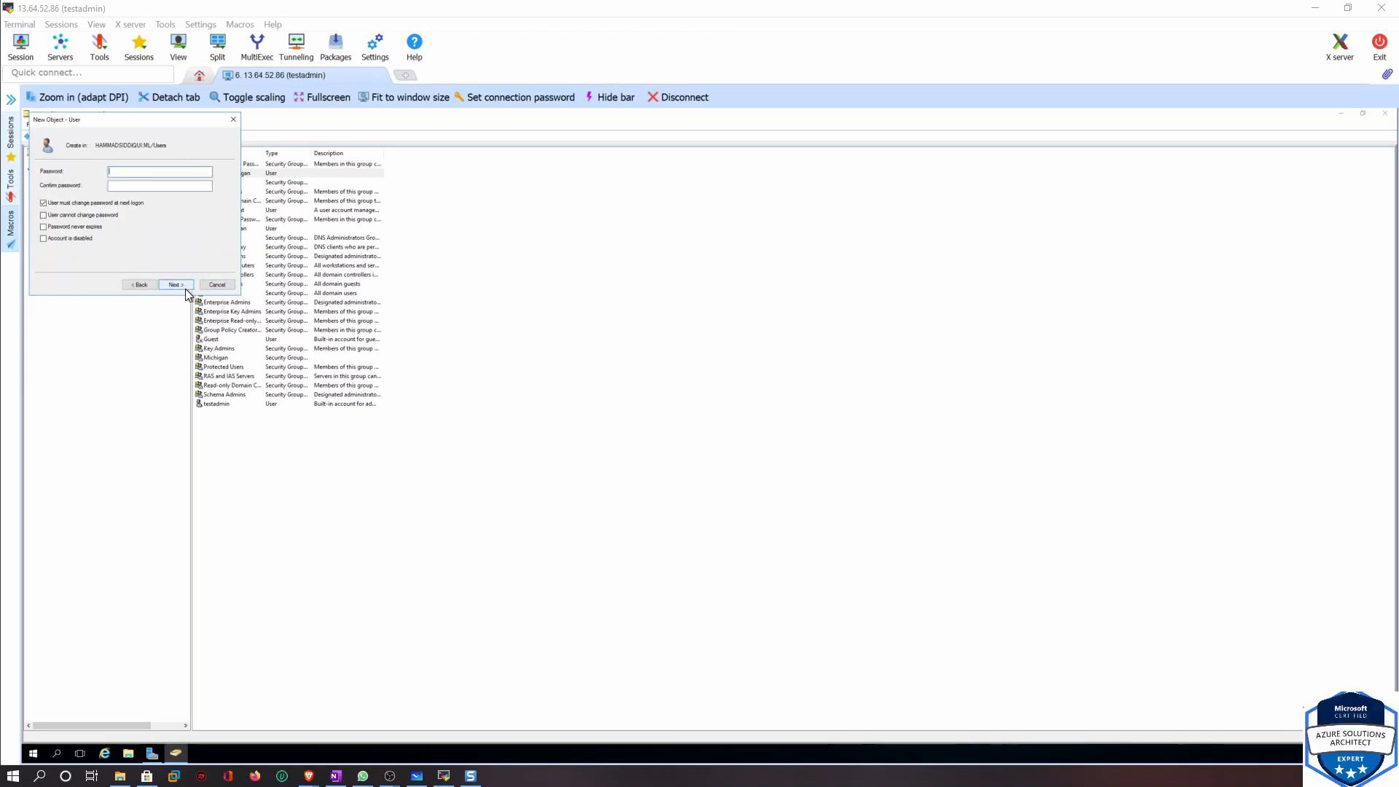
pyautogui.click(73, 227)
pyautogui.click(778, 466)
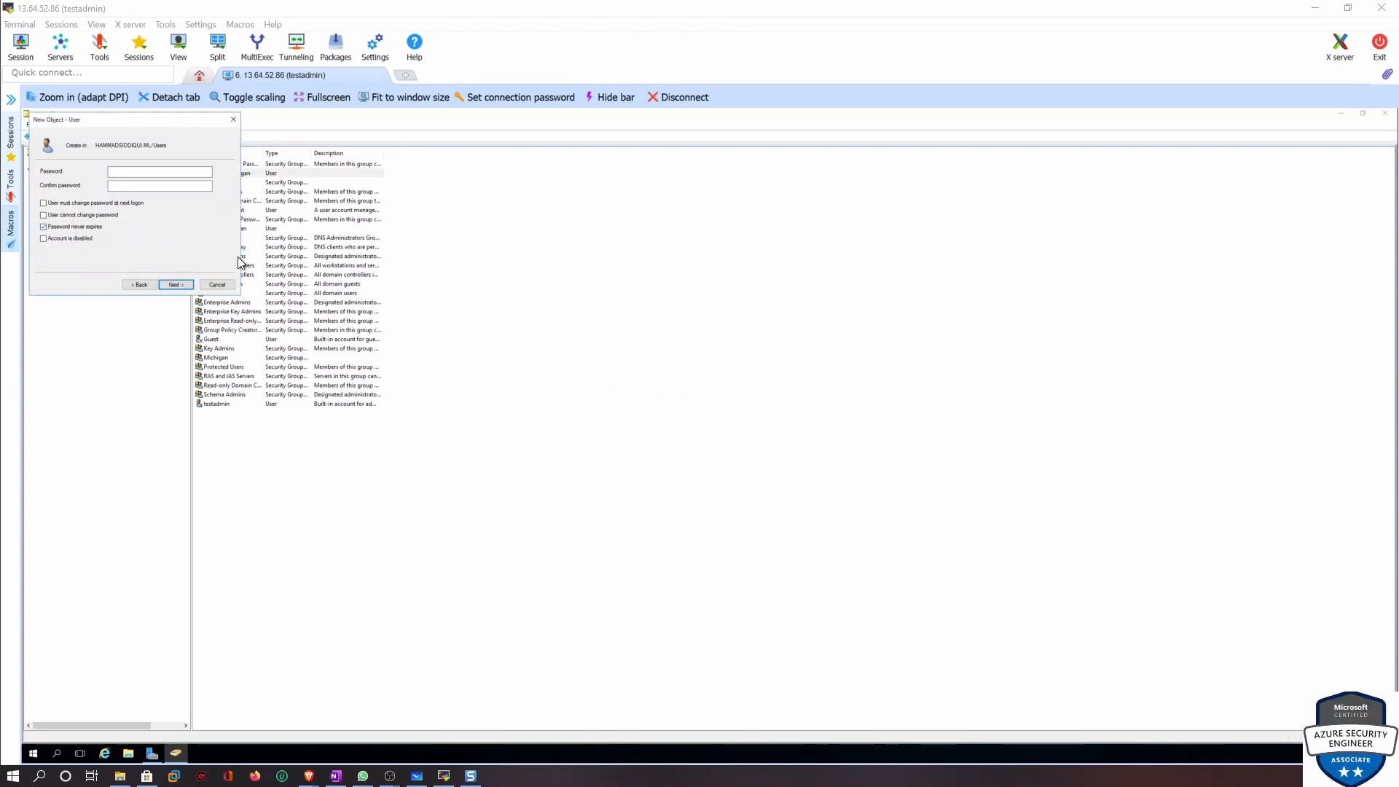
pyautogui.click(149, 171)
pyautogui.write('•••••••••')
pyautogui.press('Tab')
pyautogui.write('•••')
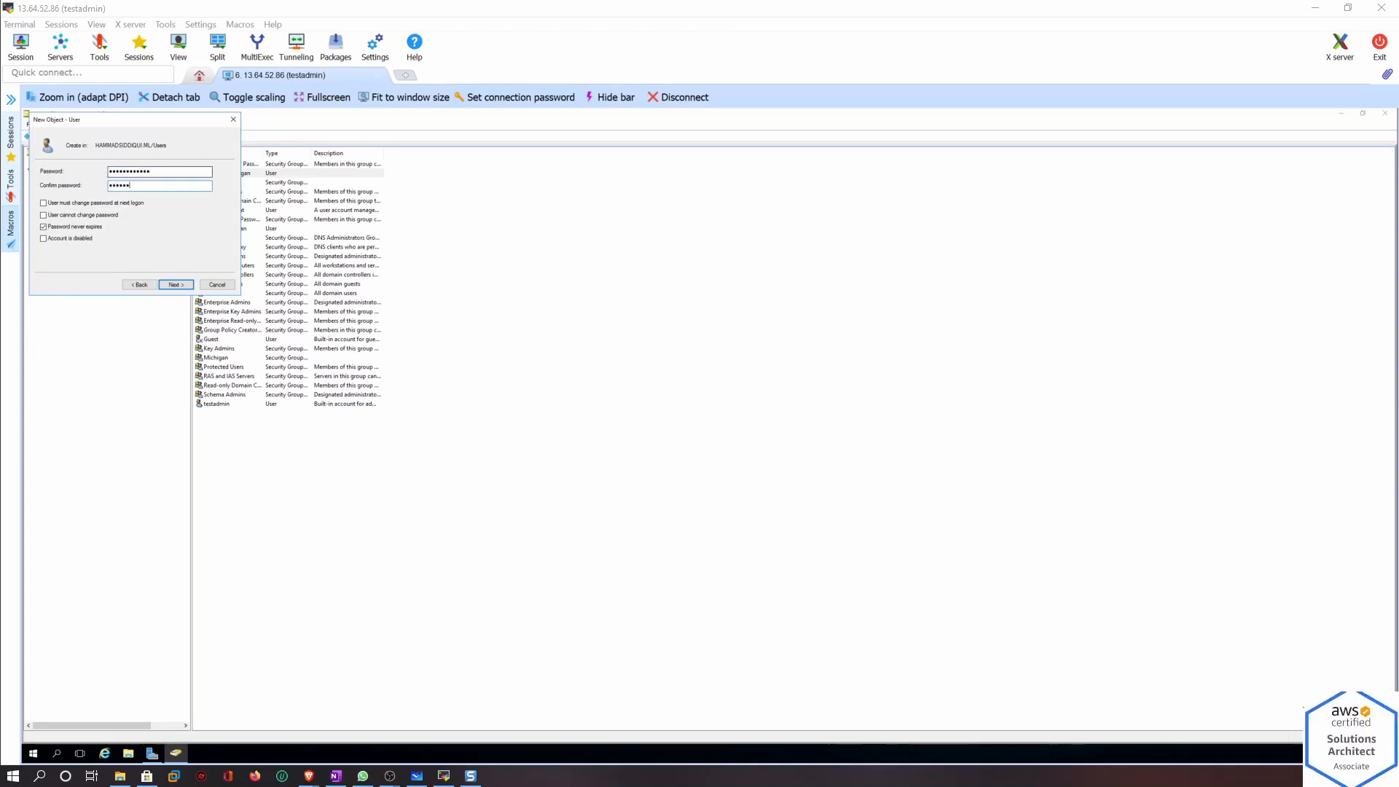
pyautogui.write('•••••••••')
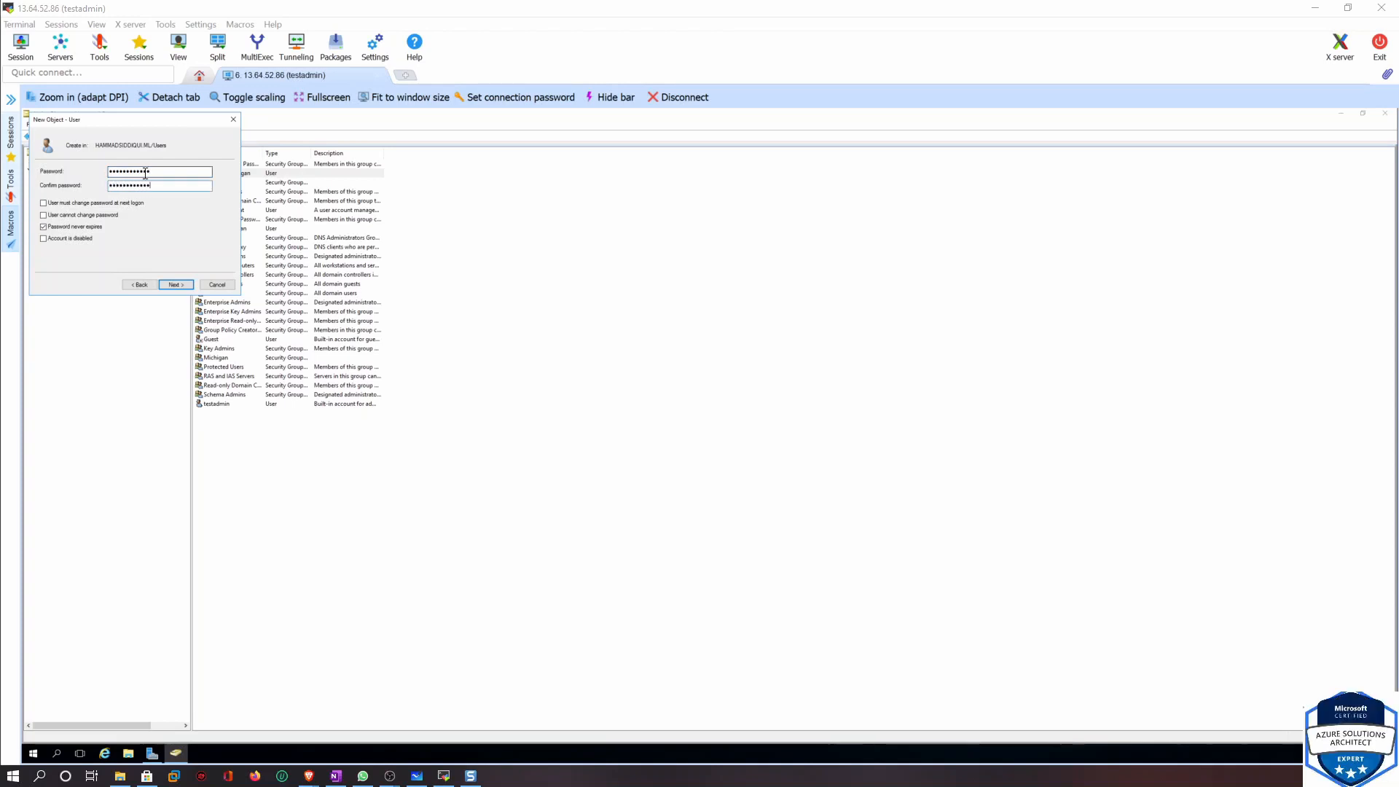
pyautogui.click(175, 285)
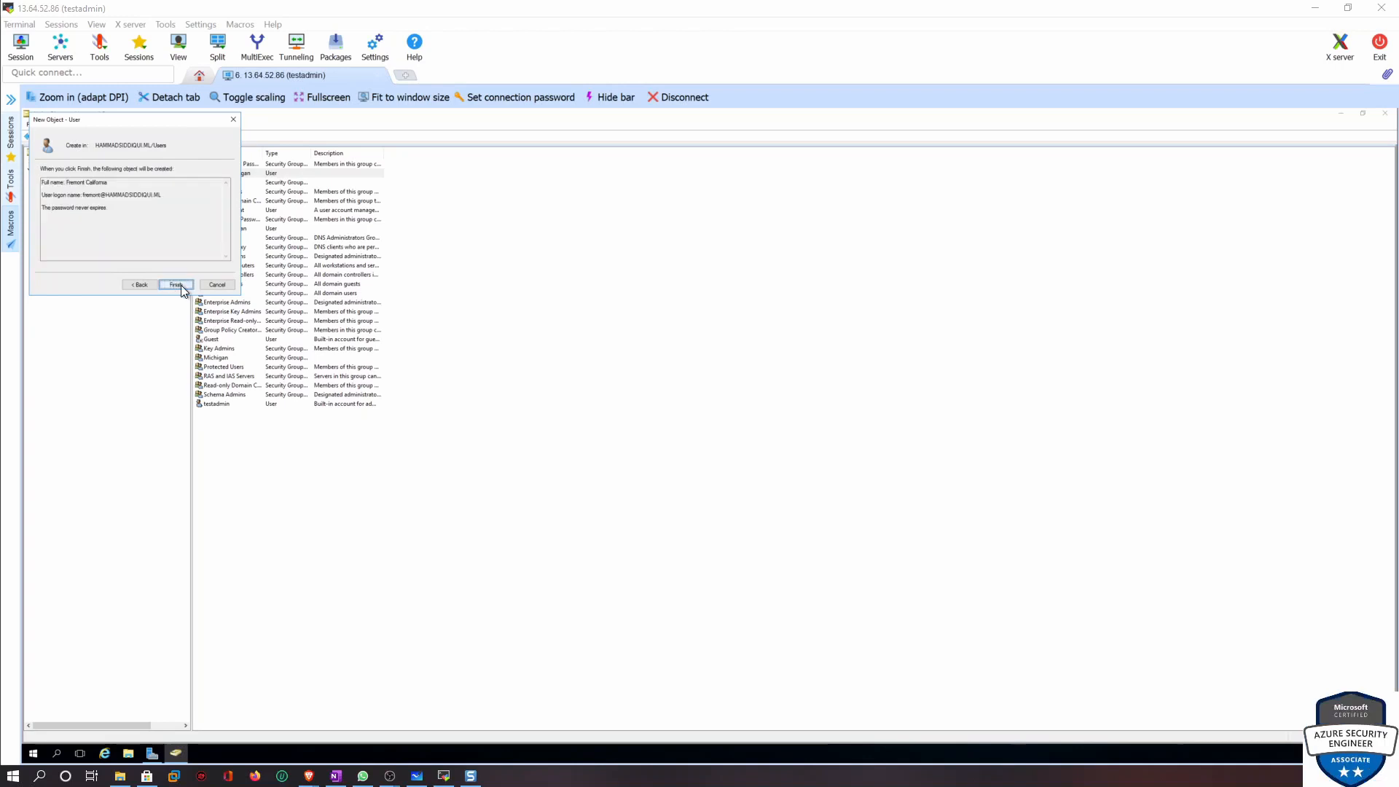
pyautogui.click(179, 284)
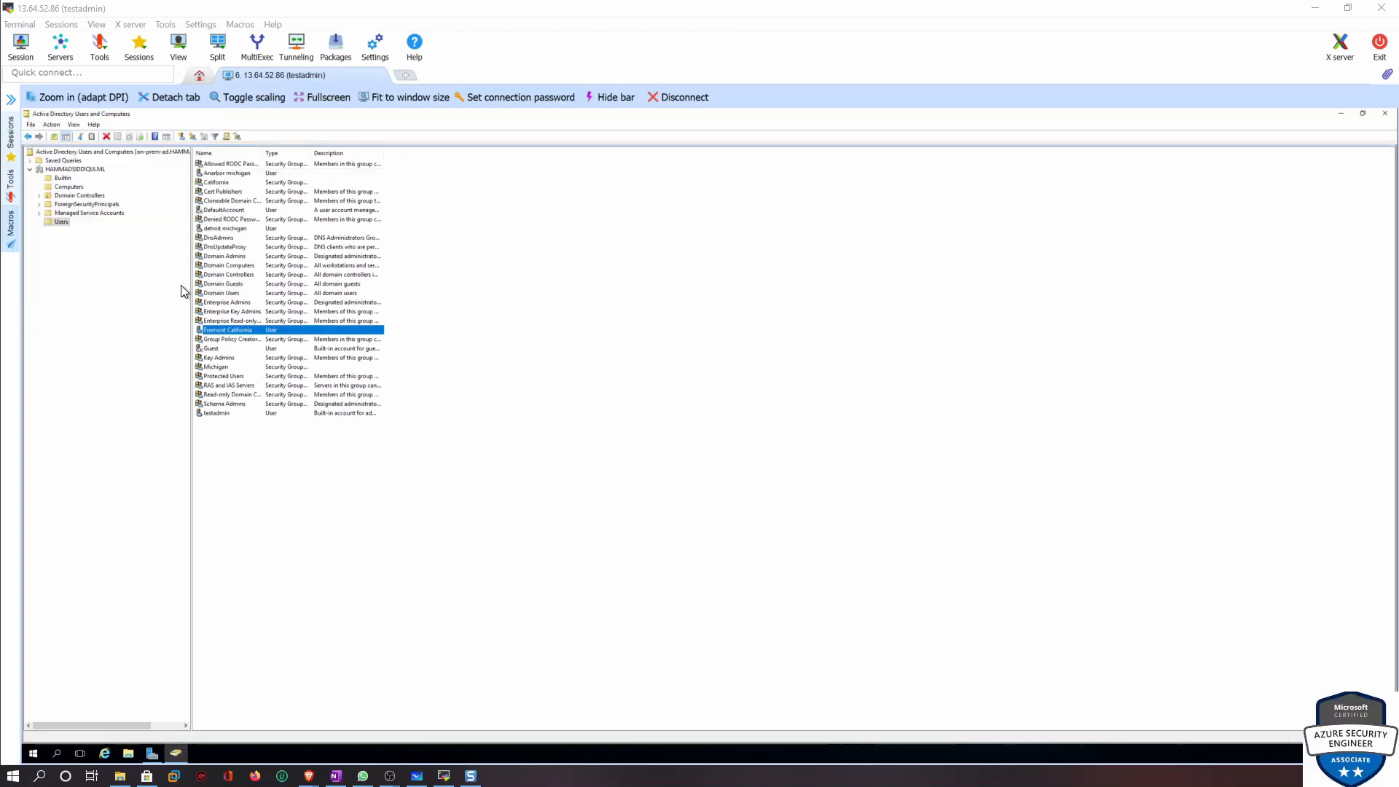
# Start another new user with first name Sanjose, last name California, and logon name sanjose
pyautogui.click(177, 138)
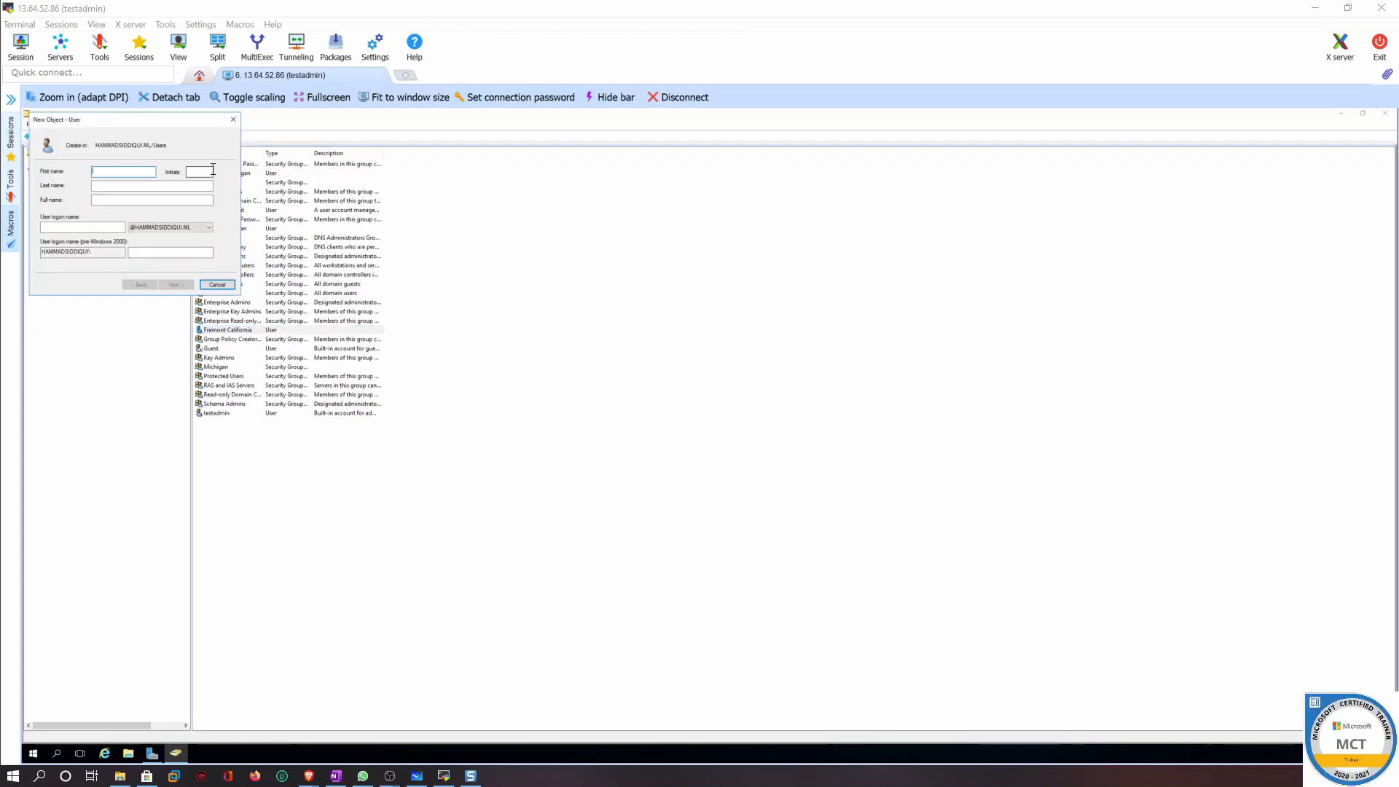
pyautogui.write('Sanjose')
pyautogui.press('Tab')
pyautogui.press('Tab')
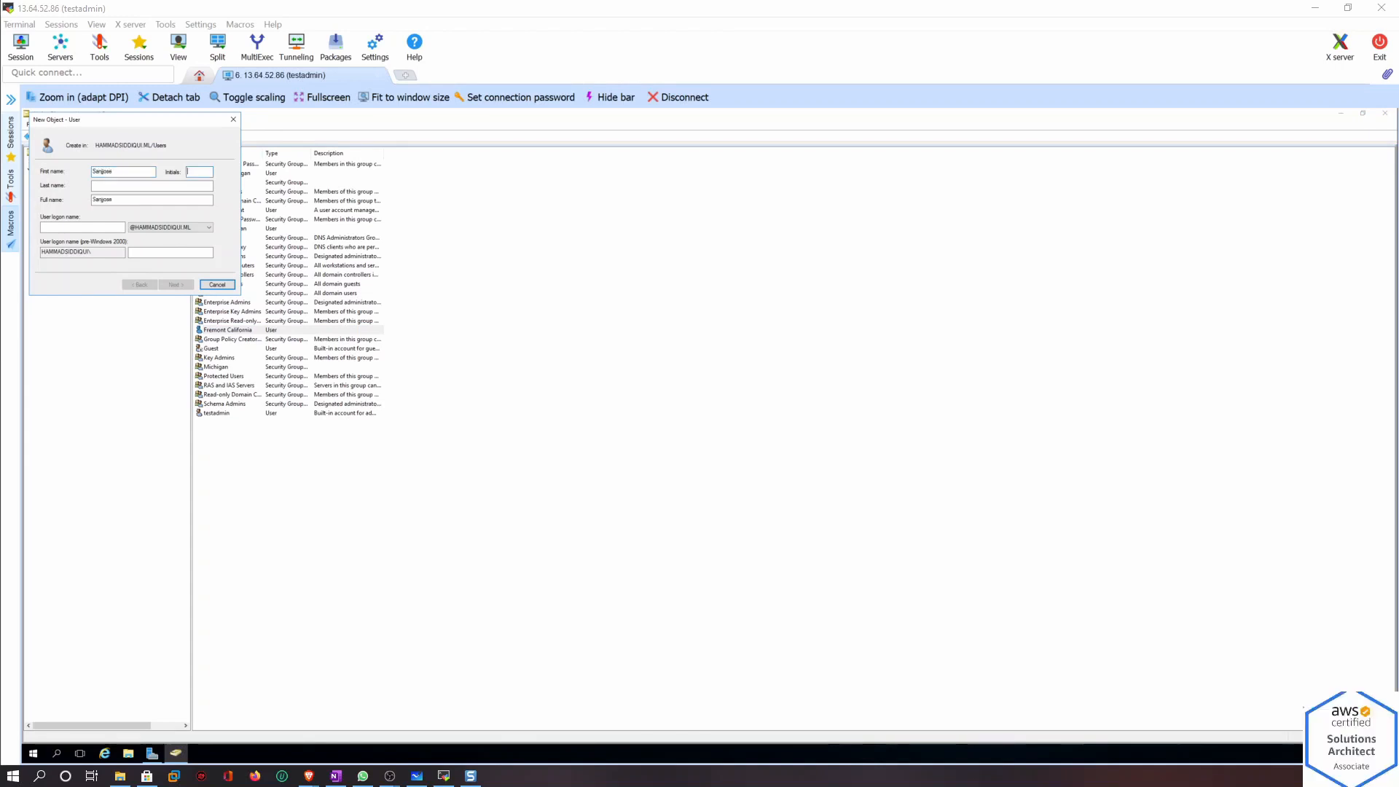
pyautogui.write('California')
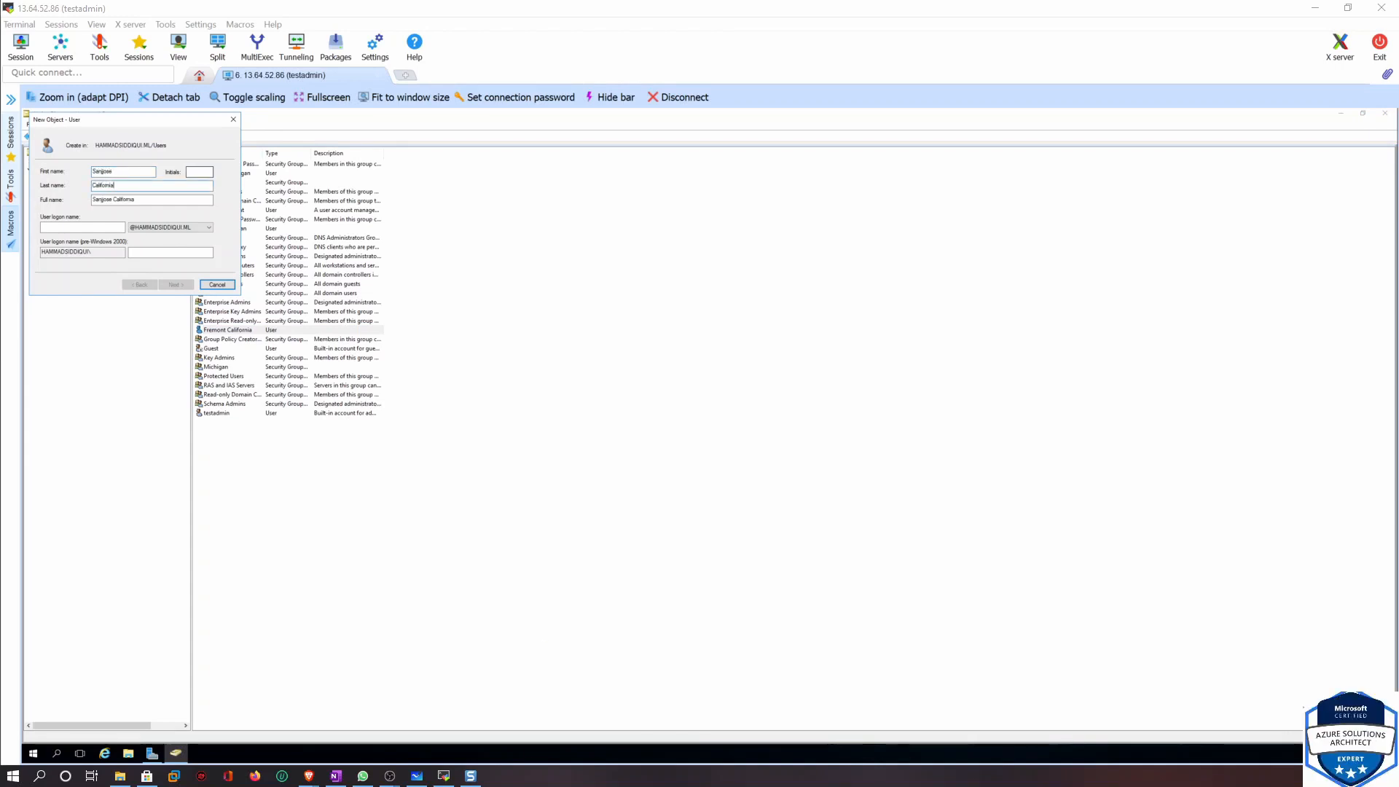
pyautogui.click(94, 228)
pyautogui.write('sanjose')
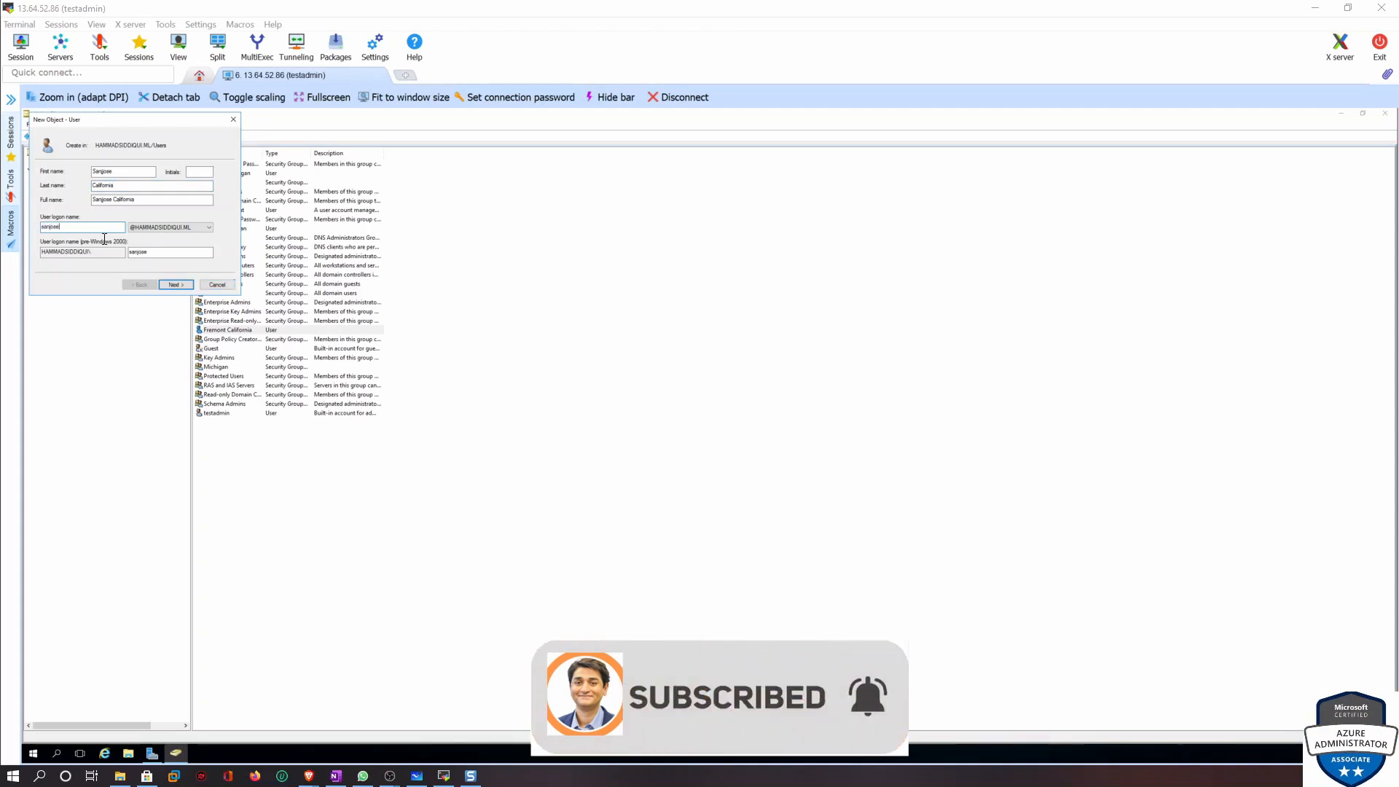
# Set the password never to expire, enter and confirm the account password, and finish creating the Sanjose user
pyautogui.click(175, 284)
pyautogui.click(43, 227)
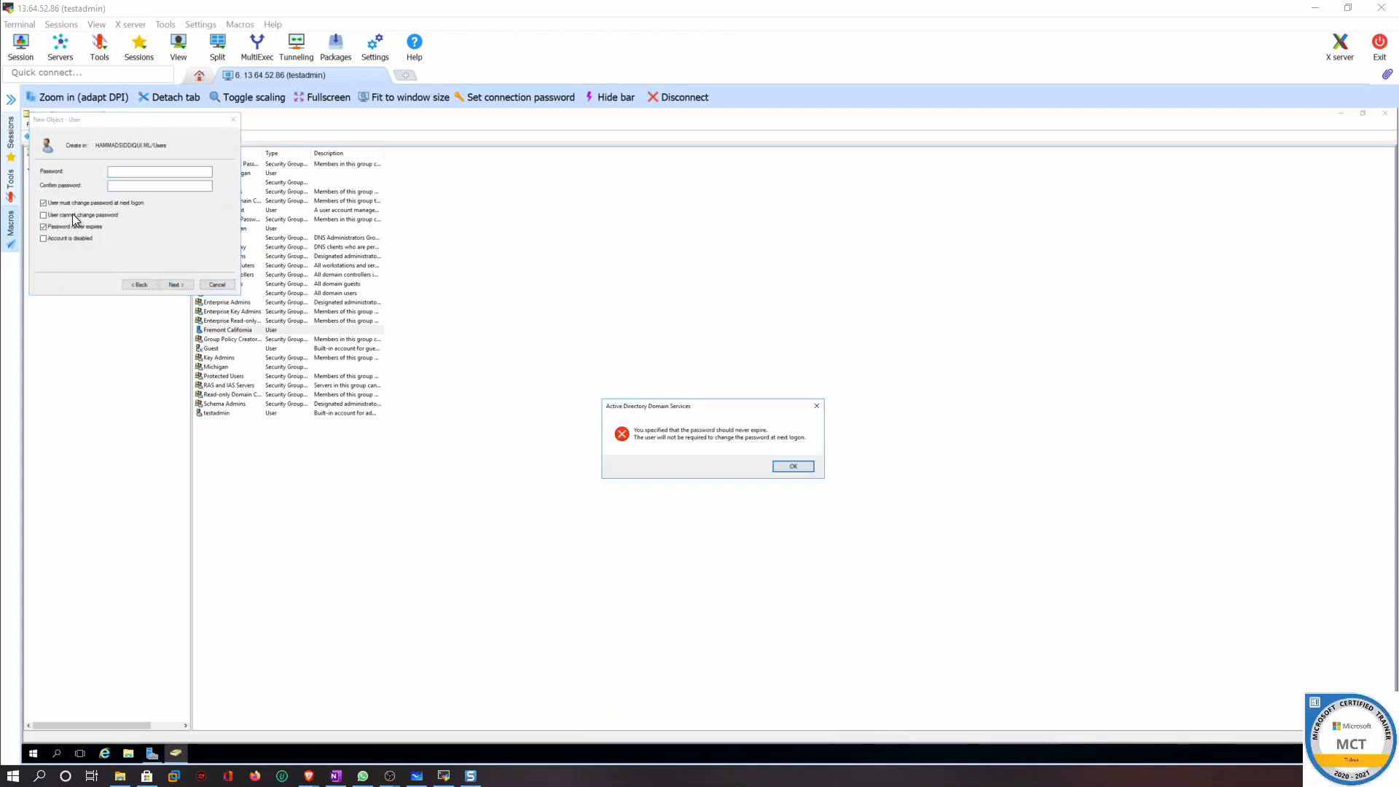
pyautogui.click(790, 467)
pyautogui.click(139, 172)
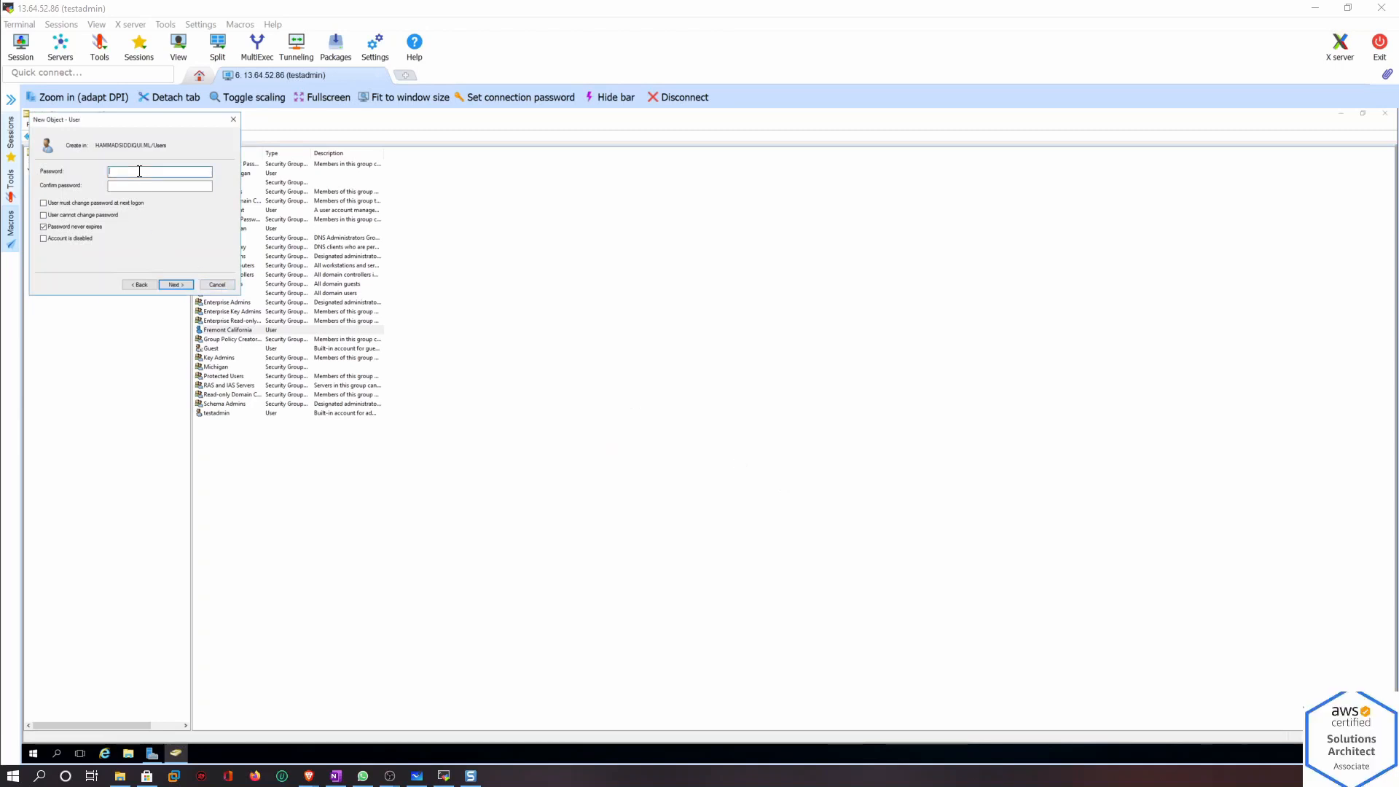
pyautogui.write('••••')
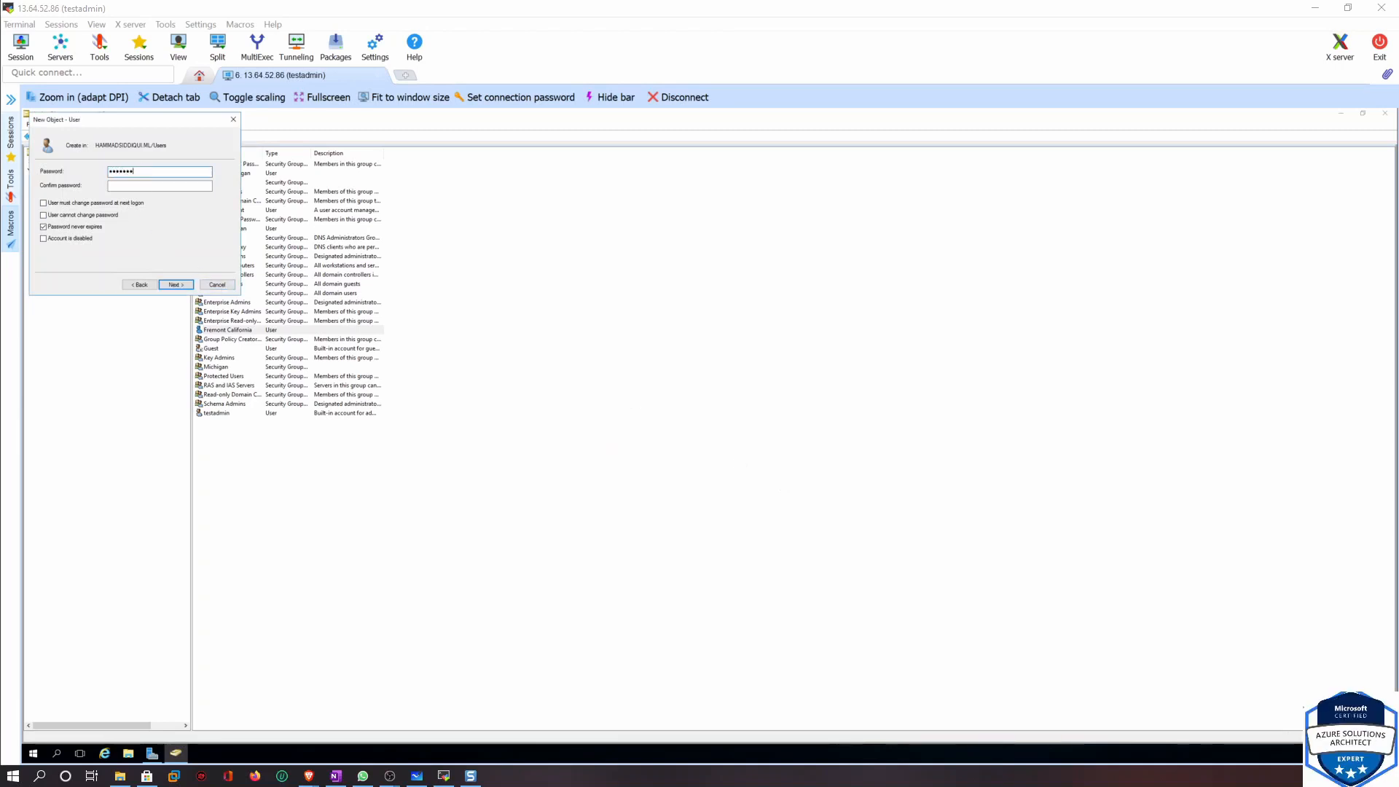
pyautogui.write('••••••••')
pyautogui.press('Tab')
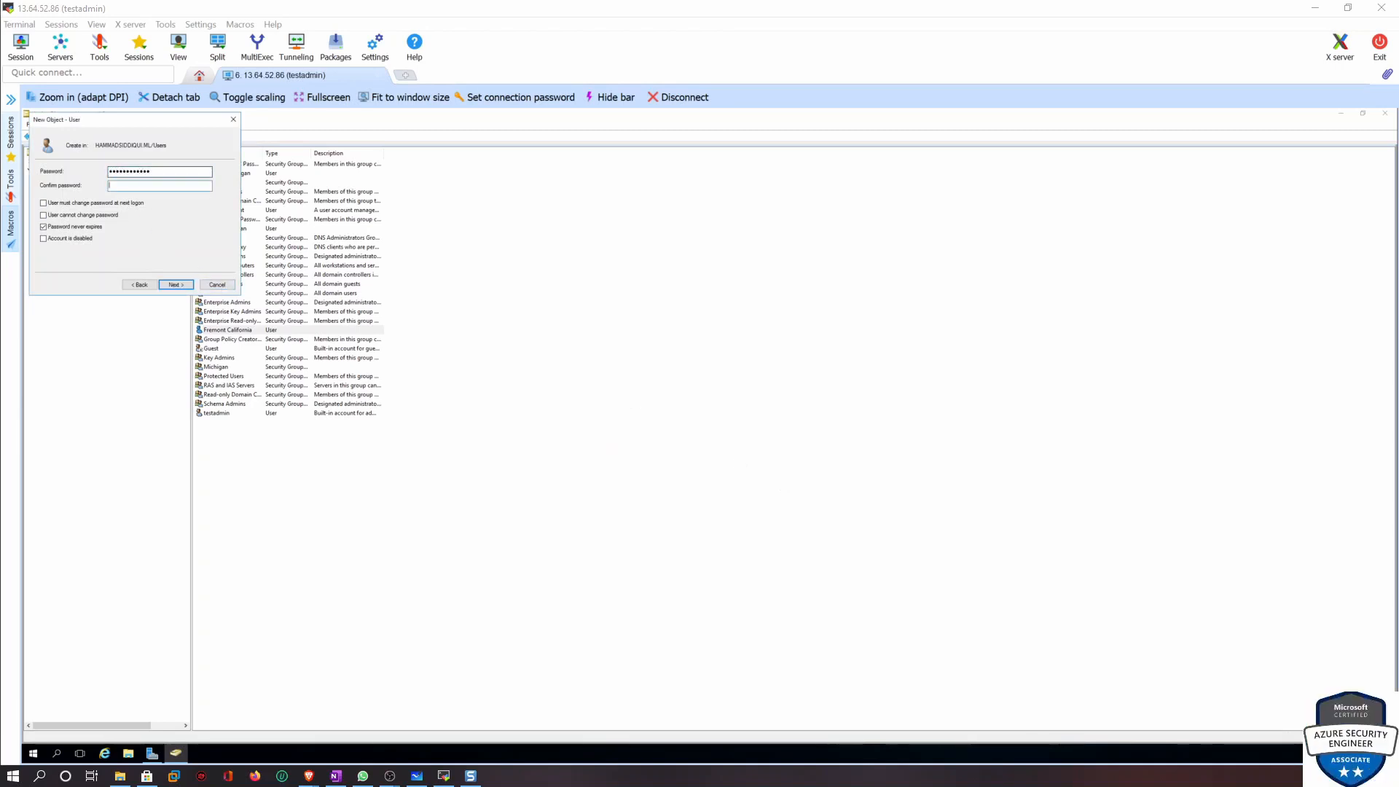
pyautogui.write('••••••••••')
pyautogui.click(180, 282)
pyautogui.click(191, 283)
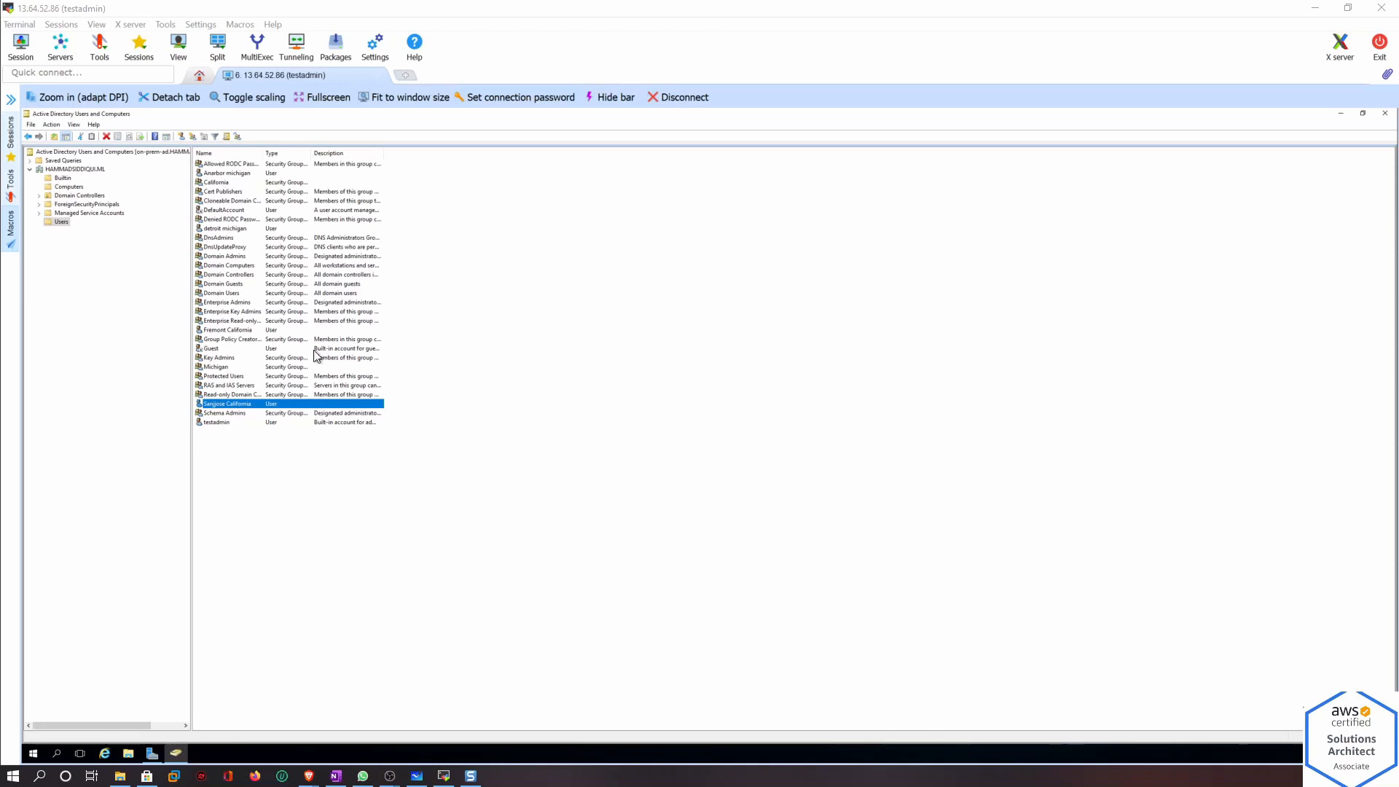
# Open the domain's Change Directory Server dialog to review the current domain controller, then cancel it
pyautogui.click(68, 169)
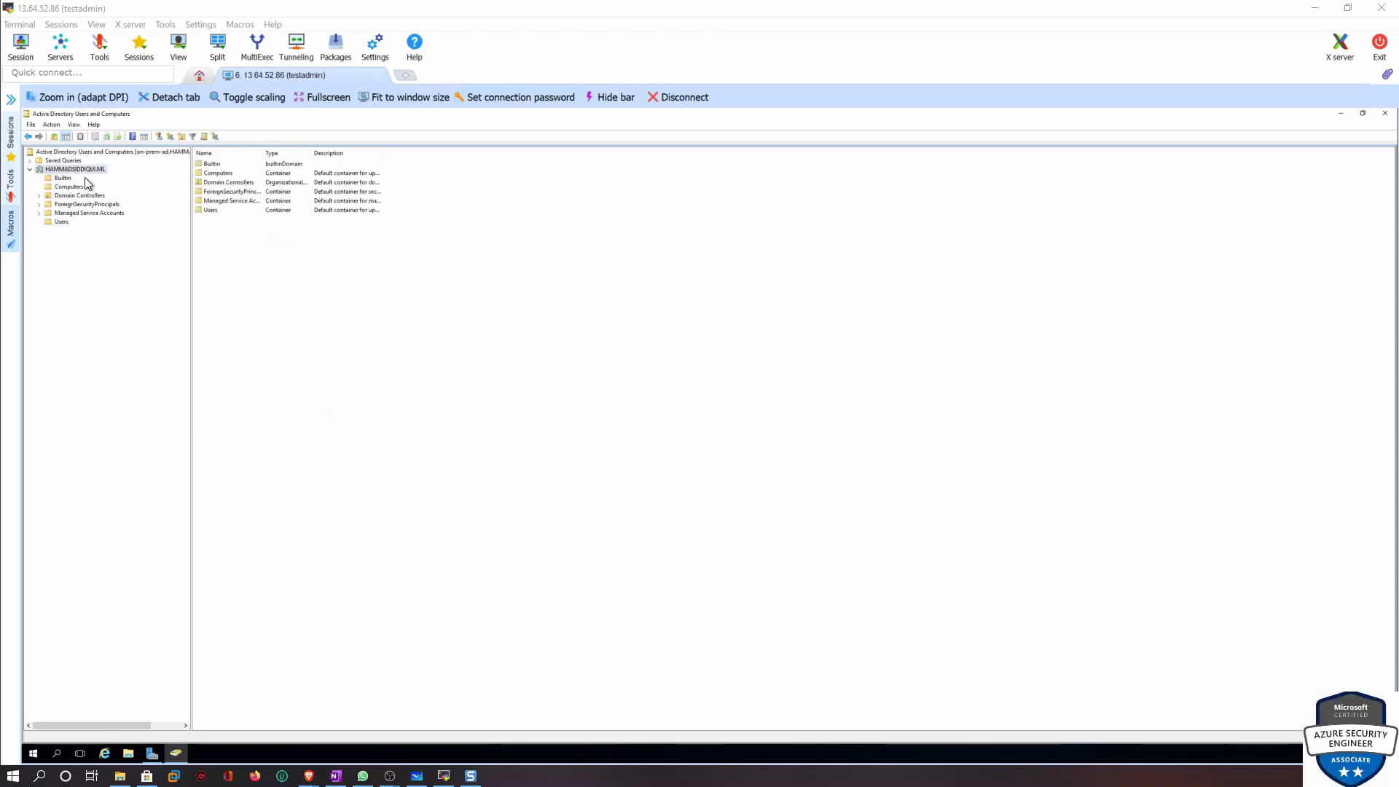
pyautogui.rightClick(48, 169)
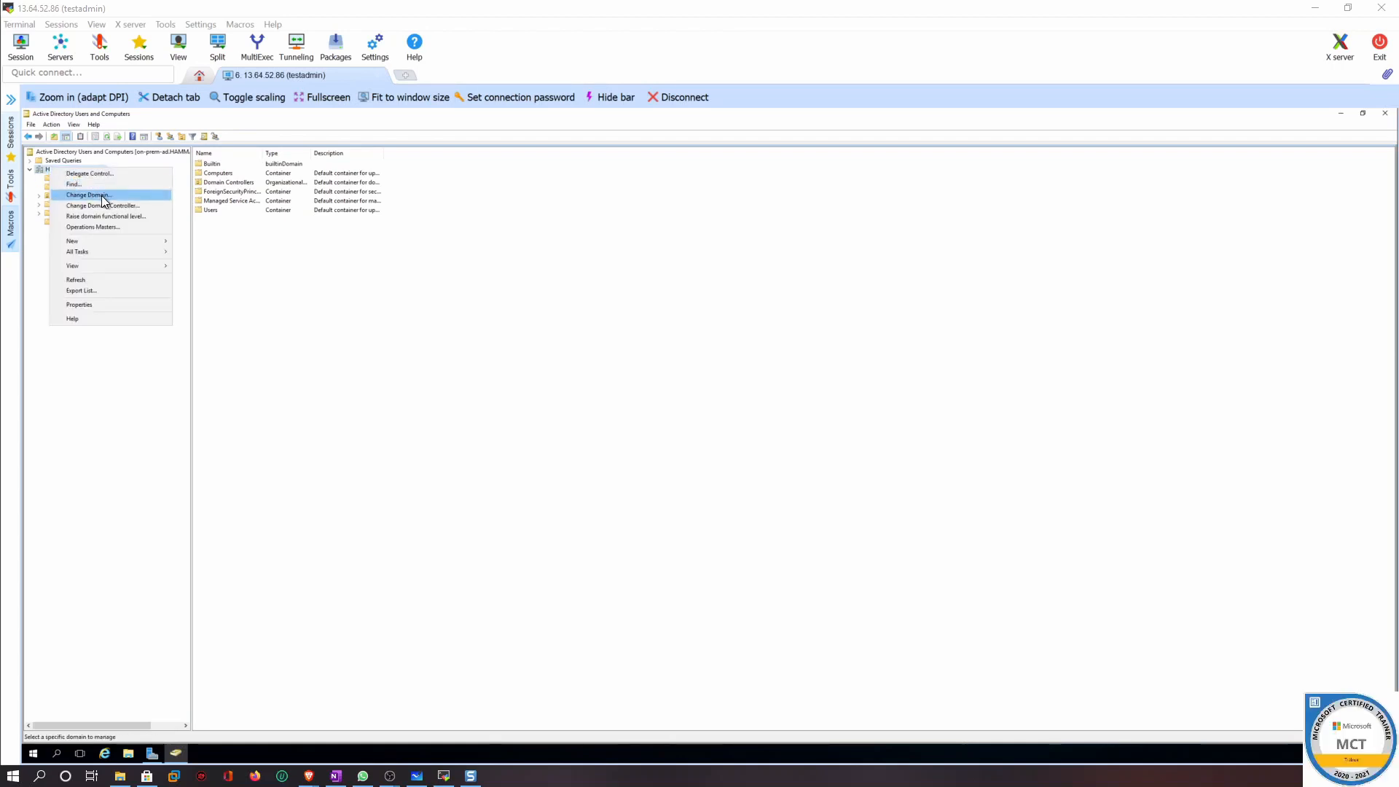
pyautogui.click(120, 204)
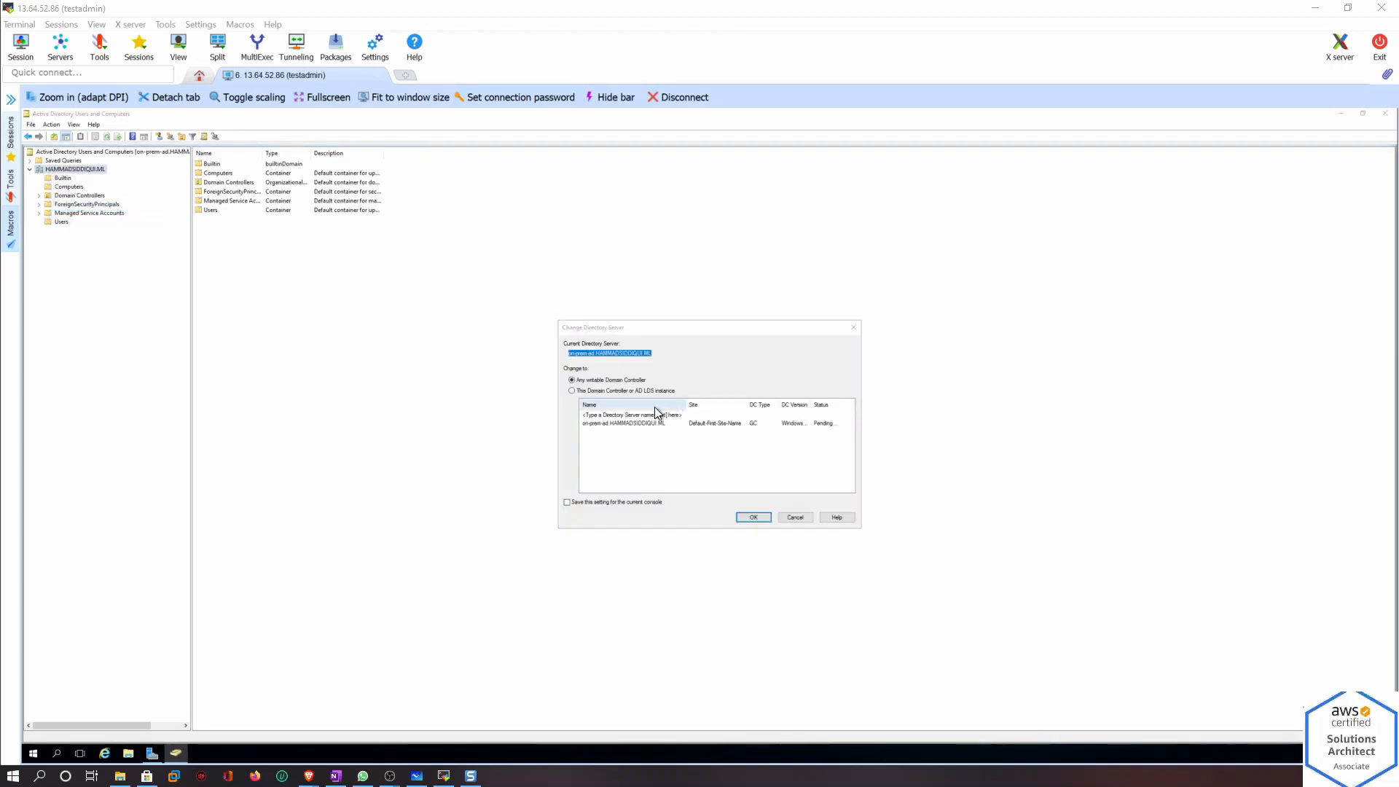
pyautogui.click(831, 517)
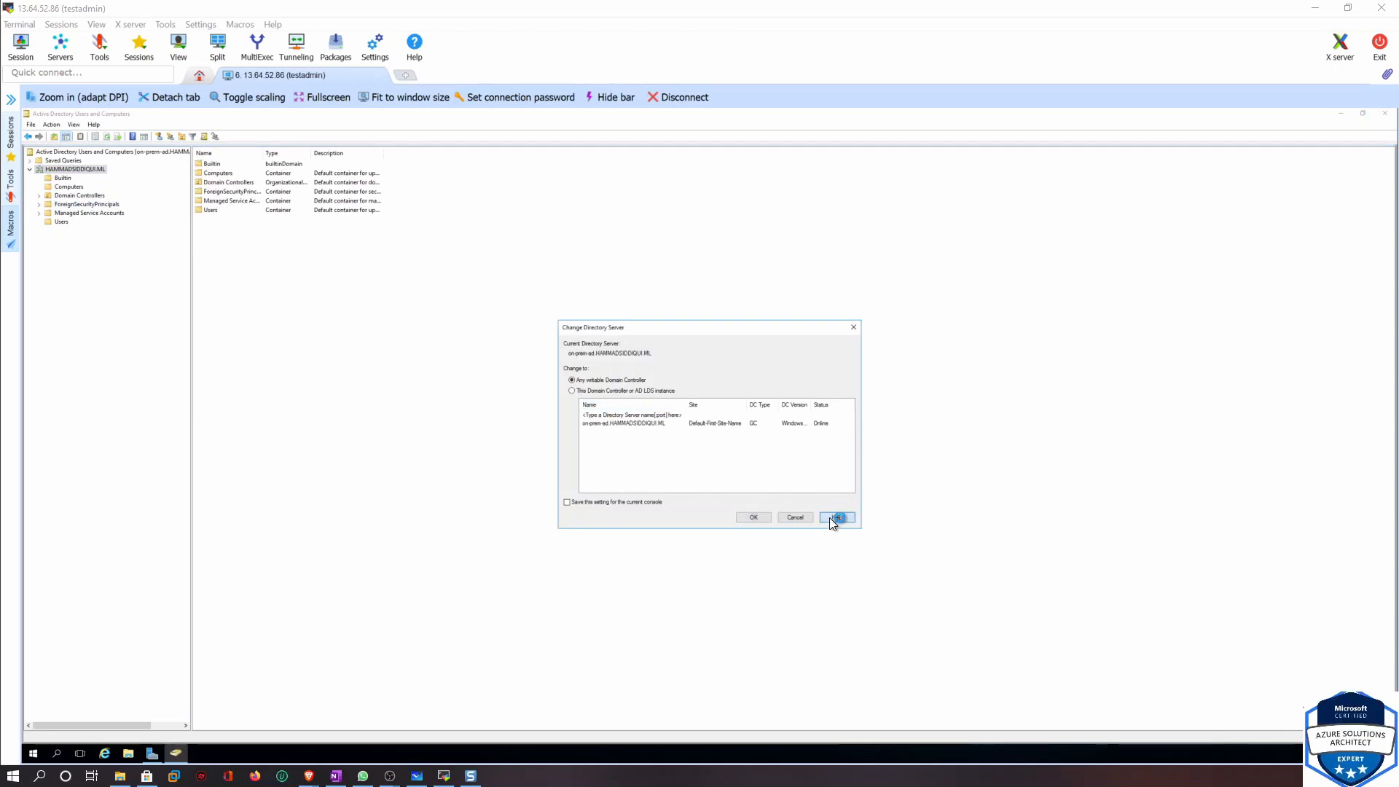
pyautogui.click(800, 133)
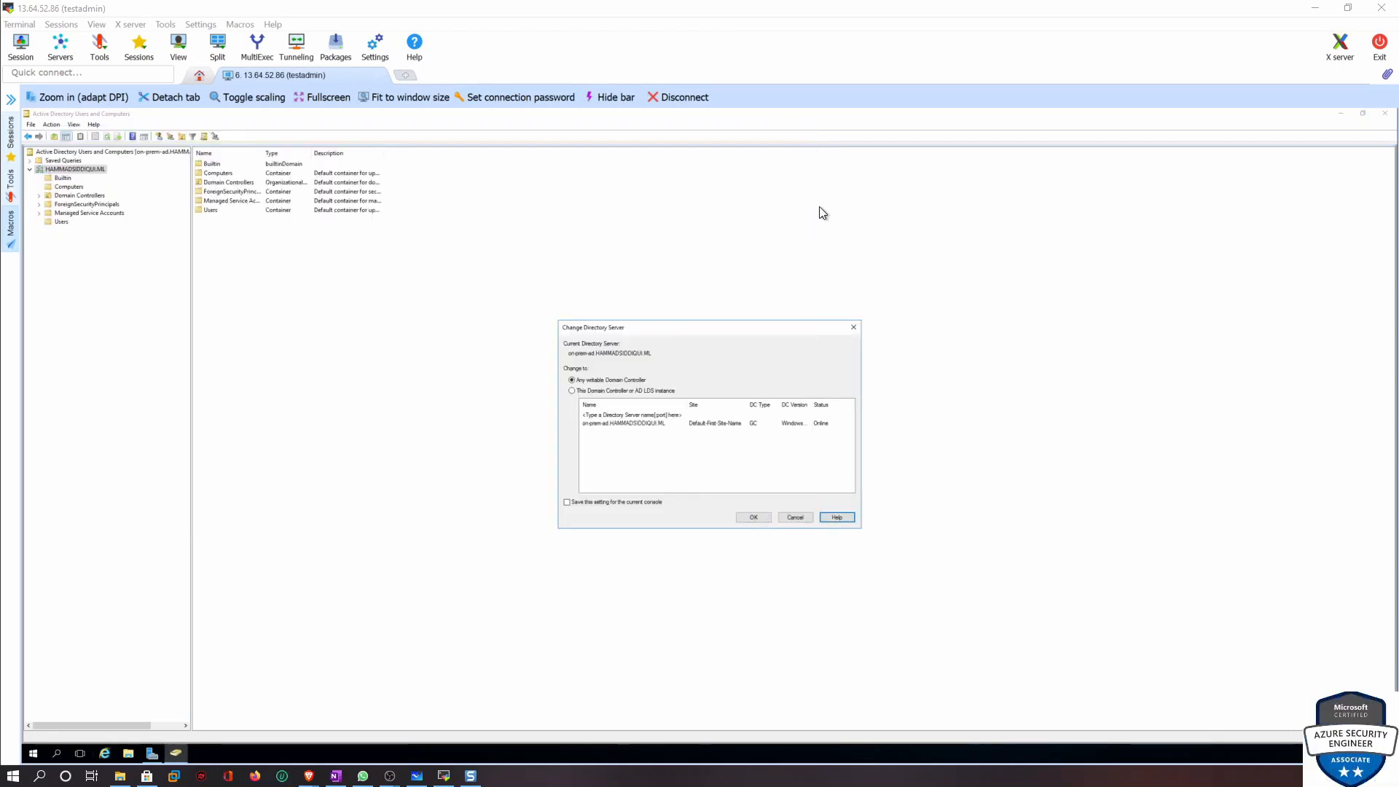
pyautogui.click(793, 519)
# Open the domain's properties to review its domain and forest functional levels, then cancel
pyautogui.rightClick(85, 168)
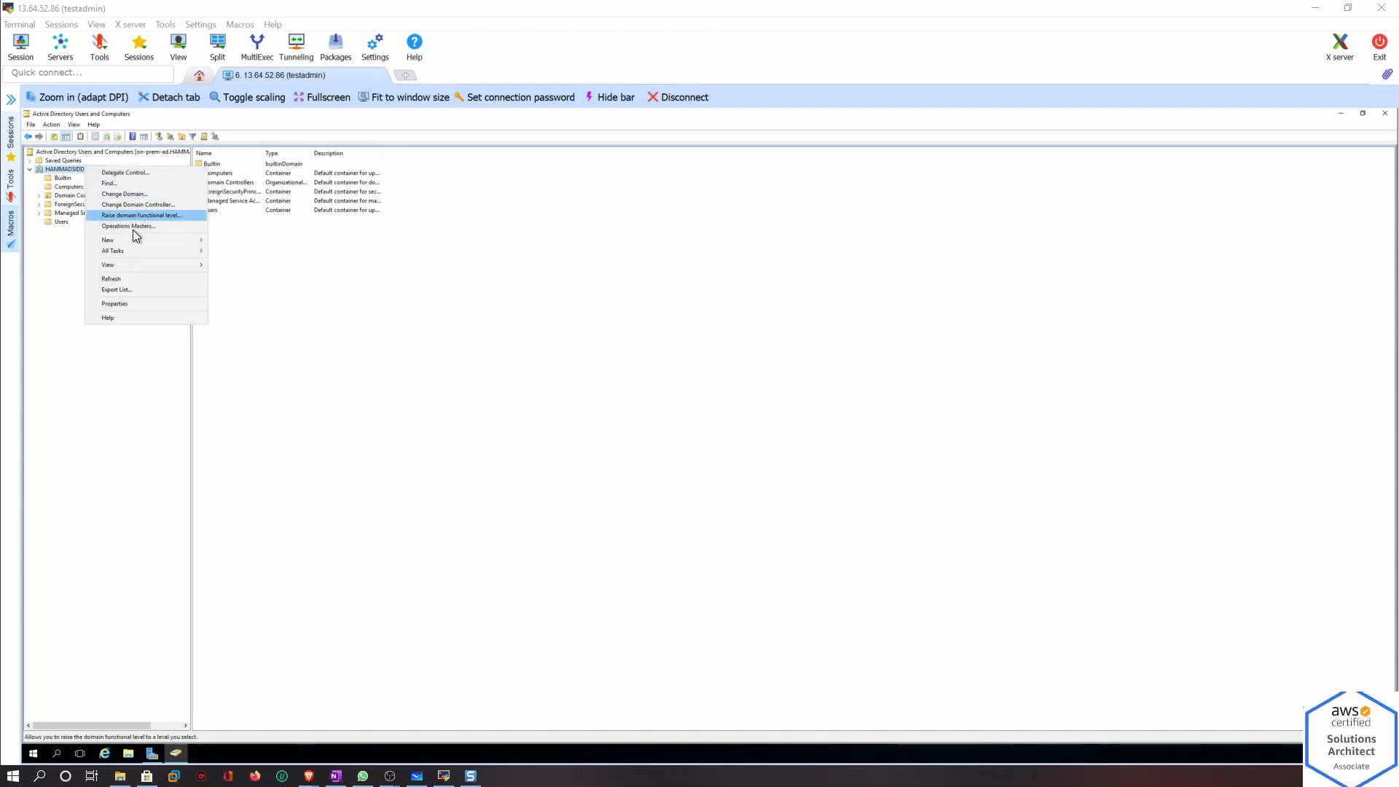
pyautogui.moveTo(141, 265)
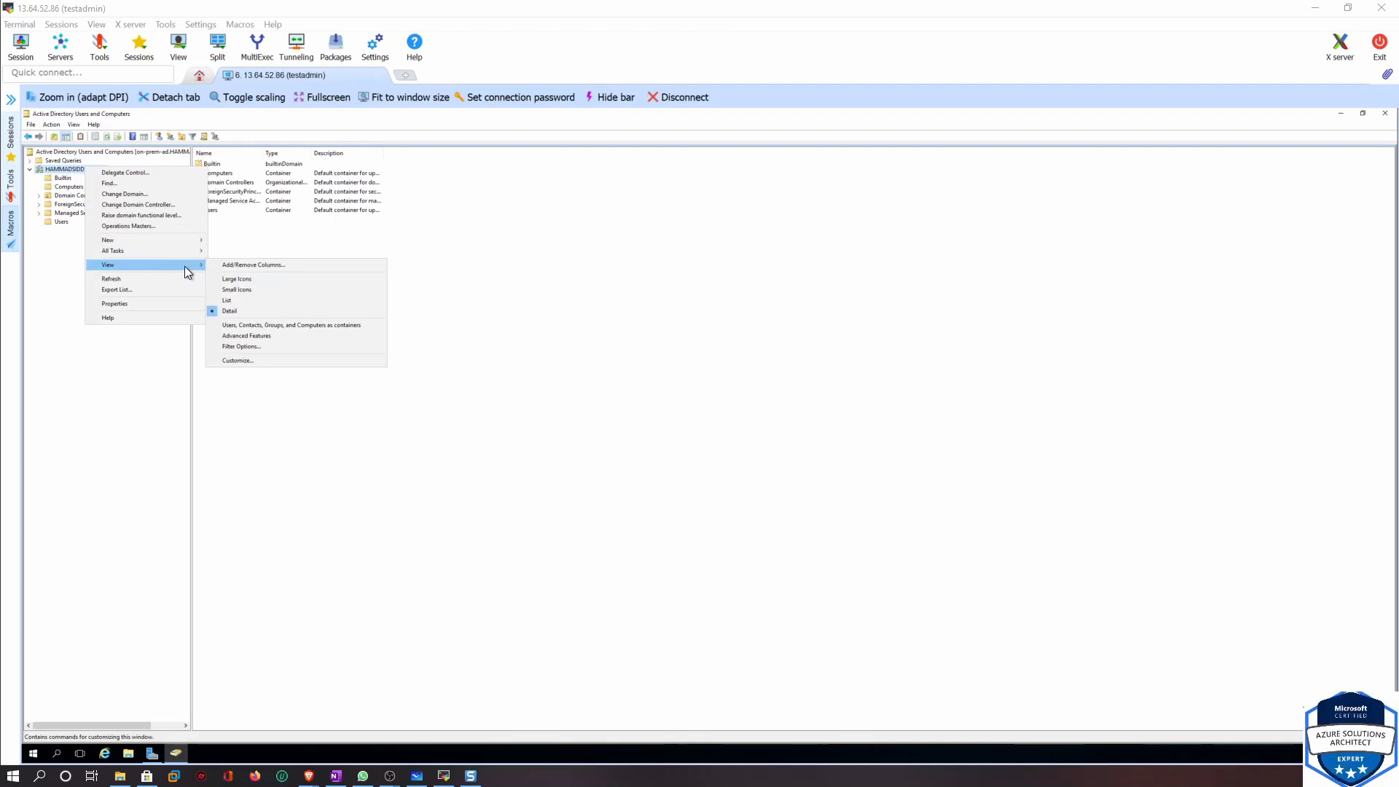
pyautogui.click(173, 305)
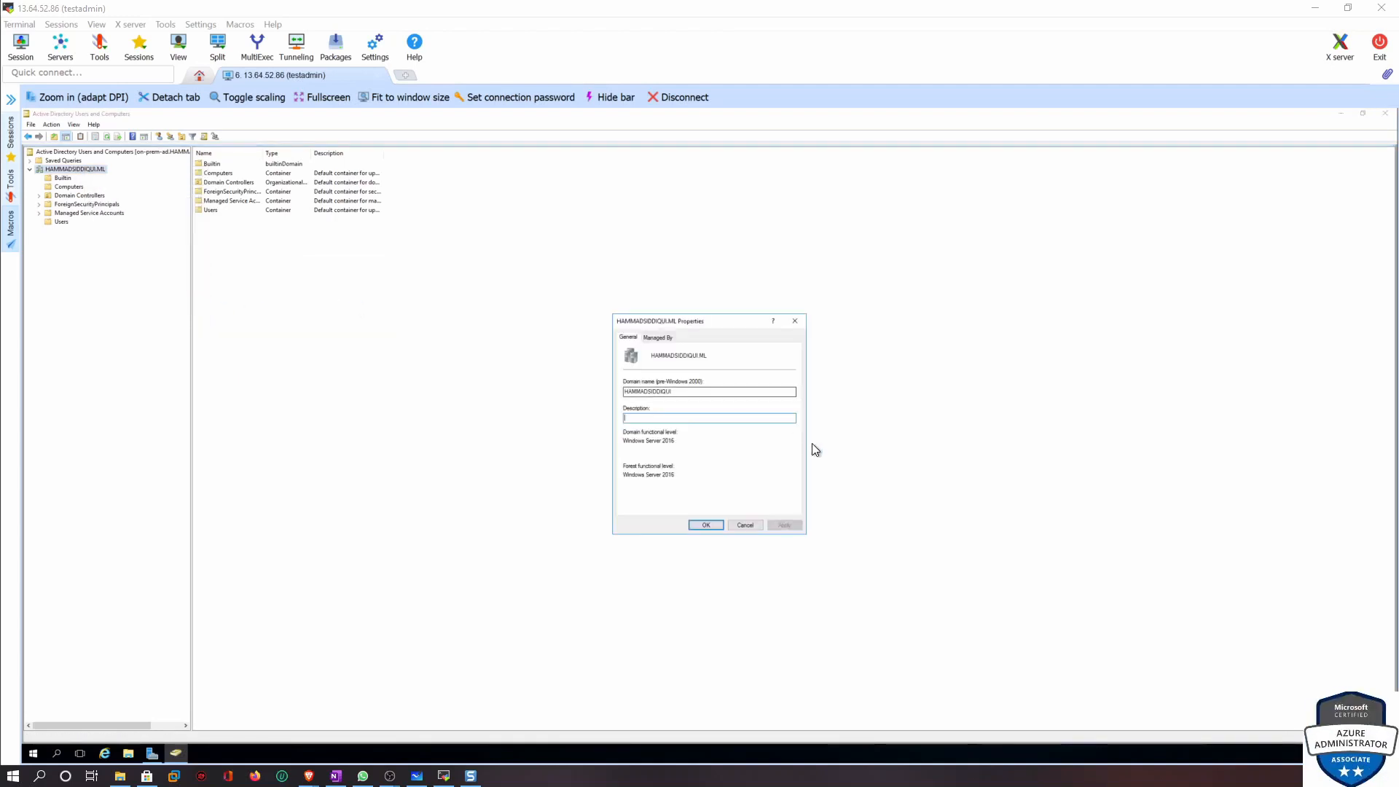
pyautogui.click(745, 524)
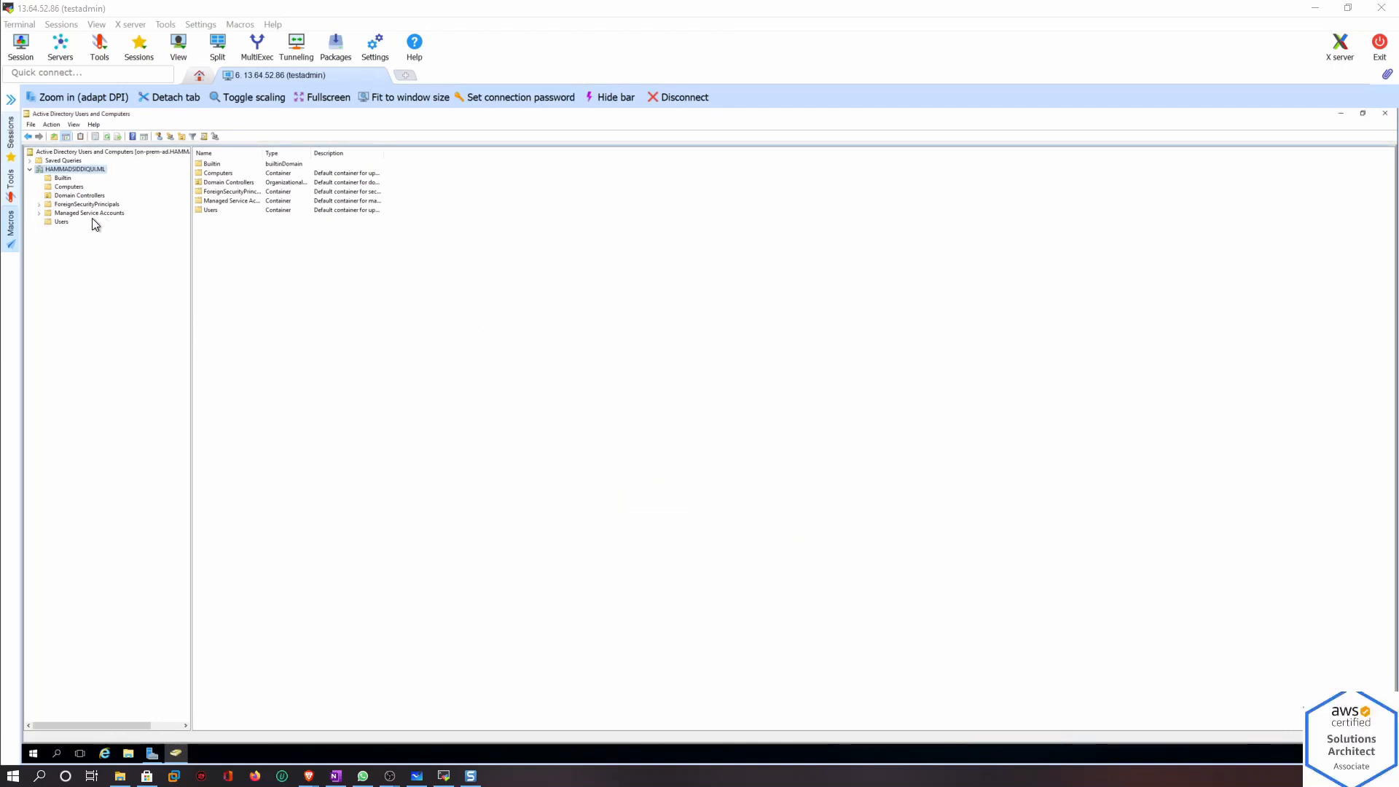
# Open the Users container, widen the Name column, and sort the objects by Type
pyautogui.click(56, 220)
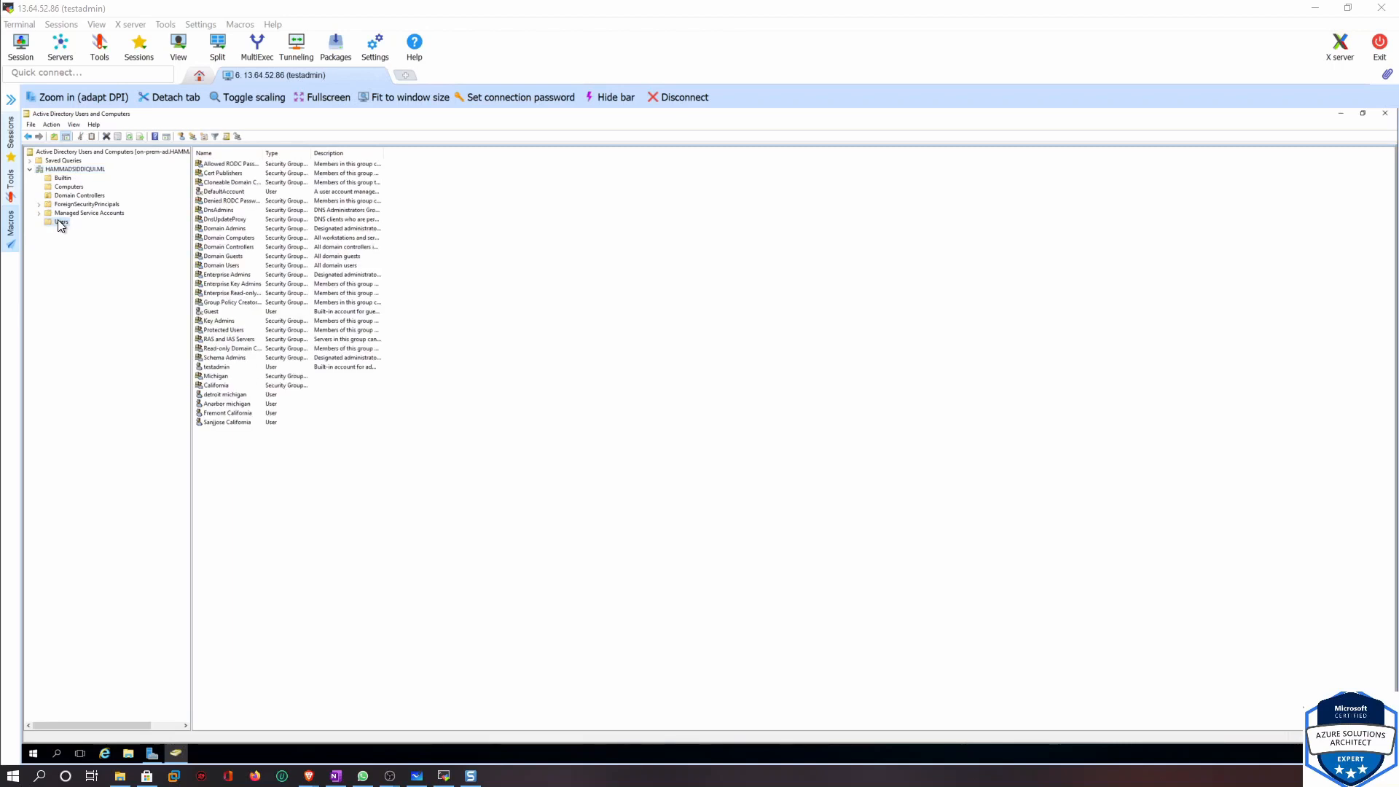
pyautogui.moveTo(264, 147); pyautogui.dragTo(310, 150)
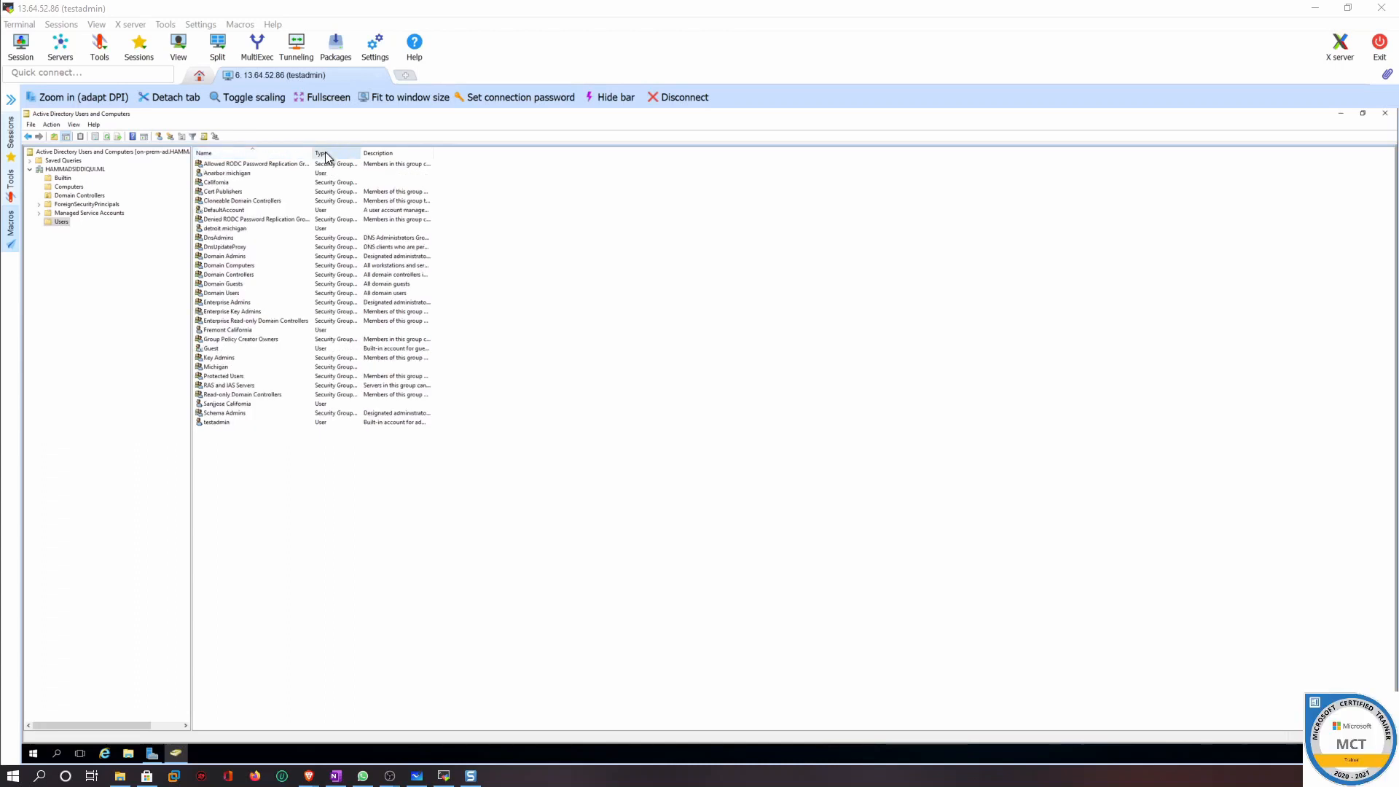
pyautogui.click(324, 153)
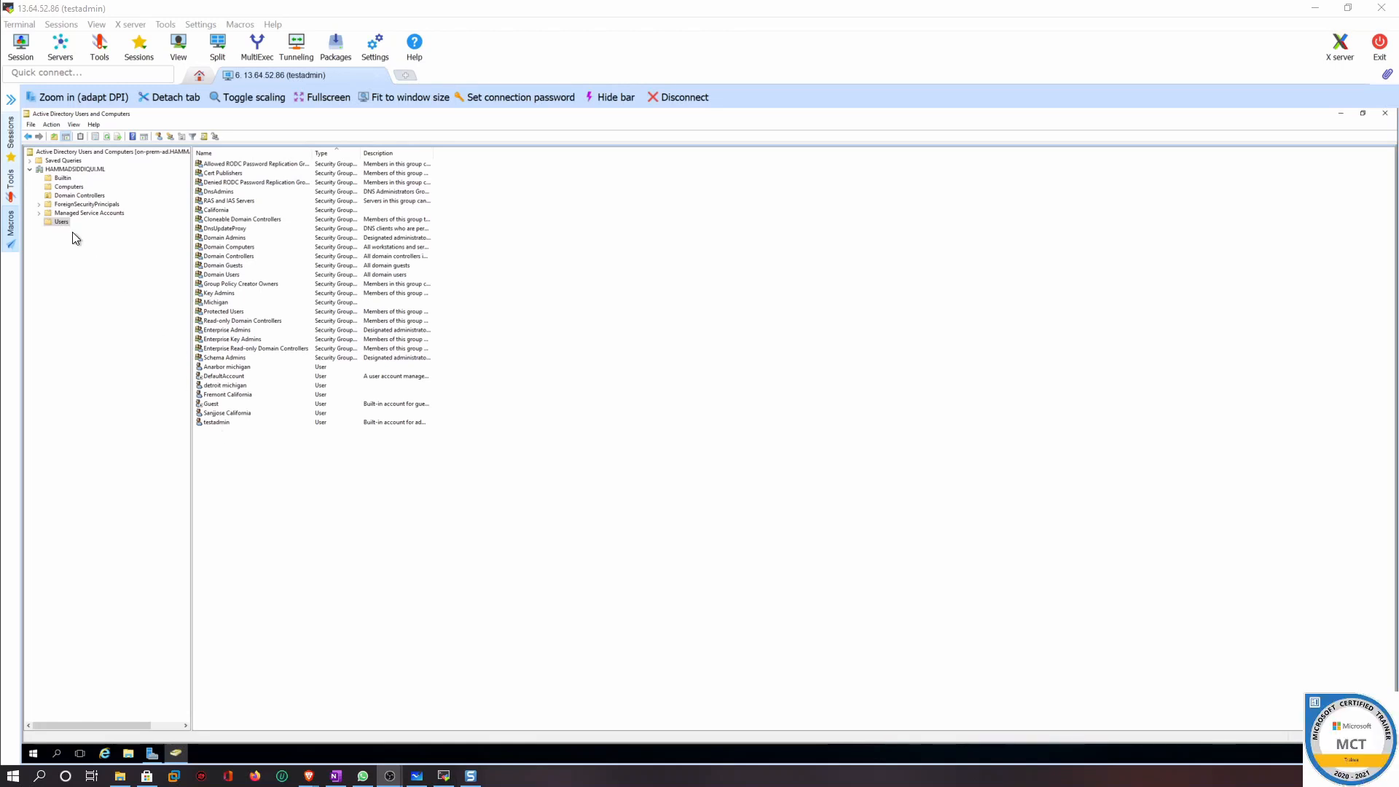
# Browse the Computers container and the domain root
pyautogui.click(68, 187)
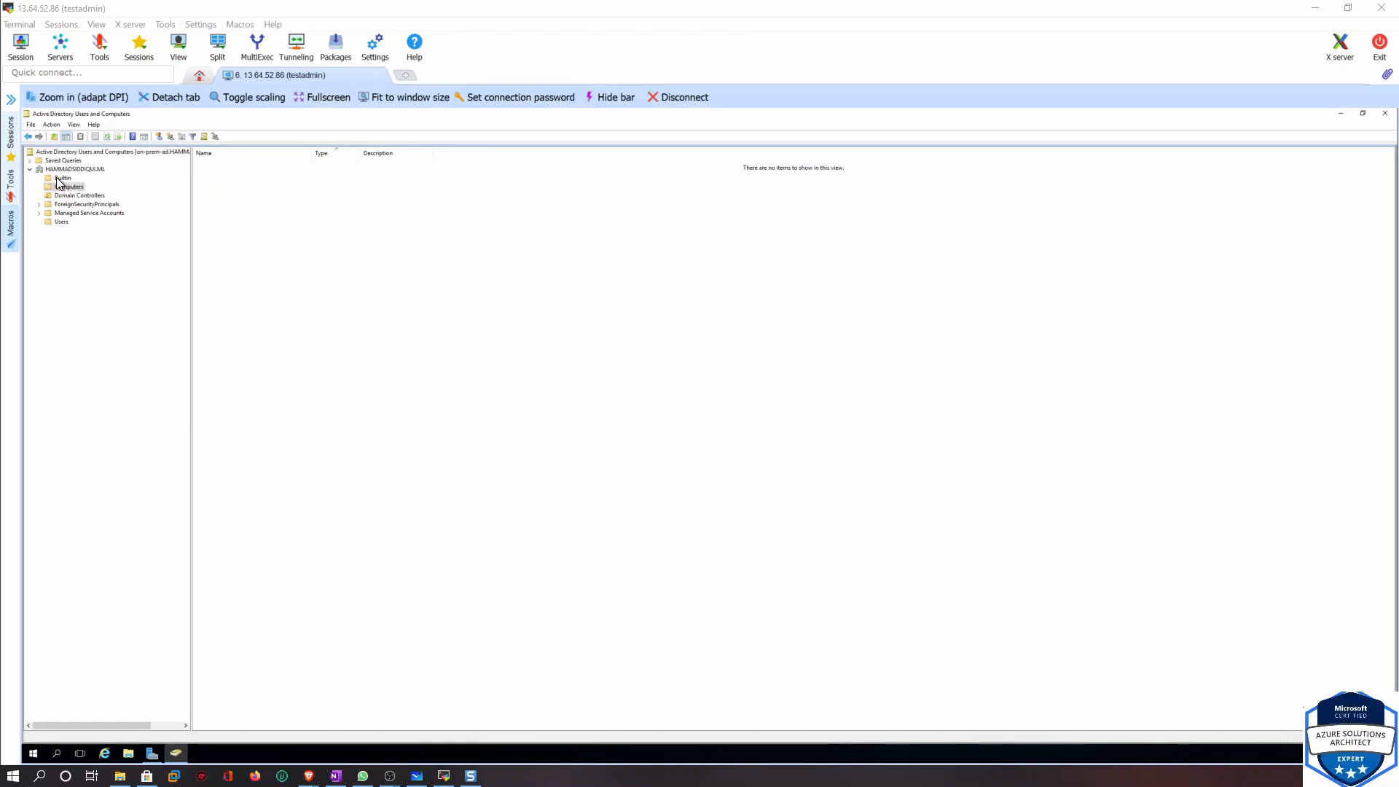
pyautogui.click(61, 170)
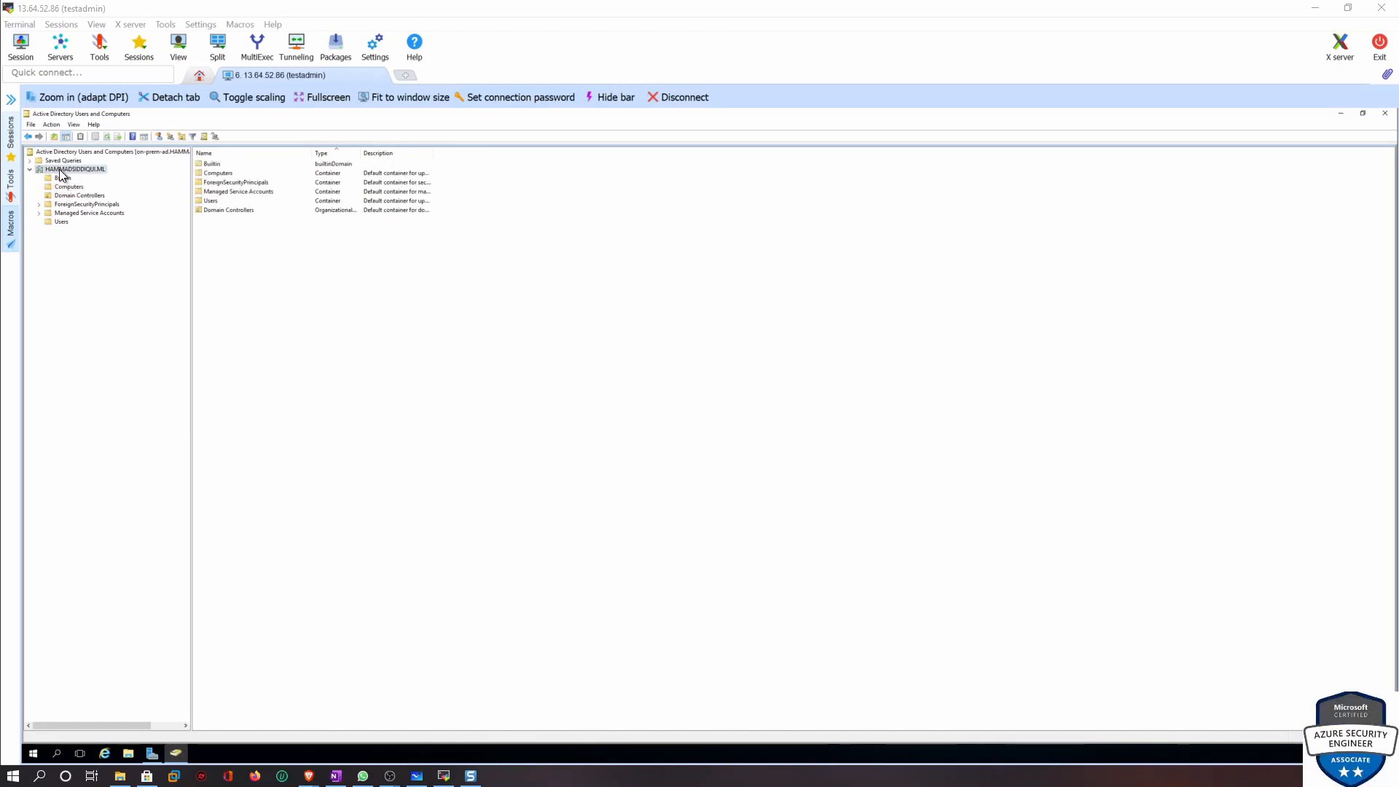
pyautogui.click(73, 152)
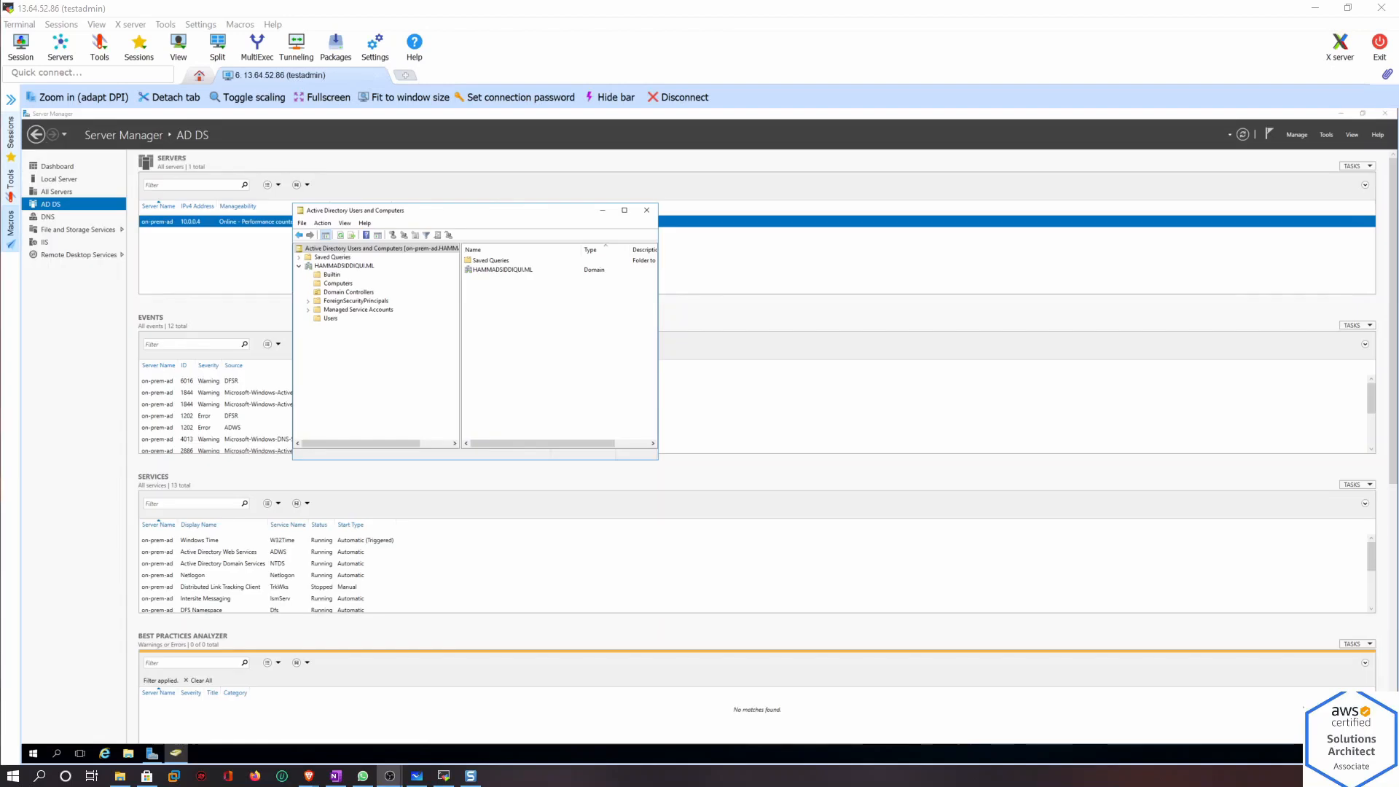